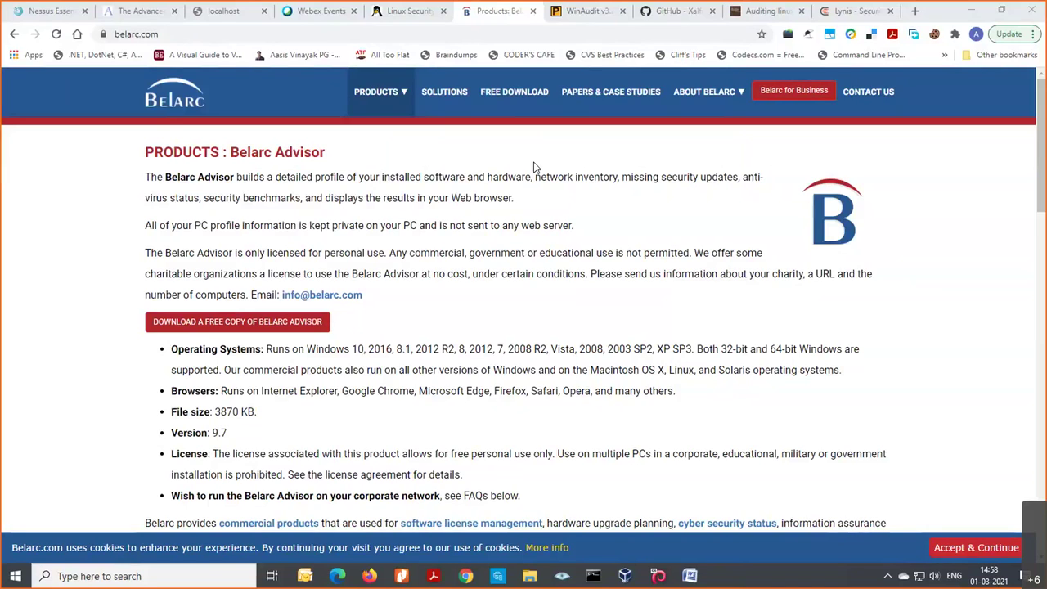
Minimize the browser and launch Belarc Advisor by searching the computer for "belarc".
click(176, 33)
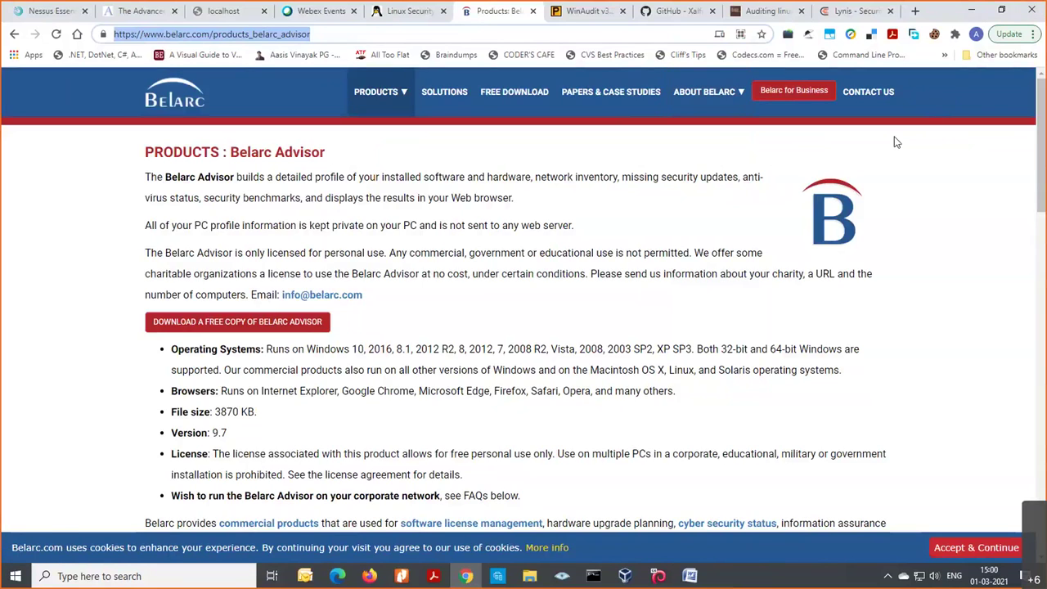
click(972, 11)
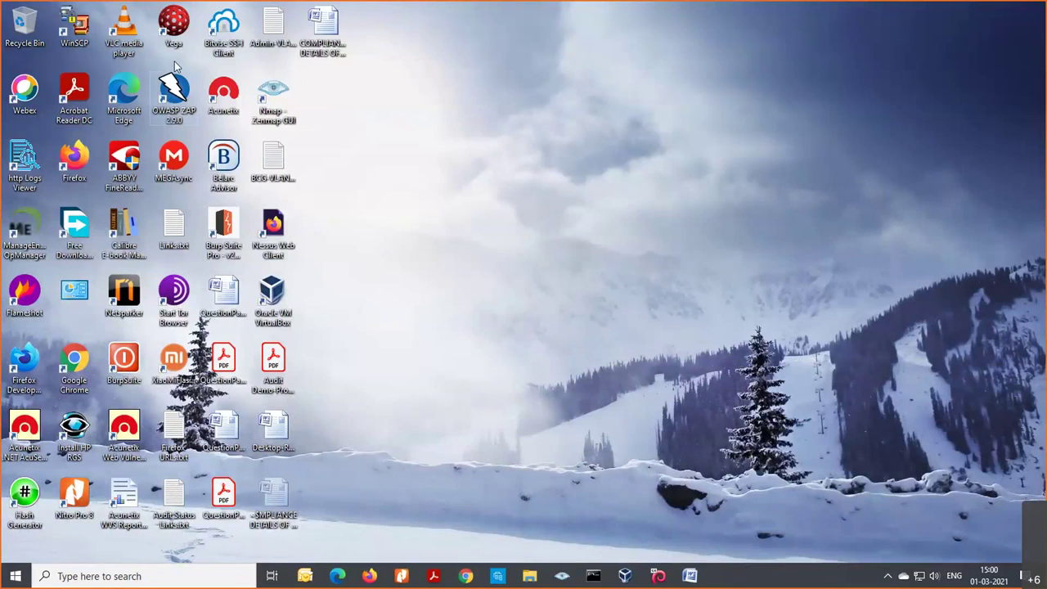
click(131, 574)
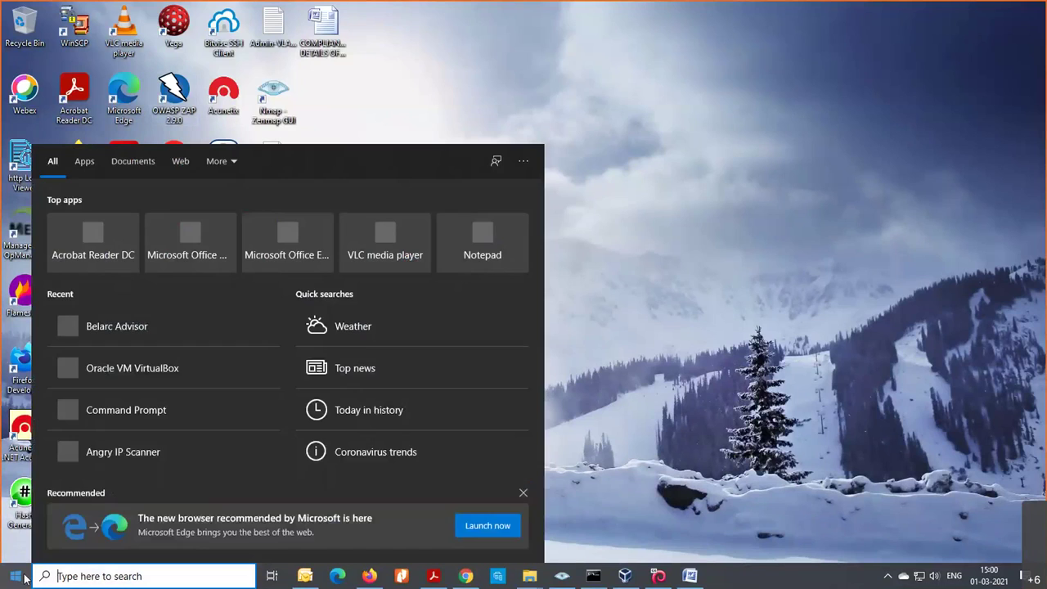
click(12, 577)
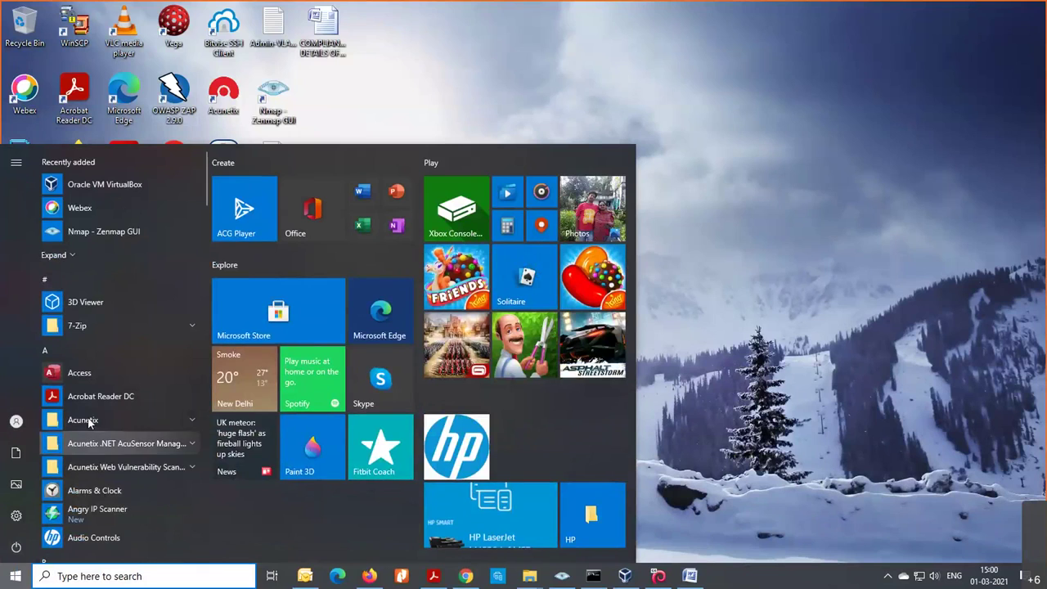
click(127, 575)
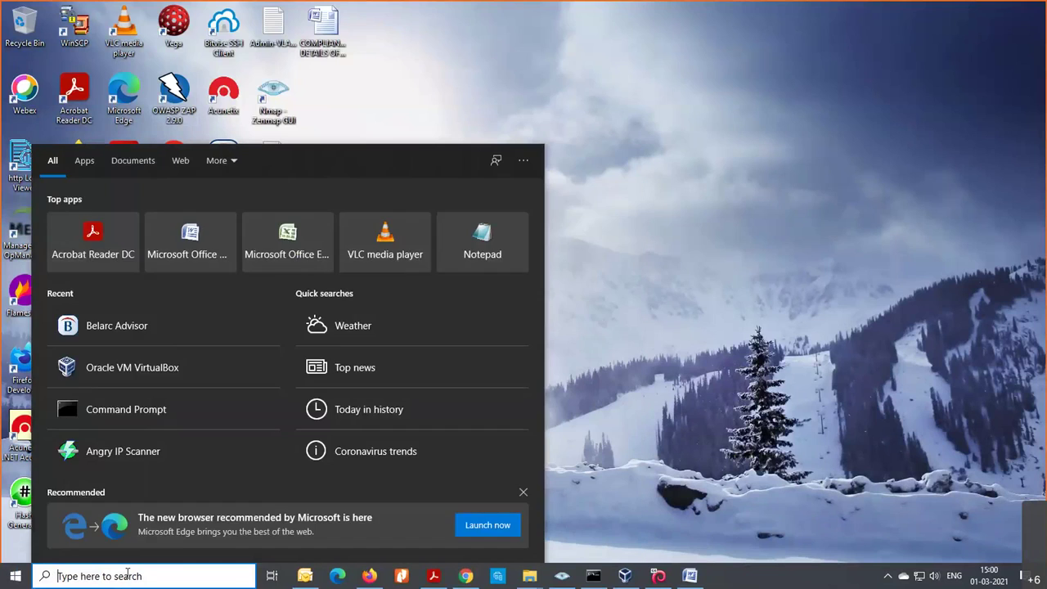
text(belarc)
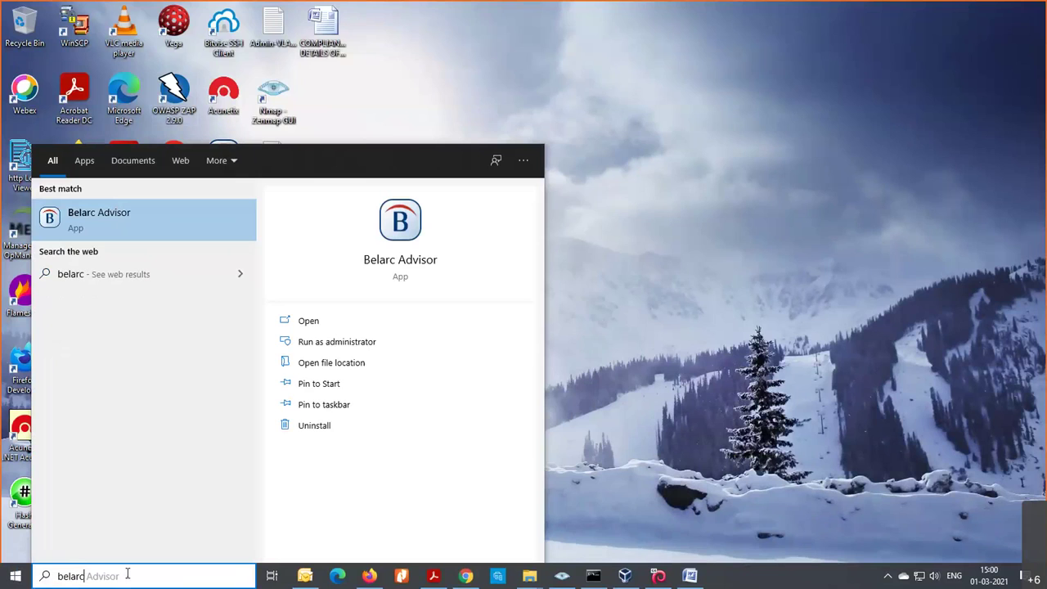
click(114, 219)
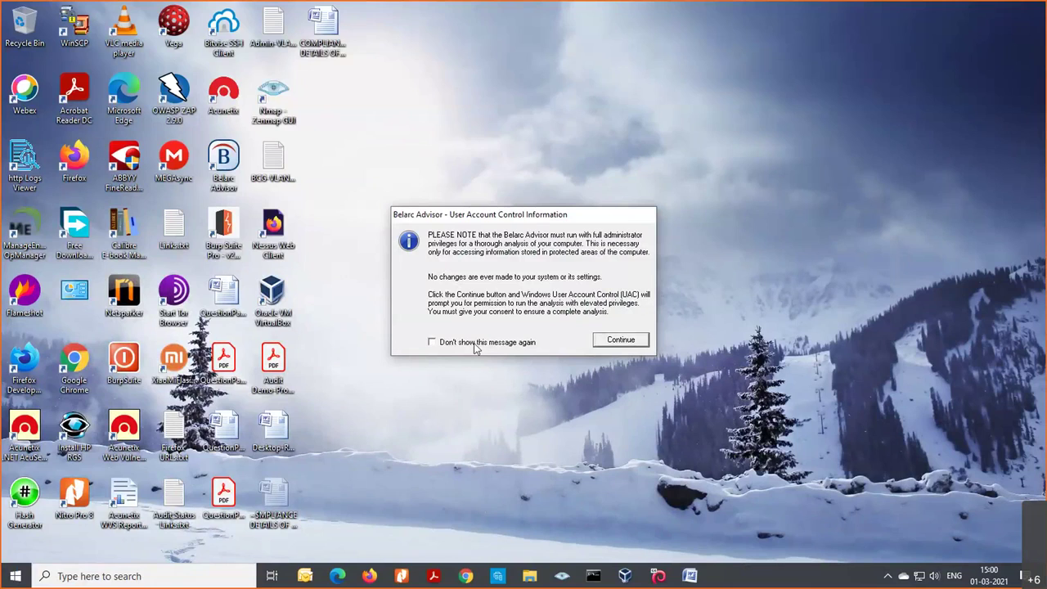
Continue past the User Account Control notice and install the new Advisor security definitions for the analysis.
click(628, 343)
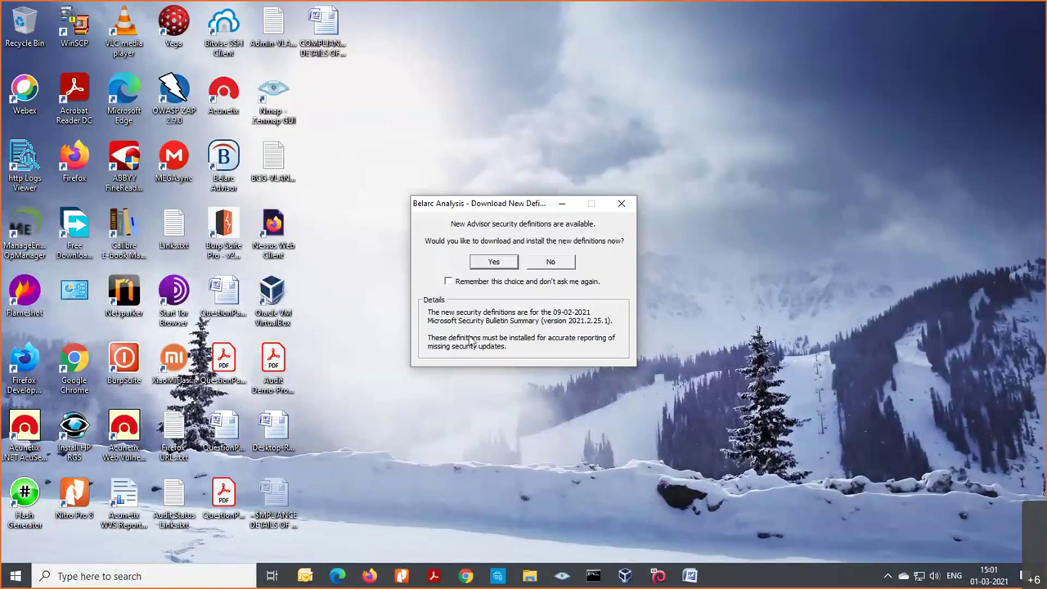
click(508, 265)
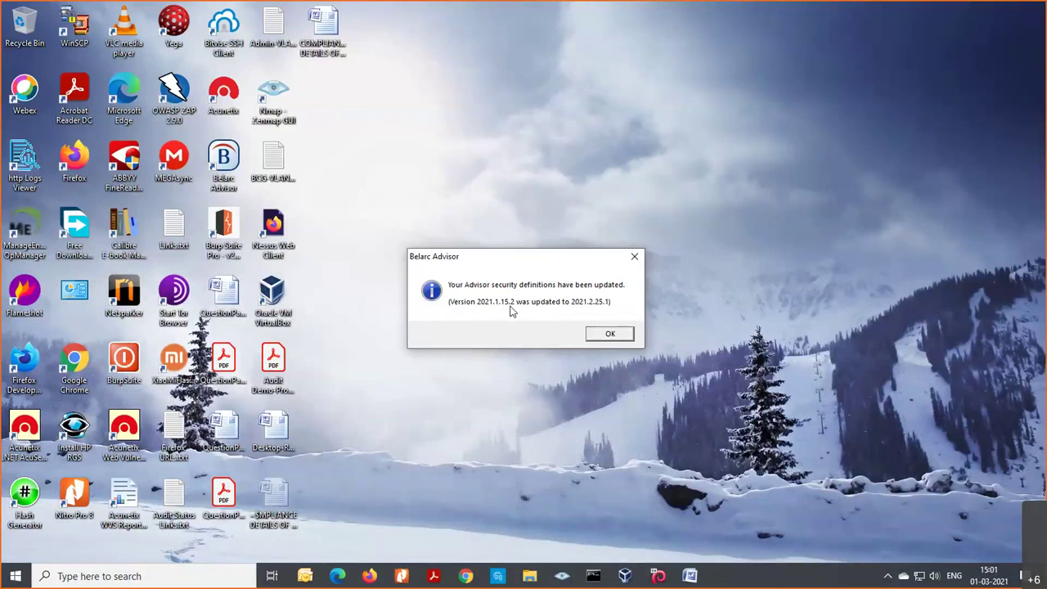
click(611, 335)
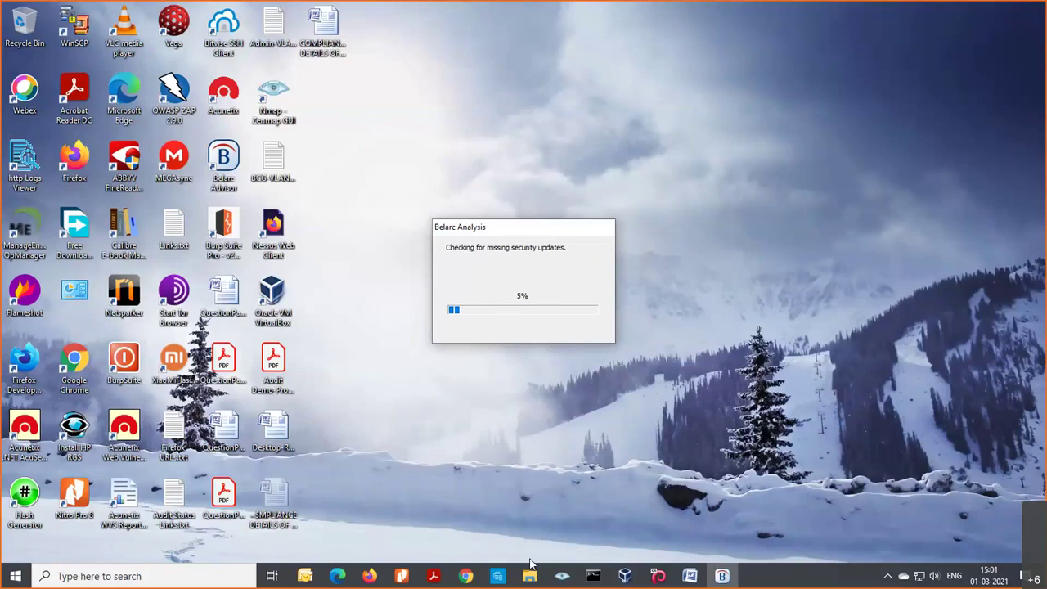
Switch to File Explorer and open the folder C:\Program Files (x86)\Belarc\BelarcAdvisor\System\tmp.
mouse_move(531, 576)
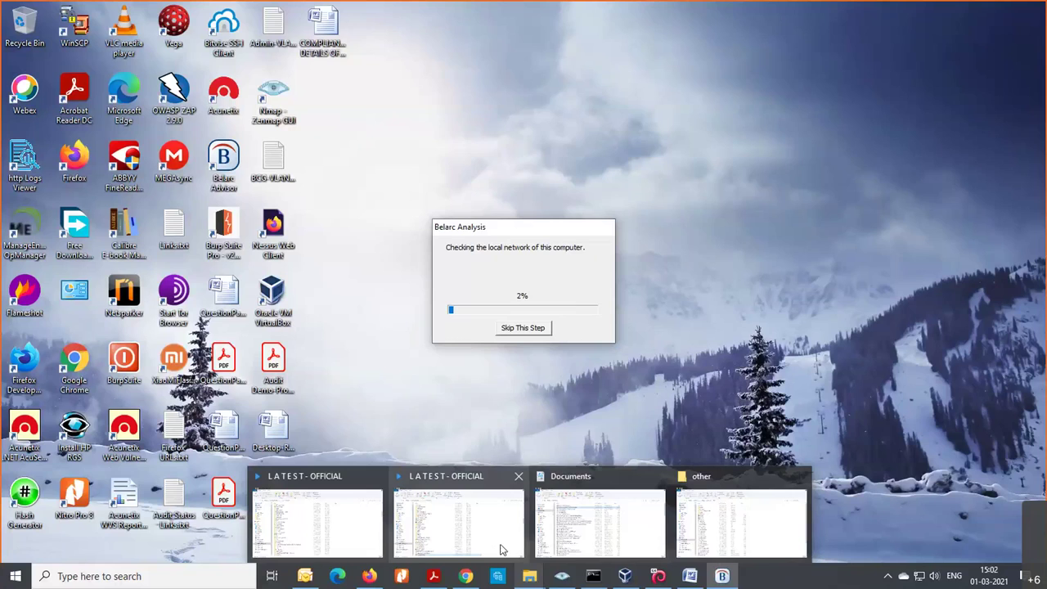
click(429, 540)
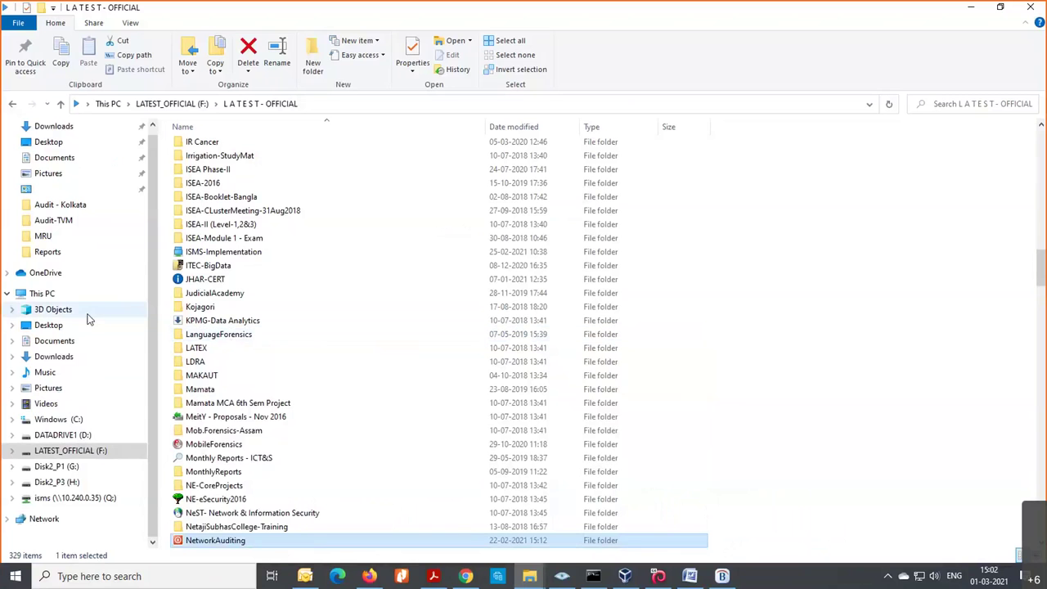
click(53, 420)
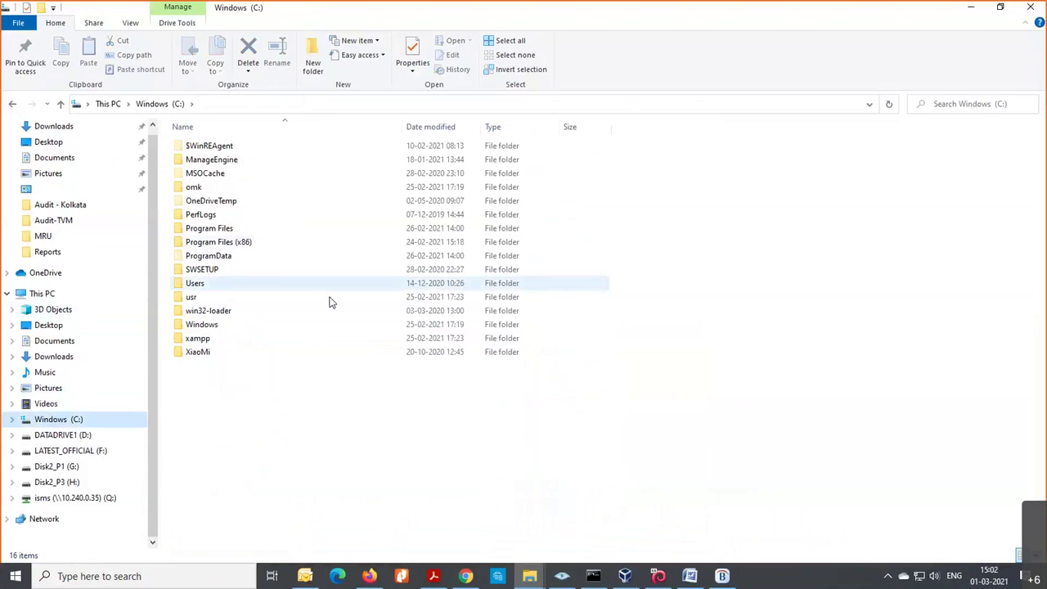
double_click(234, 245)
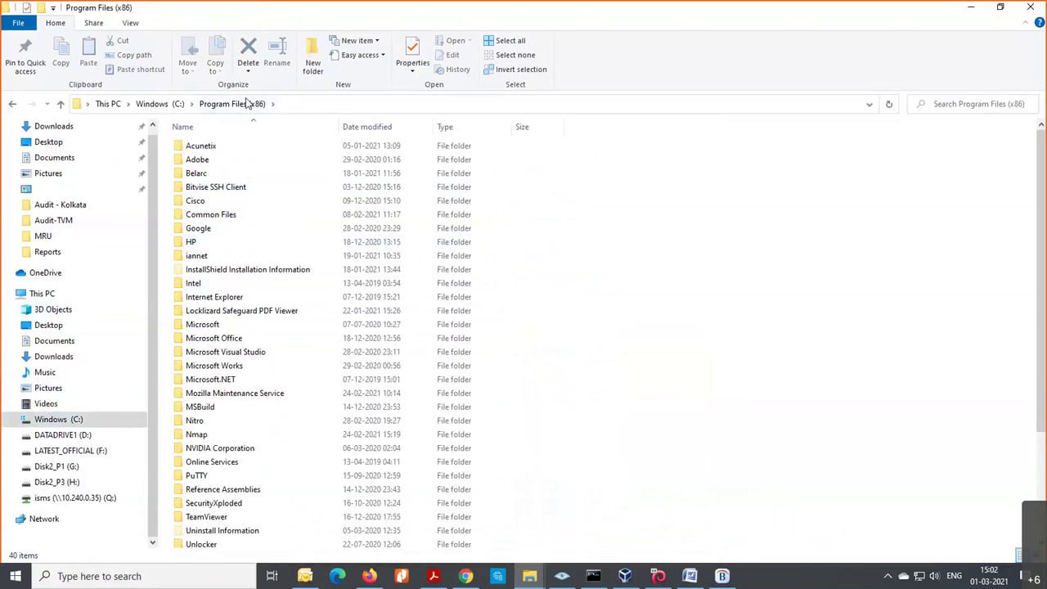
double_click(196, 174)
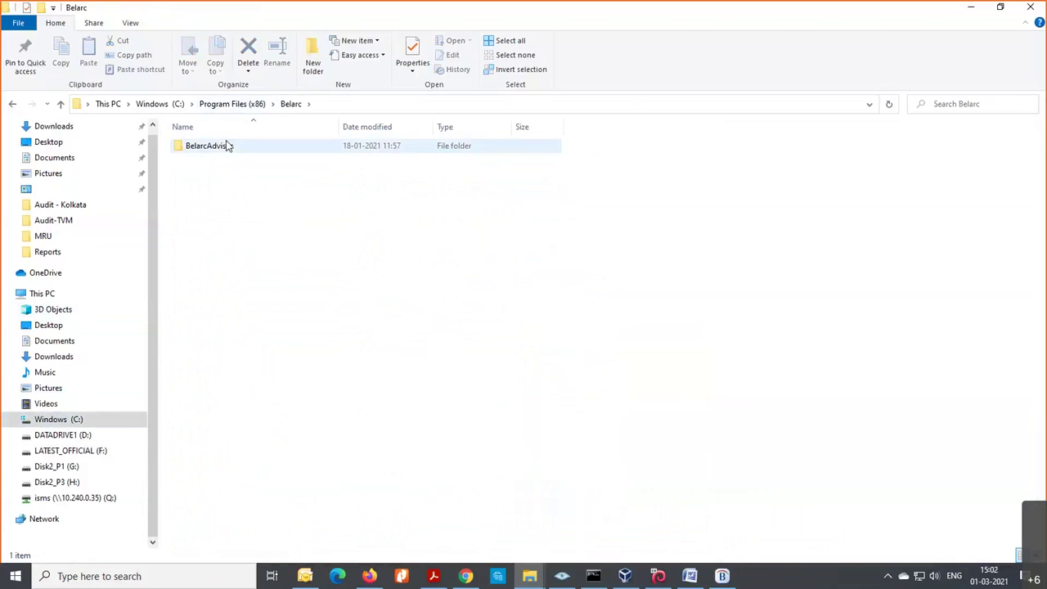
double_click(231, 149)
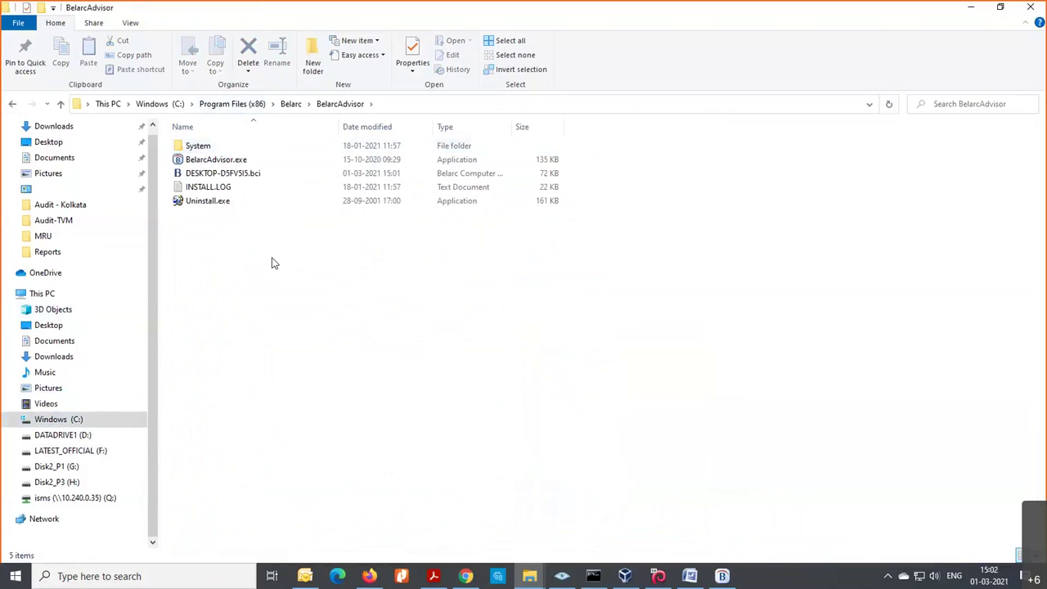
double_click(201, 147)
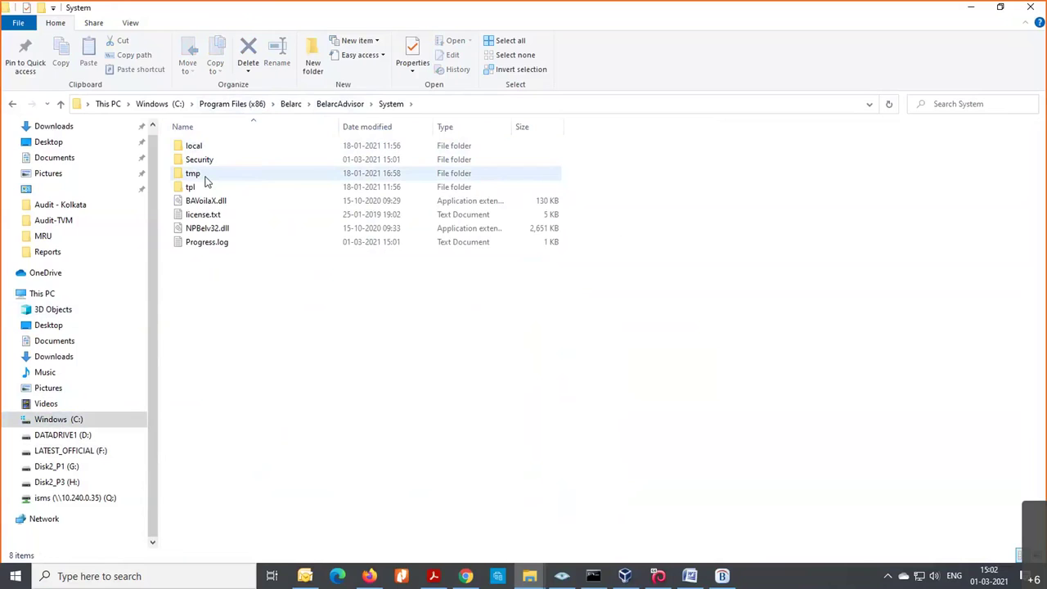
double_click(196, 173)
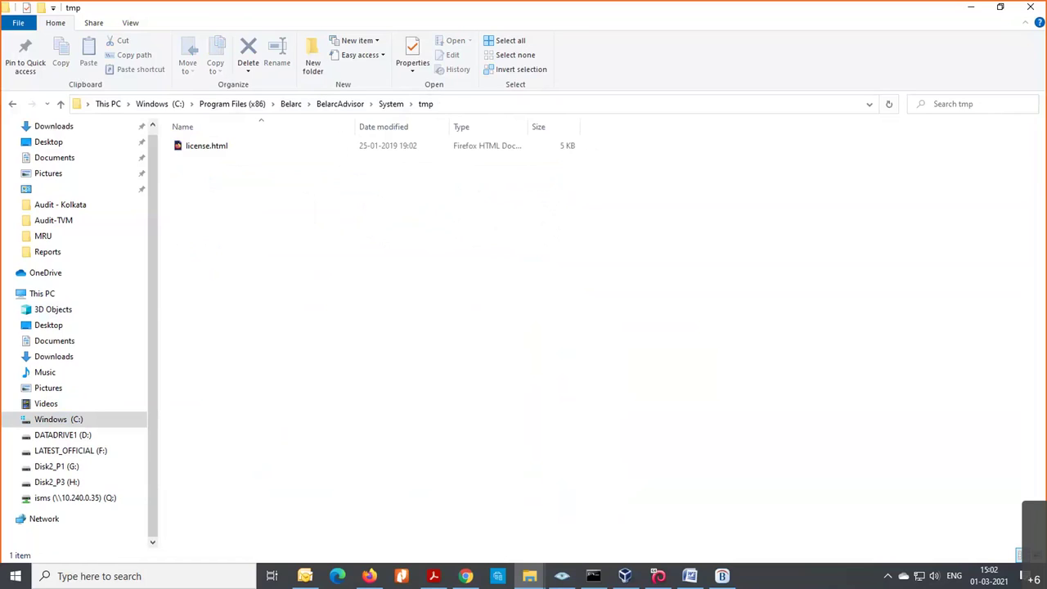
Refresh the tmp folder and check the progress of the running Belarc analysis.
click(971, 9)
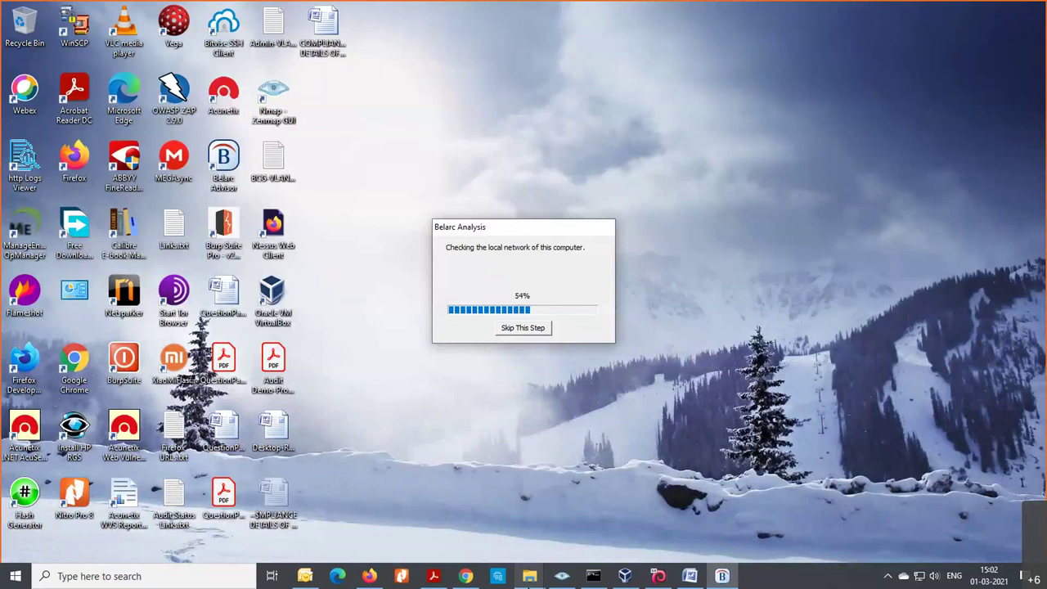
mouse_move(530, 576)
click(495, 524)
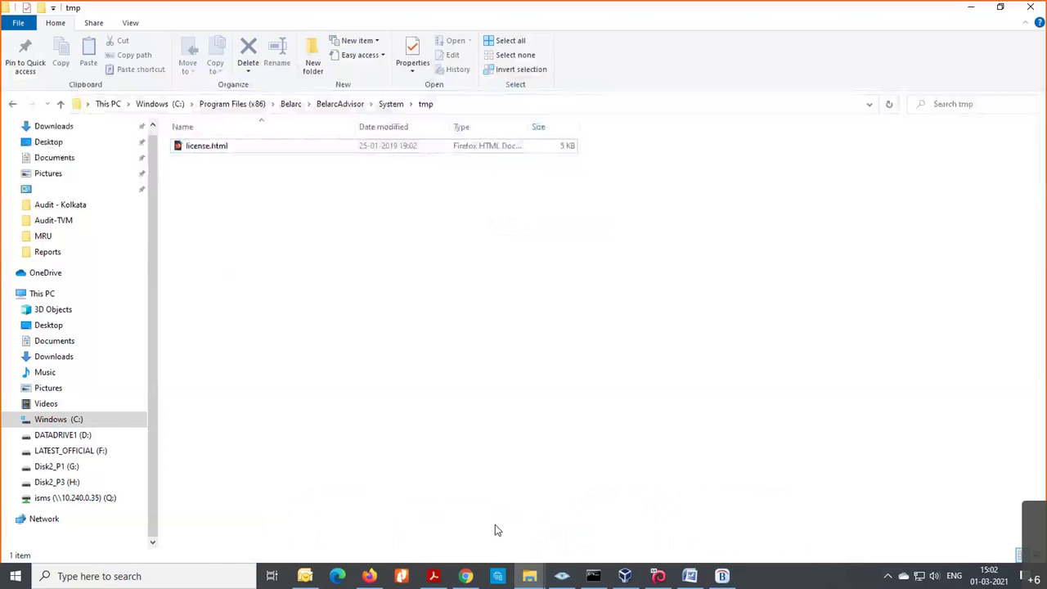
right_click(452, 464)
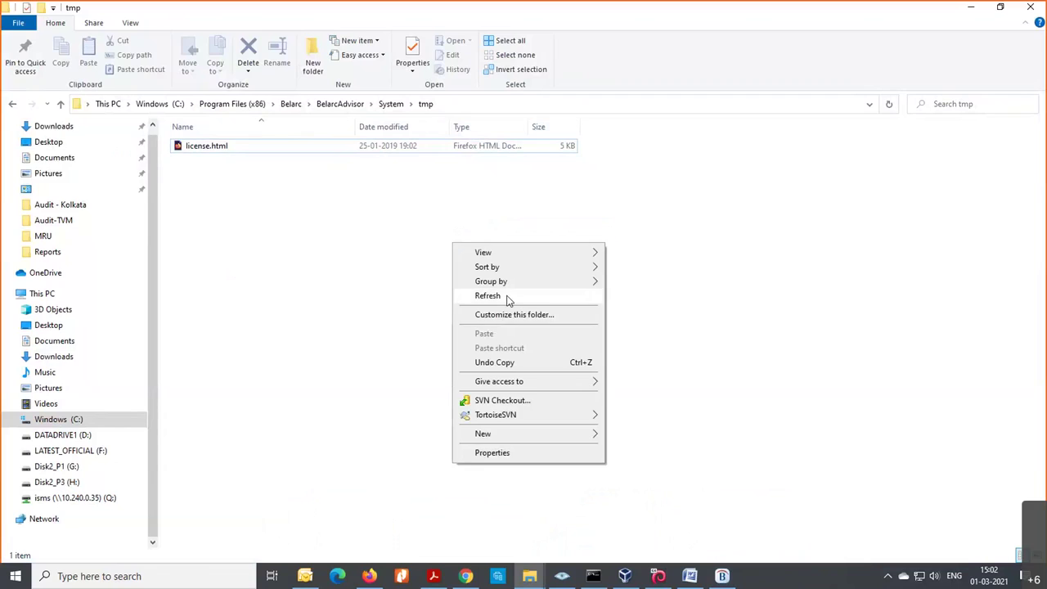
click(507, 300)
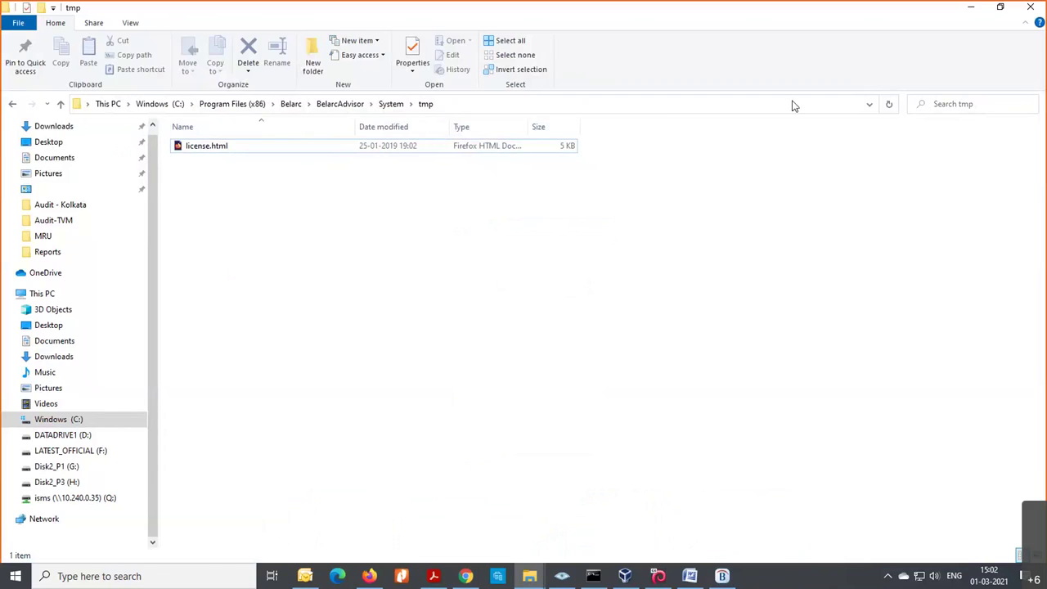
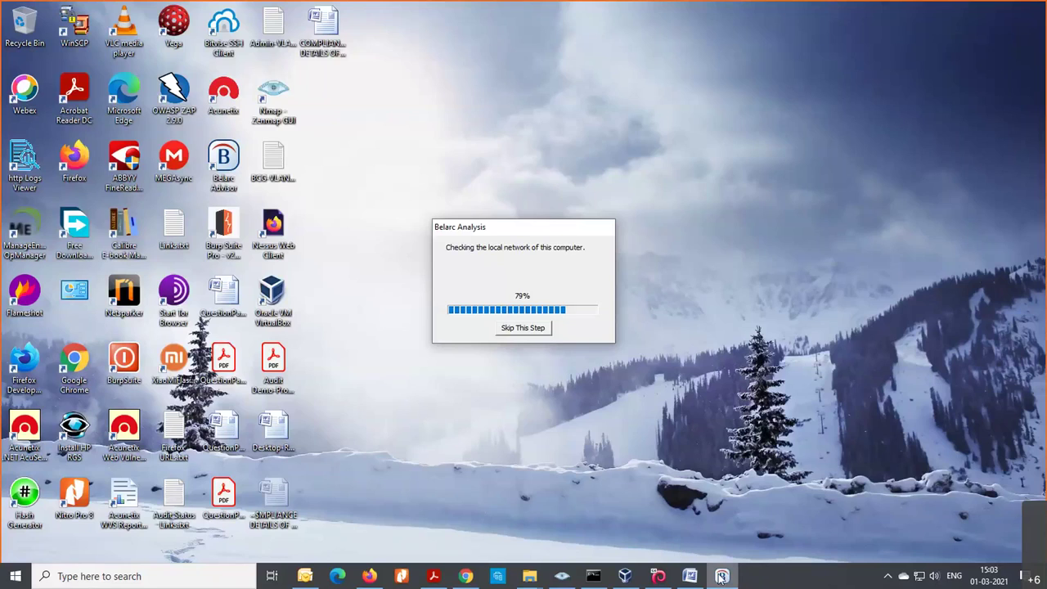
mouse_move(726, 578)
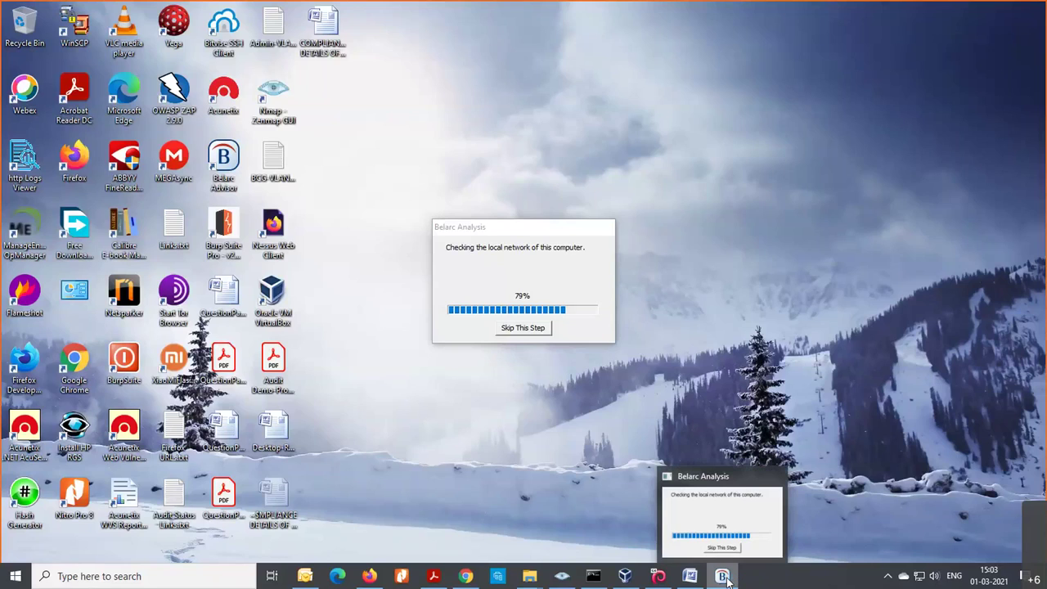
click(717, 526)
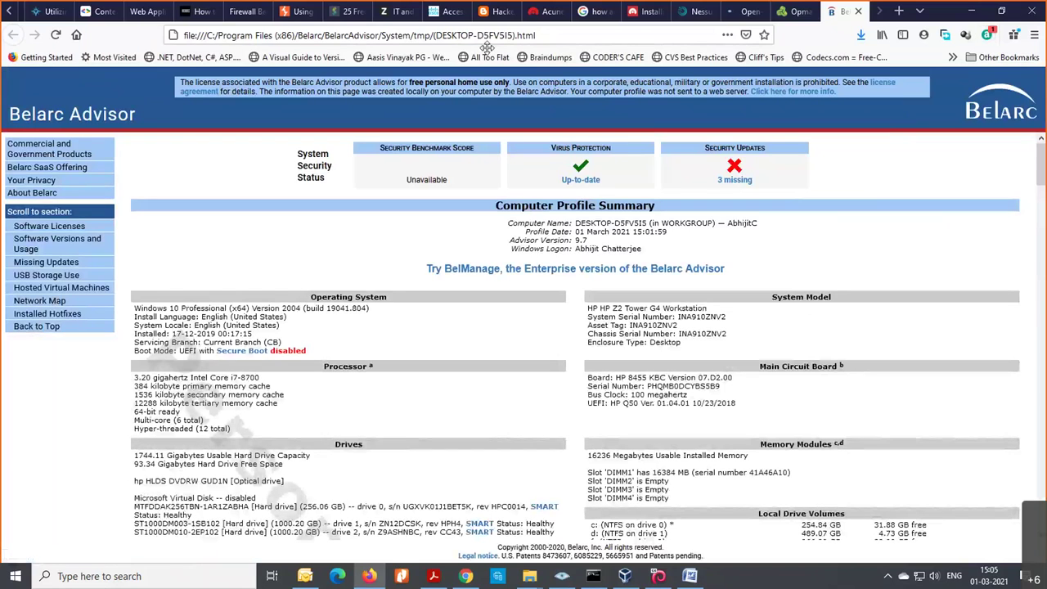
Return to the tmp folder in File Explorer and refresh it to check for generated report files.
click(531, 579)
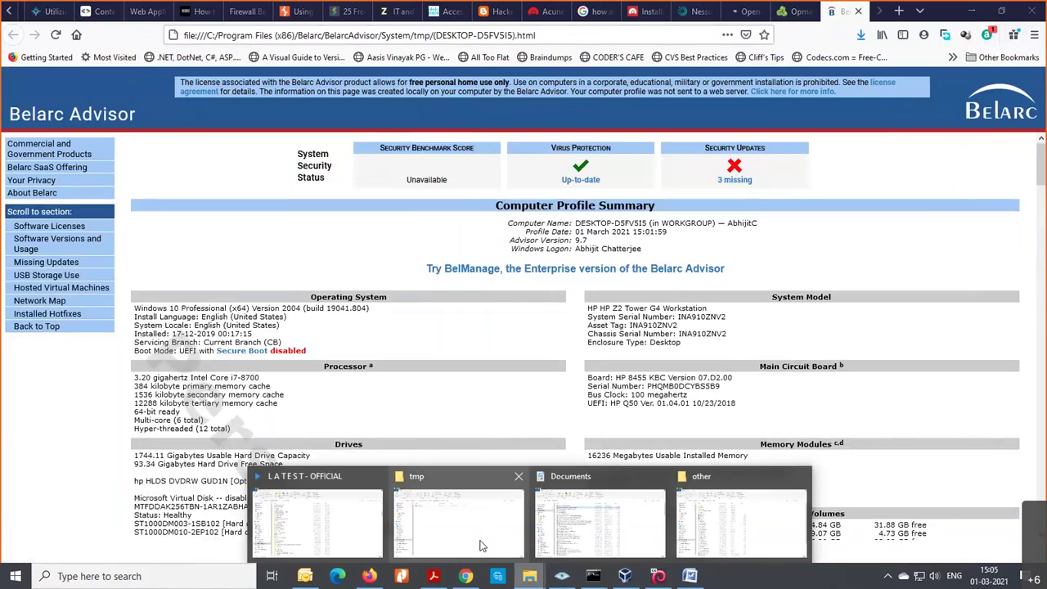
click(458, 524)
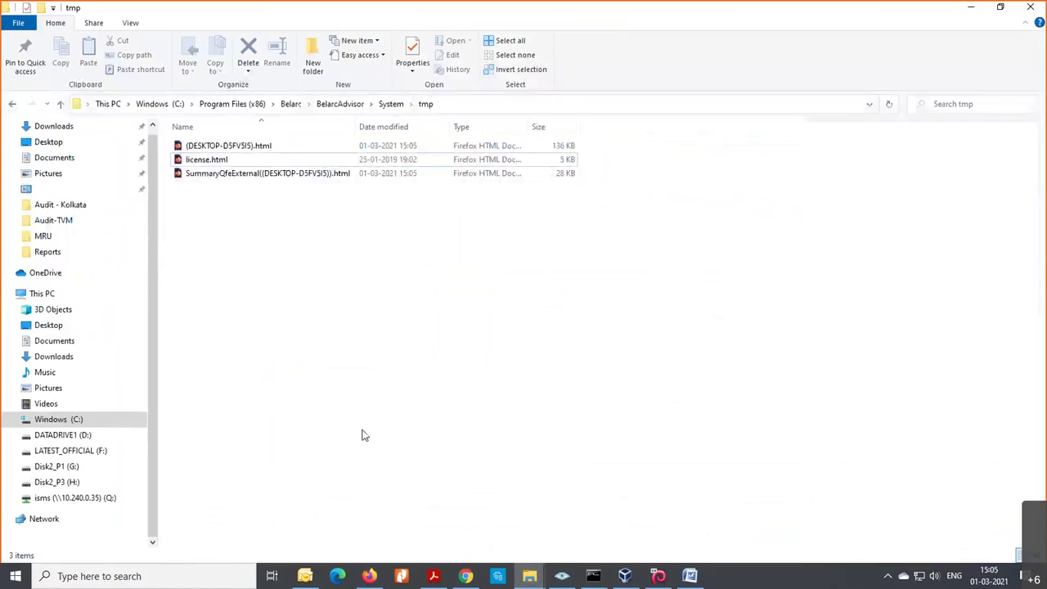
right_click(324, 404)
click(349, 234)
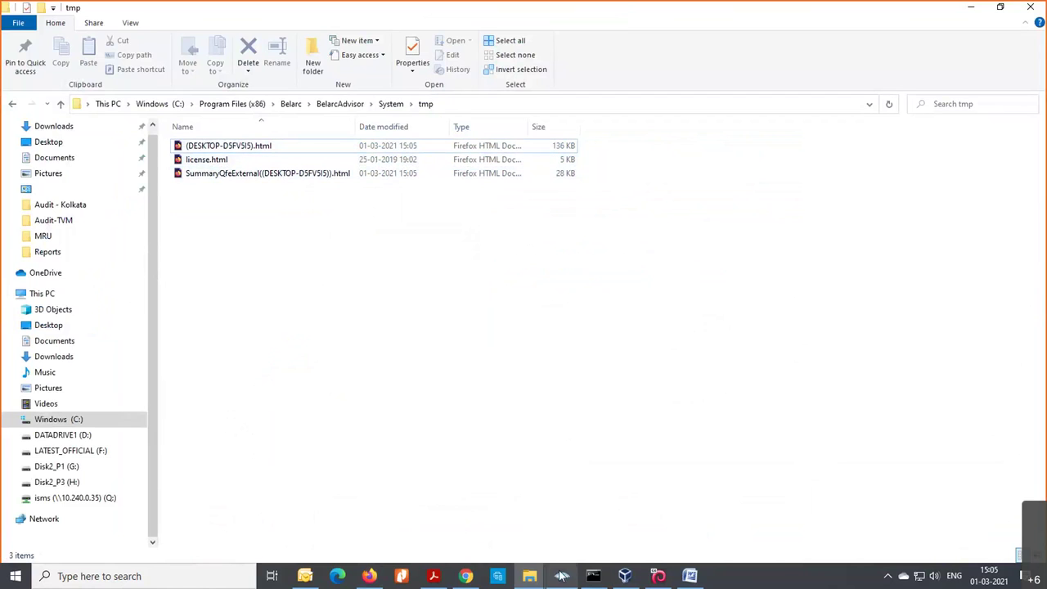
Switch to the Belarc report in Firefox and highlight the computer name, profile date, Advisor version and Windows logon in the Computer Profile Summary.
click(369, 576)
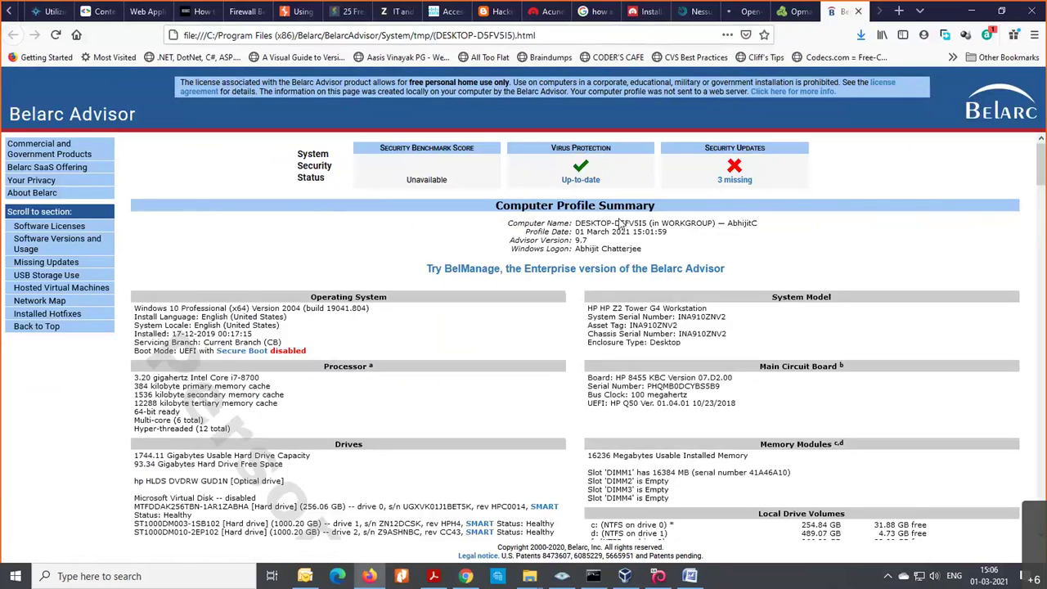
drag(581, 224, 761, 231)
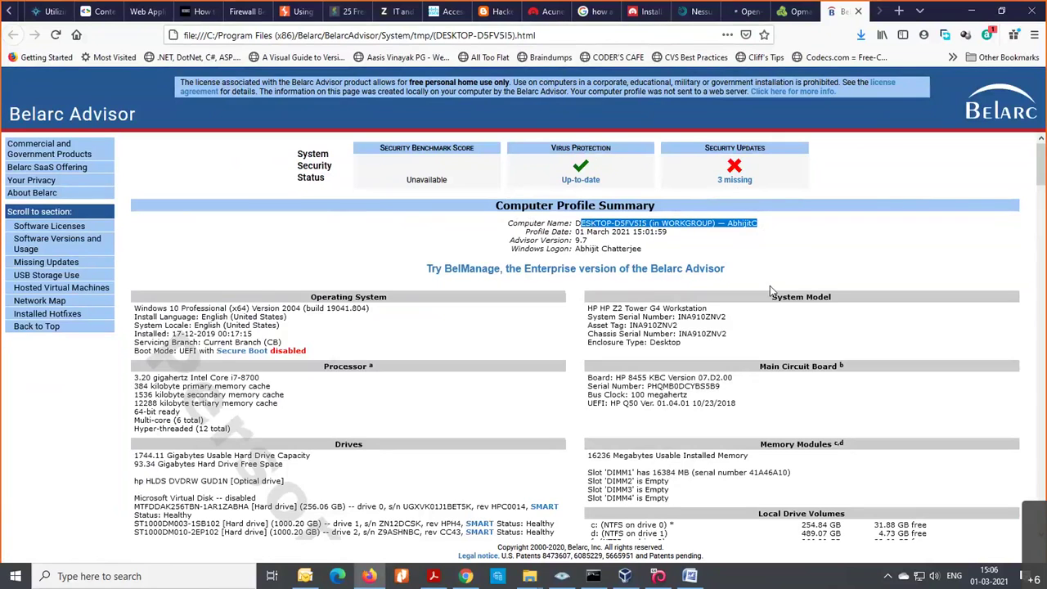
double_click(580, 232)
drag(607, 238, 667, 238)
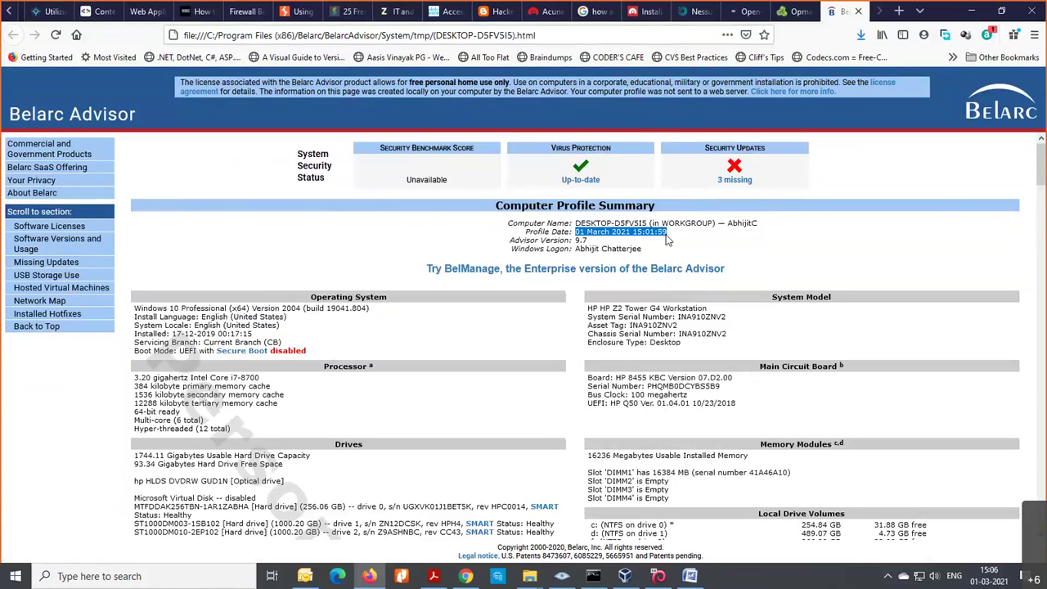
double_click(581, 240)
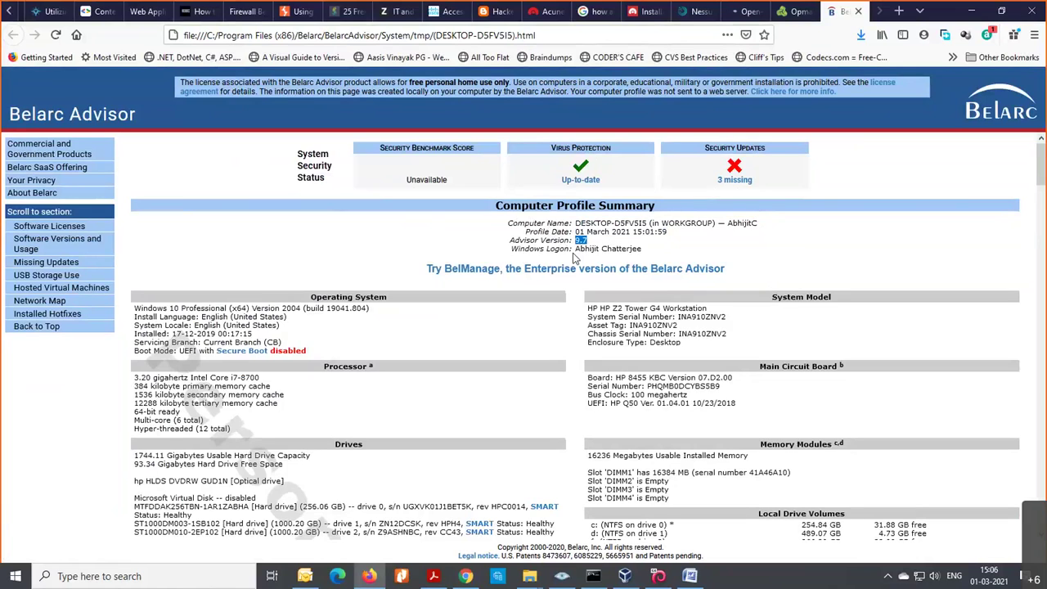
drag(575, 248, 638, 253)
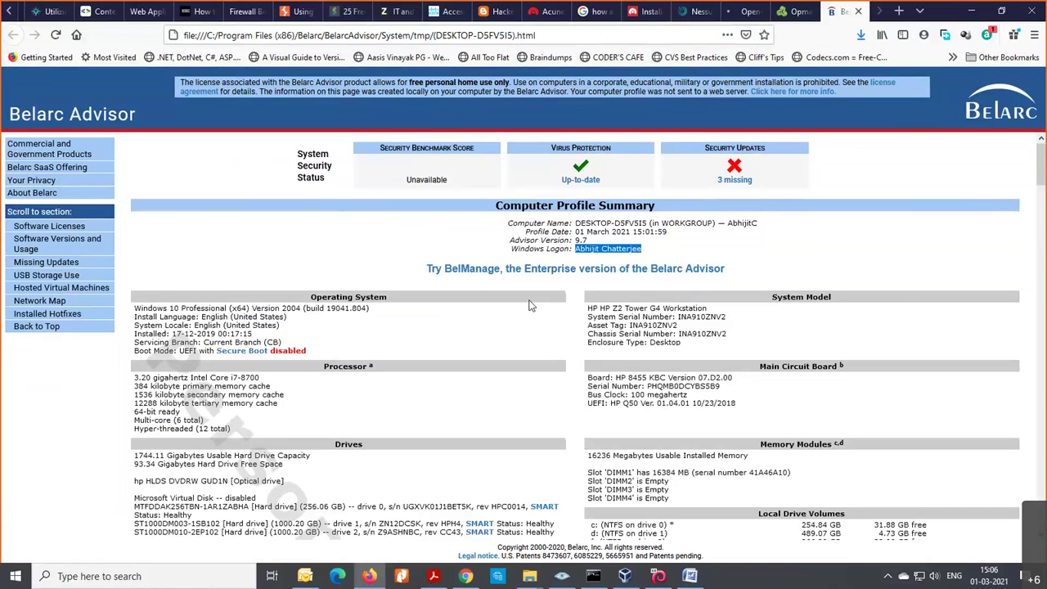
Review the Operating System, Processor, System Model and Main Circuit Board details in the report.
scroll(896, 306, down, 1)
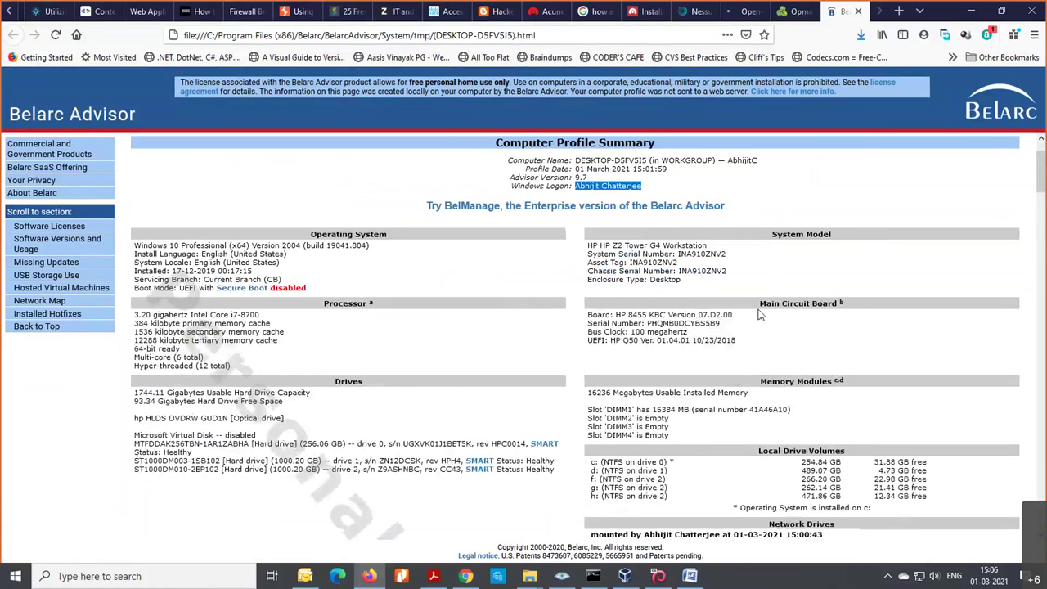
scroll(818, 309, down, 1)
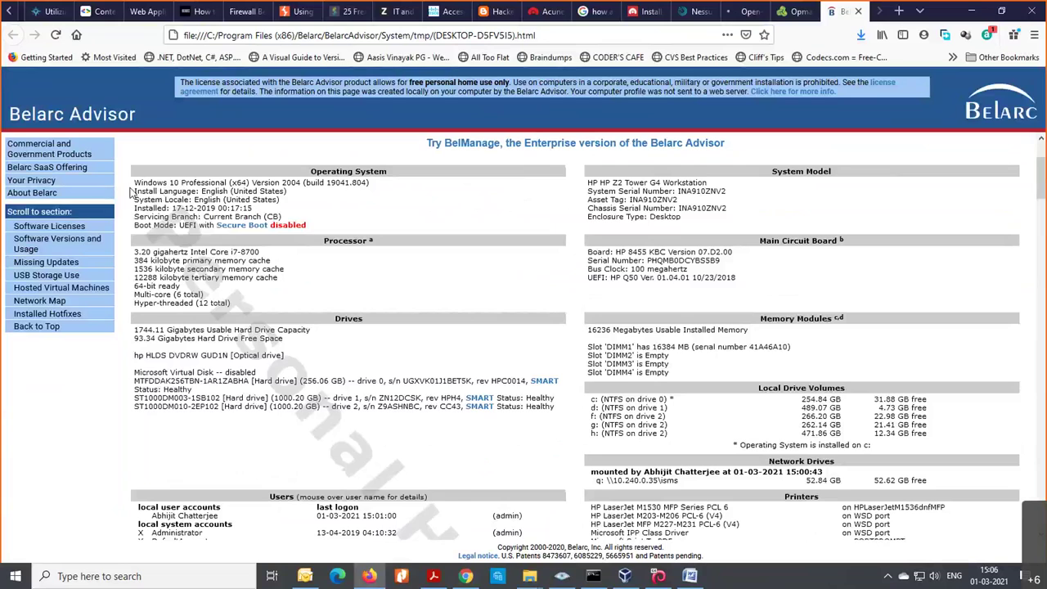
drag(162, 192, 147, 173)
click(416, 215)
drag(128, 259, 277, 304)
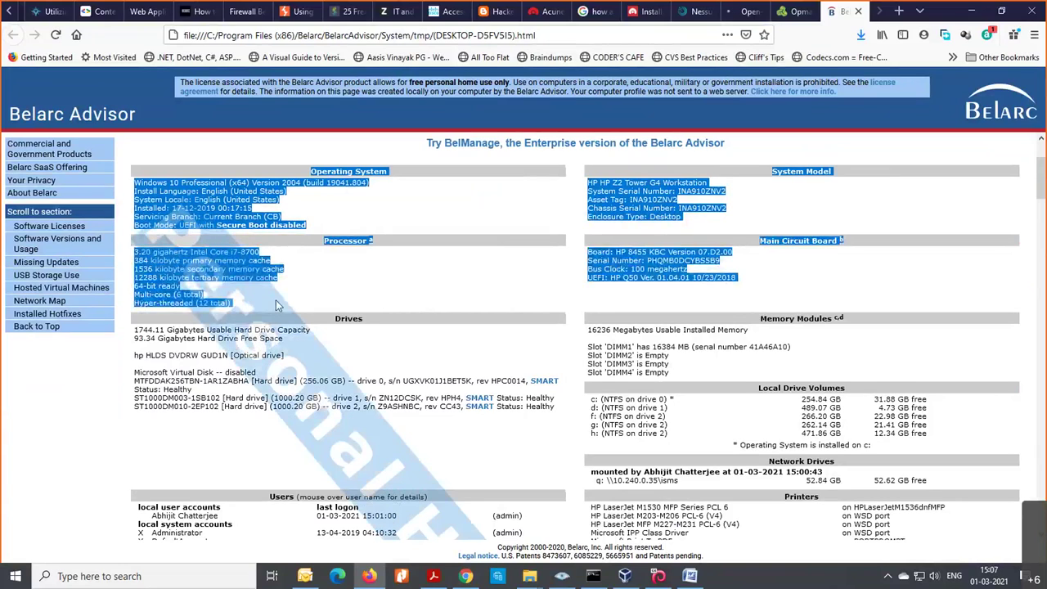
click(276, 304)
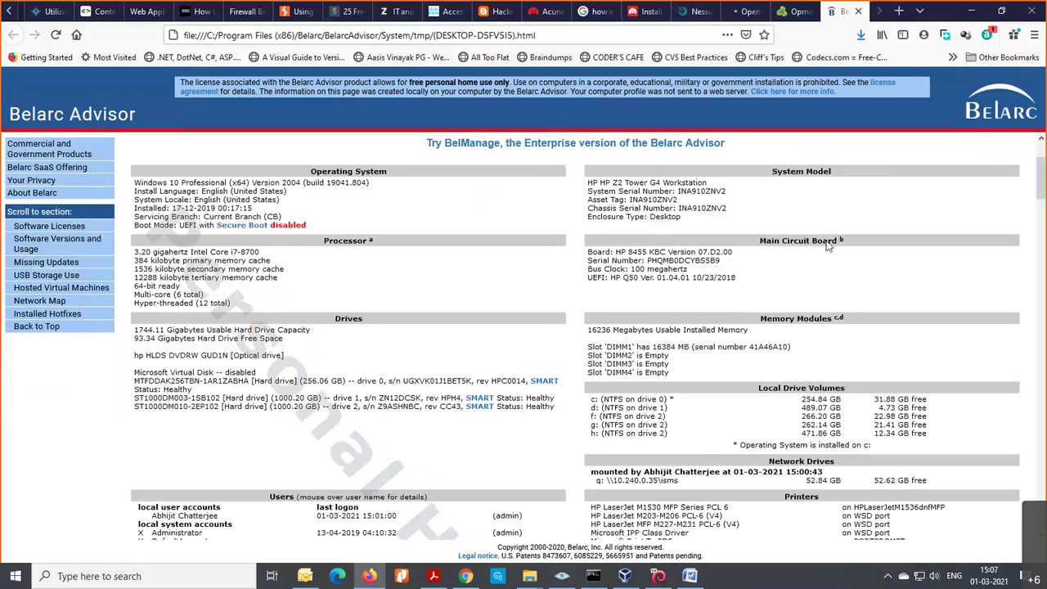
drag(596, 261, 707, 291)
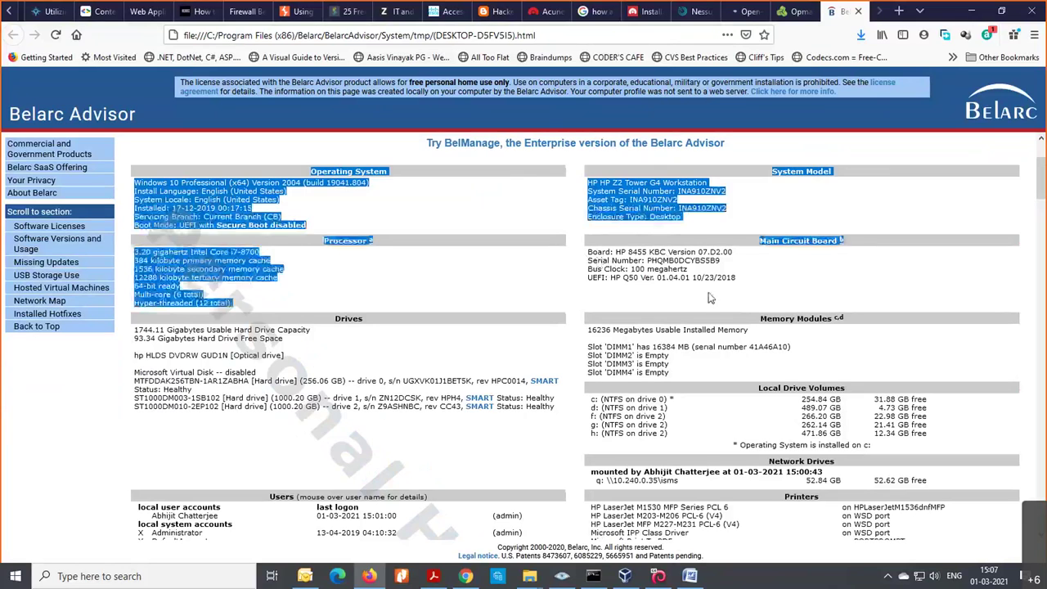
click(759, 283)
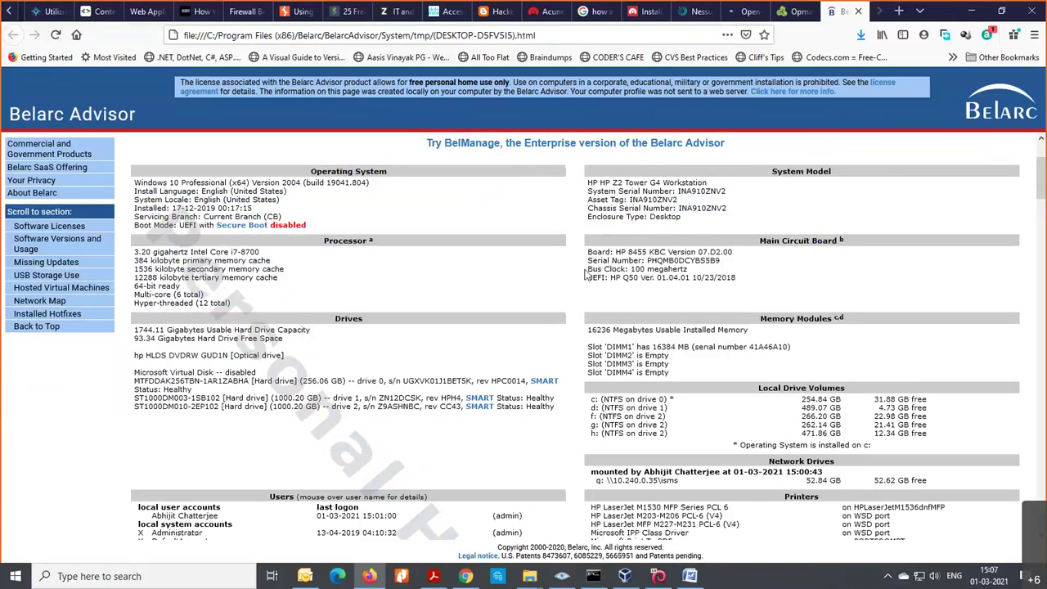
Examine the Memory Modules section and highlight the entries listed under Local Drive Volumes.
scroll(491, 342, down, 1)
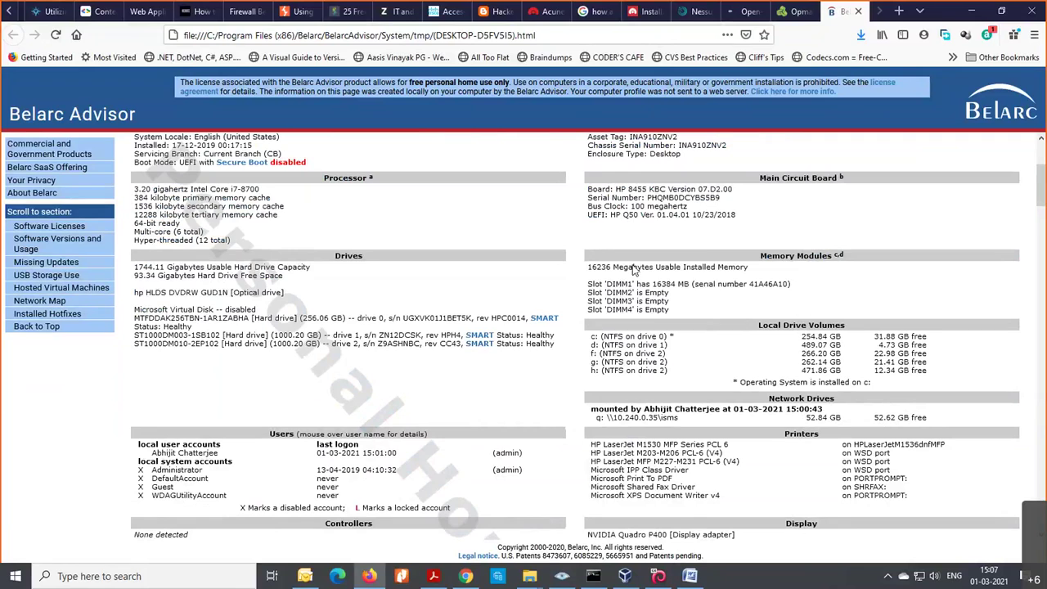
drag(588, 266, 624, 367)
click(624, 367)
drag(591, 336, 915, 378)
scroll(865, 275, down, 3)
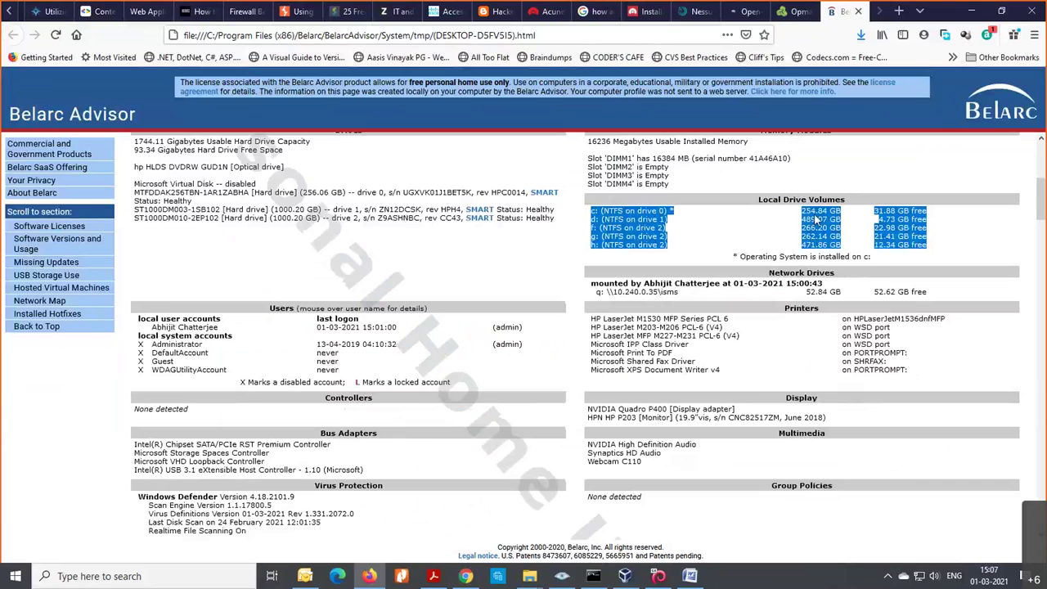
click(969, 240)
Review the accounts in the Users section and highlight the WDAGUtilityAccount entry.
scroll(275, 343, down, 2)
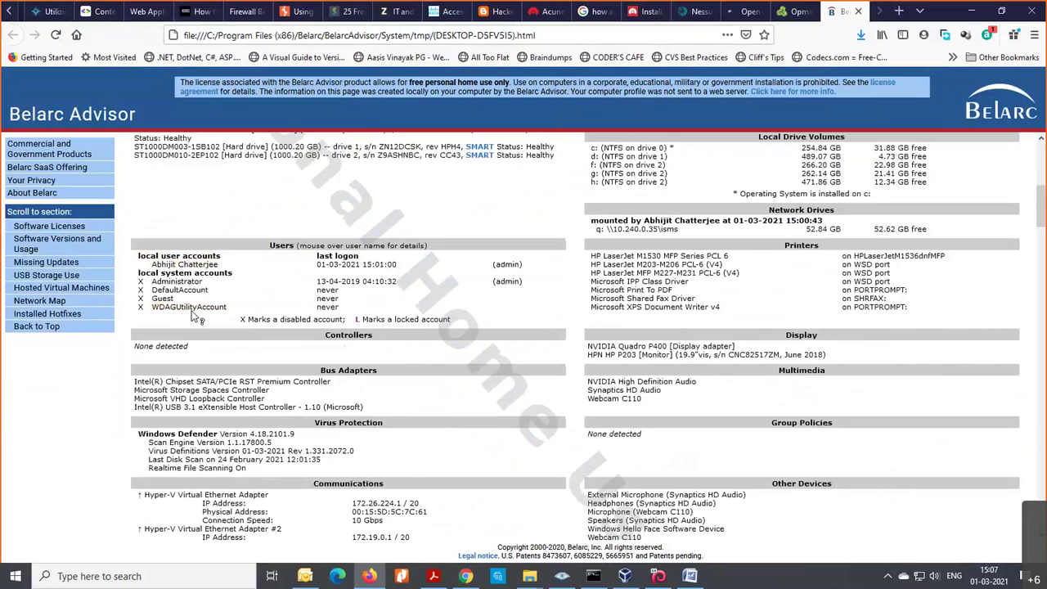
mouse_move(187, 305)
drag(152, 309, 220, 322)
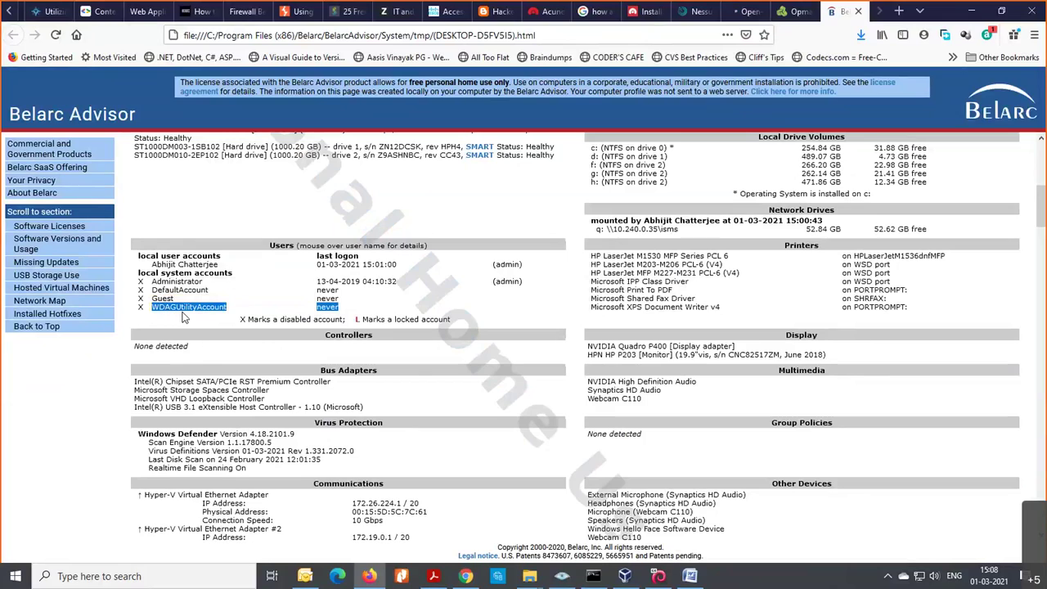
click(223, 321)
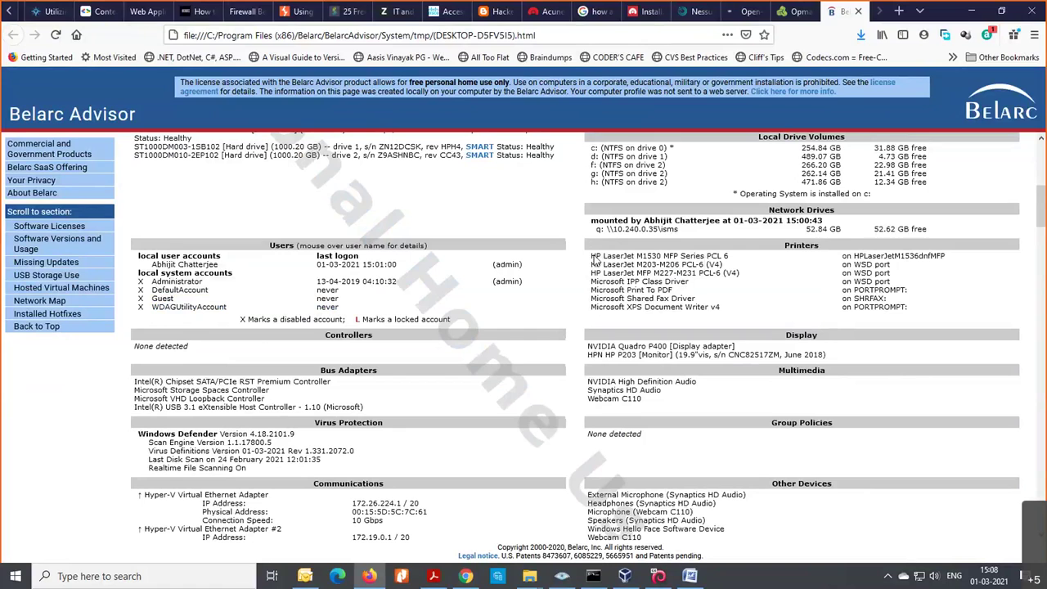
Highlight the mounted share under Network Drives and the Windows Defender details under Virus Protection.
drag(589, 255, 245, 143)
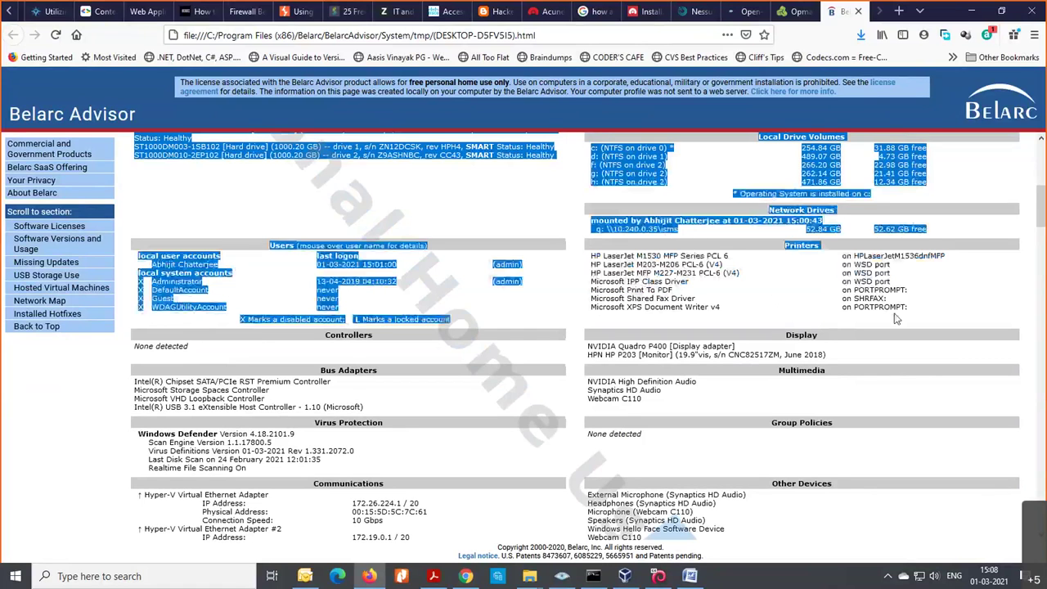
click(620, 231)
drag(591, 221, 930, 235)
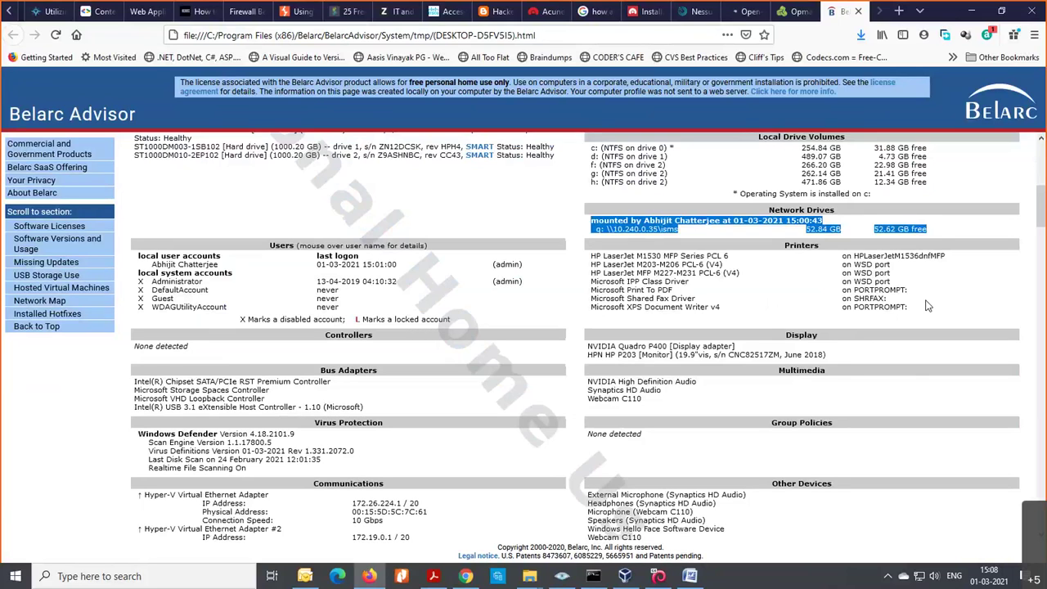
scroll(460, 368, down, 3)
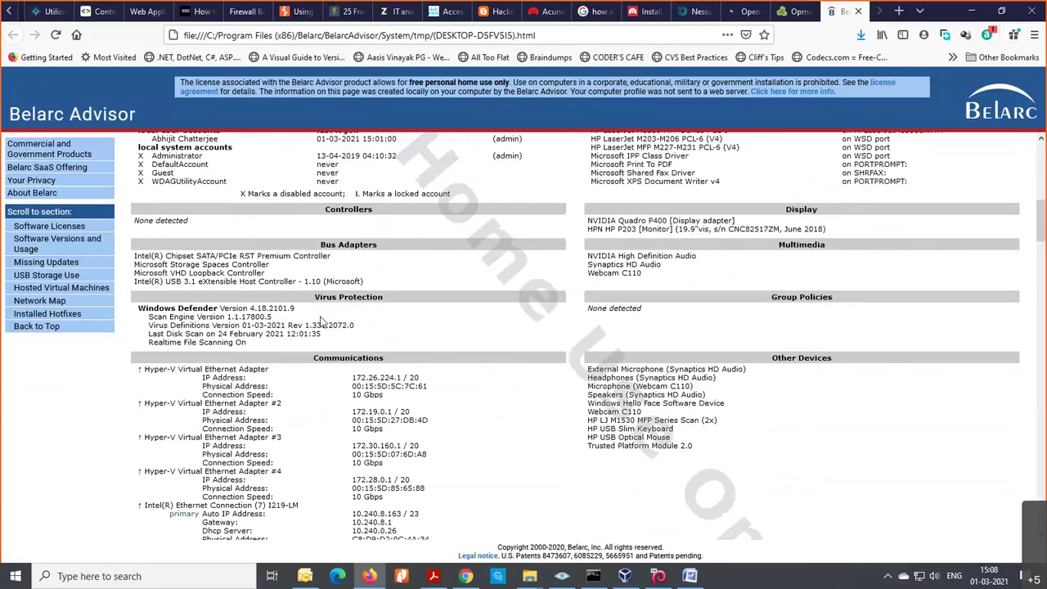
drag(138, 308, 288, 347)
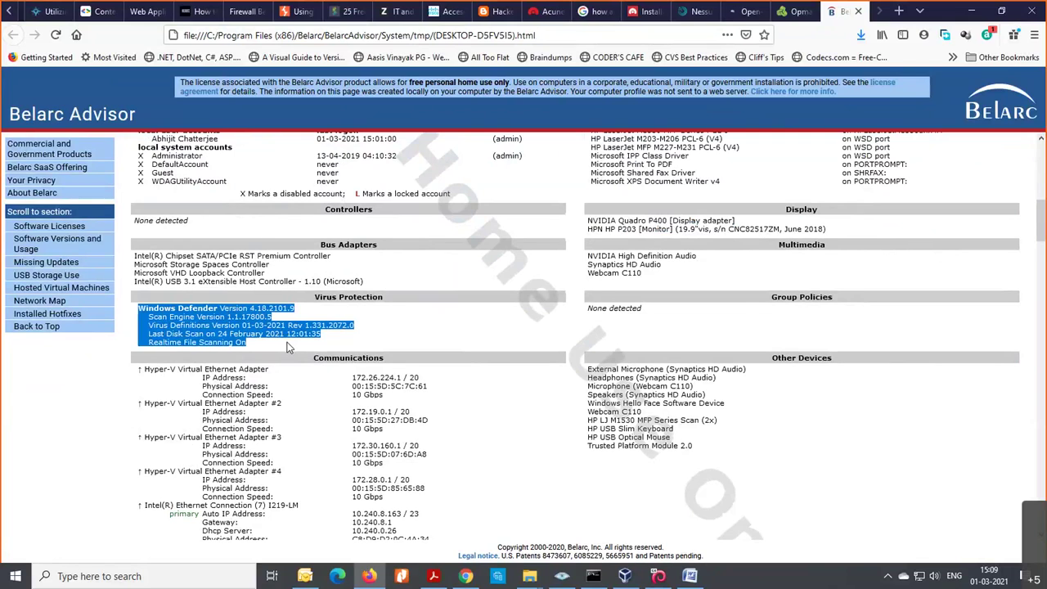
Review the network adapters and DNS servers under Communications and highlight the list of Other Devices.
scroll(486, 399, down, 1)
scroll(486, 399, down, 1)
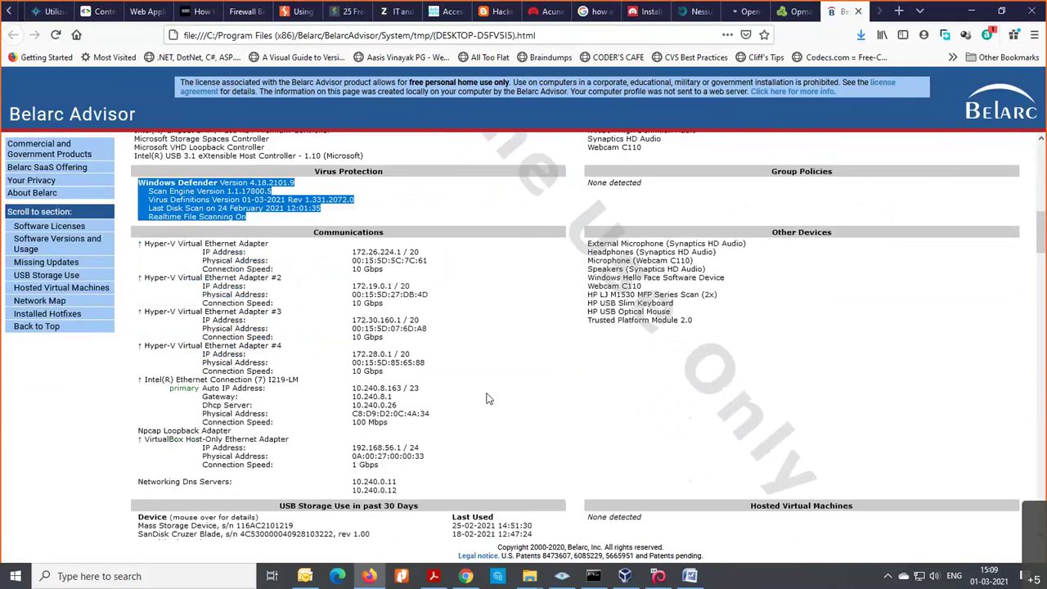
scroll(486, 399, down, 1)
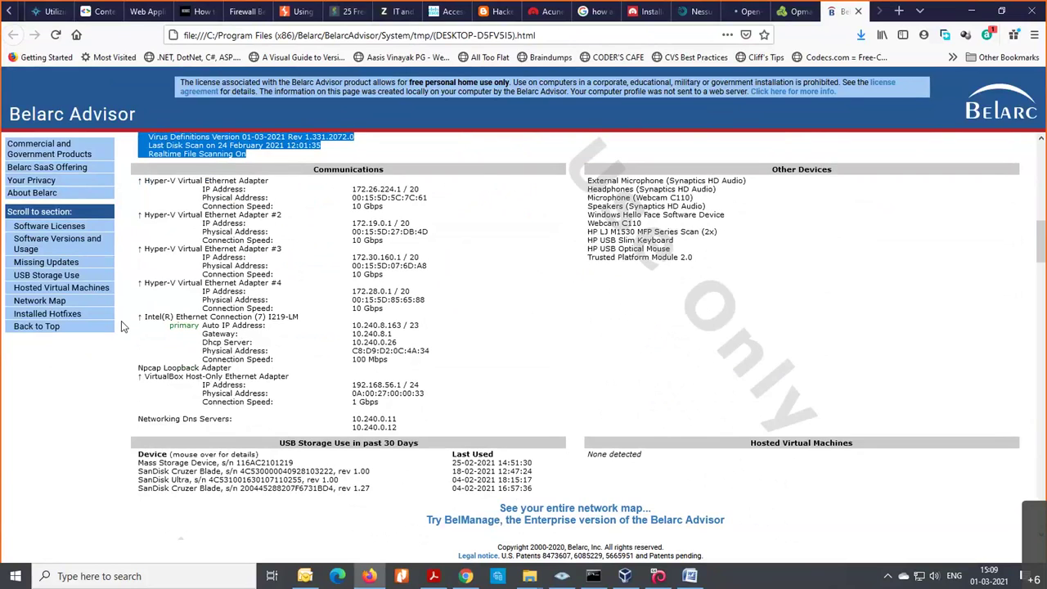
click(197, 270)
drag(197, 242, 424, 430)
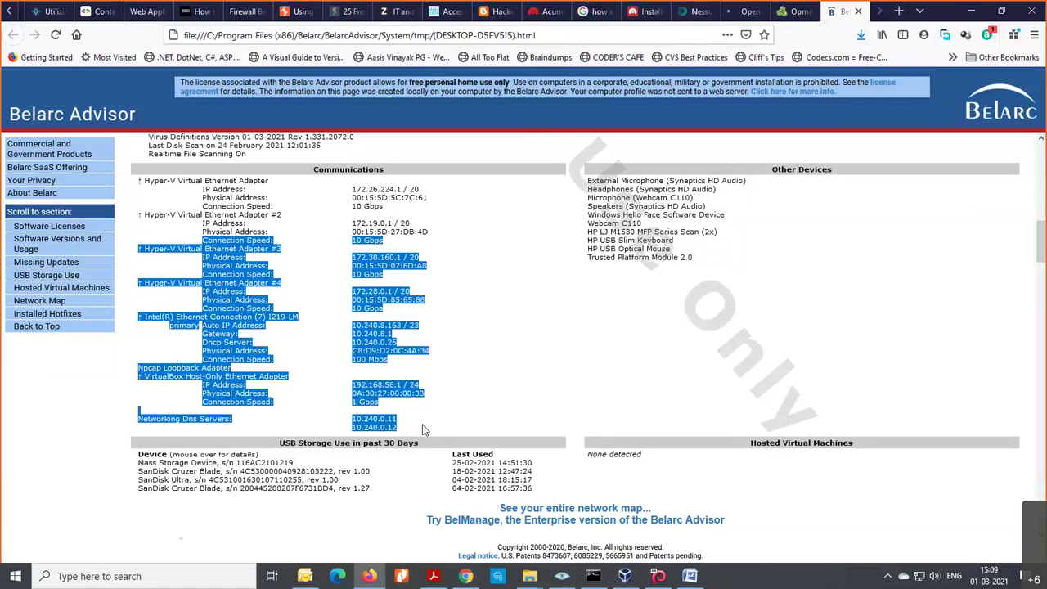
drag(586, 179, 700, 264)
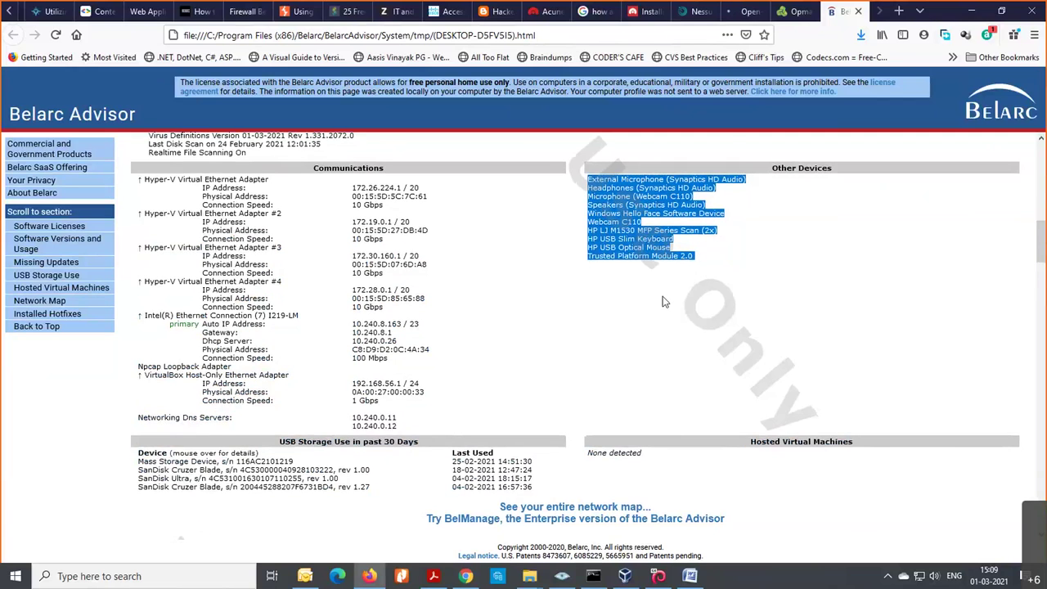
Review the USB Storage Use section and look through the IPs, device types, details and roles in the Network Map.
scroll(663, 296, down, 4)
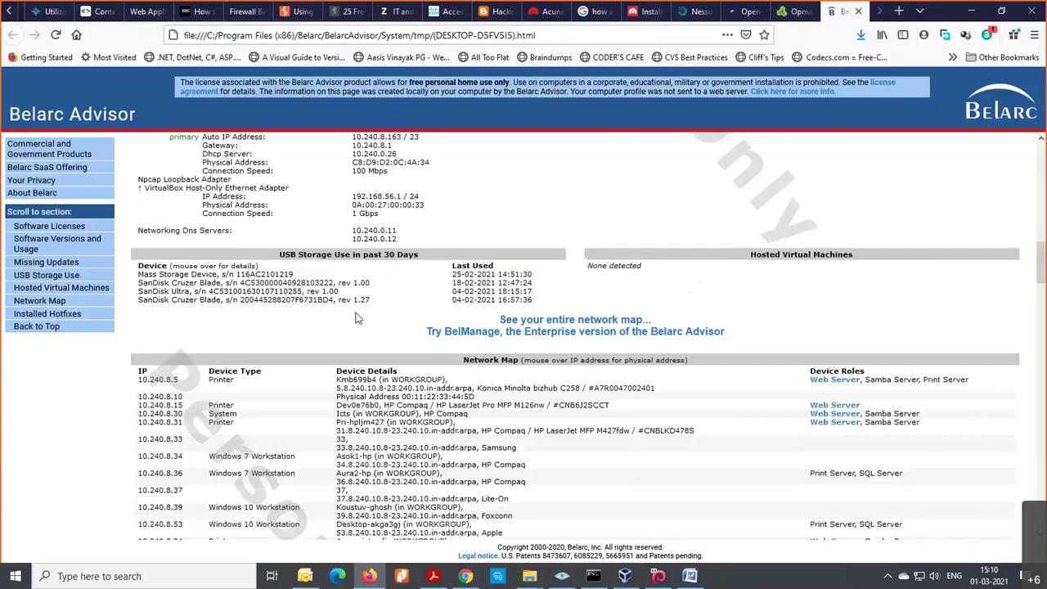
scroll(356, 318, down, 3)
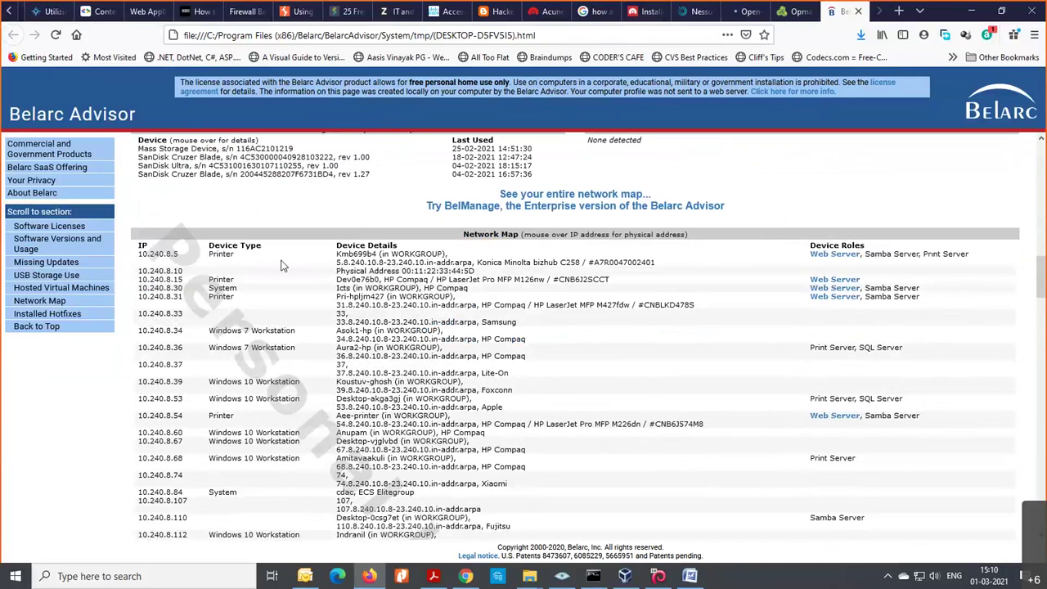
scroll(280, 265, down, 2)
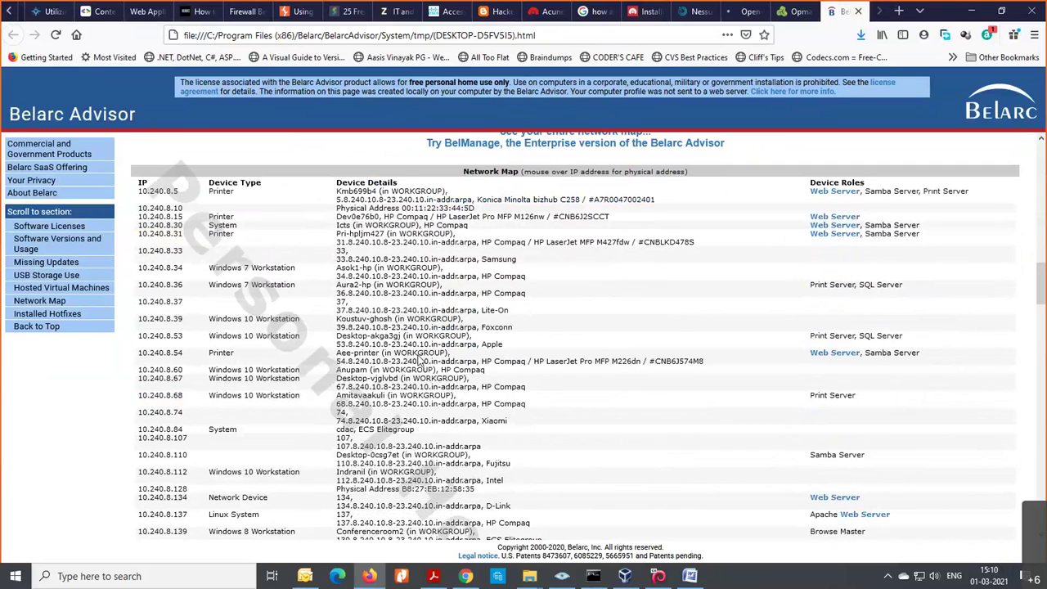
scroll(432, 248, down, 6)
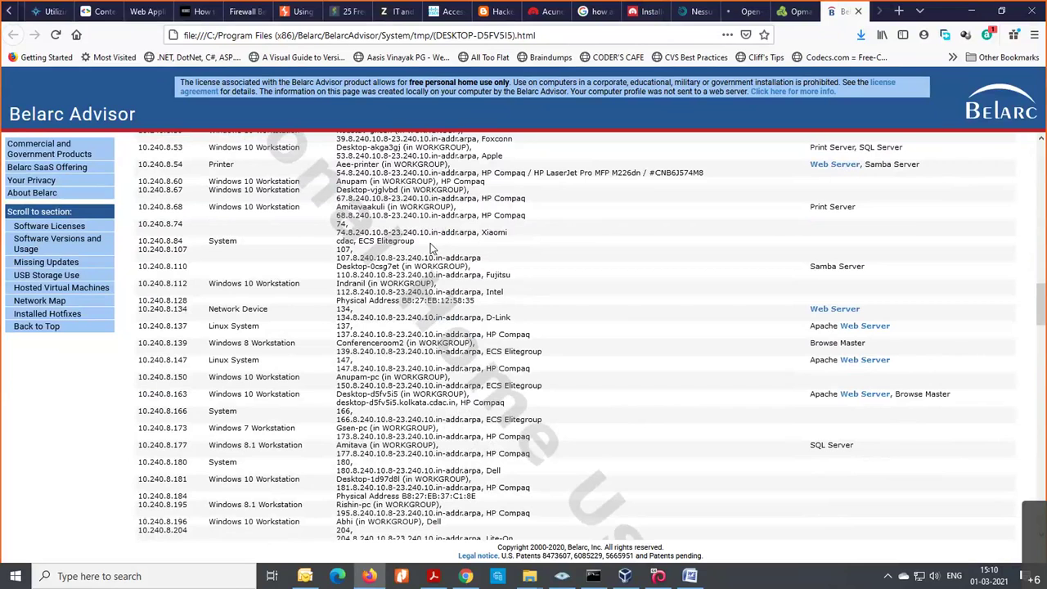
scroll(431, 243, up, 6)
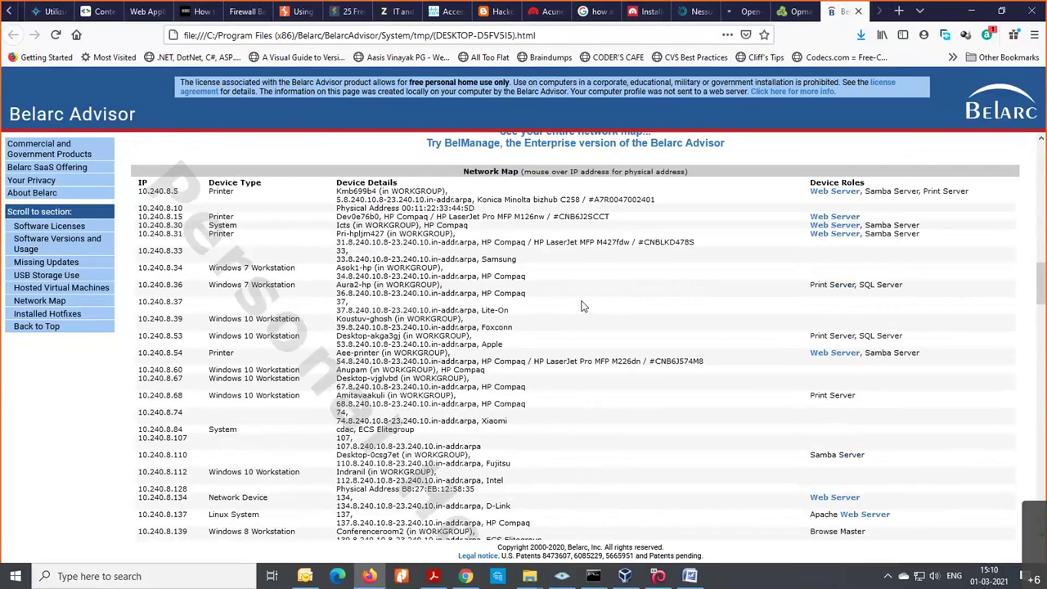
scroll(583, 306, down, 4)
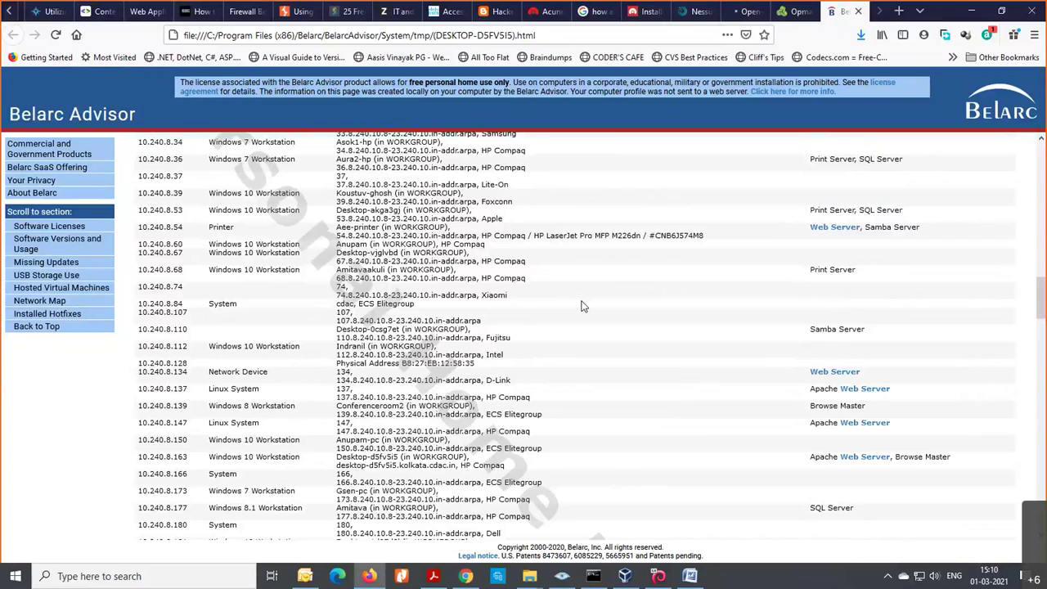
scroll(581, 306, down, 7)
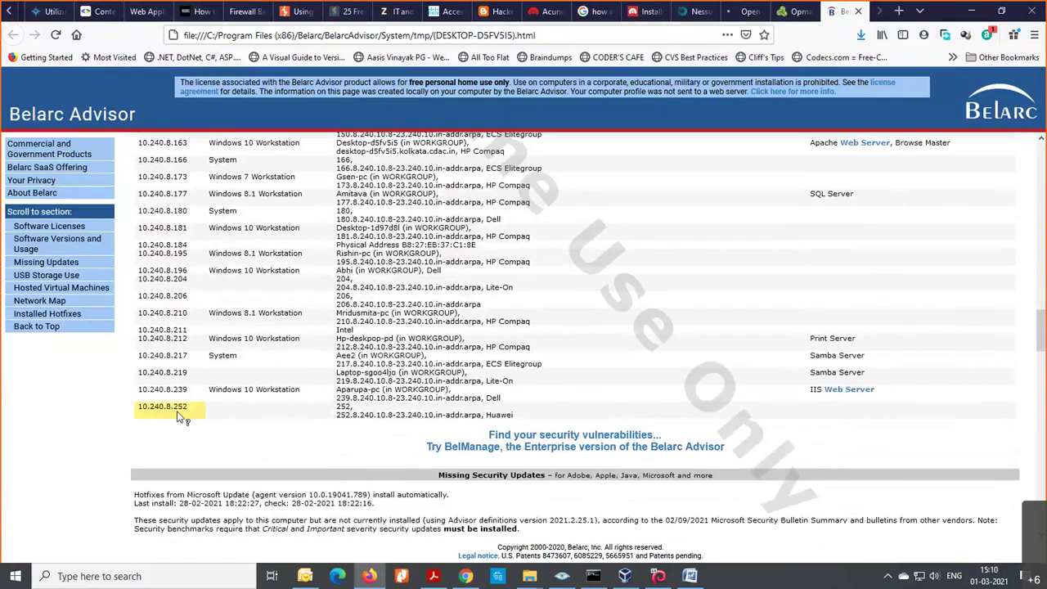
scroll(182, 414, up, 5)
scroll(180, 415, up, 6)
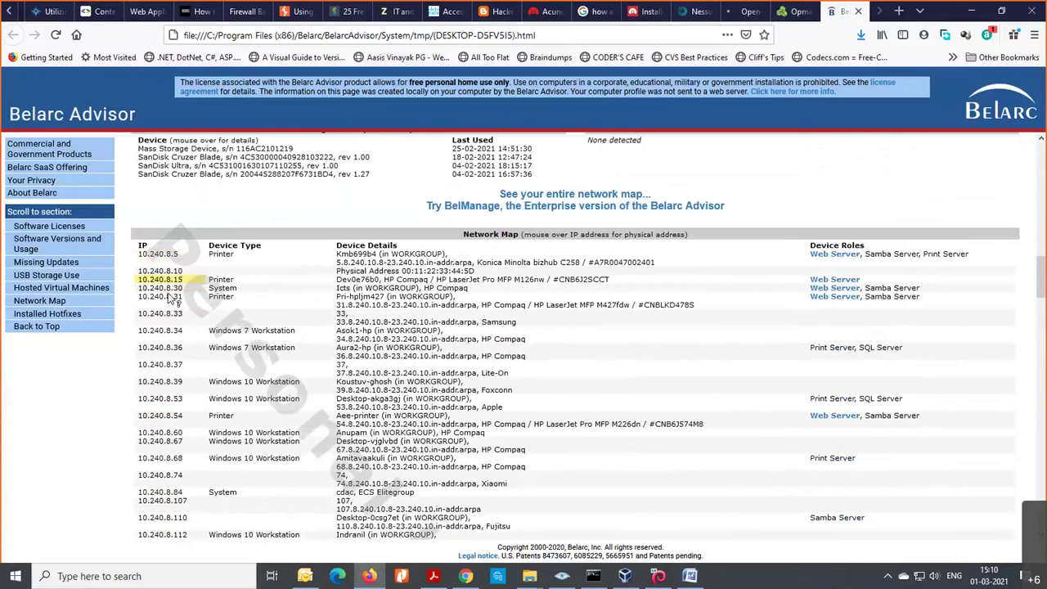
Move past the Network Map to the Missing Security Updates section and highlight its heading.
scroll(186, 325, down, 5)
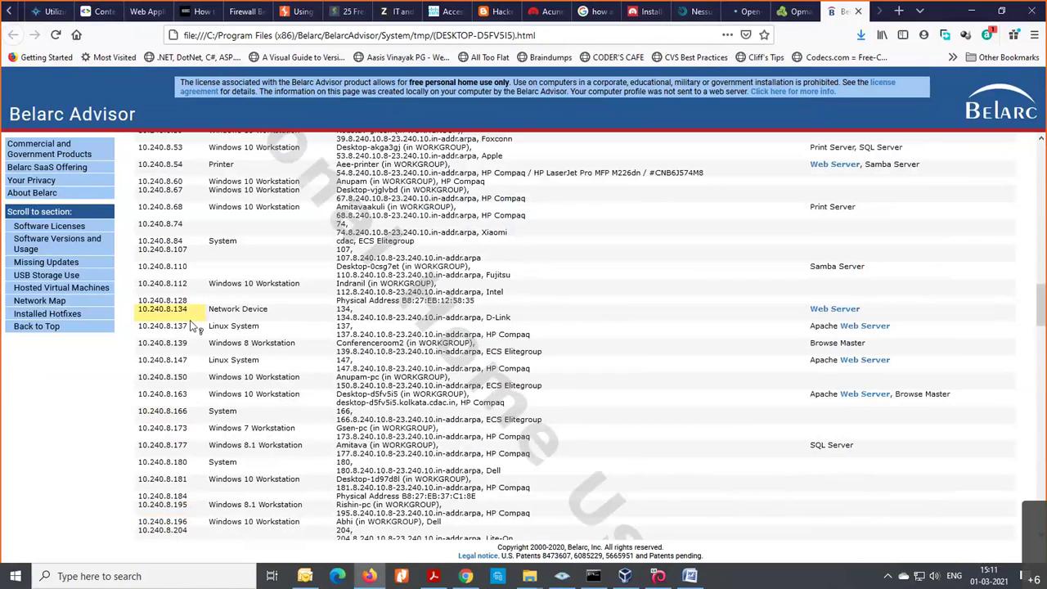
scroll(192, 324, down, 8)
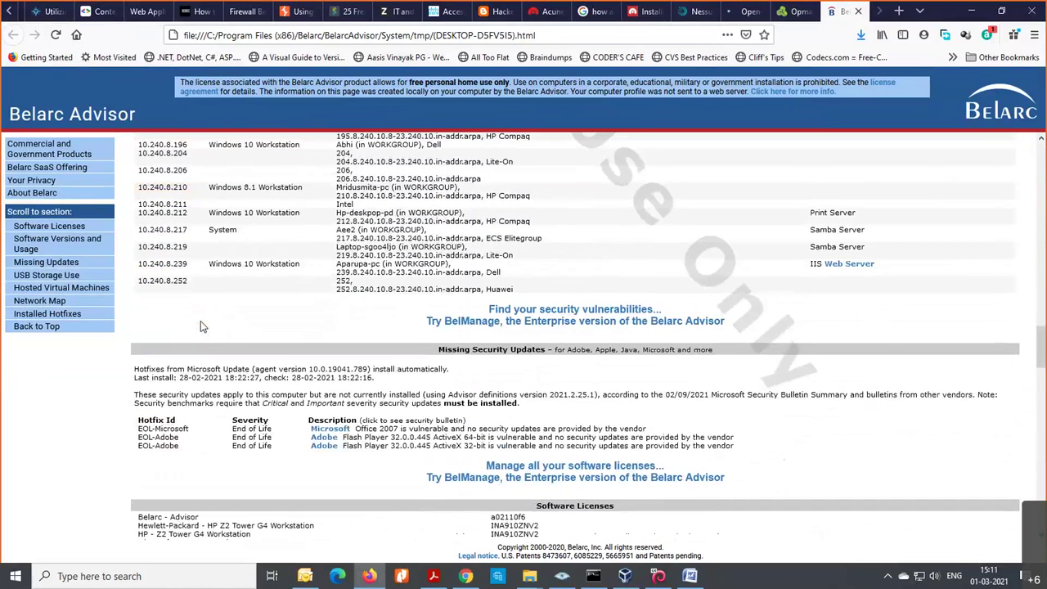
drag(439, 350, 547, 354)
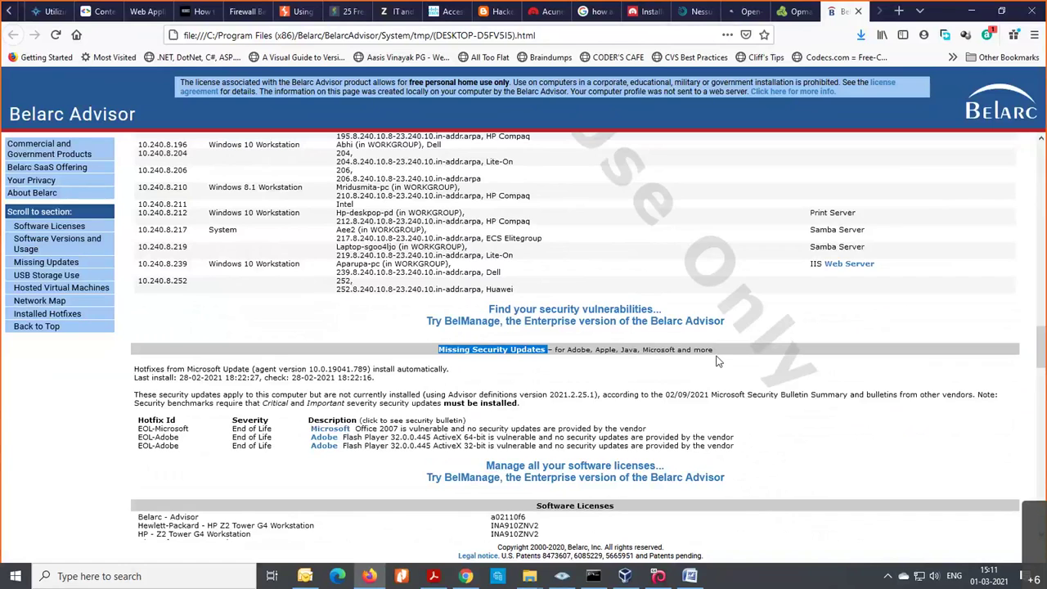
Highlight the Microsoft and Adobe end-of-life entries in the Missing Security Updates table, then clear the selection.
drag(136, 420, 198, 459)
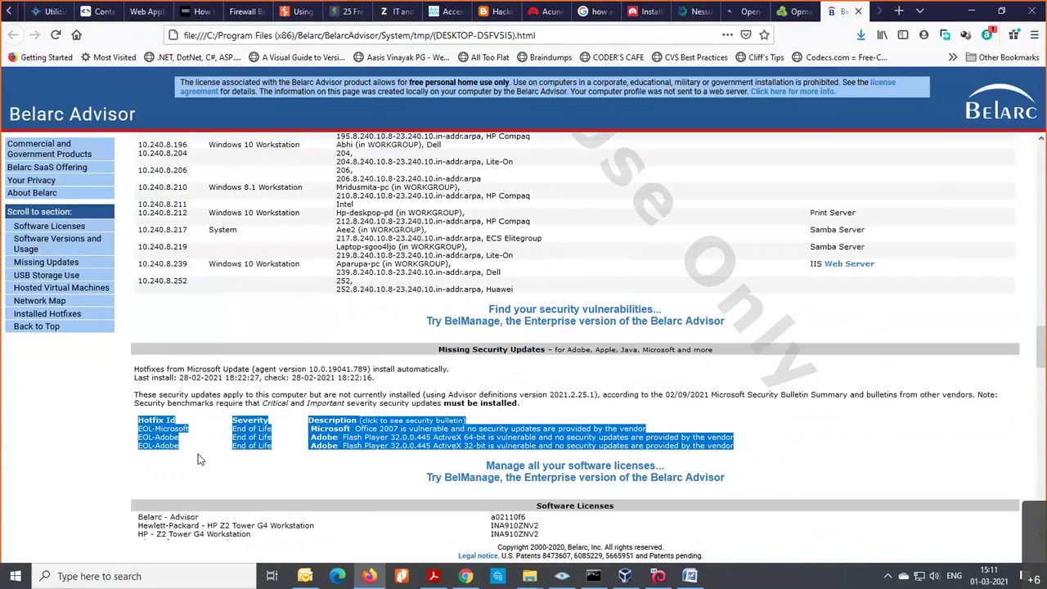
click(200, 464)
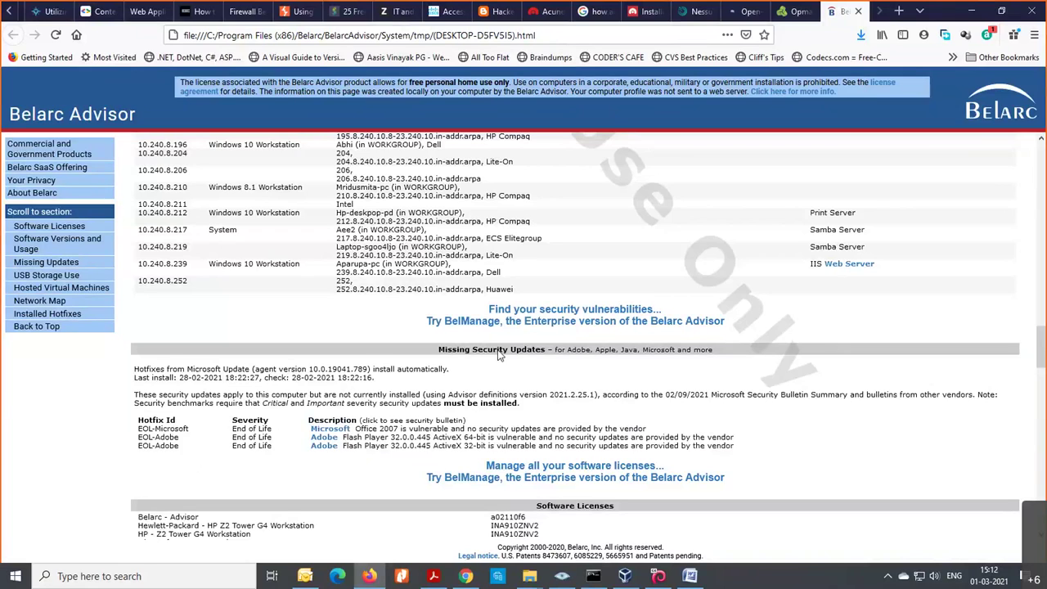
drag(168, 436, 295, 439)
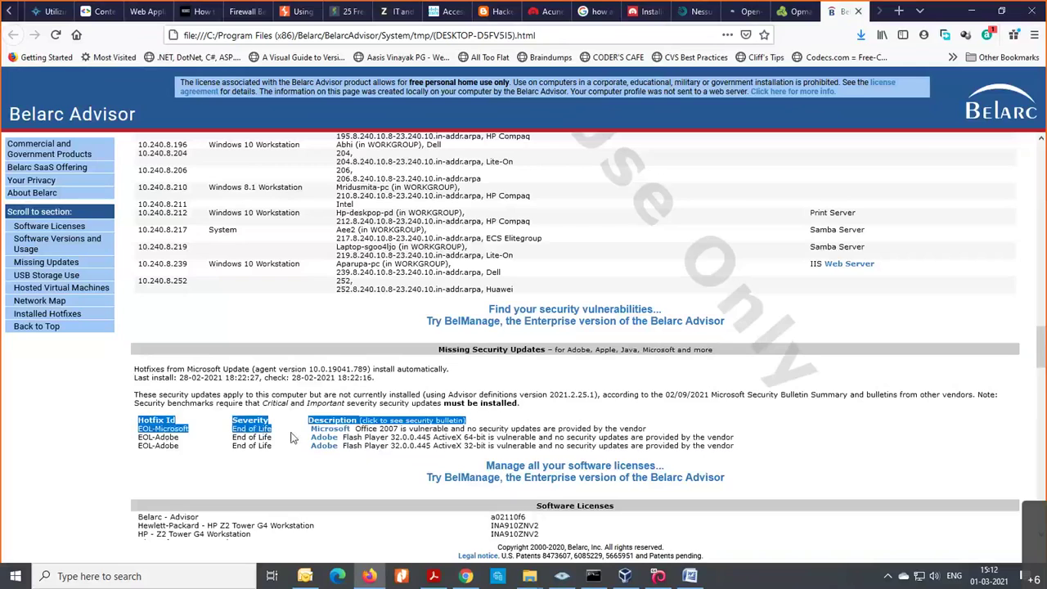
click(396, 458)
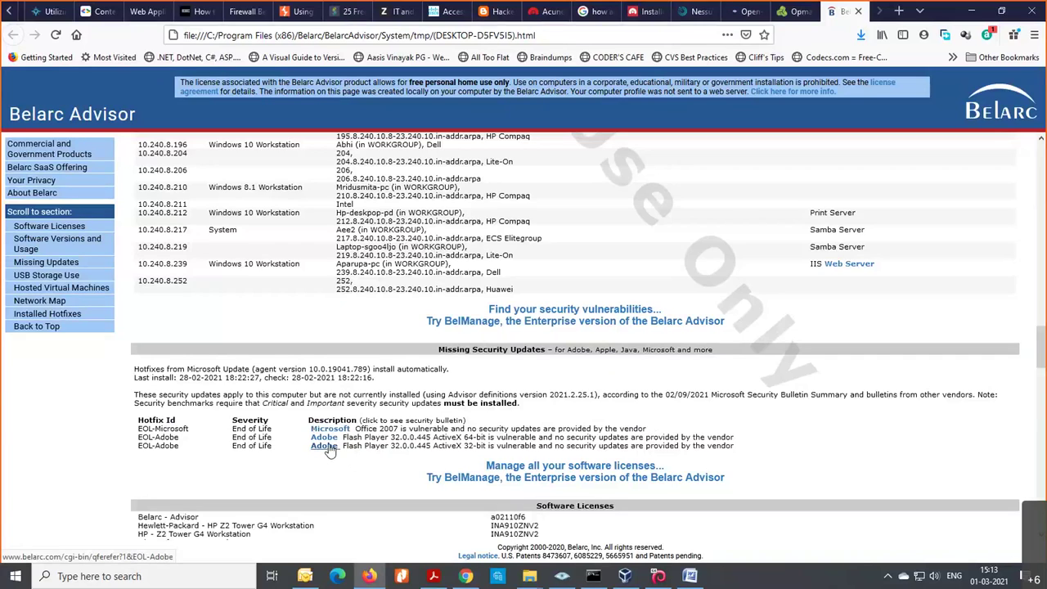
Open the Microsoft security bulletin link for Office 2007 in a new tab and switch to that page.
click(329, 428)
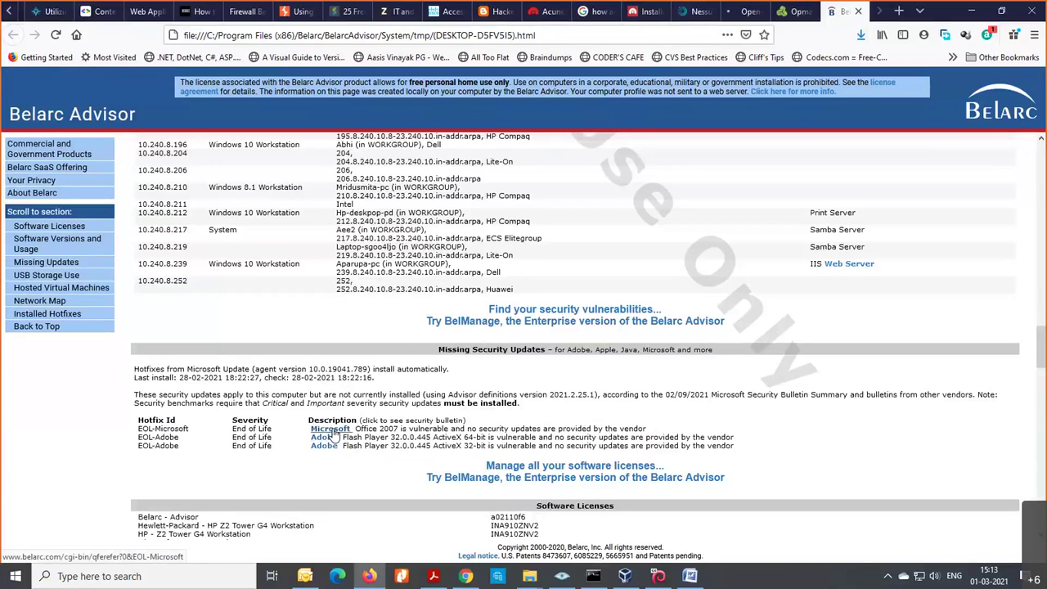
right_click(332, 432)
click(385, 233)
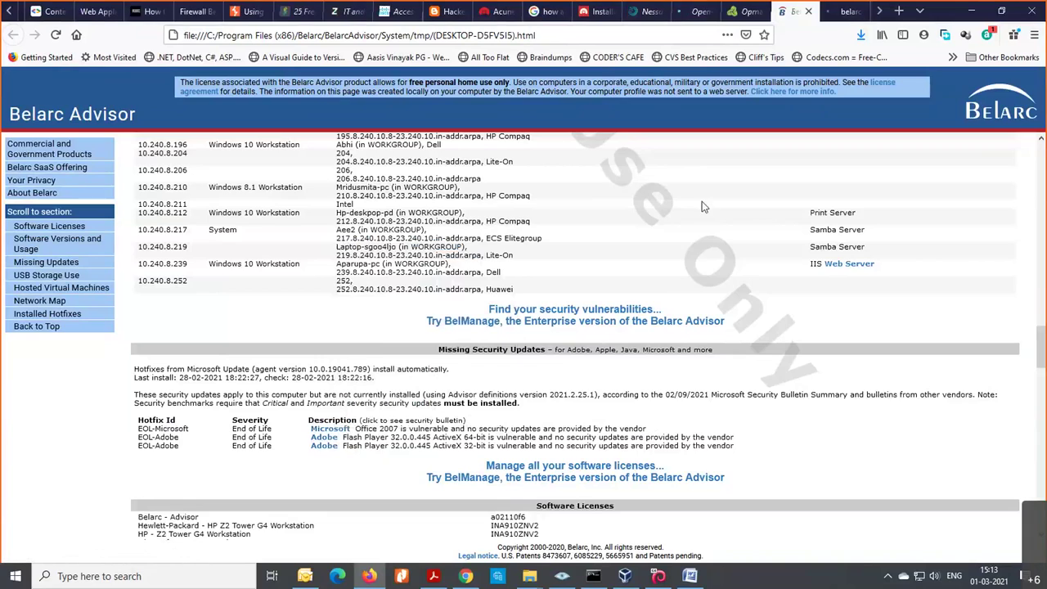
click(841, 13)
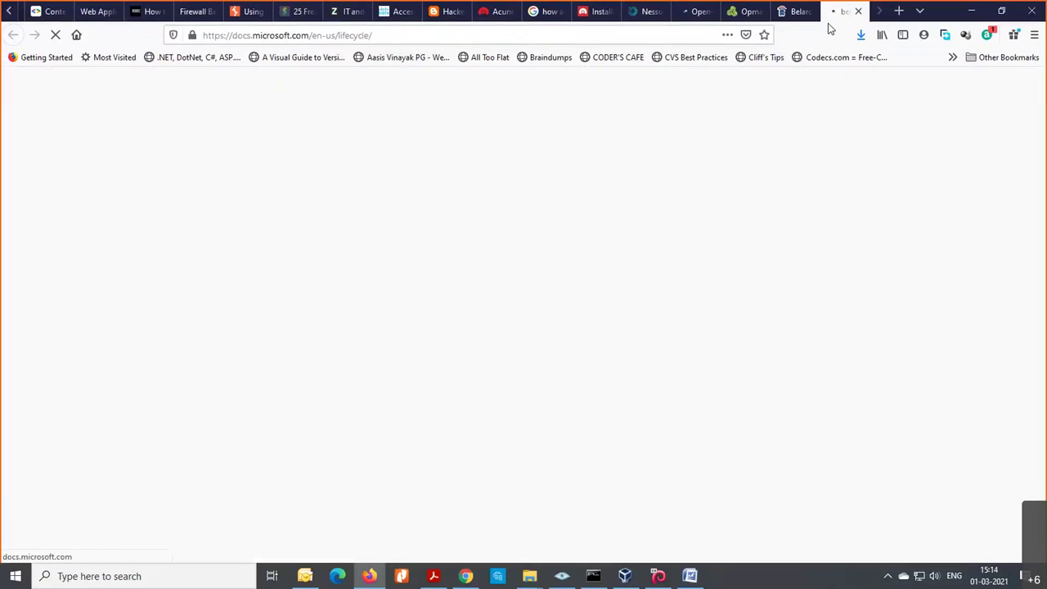
click(798, 18)
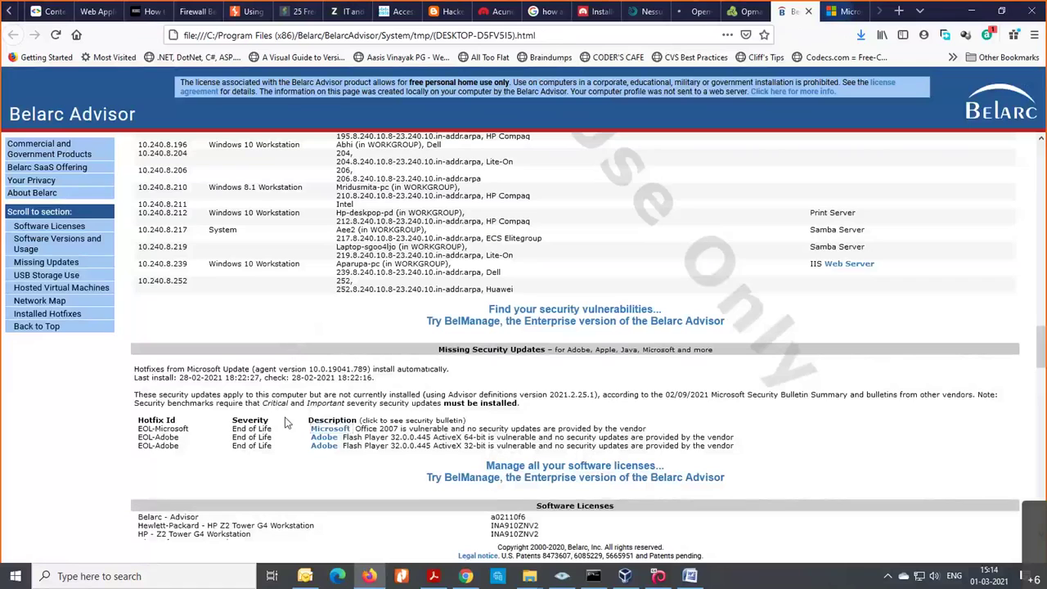
click(842, 11)
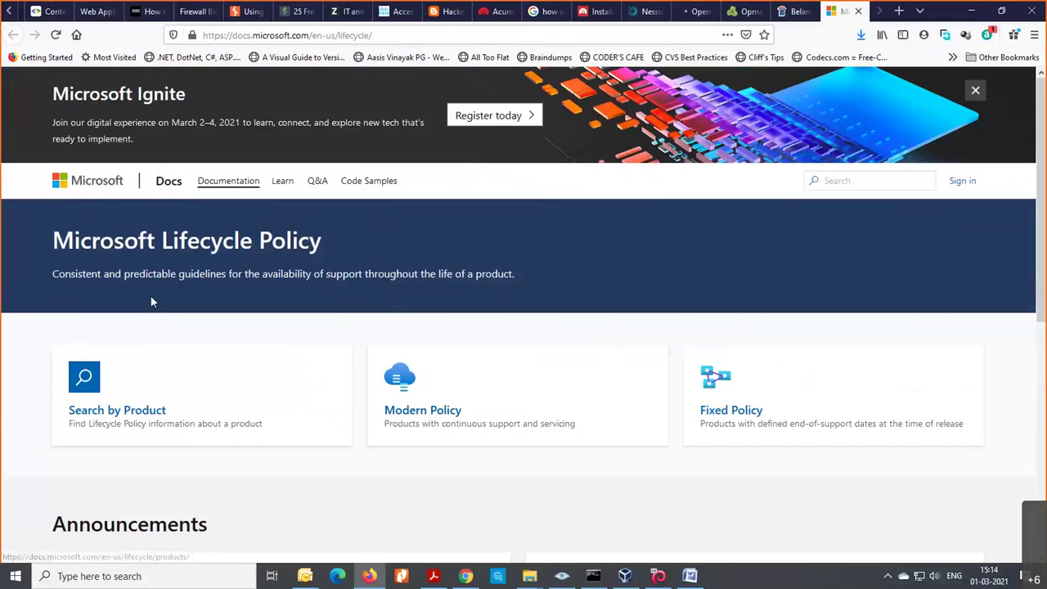
Look through the announcements, product end-of-support years and FAQs on the Microsoft Lifecycle Policy page and close its tab.
scroll(205, 409, down, 3)
scroll(240, 413, down, 3)
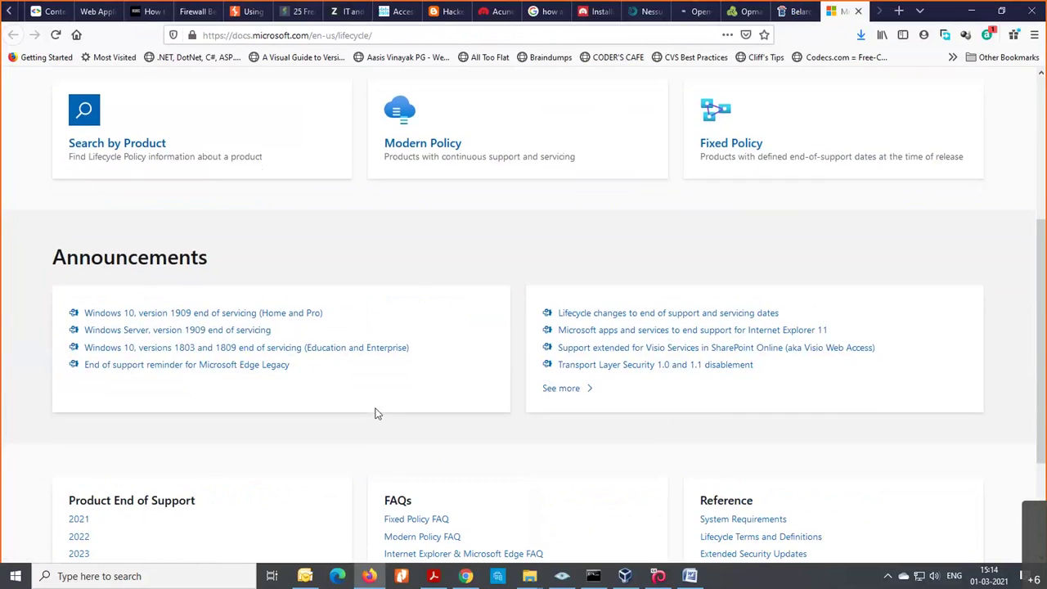
scroll(373, 413, up, 6)
scroll(374, 411, down, 10)
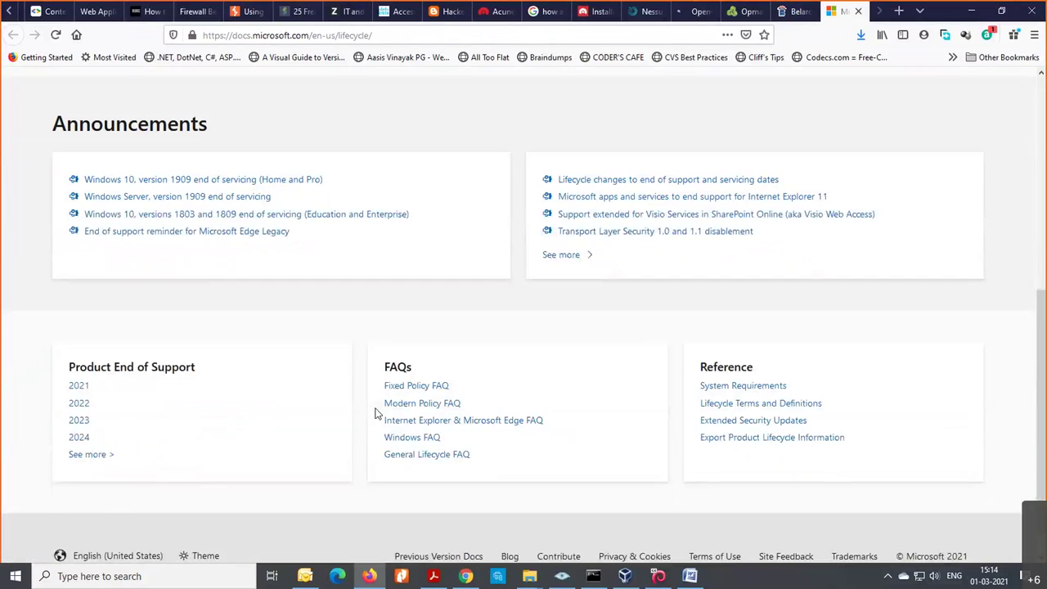
scroll(373, 409, up, 10)
scroll(171, 448, down, 4)
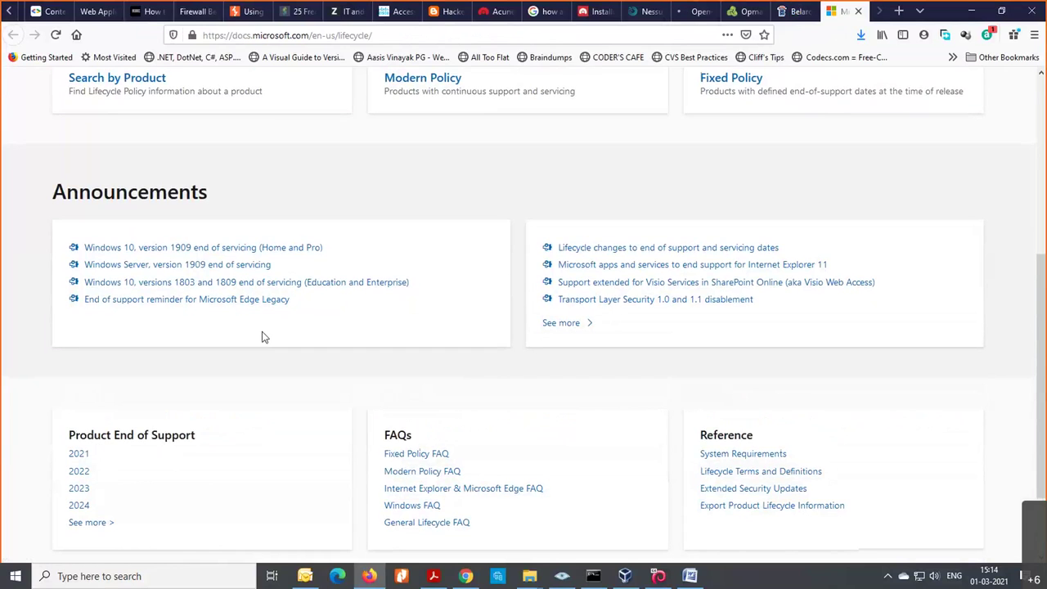
scroll(261, 333, up, 3)
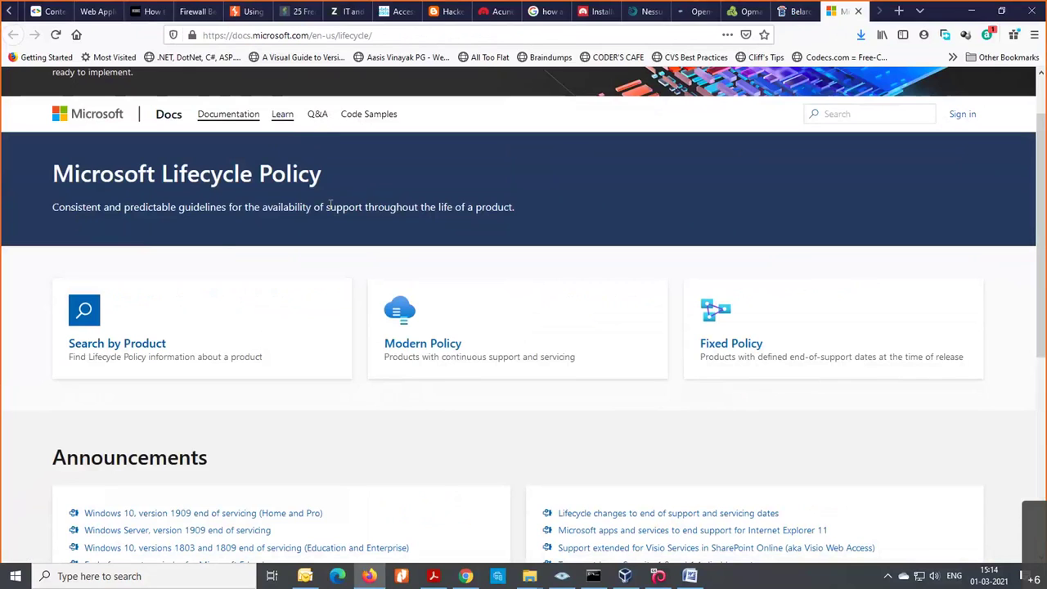
click(858, 12)
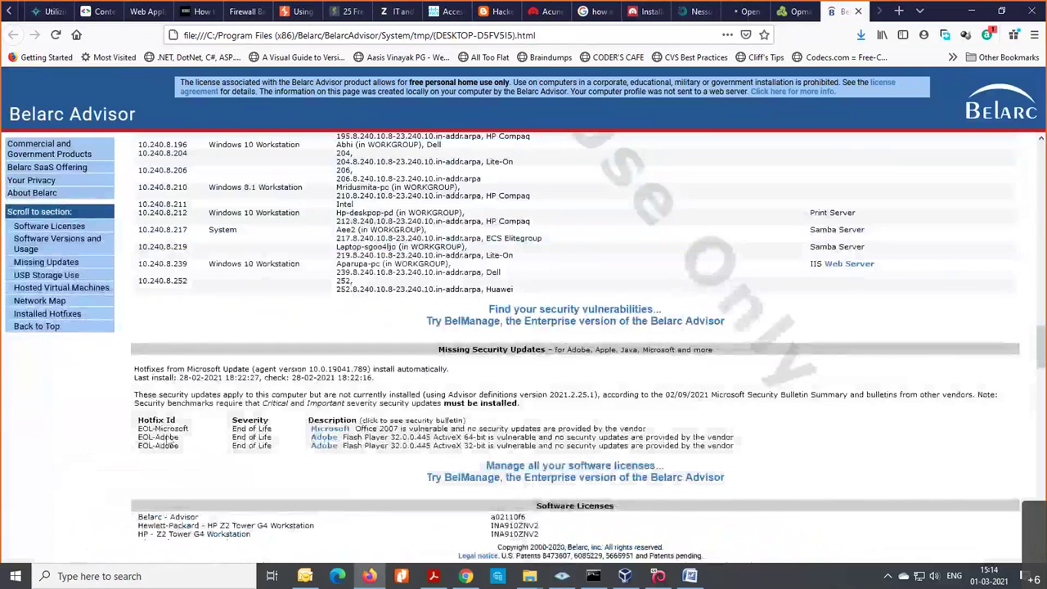
Open the Adobe bulletin link for Flash Player 64-bit in a new tab, view the product support periods page and close it.
right_click(337, 440)
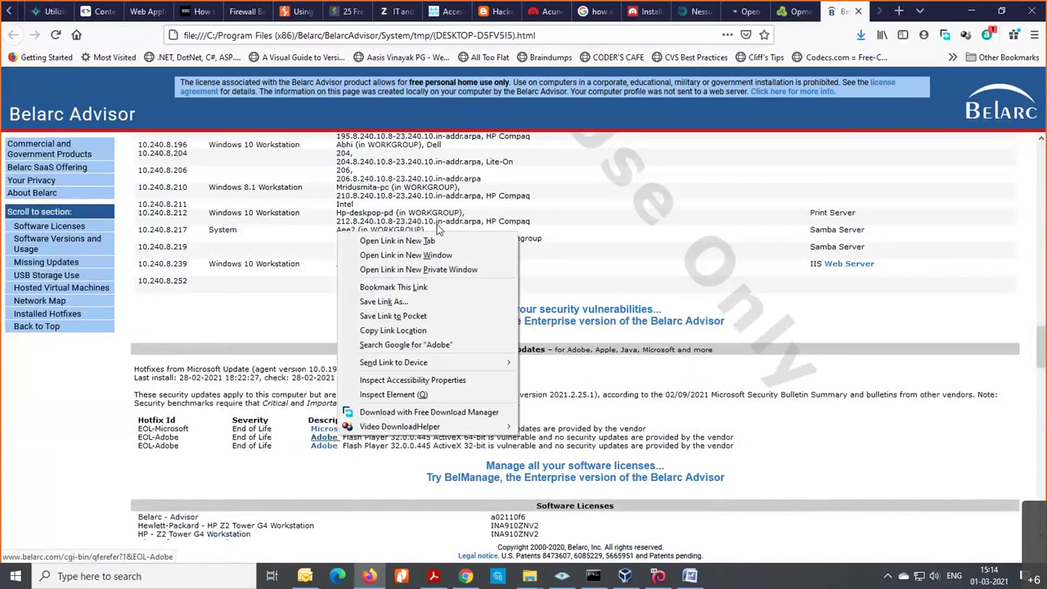
click(372, 237)
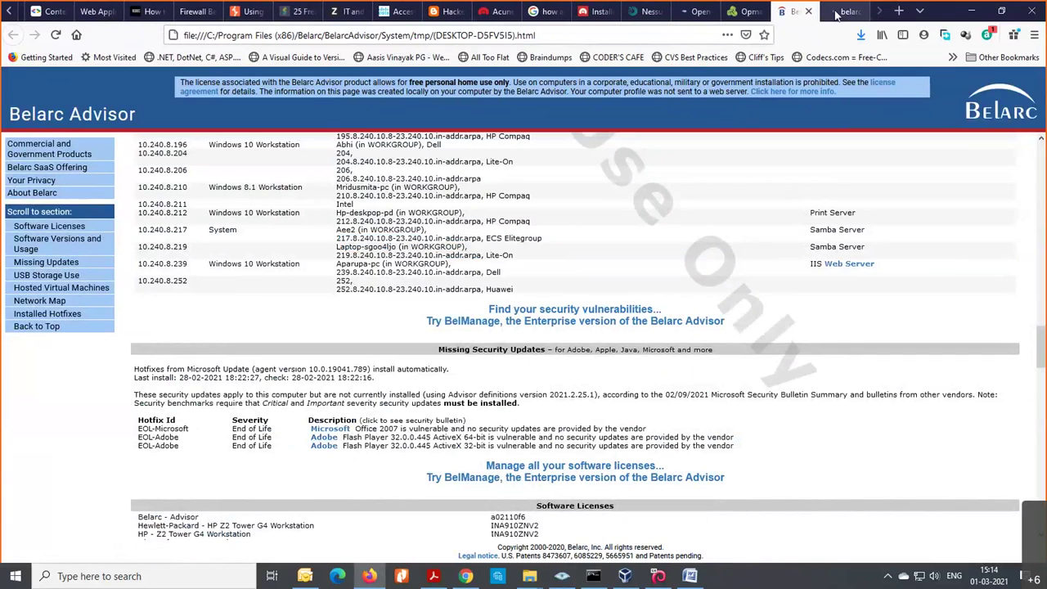
click(845, 11)
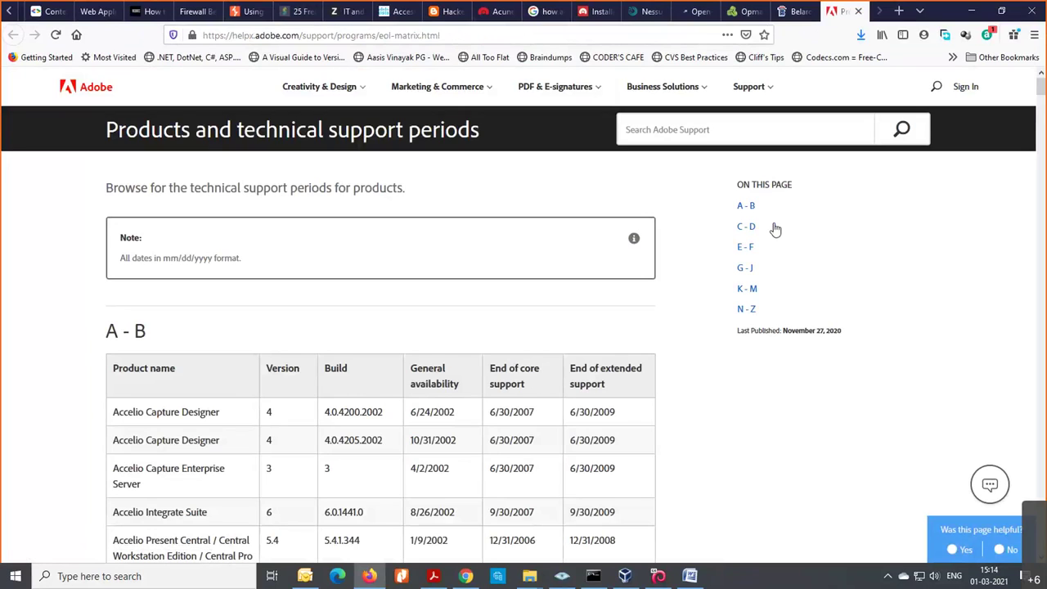
click(859, 12)
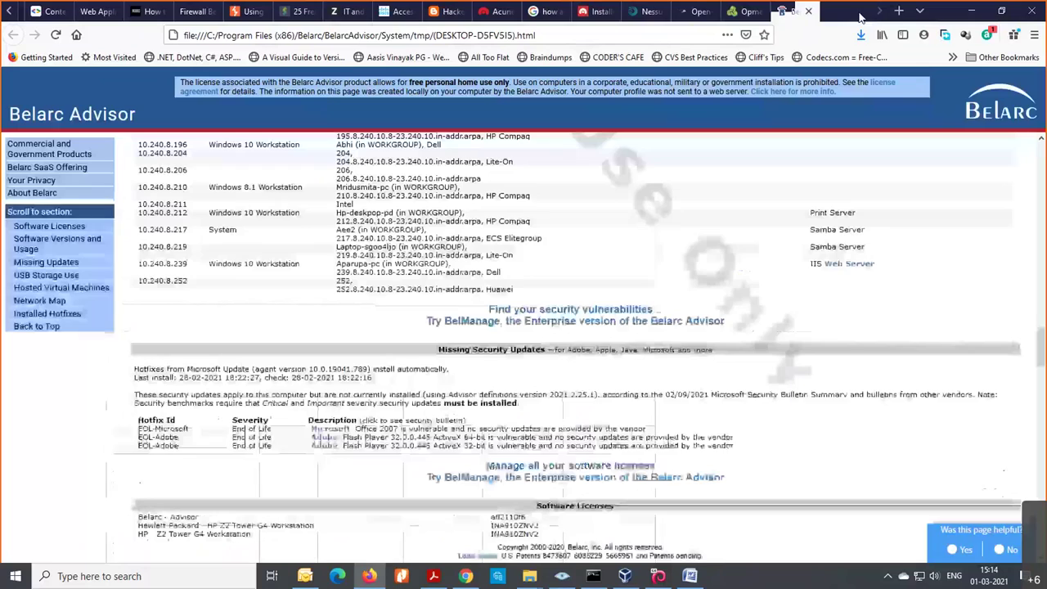
Review the System Security Status in the profile summary and highlight the Internet Explorer licence entry under Software Licenses.
scroll(518, 352, down, 3)
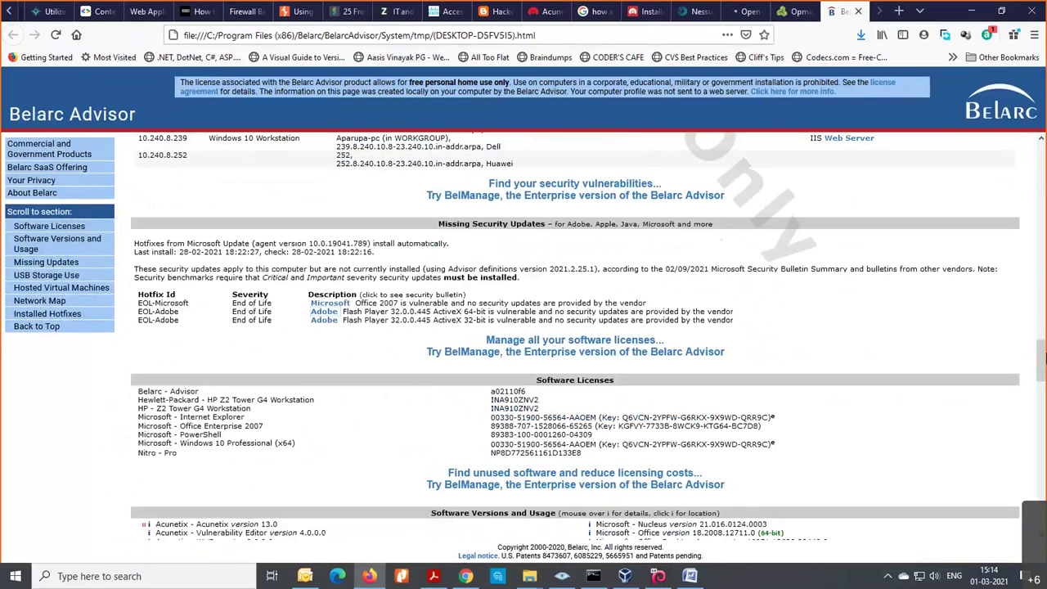
drag(1041, 360, 1044, 91)
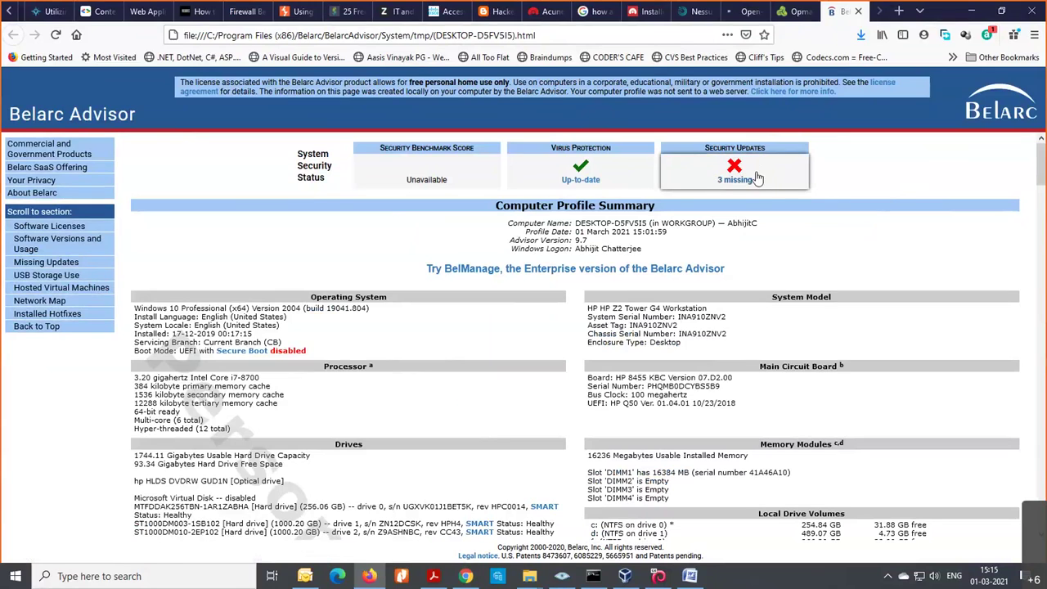
drag(1041, 178, 1030, 381)
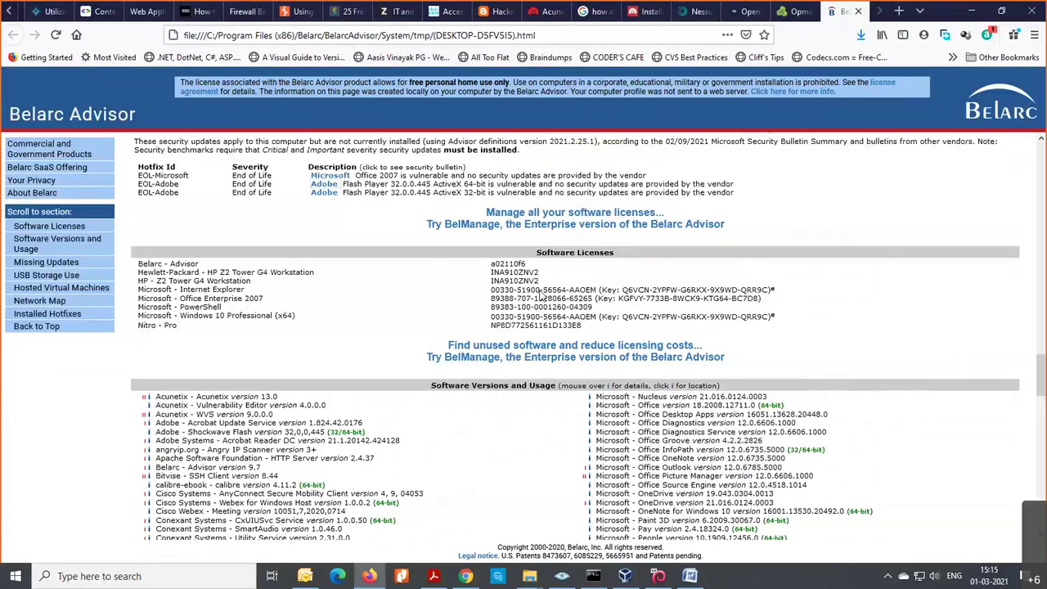
drag(491, 290, 643, 293)
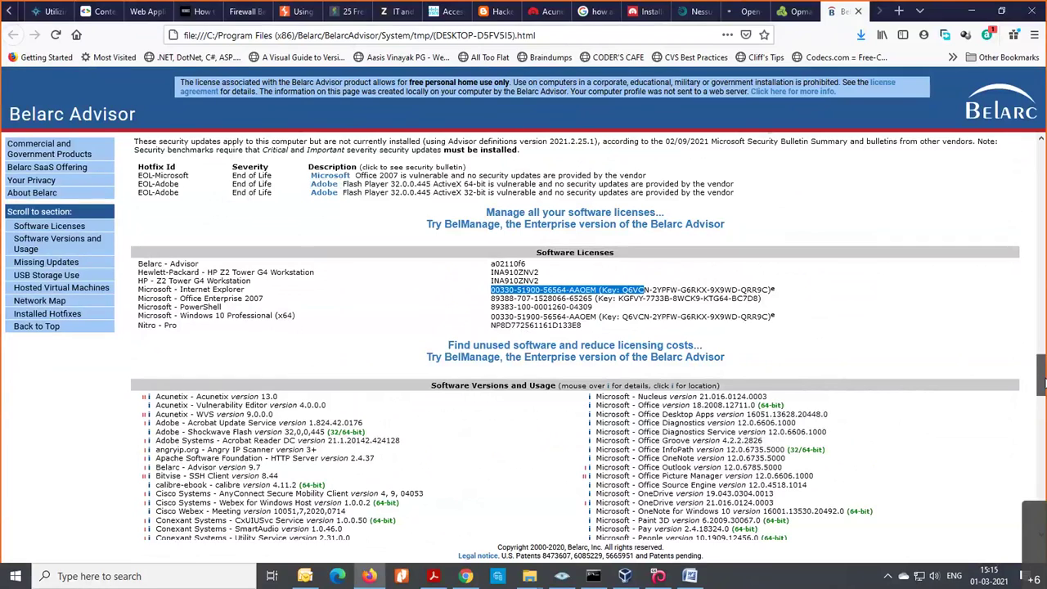
Look through the installed programs and usage markers in the Software Versions and Usage section.
scroll(1042, 397, down, 2)
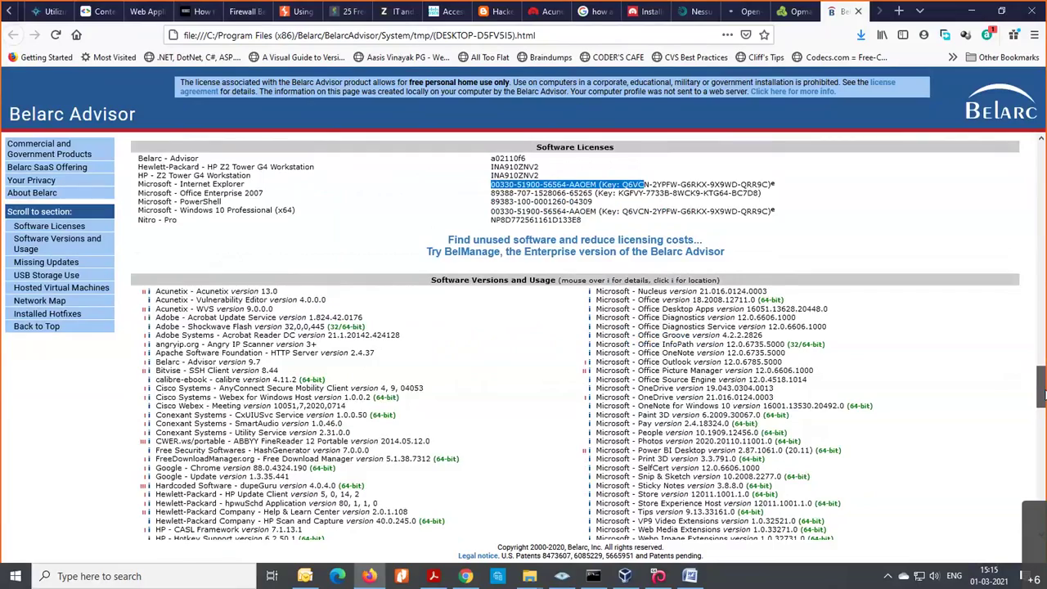
scroll(1042, 397, down, 3)
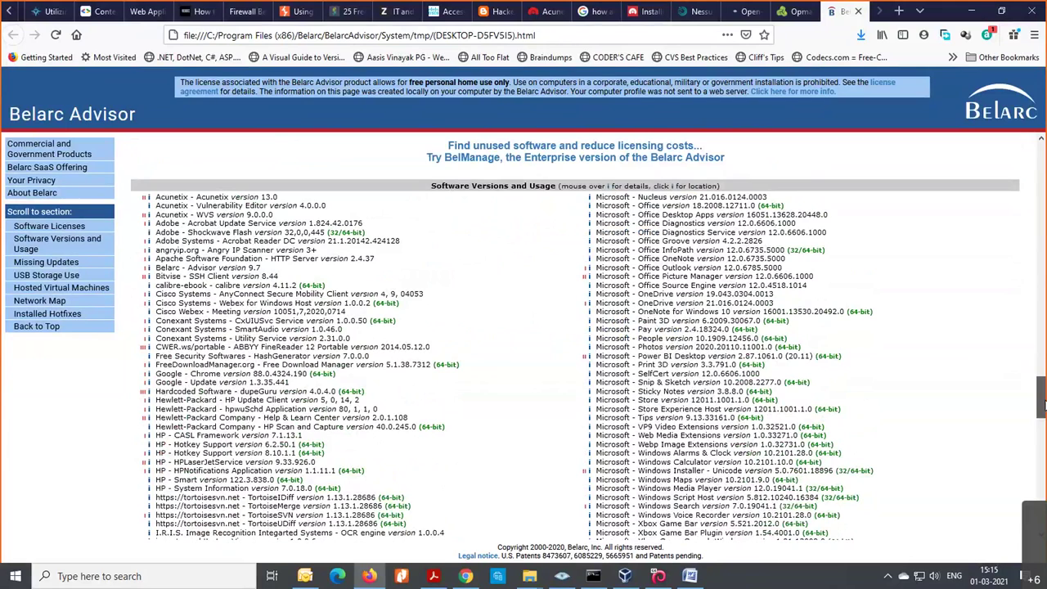
scroll(589, 337, down, 4)
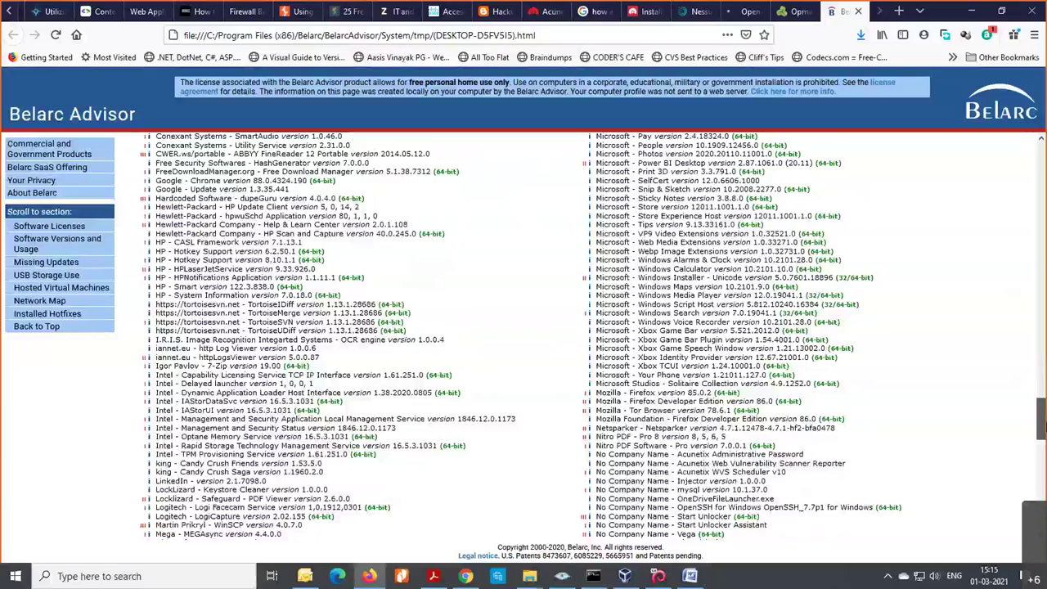
scroll(589, 335, down, 8)
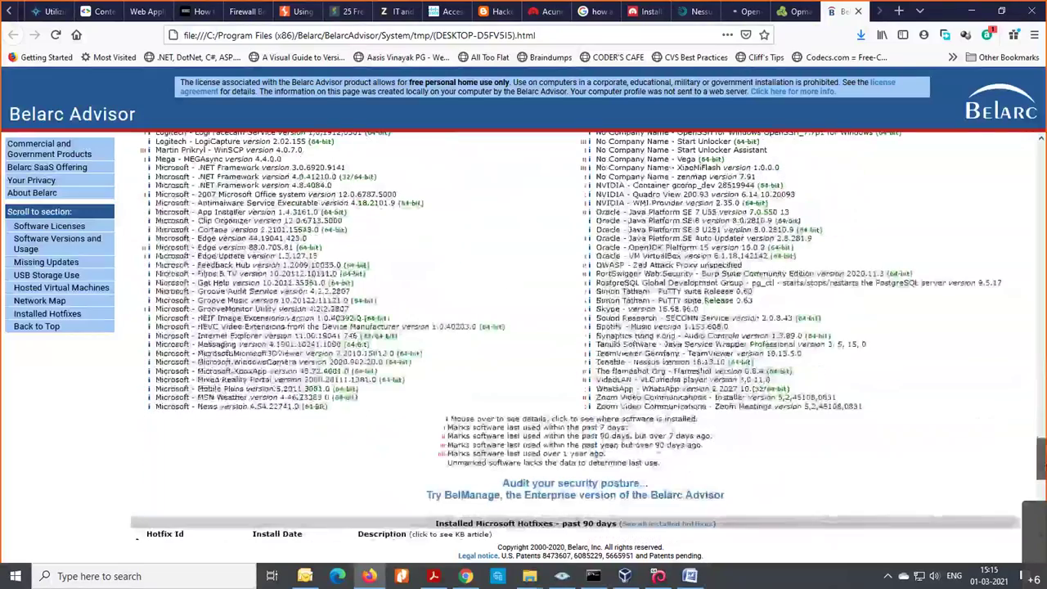
scroll(589, 335, down, 4)
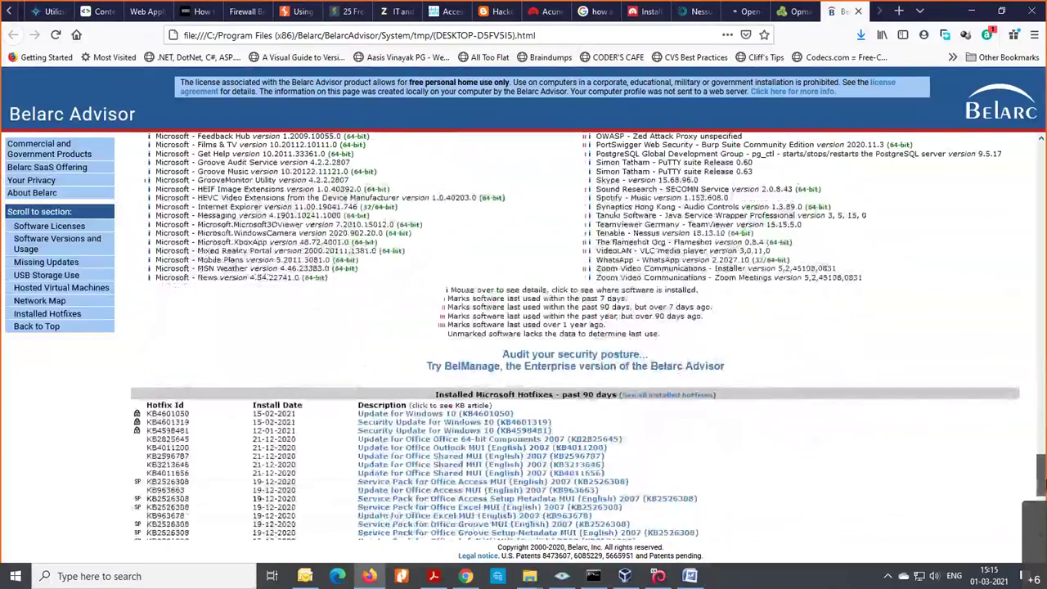
Review the Installed Microsoft Hotfixes list for the past 90 days and highlight the install date of KB4601050.
scroll(576, 336, down, 4)
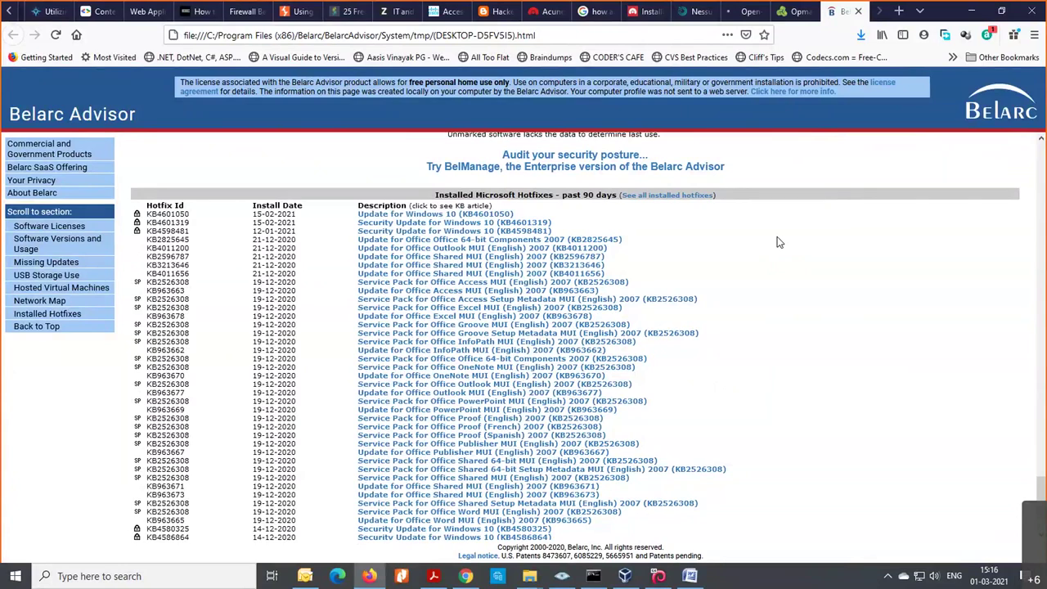
scroll(1041, 492, down, 2)
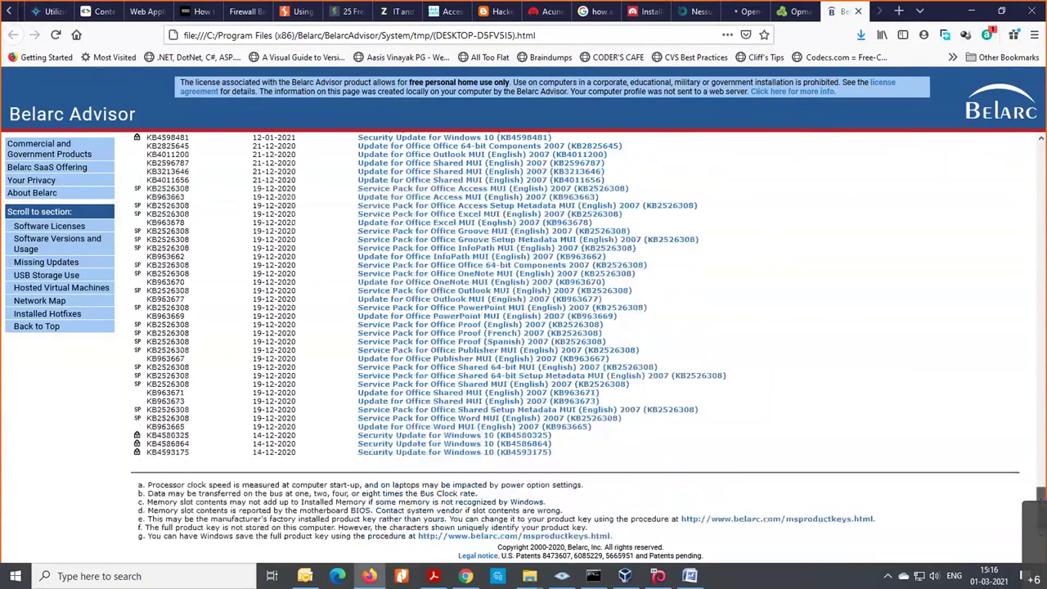
scroll(1041, 493, up, 2)
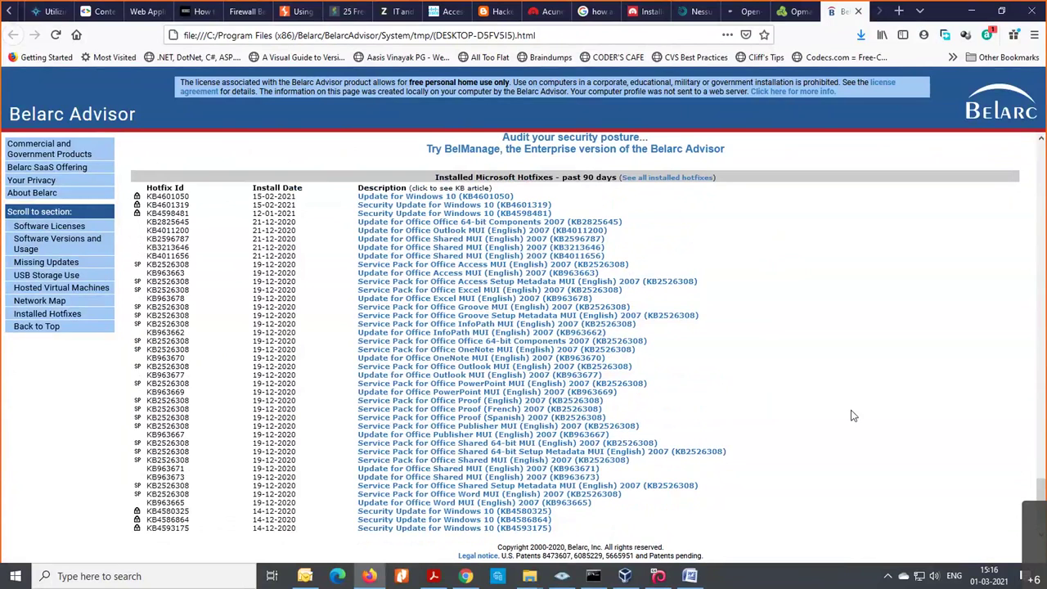
drag(252, 191, 296, 200)
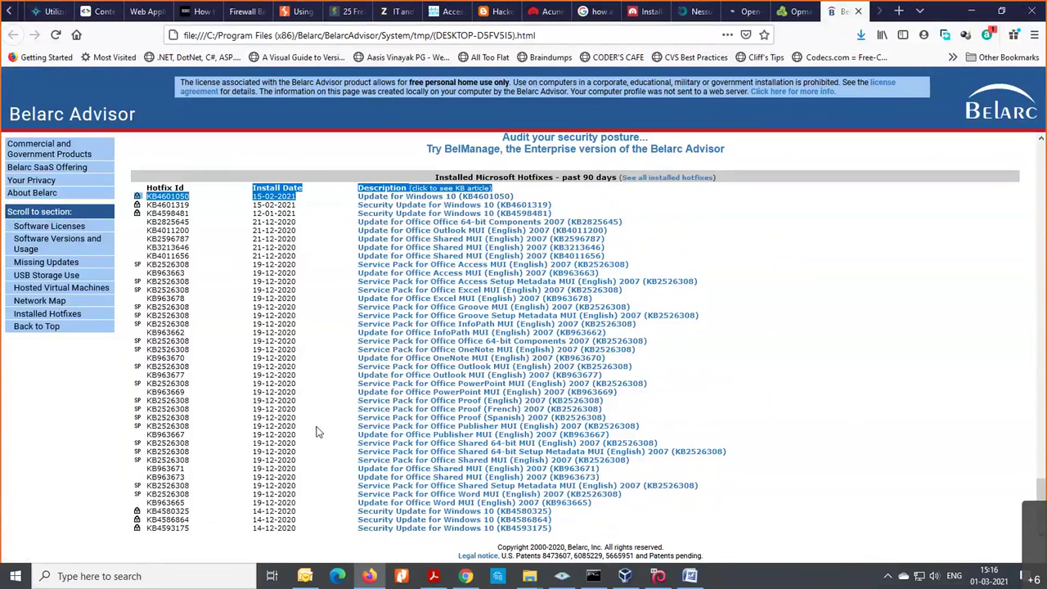
scroll(348, 473, down, 2)
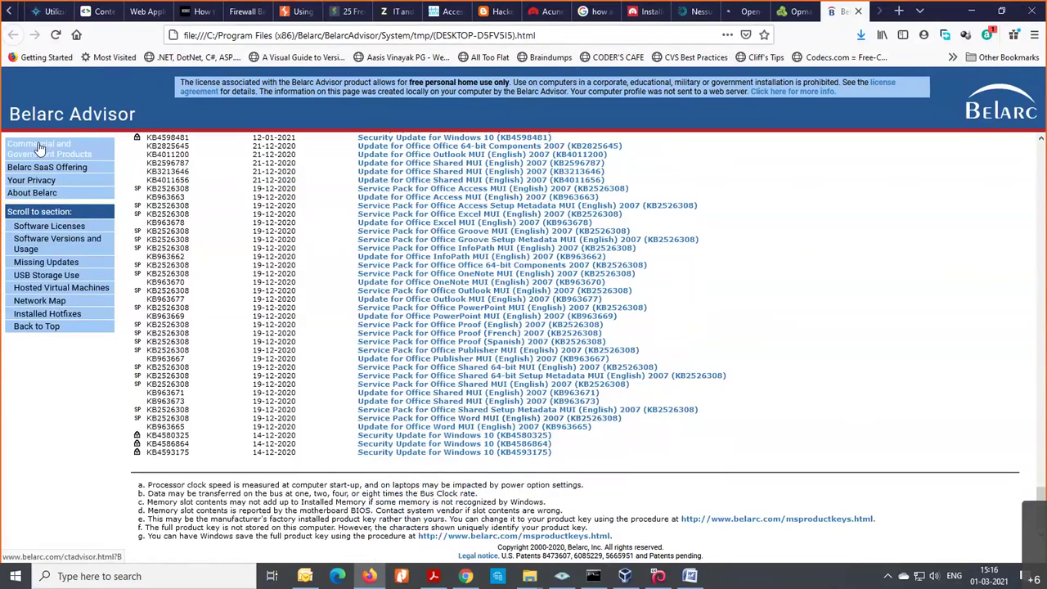
Revisit the Missing Security Updates and Network Map sections through the report's section links, and minimize the browser window.
click(38, 263)
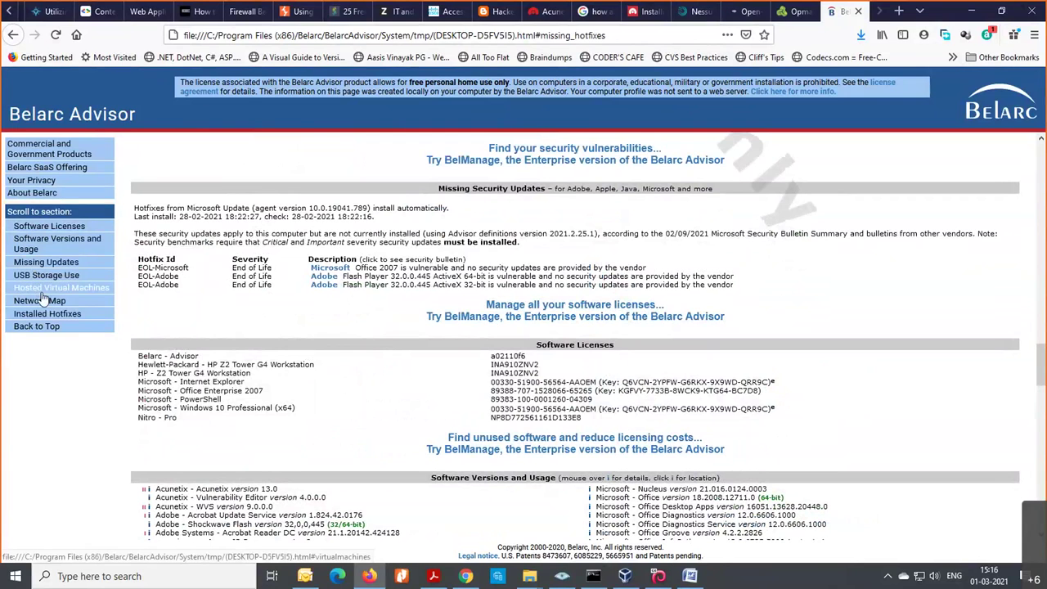
click(41, 302)
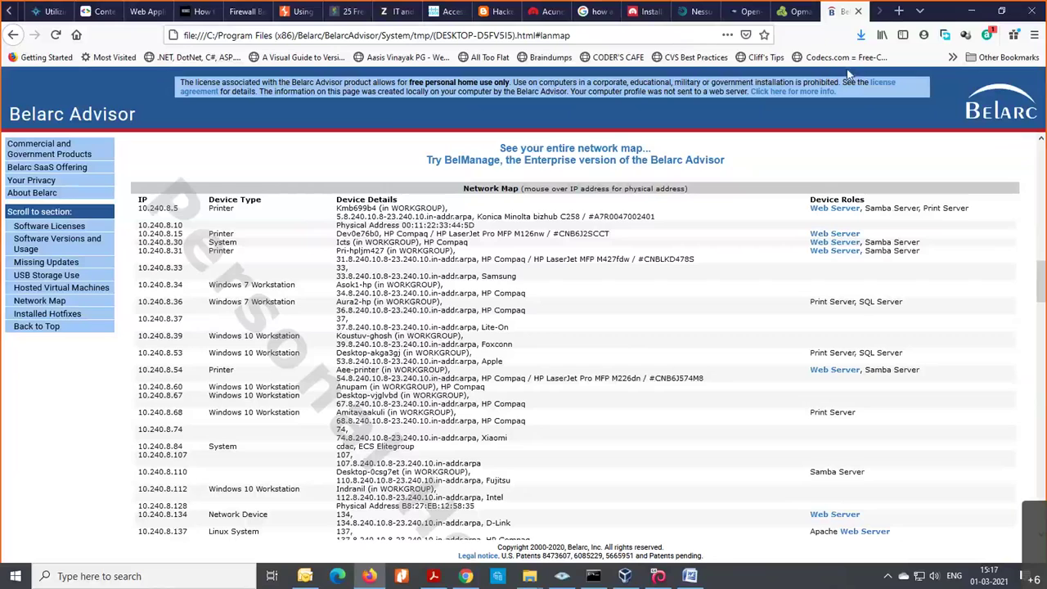
click(973, 15)
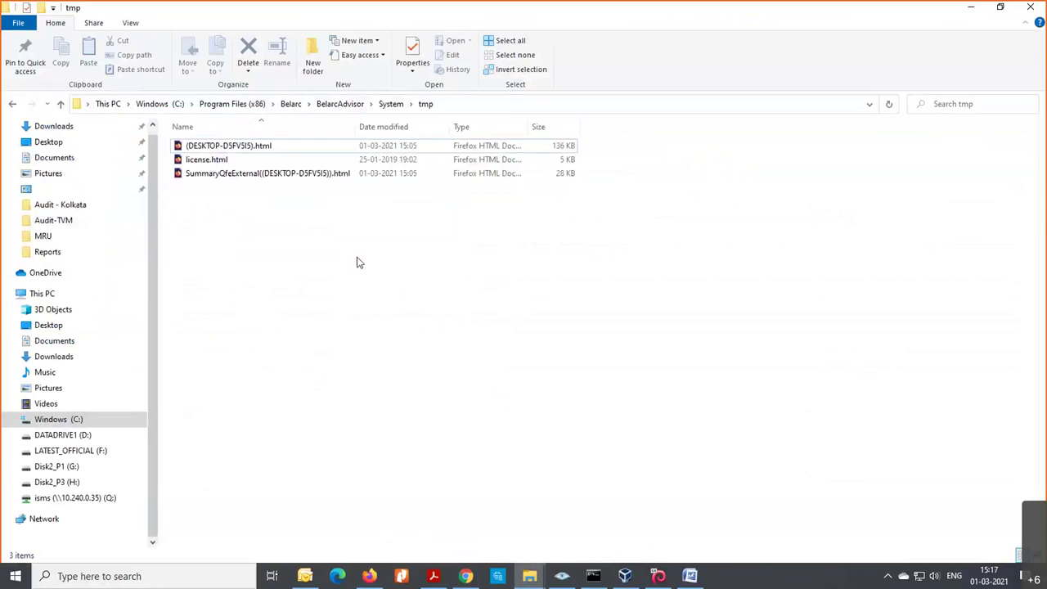
Minimize the tmp folder window and search Windows for winaudit.
click(976, 14)
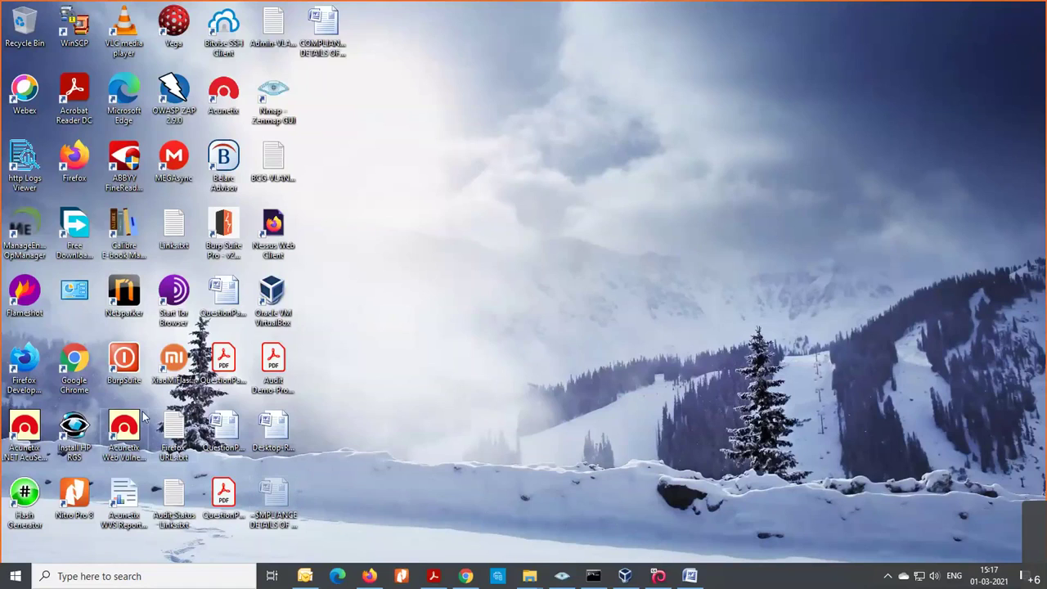
click(18, 578)
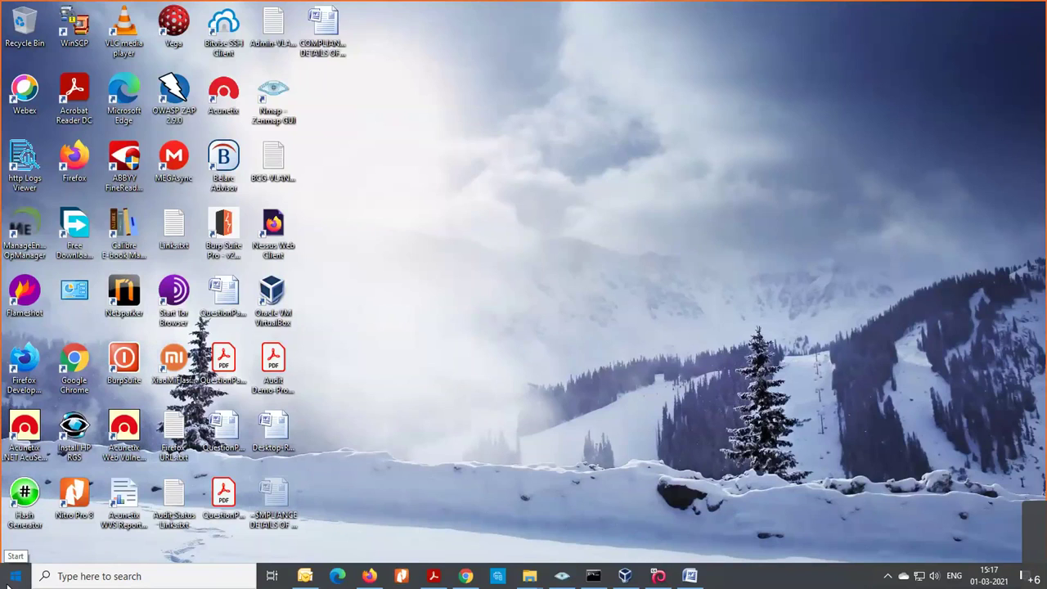
click(787, 369)
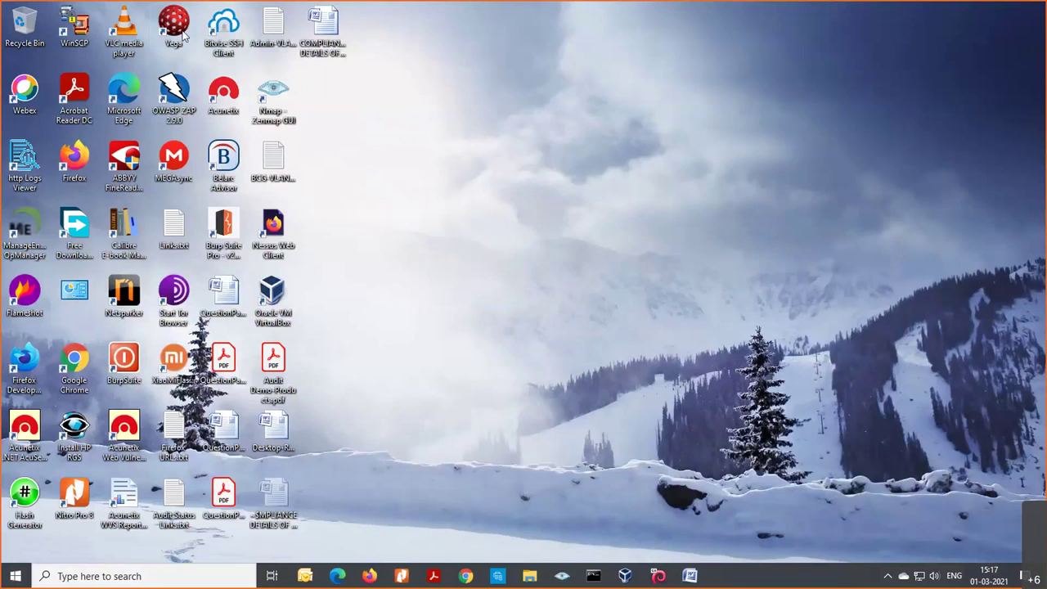
click(16, 576)
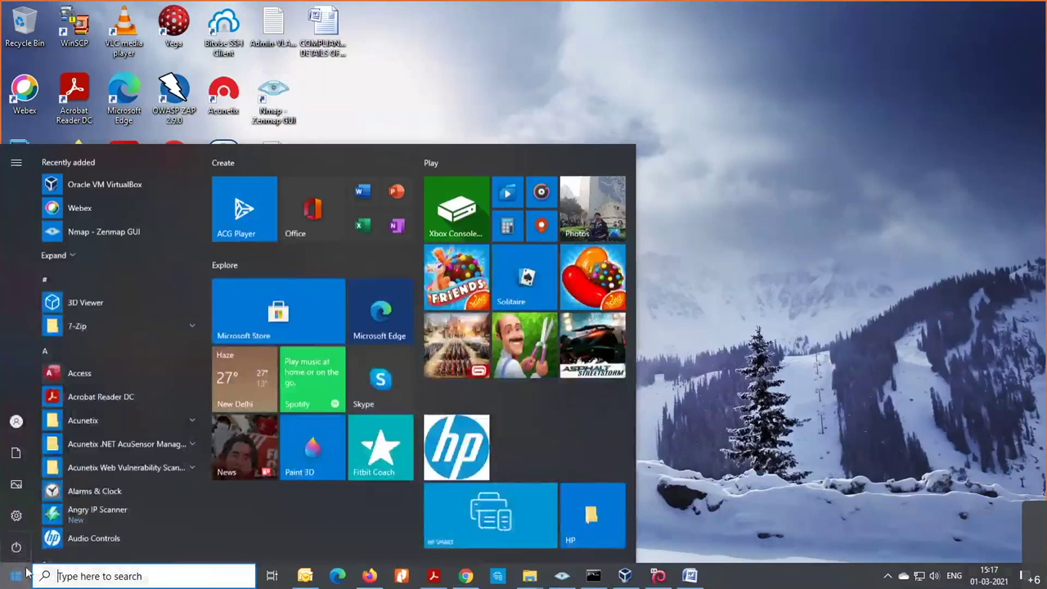
click(84, 576)
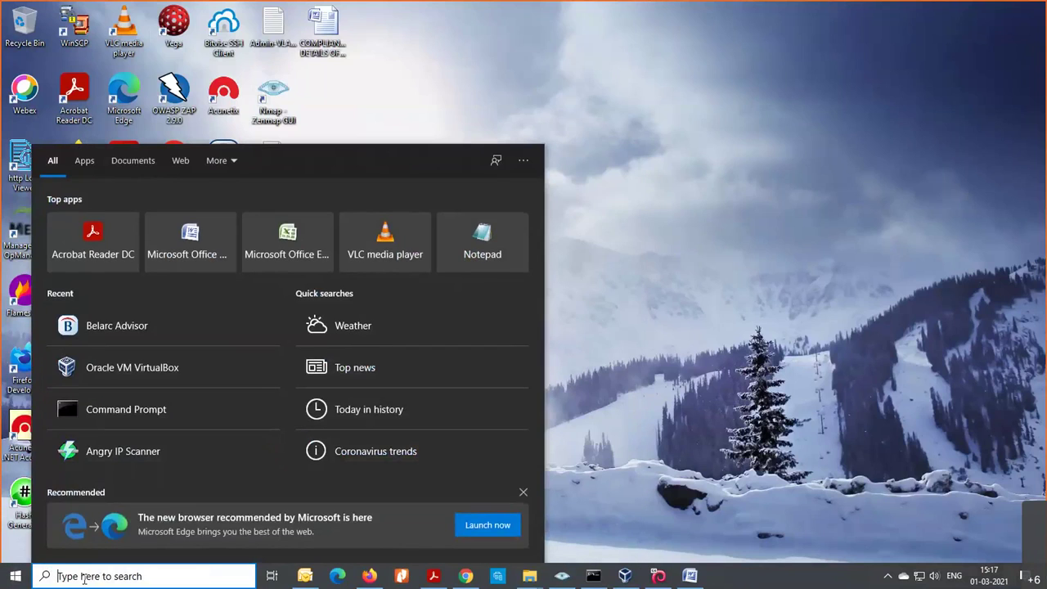
text(winaudit)
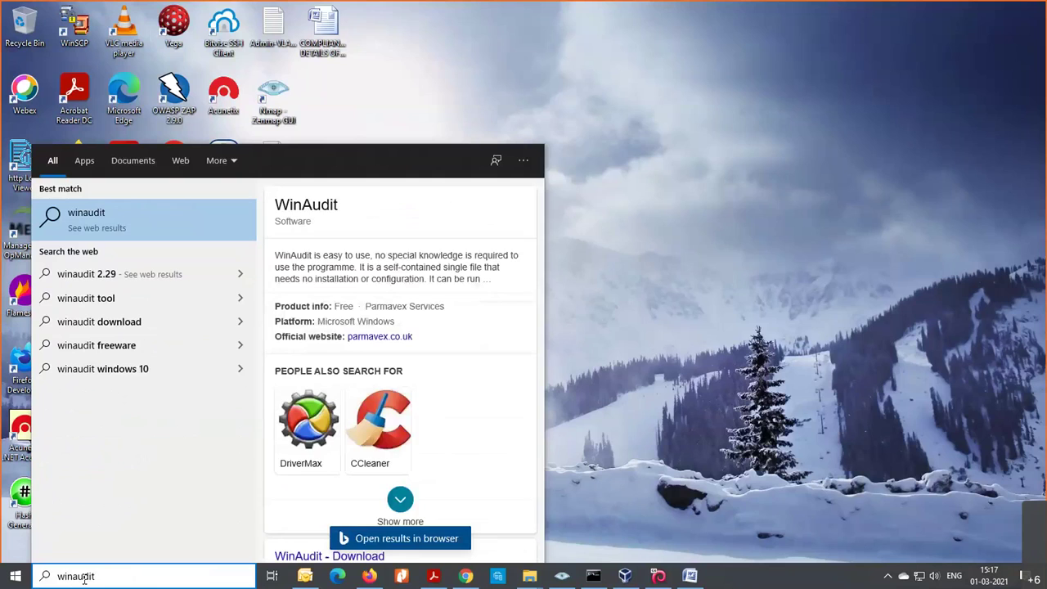
click(631, 488)
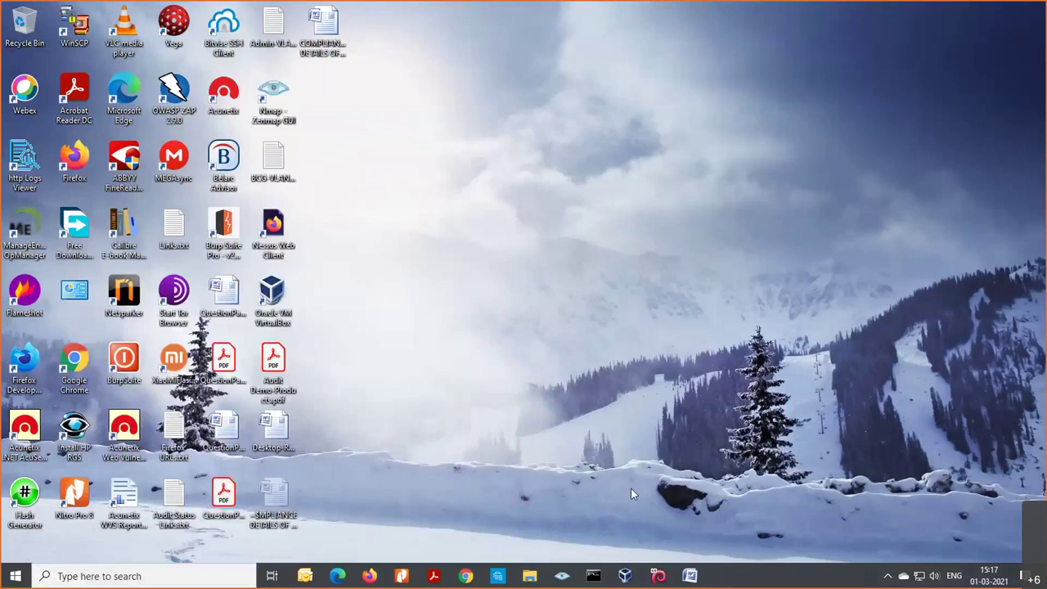
Switch to Chrome, search Google for winaudit in a new tab, and open the Parmavex Services WinAudit v3.2.1 page.
click(466, 576)
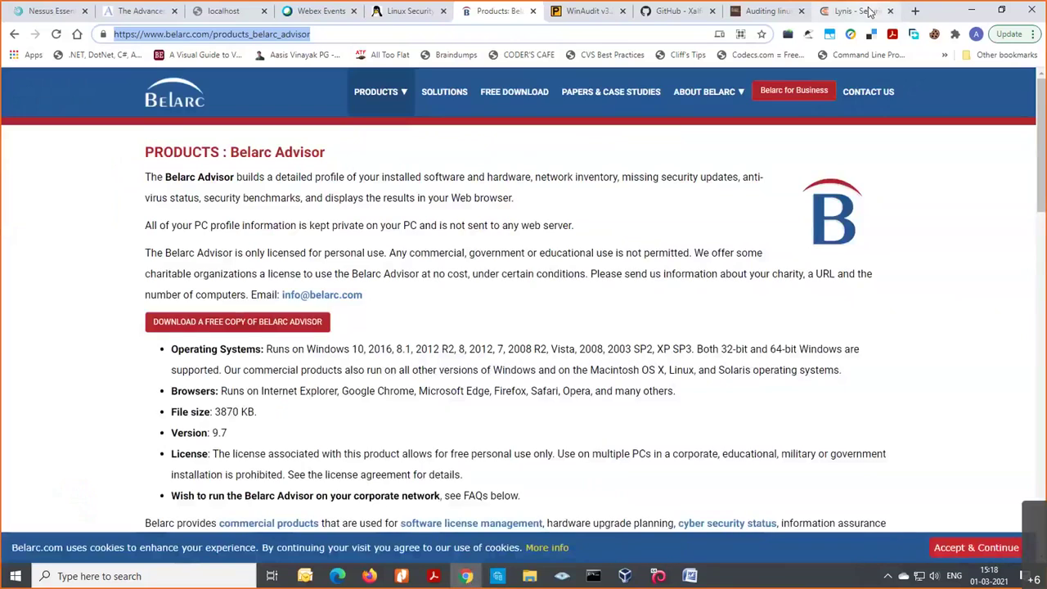
click(915, 11)
click(409, 273)
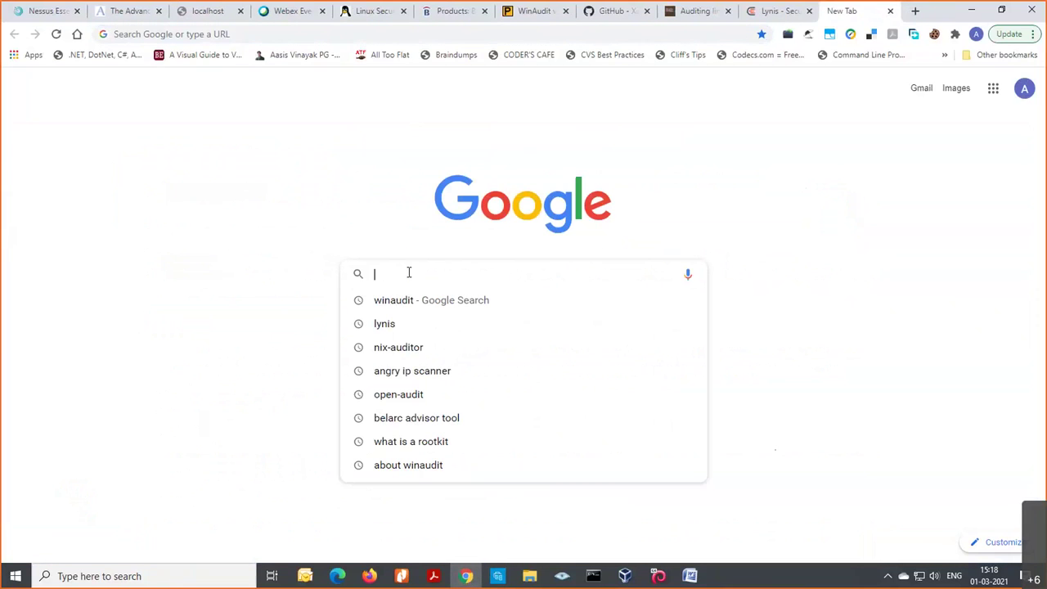
key(Down)
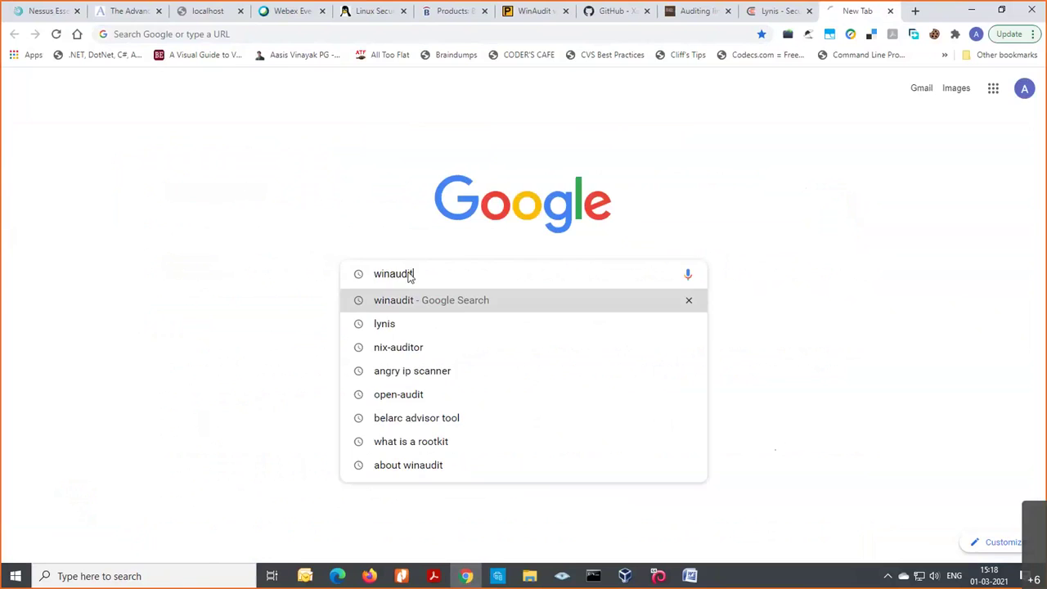
key(Return)
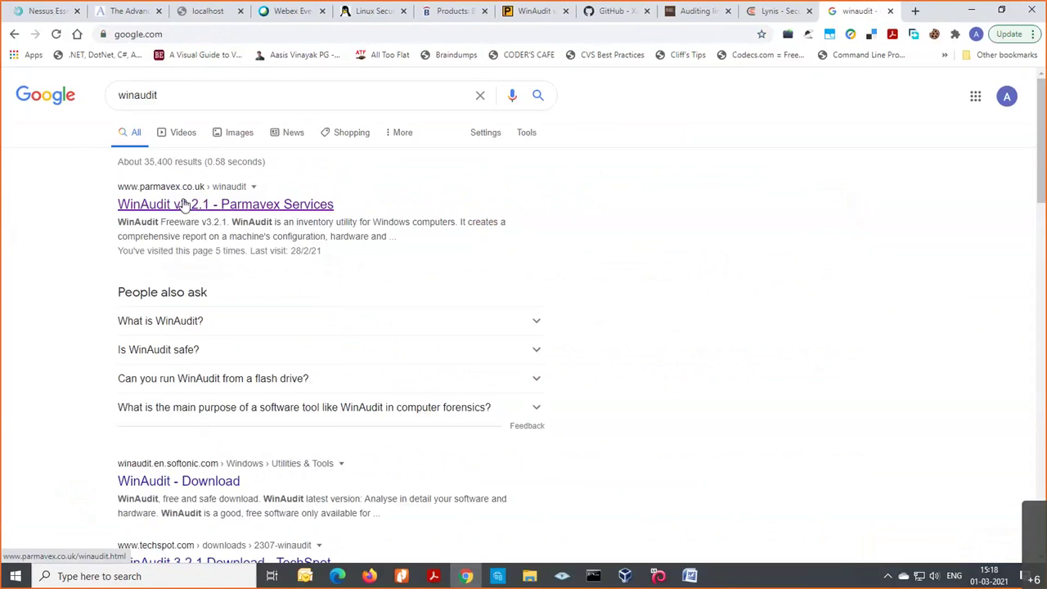
click(181, 205)
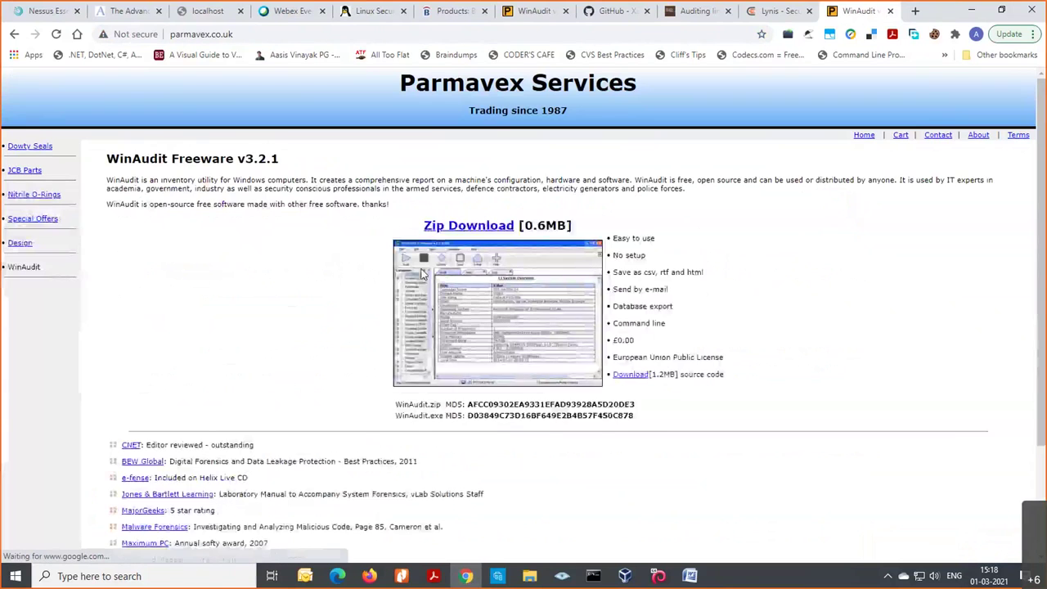
Download WinAudit.zip to the Downloads folder through Free Download Manager and open the downloaded archive.
click(464, 234)
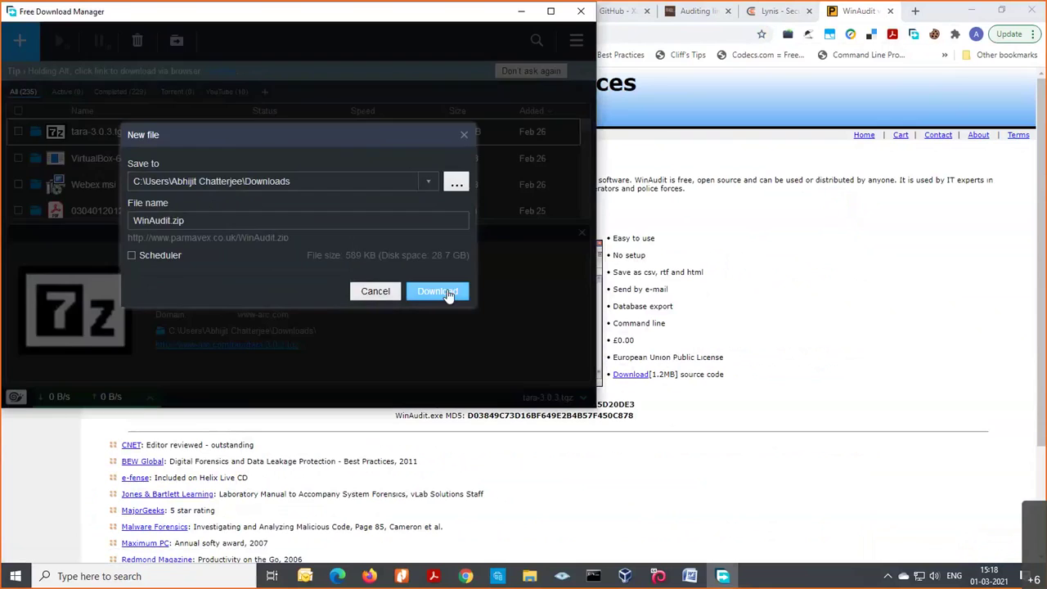
click(442, 290)
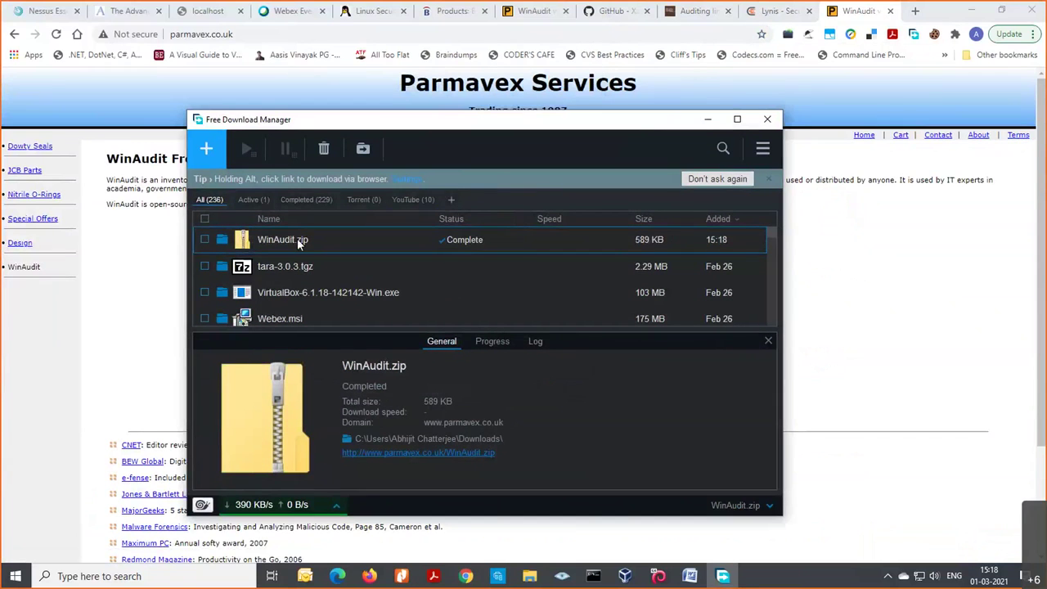
double_click(297, 239)
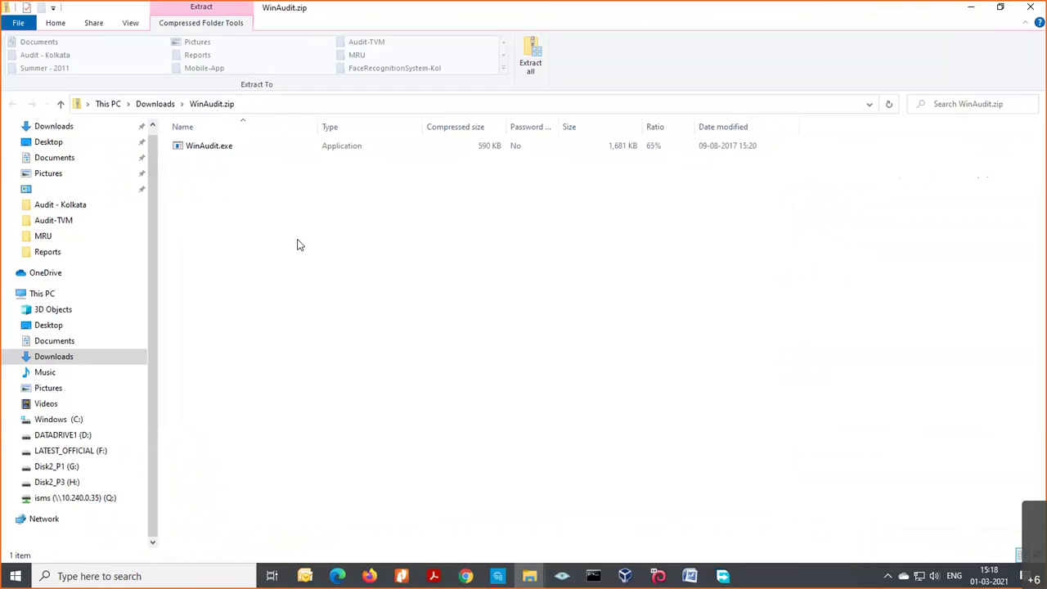
Run WinAudit.exe from the archive and maximize the WinAudit window.
click(230, 154)
double_click(231, 155)
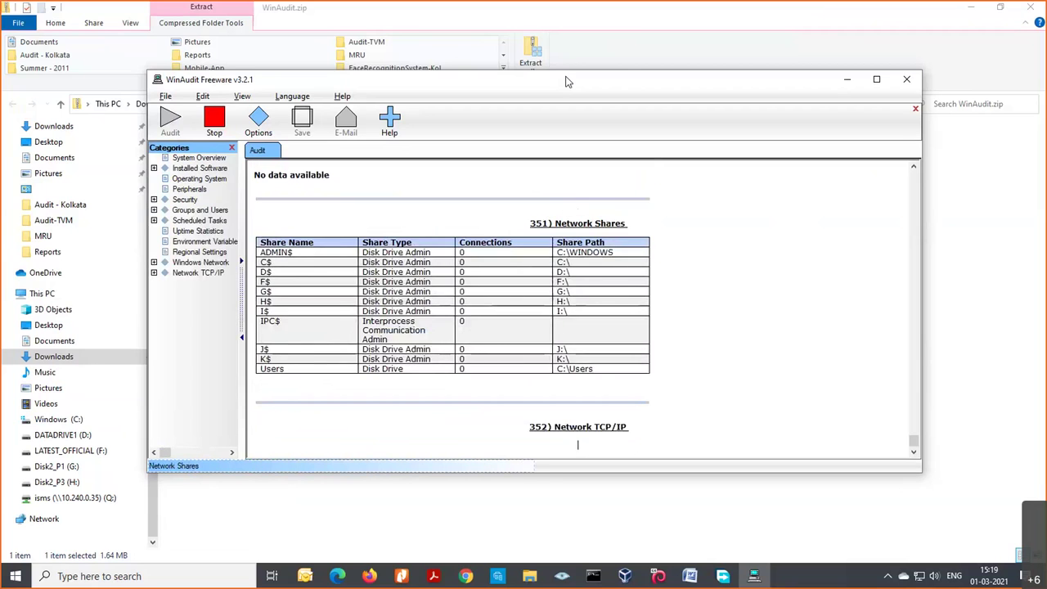
click(876, 79)
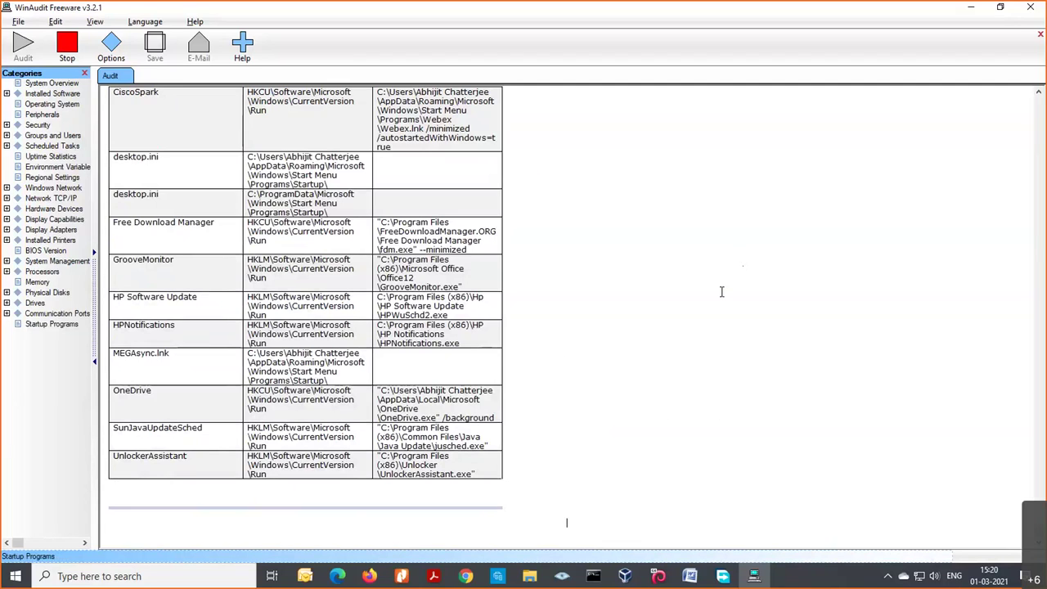
Look through the Startup Programs results and return to the System Overview section of the audit report.
scroll(737, 355, up, 1)
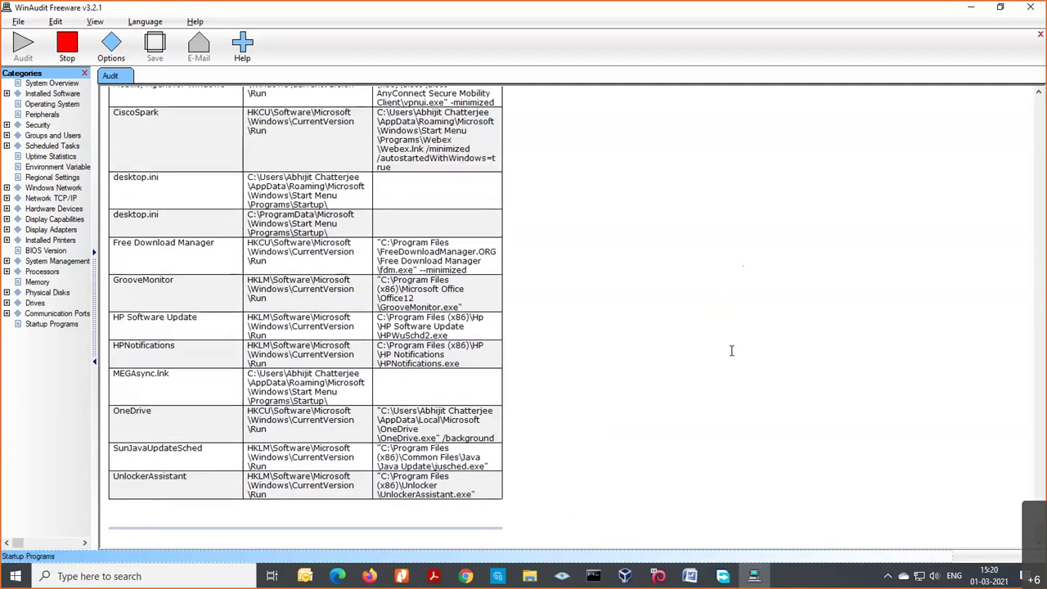
scroll(720, 350, up, 5)
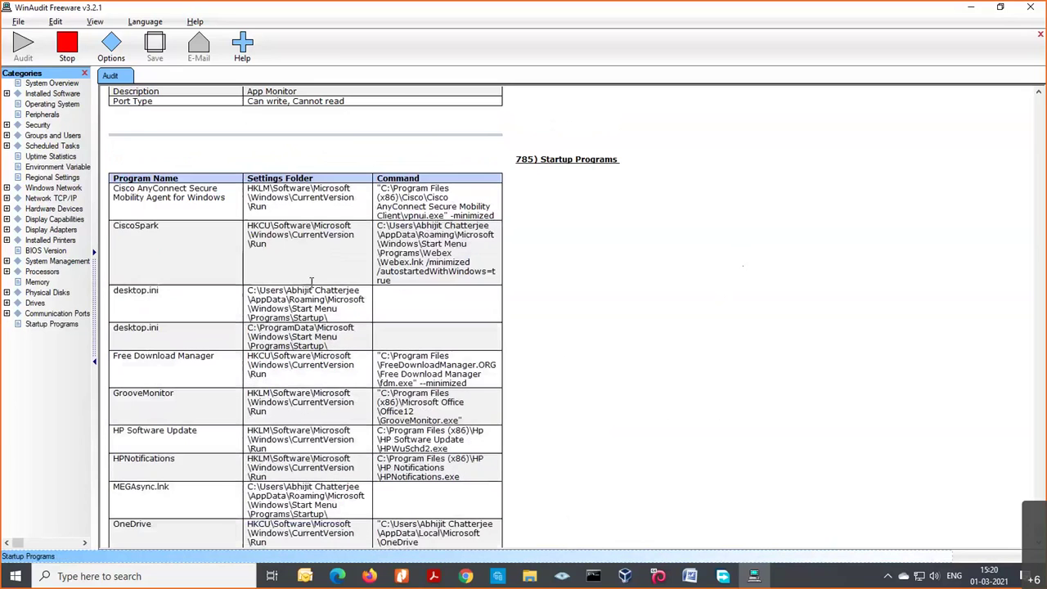
scroll(783, 213, up, 15)
scroll(818, 245, down, 5)
key(Home)
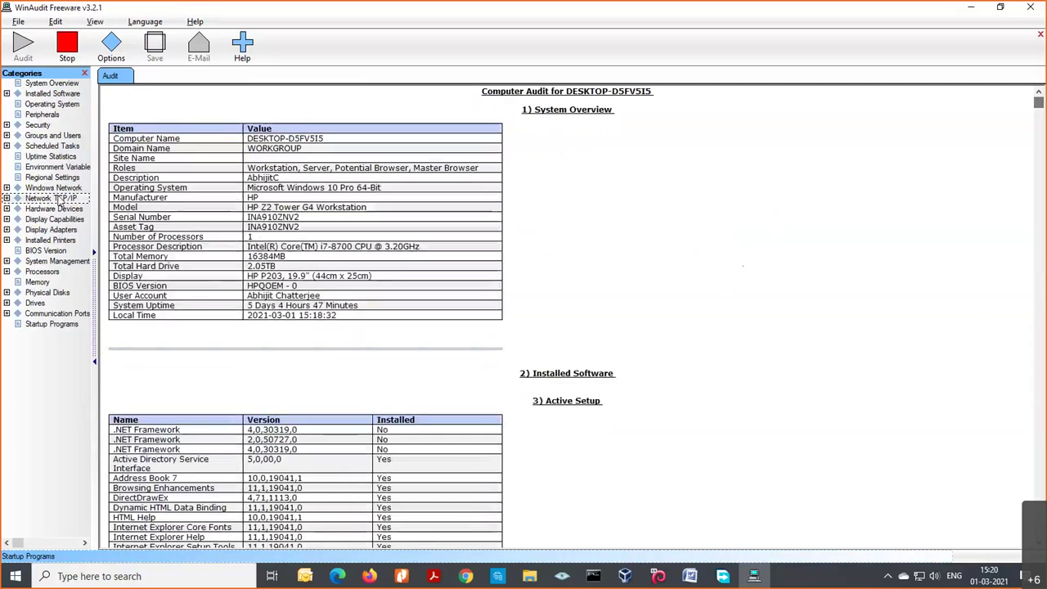
click(41, 83)
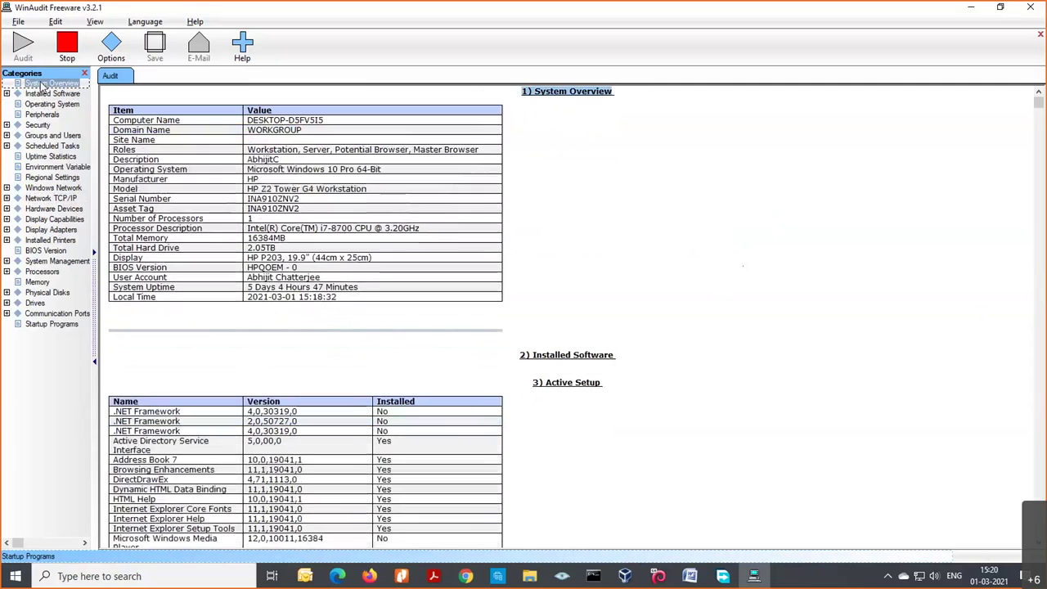
Visit the Installed Software and Operating System categories, and highlight the Windows edition value.
click(42, 94)
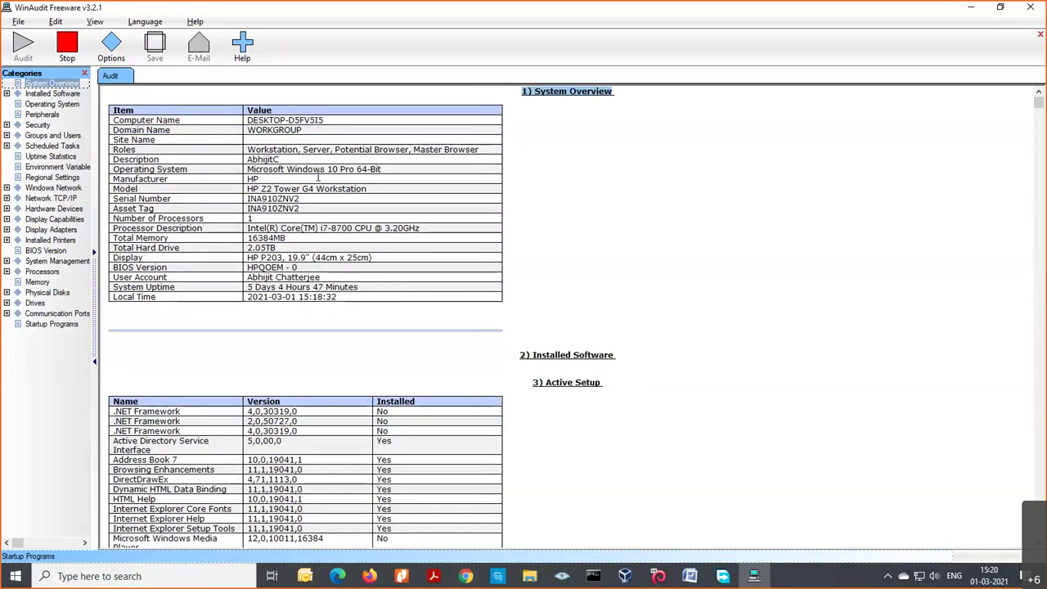
click(7, 95)
double_click(55, 95)
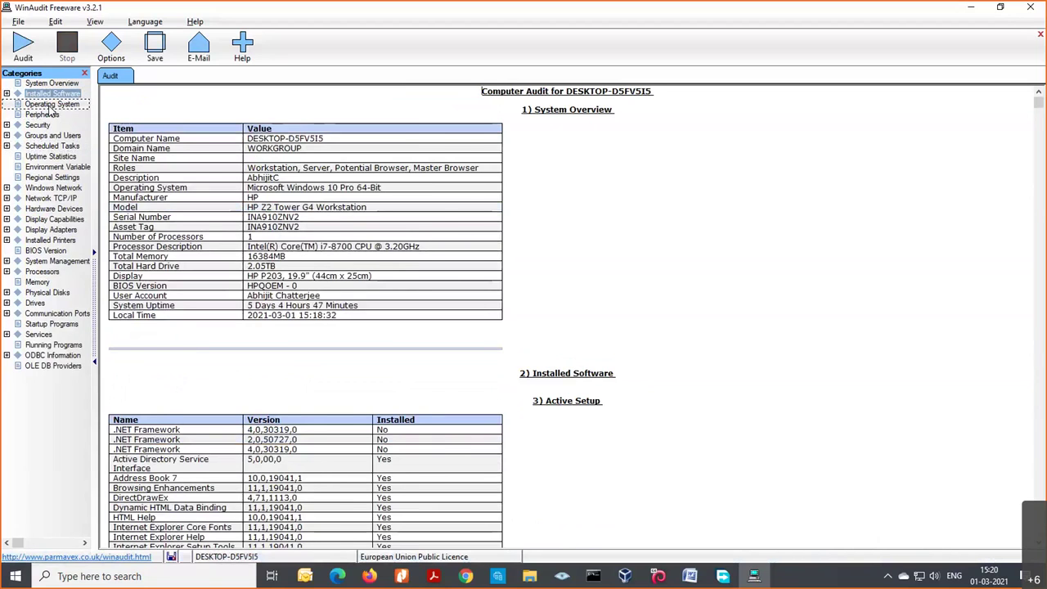
click(51, 106)
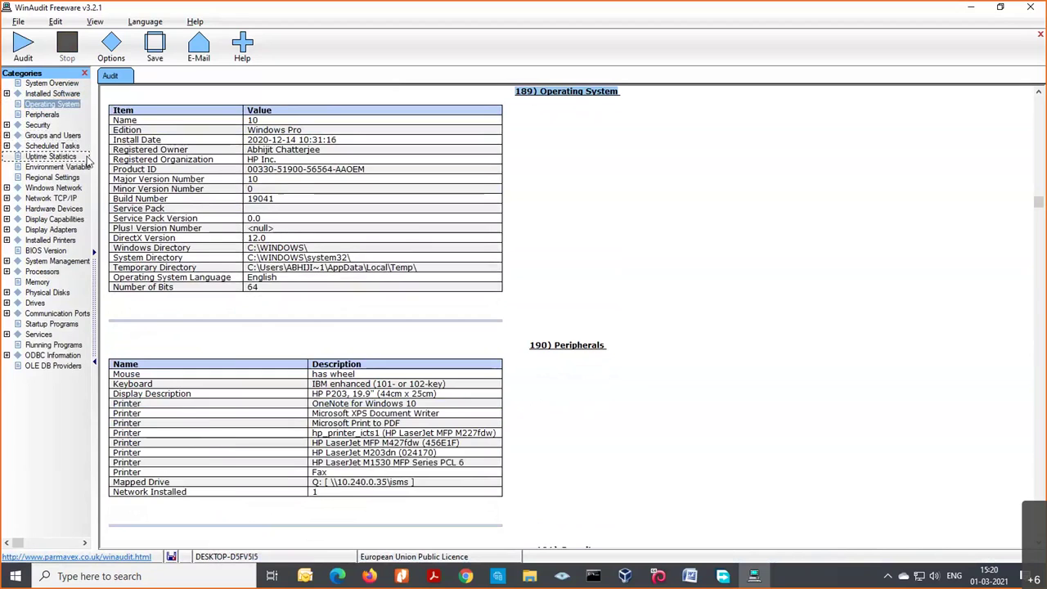
drag(302, 129, 250, 130)
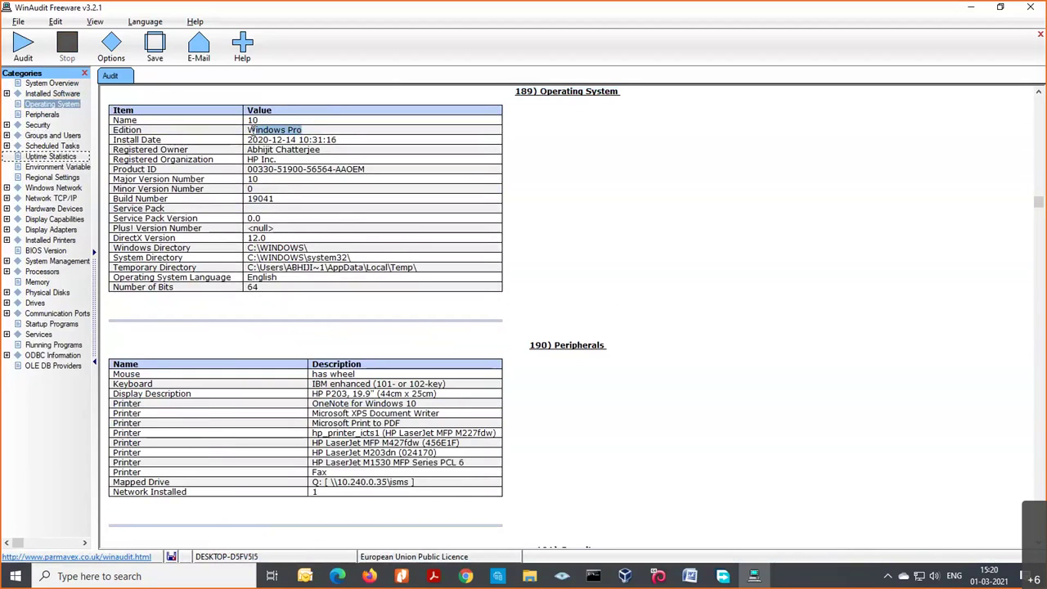
Review the Peripherals section, highlighting the keyboard, display and printer rows and the Microsoft Print to PDF entry.
click(42, 116)
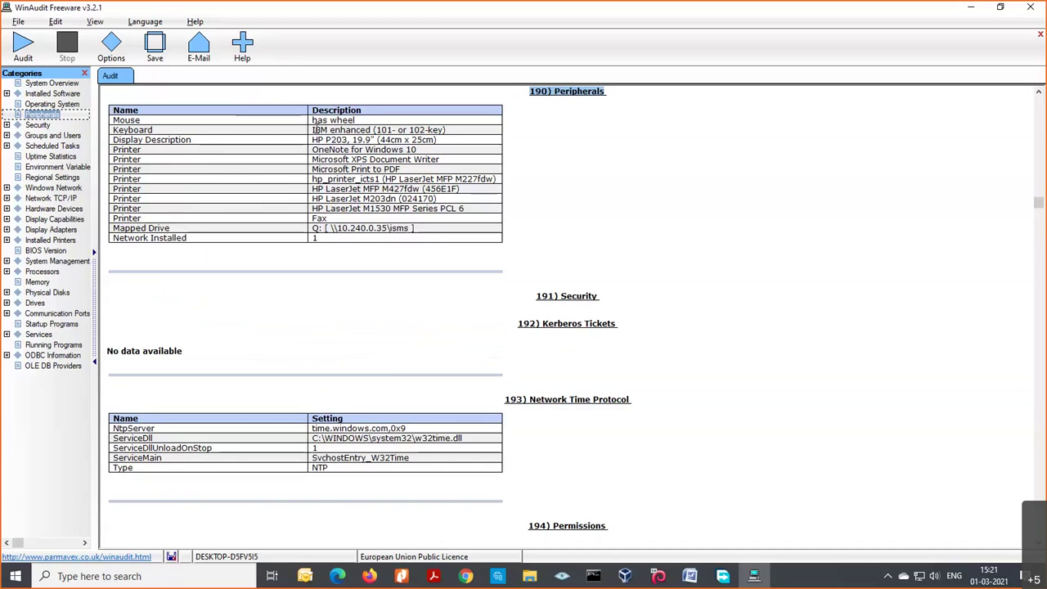
drag(313, 129, 491, 209)
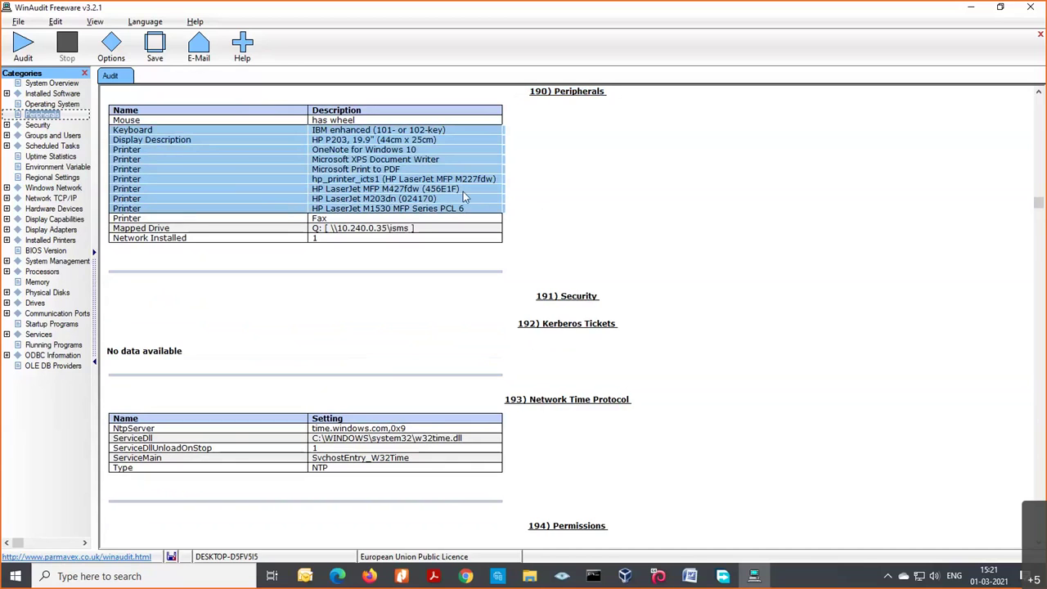
click(587, 178)
mouse_move(428, 170)
mouse_down()
mouse_move(428, 179)
mouse_move(442, 170)
mouse_up()
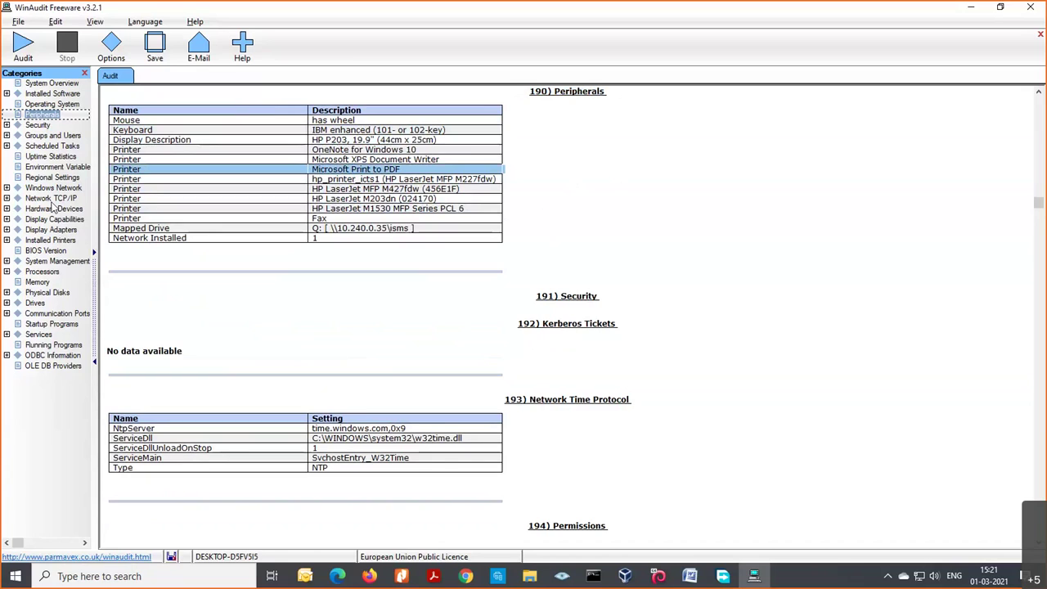
Expand the Security category and view its Kerberos Tickets and Network Time Protocol entries.
click(10, 123)
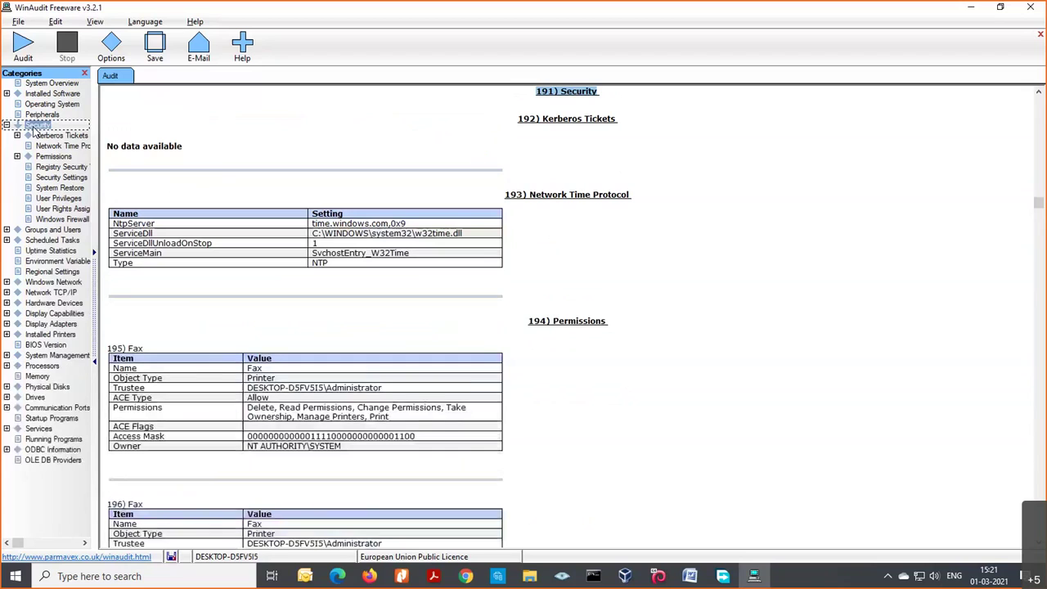
double_click(33, 126)
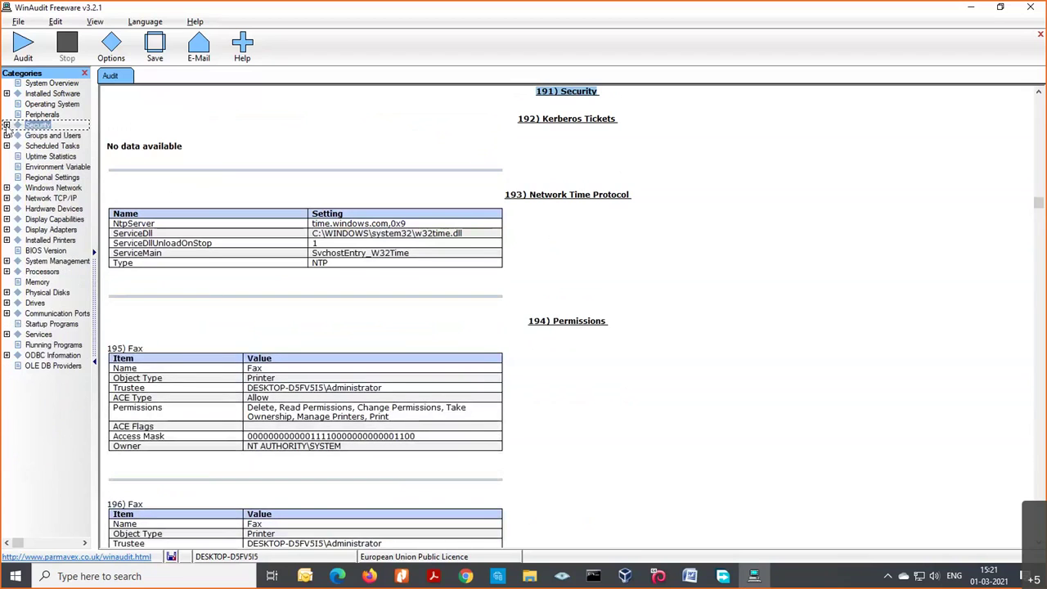
click(6, 124)
click(63, 136)
click(47, 157)
click(59, 136)
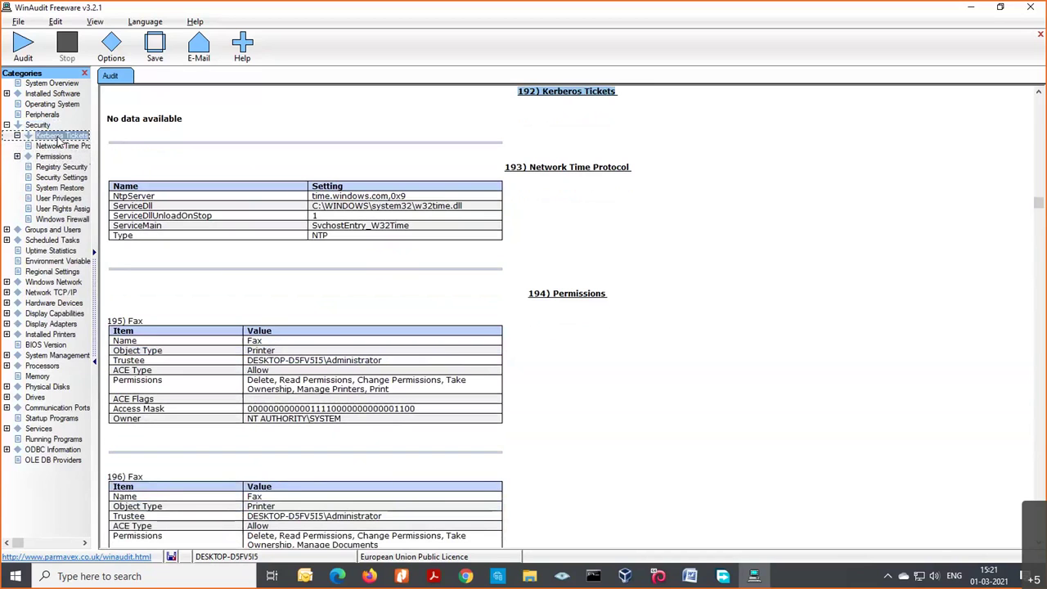
click(57, 145)
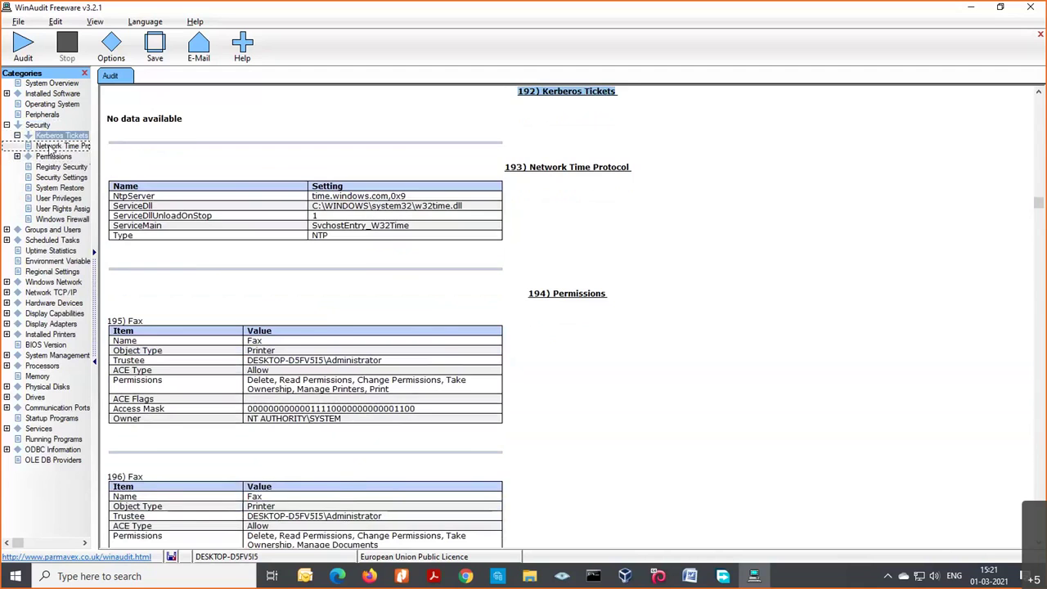
Look through the Fax printer entries under the Security permissions, and open the Registry Security Values section.
double_click(41, 158)
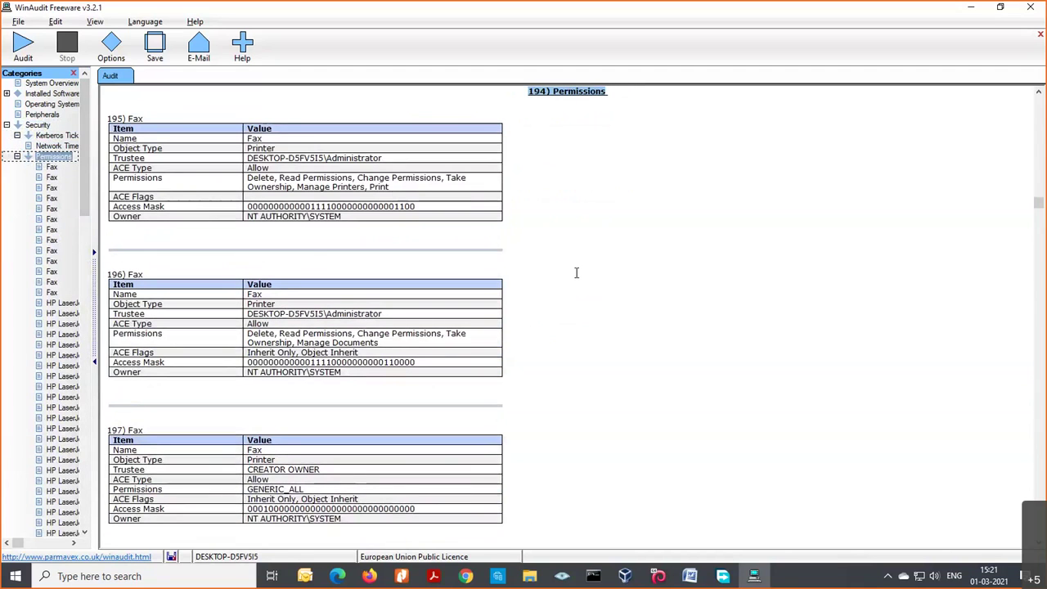
scroll(575, 271, down, 3)
scroll(274, 229, down, 1)
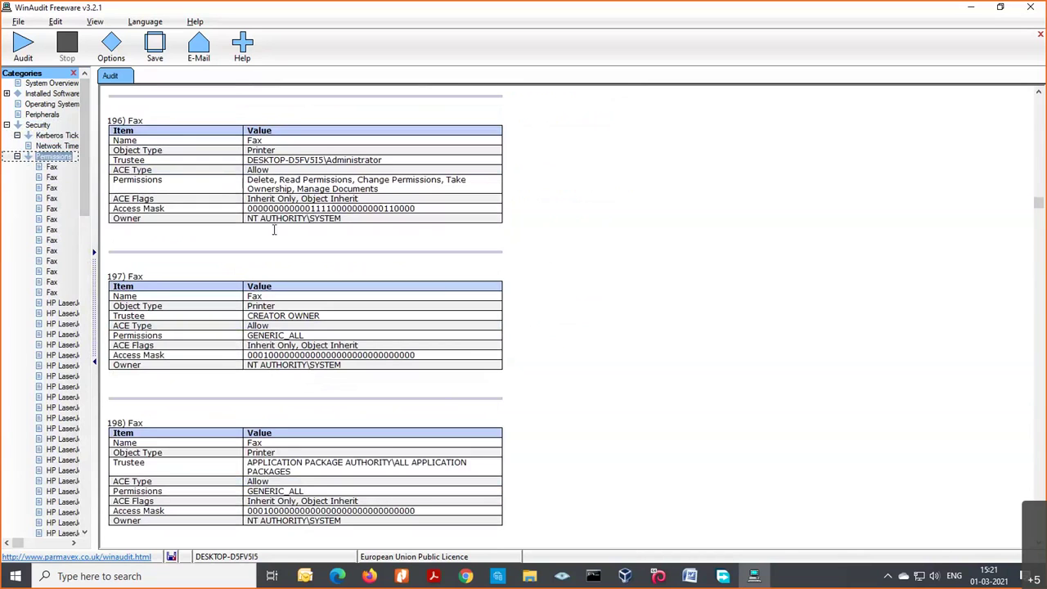
click(16, 157)
click(59, 167)
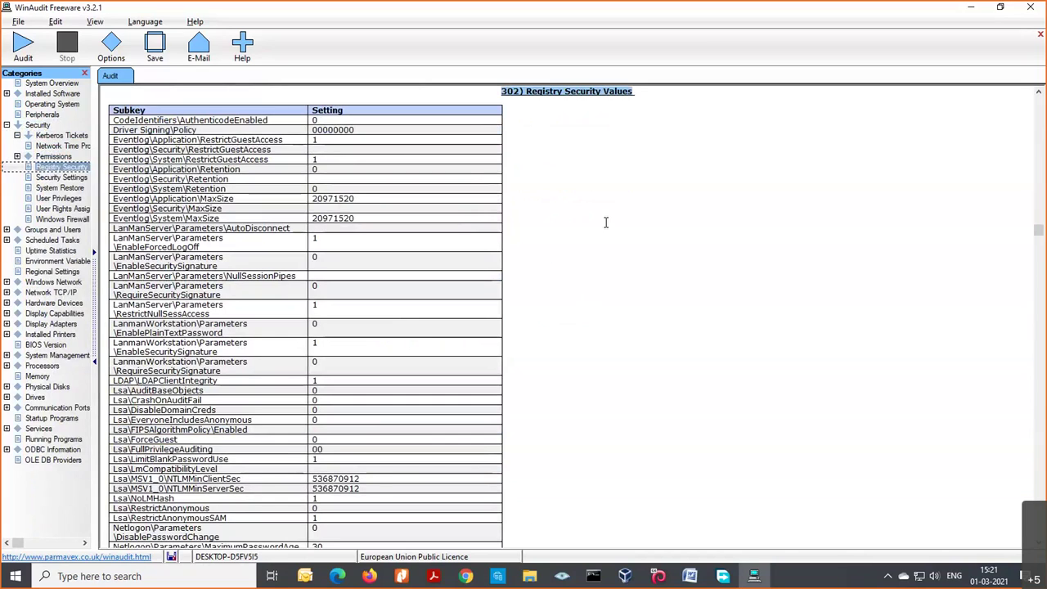
Review Registry Security Values, highlighting the Lsa\DisableDomainCreds row, and open Security Settings to highlight the Internet Explorer Run script entry.
scroll(606, 222, down, 4)
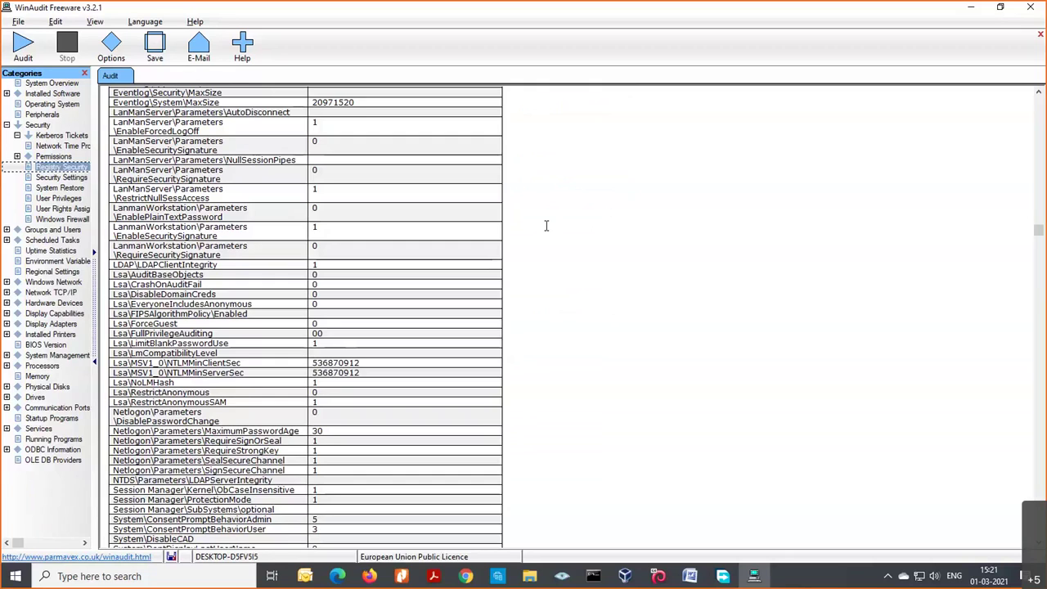
click(312, 295)
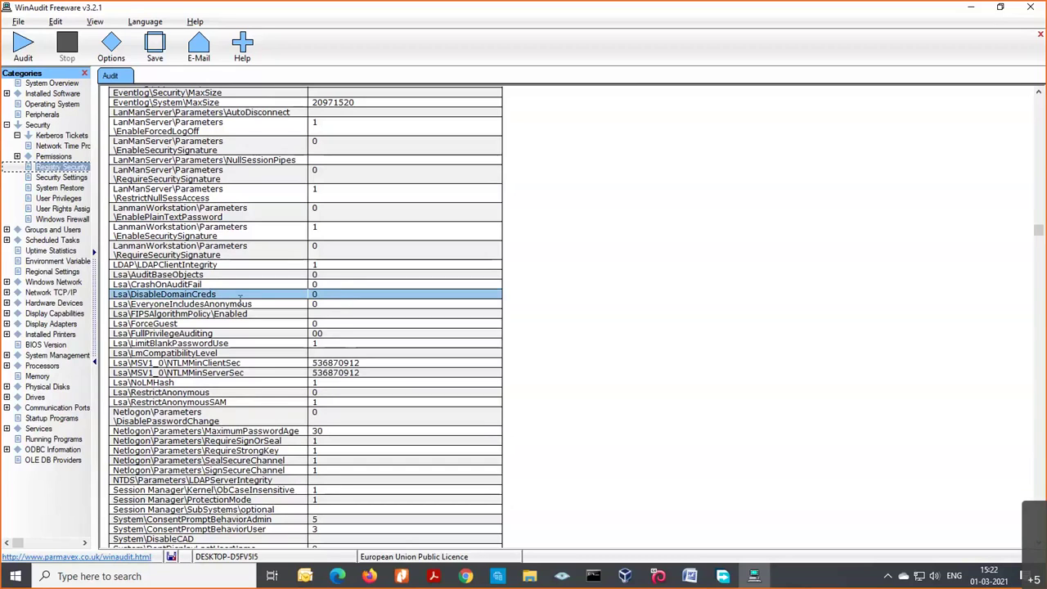
click(58, 178)
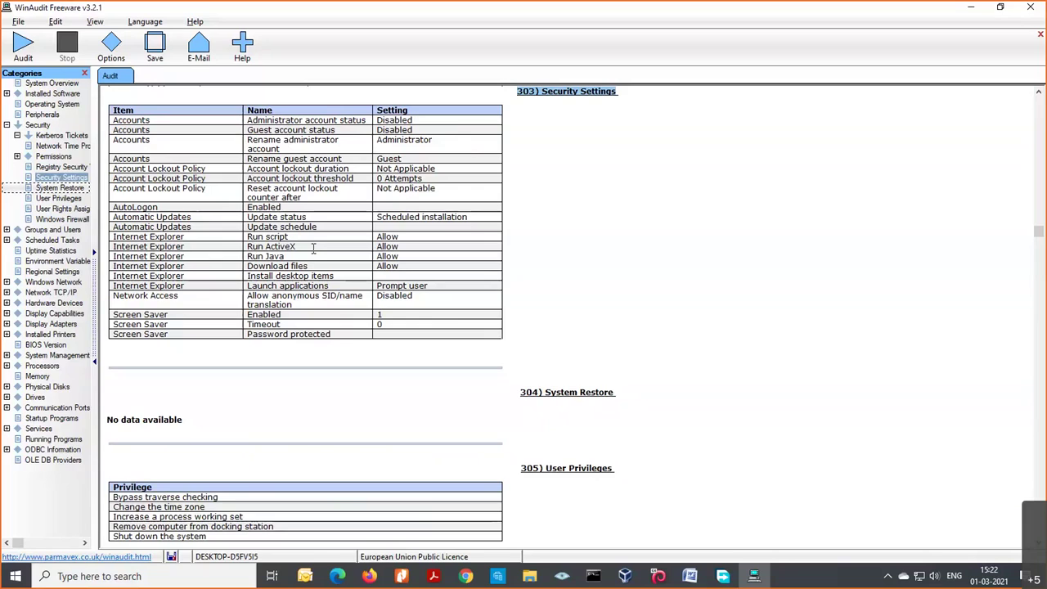
drag(248, 236, 290, 237)
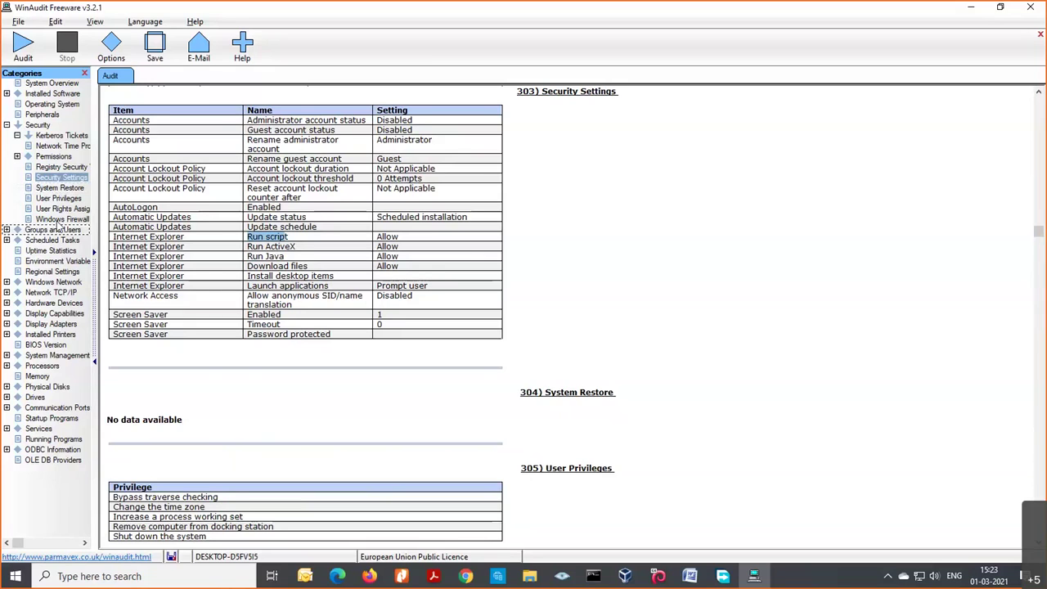
View the System Restore, User Privileges, User Rights Assignment and Windows Firewall sections under Security.
click(81, 188)
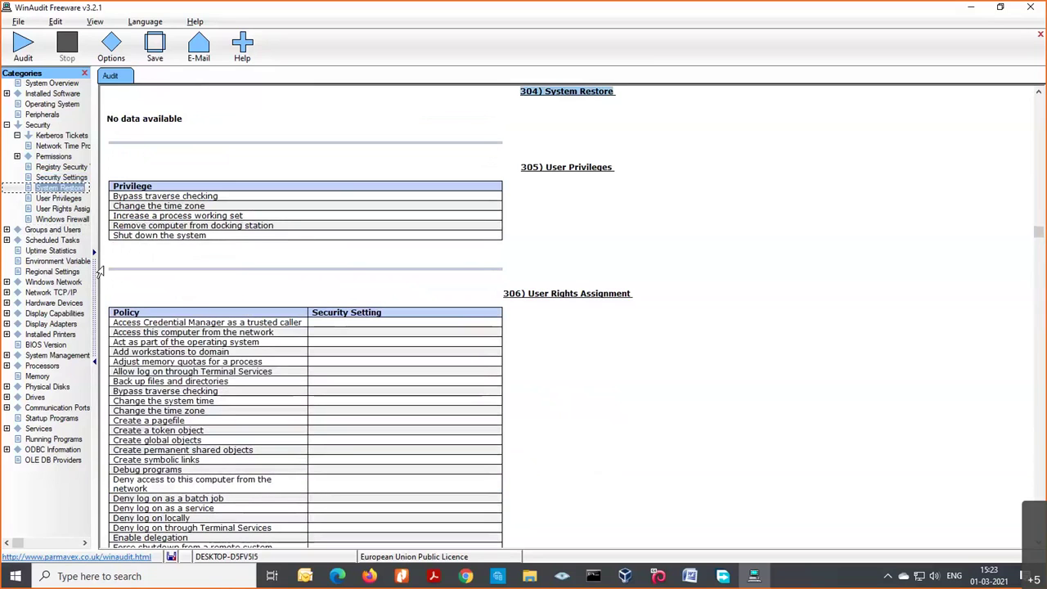
click(98, 121)
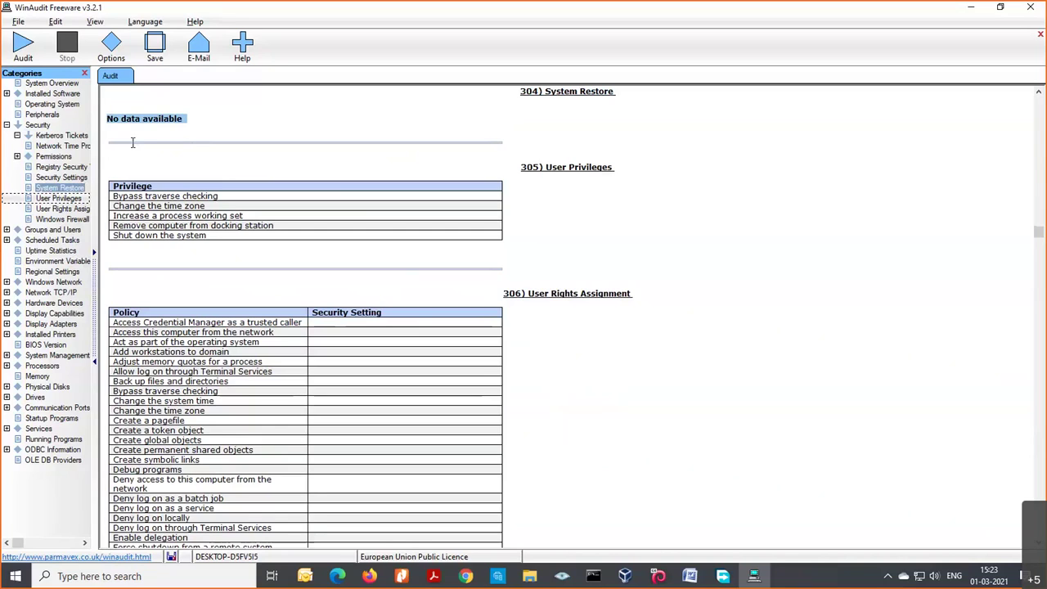
click(68, 202)
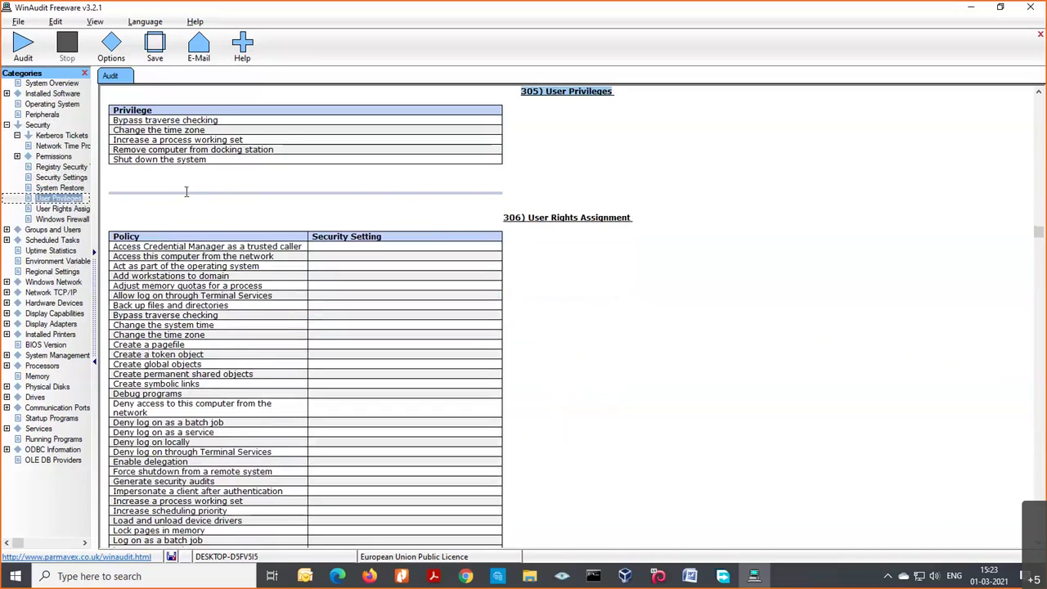
click(66, 208)
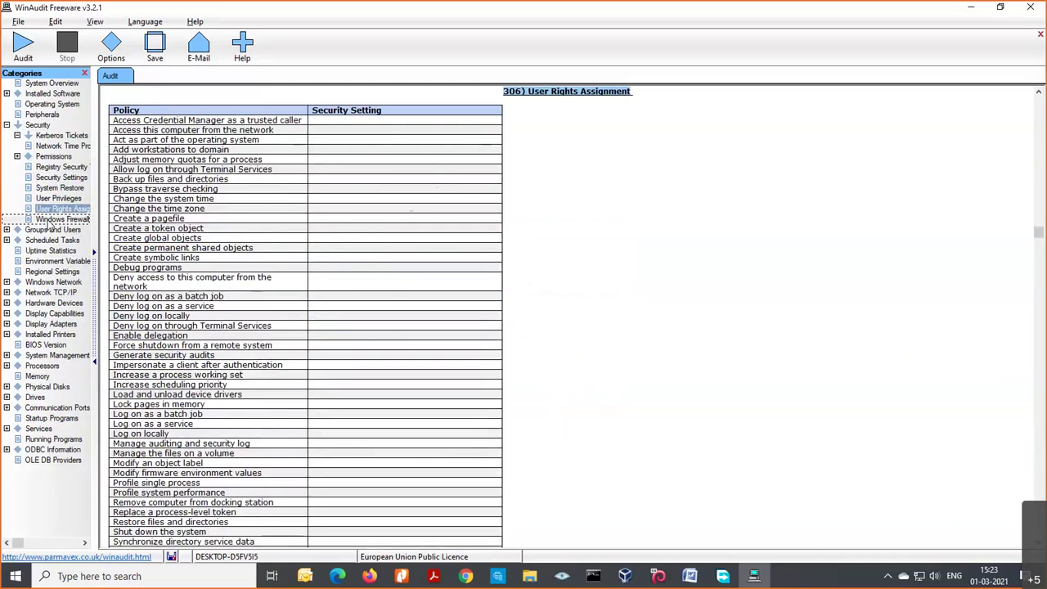
click(61, 220)
key(Up)
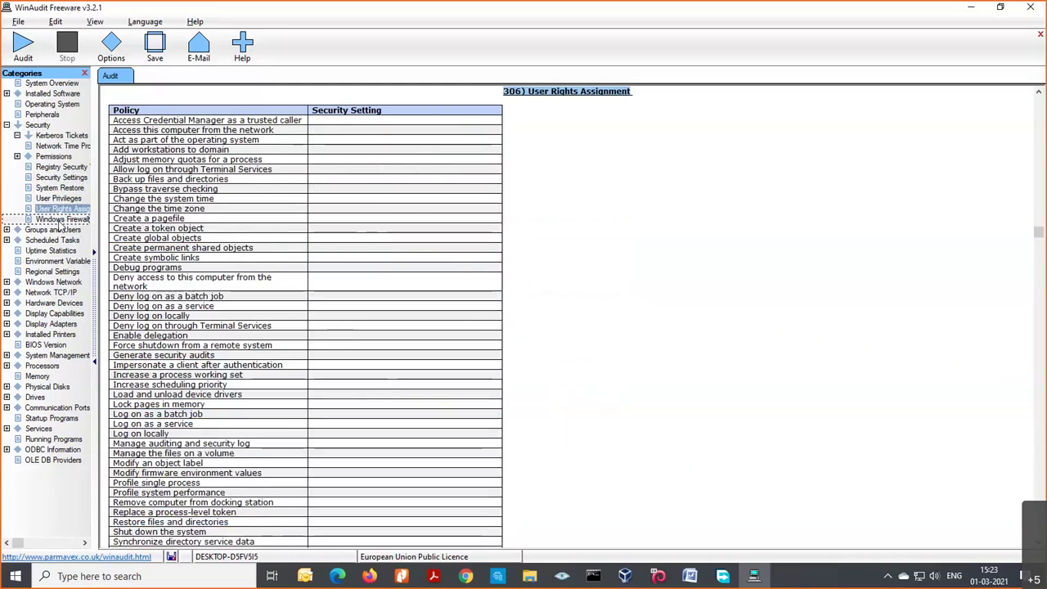
click(61, 221)
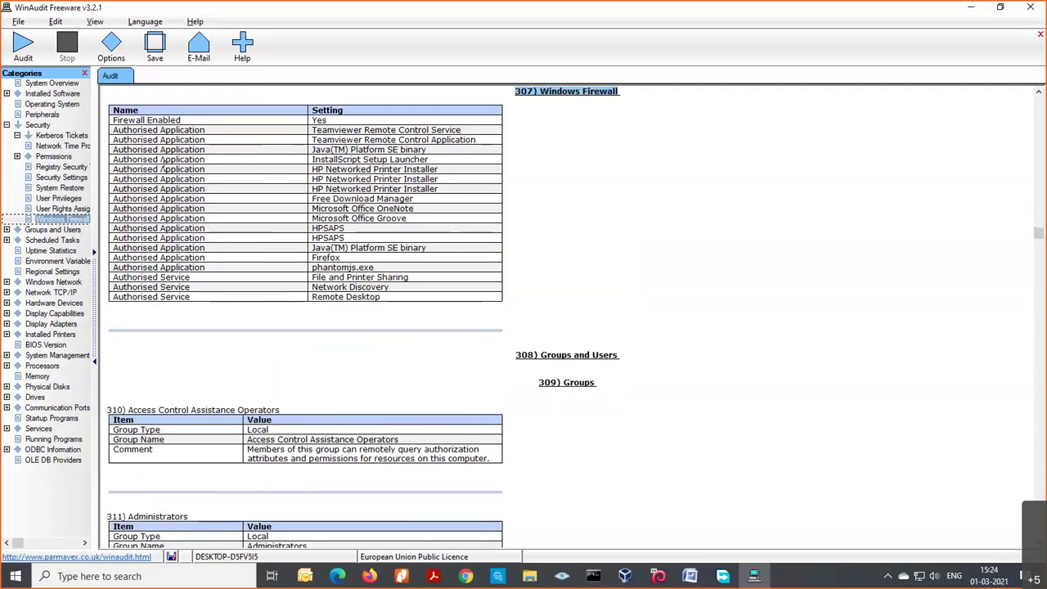
Expand Groups and Users, view the Groups section, collapse its entries and view Group Members.
click(64, 239)
click(7, 231)
double_click(47, 241)
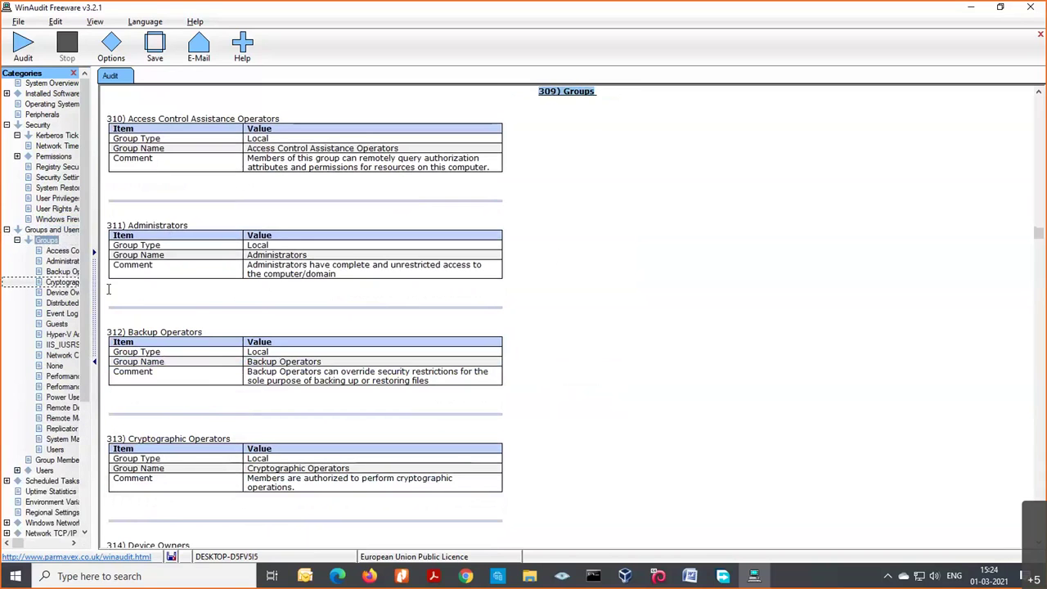
click(16, 241)
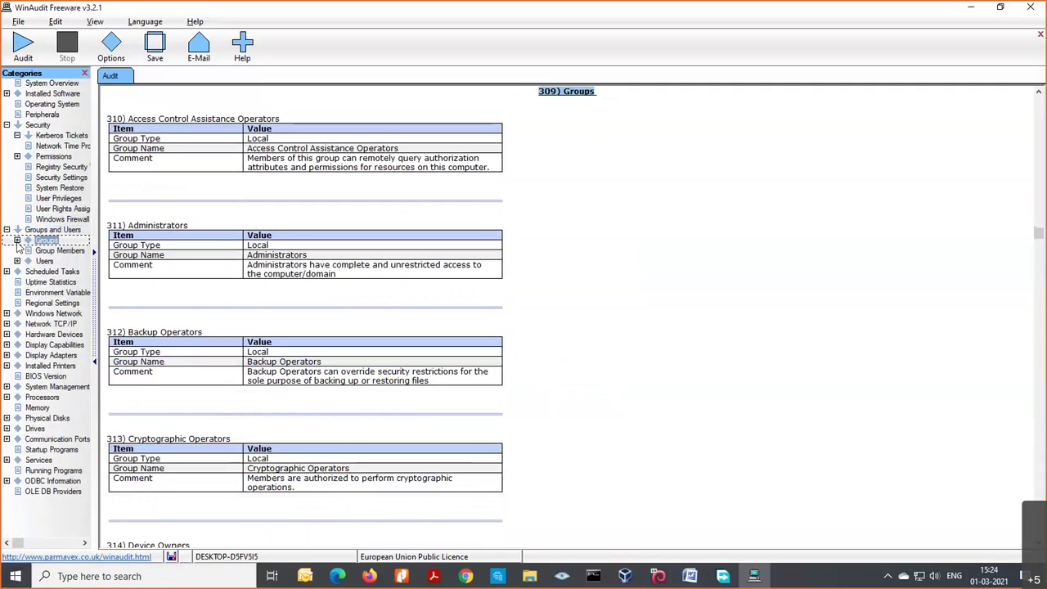
click(59, 251)
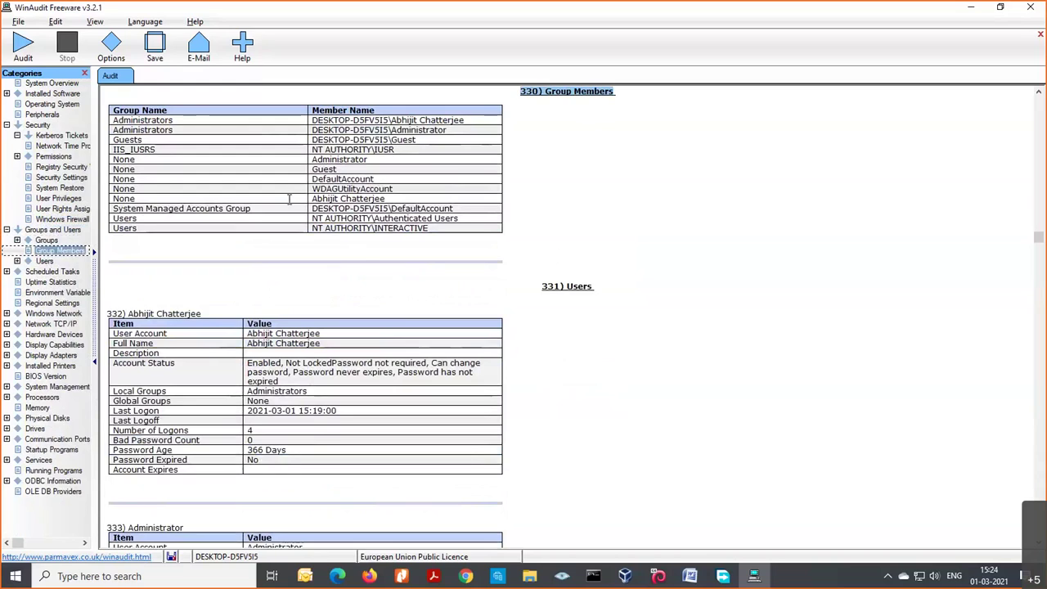
Open the Users section and look through the user account details.
click(45, 261)
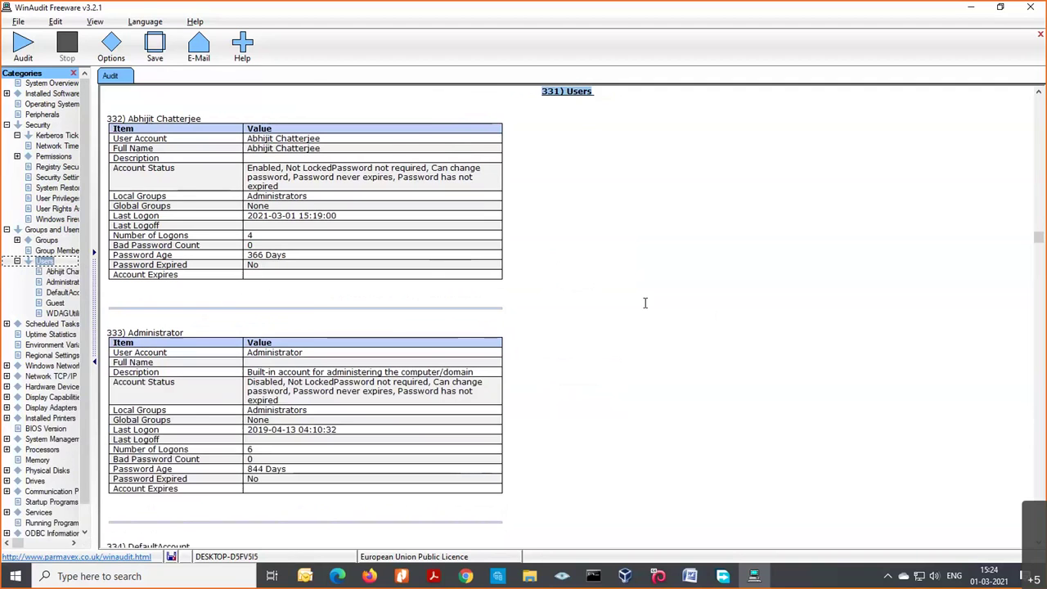
scroll(645, 303, down, 3)
scroll(645, 303, down, 2)
scroll(645, 304, up, 5)
scroll(644, 303, down, 1)
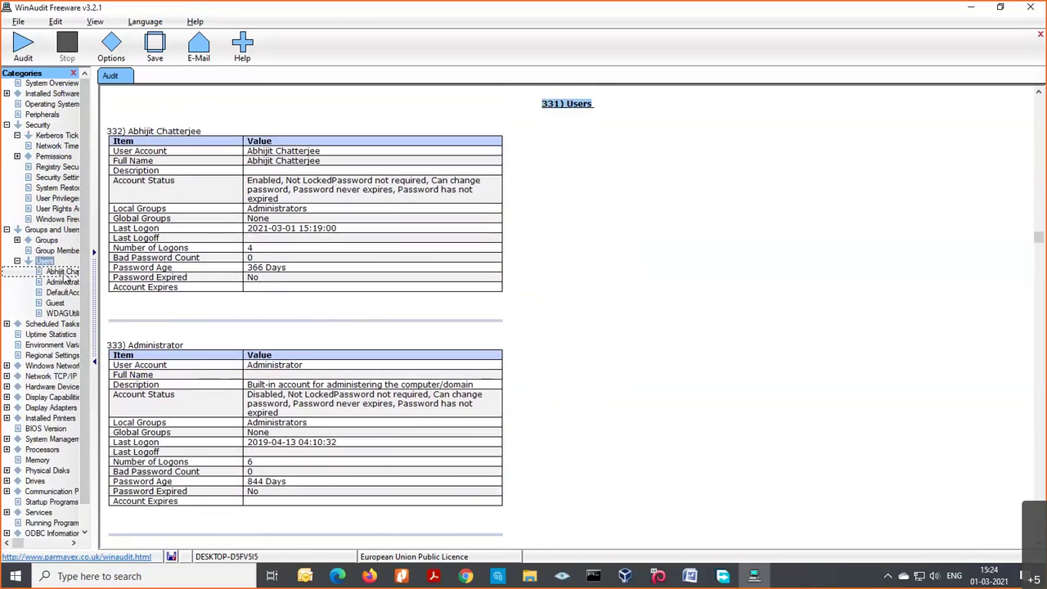
Go through the individual user account entries, including DefaultAccount and Guest.
click(64, 272)
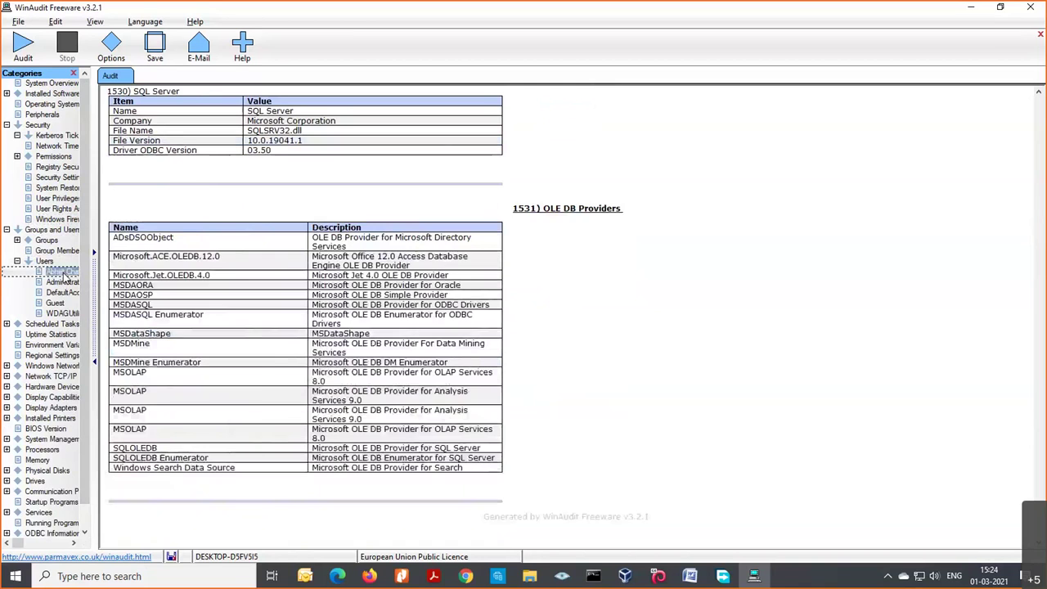
click(64, 281)
click(74, 311)
click(64, 292)
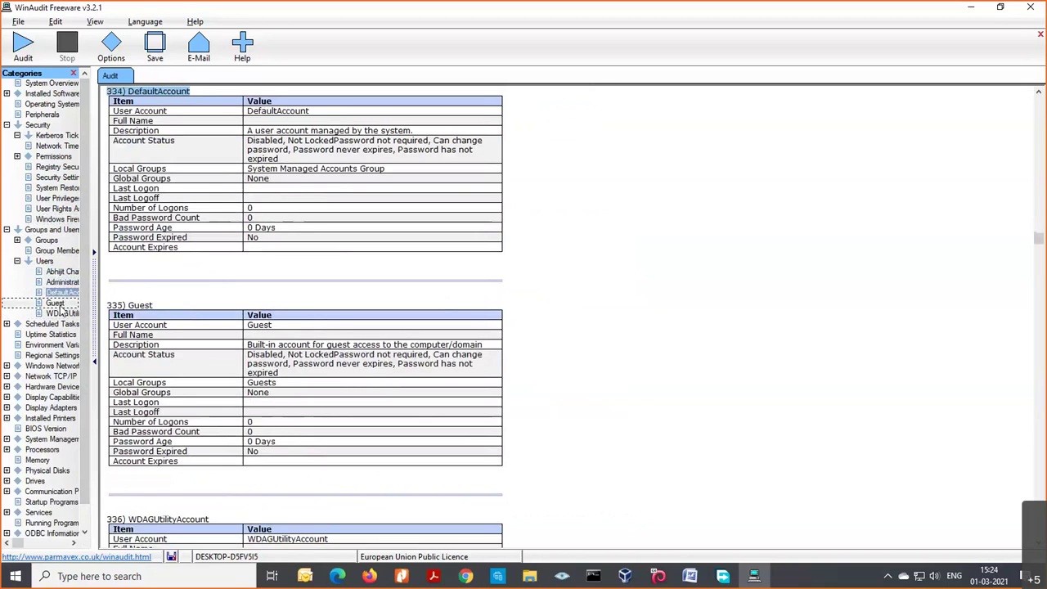
click(55, 303)
click(63, 313)
click(56, 302)
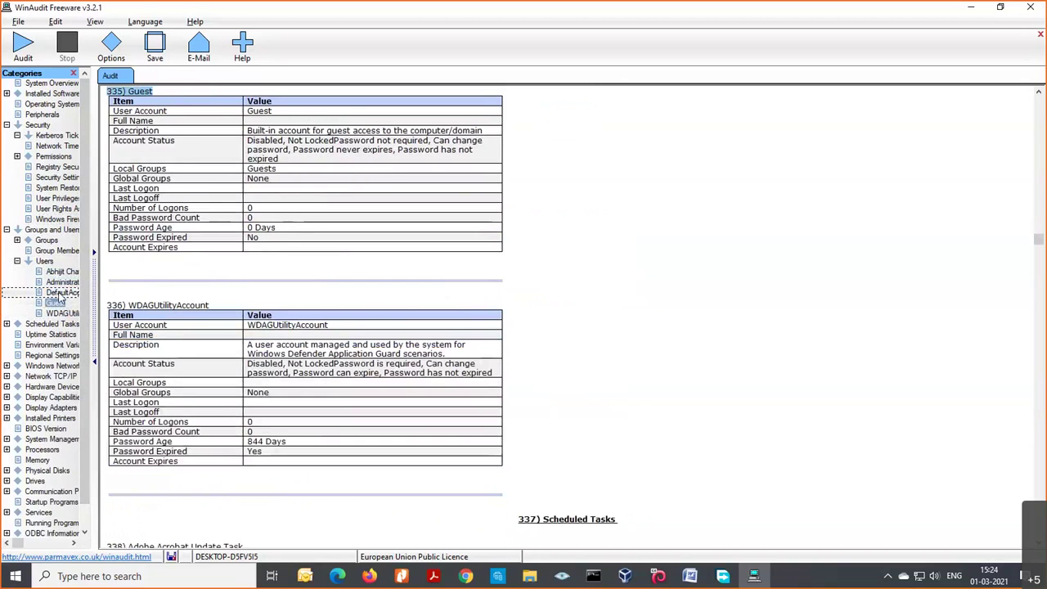
click(58, 293)
scroll(11, 249, down, 2)
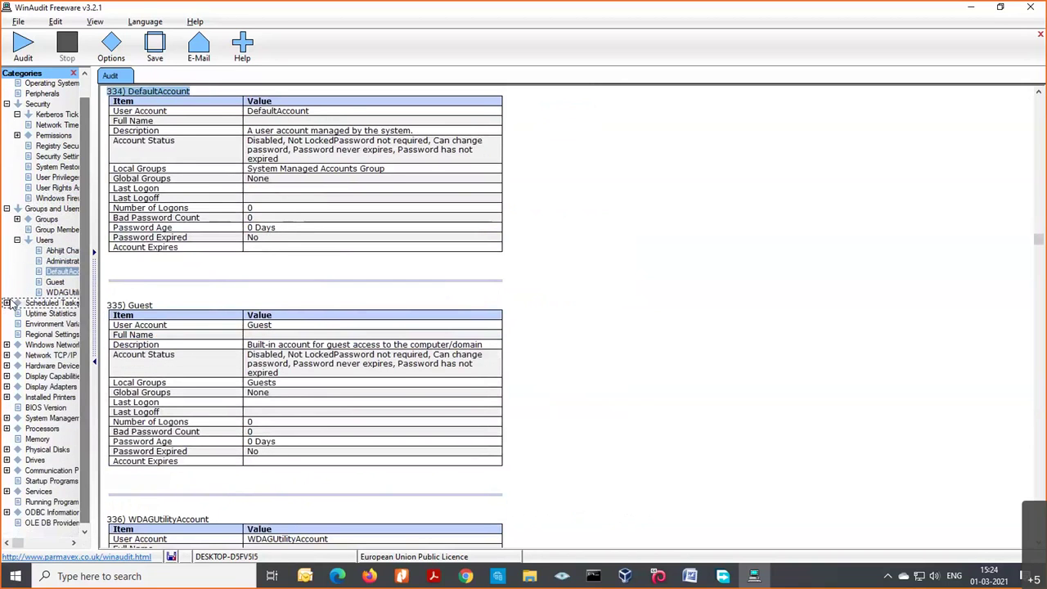
Collapse the Users entries, expand Scheduled Tasks, and widen the category list for the longer task names.
click(16, 240)
click(7, 271)
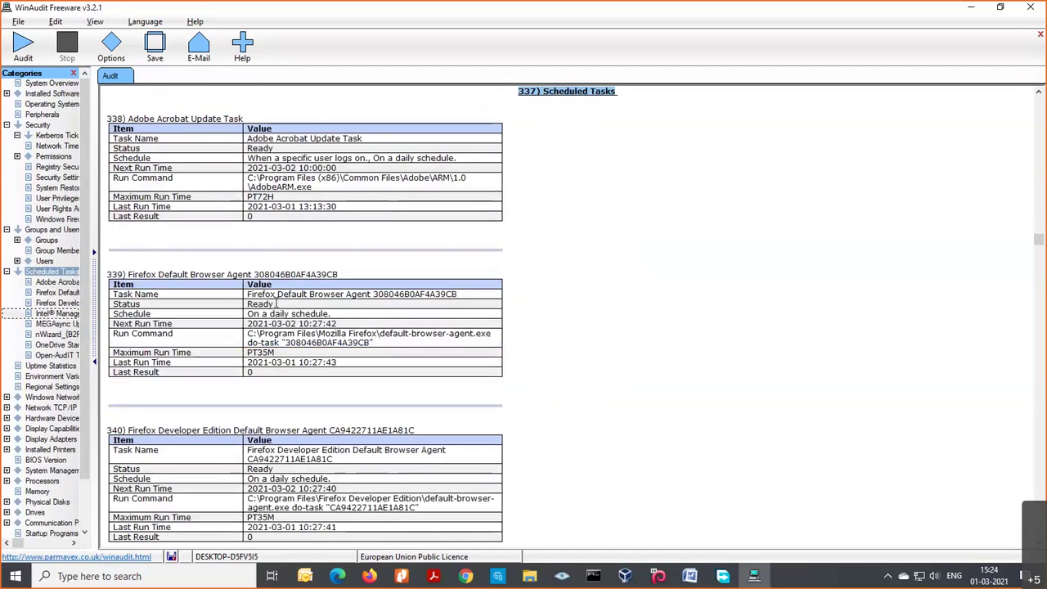
click(59, 284)
drag(94, 239, 127, 239)
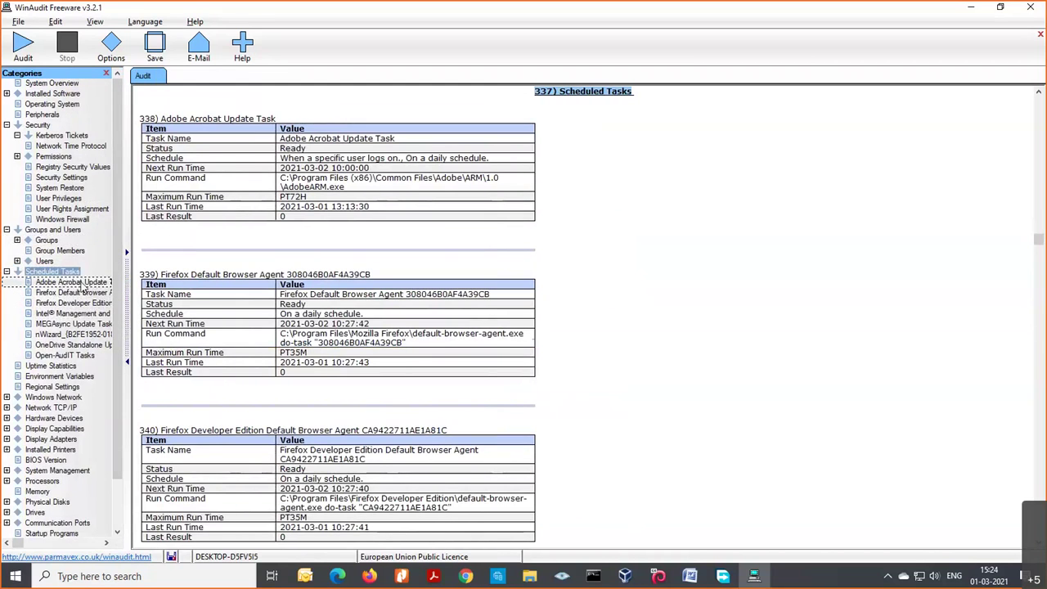
Open the Adobe Acrobat Update Task and highlight its Last Run Time row and Last Result value.
click(82, 283)
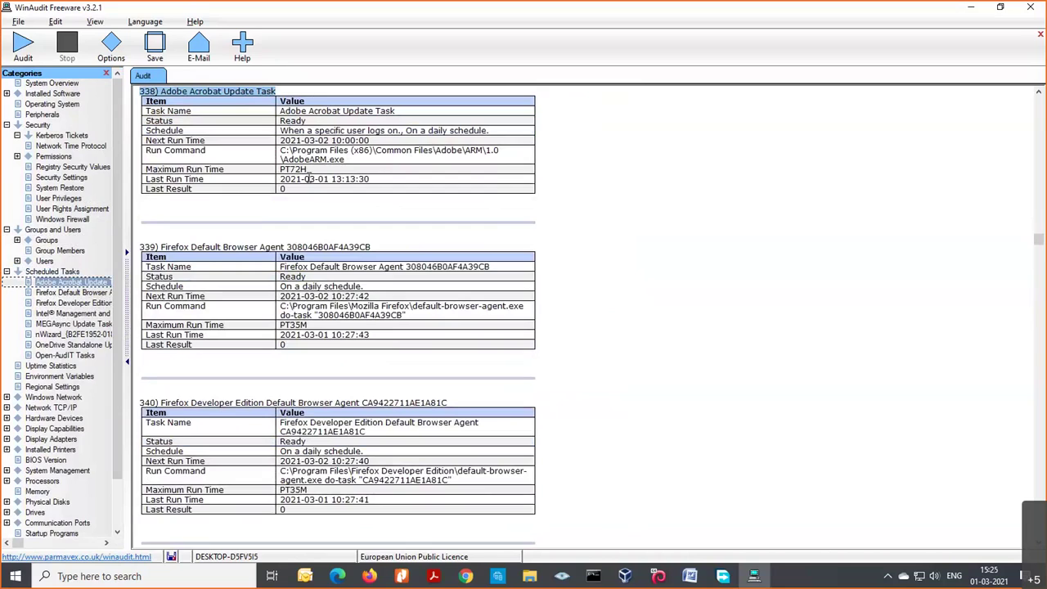
drag(281, 178, 282, 187)
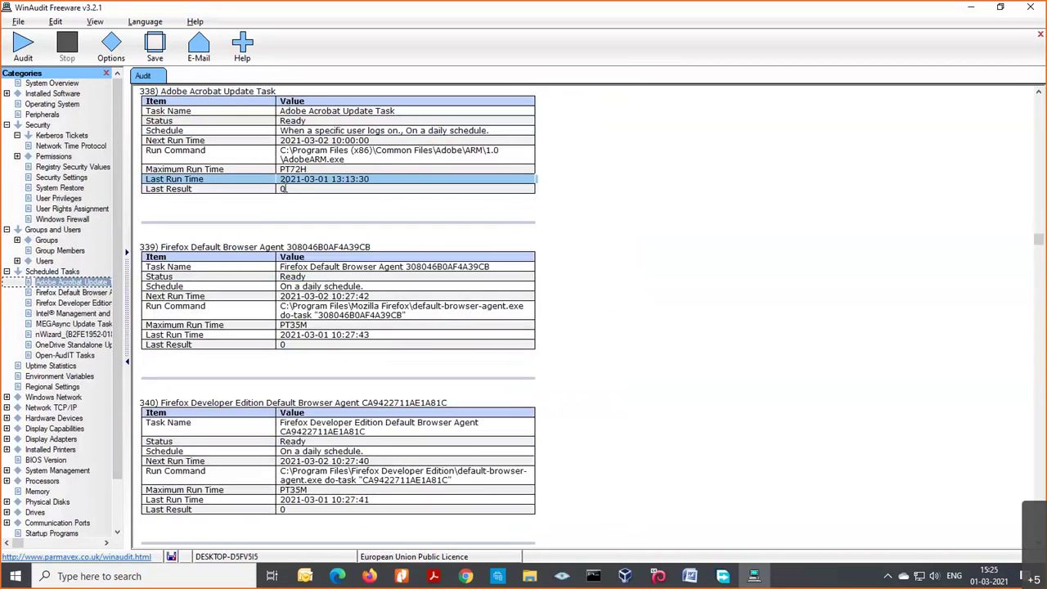
click(282, 188)
click(72, 282)
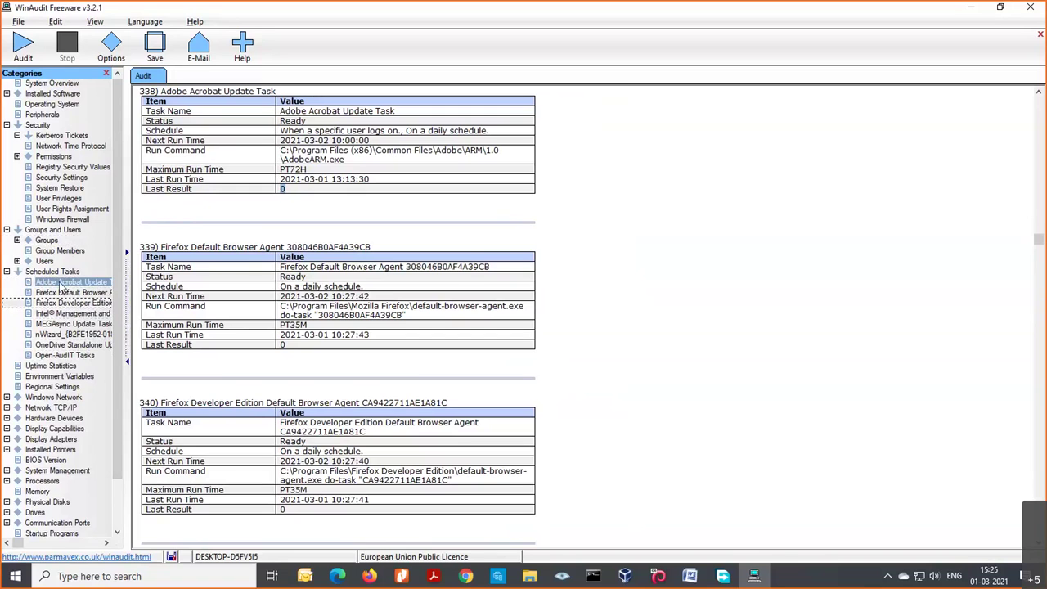
Revisit the Users section with its accounts expanded, and return to the Scheduled Tasks section.
click(44, 260)
click(31, 324)
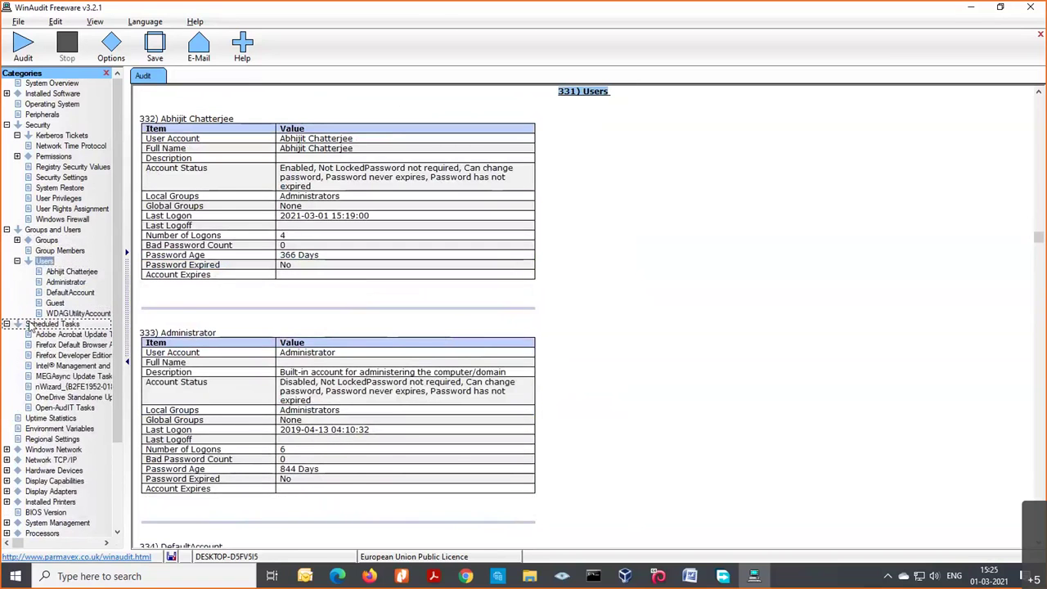
click(6, 324)
click(6, 324)
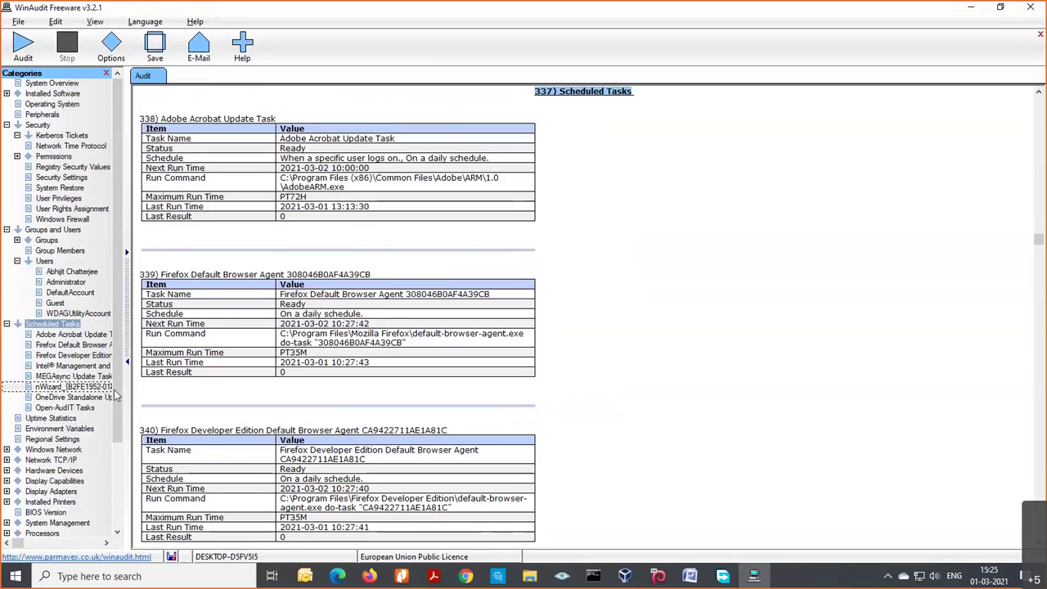
View the Uptime Statistics, Environment Variables and Regional Settings sections.
scroll(117, 415, down, 1)
scroll(117, 415, down, 1)
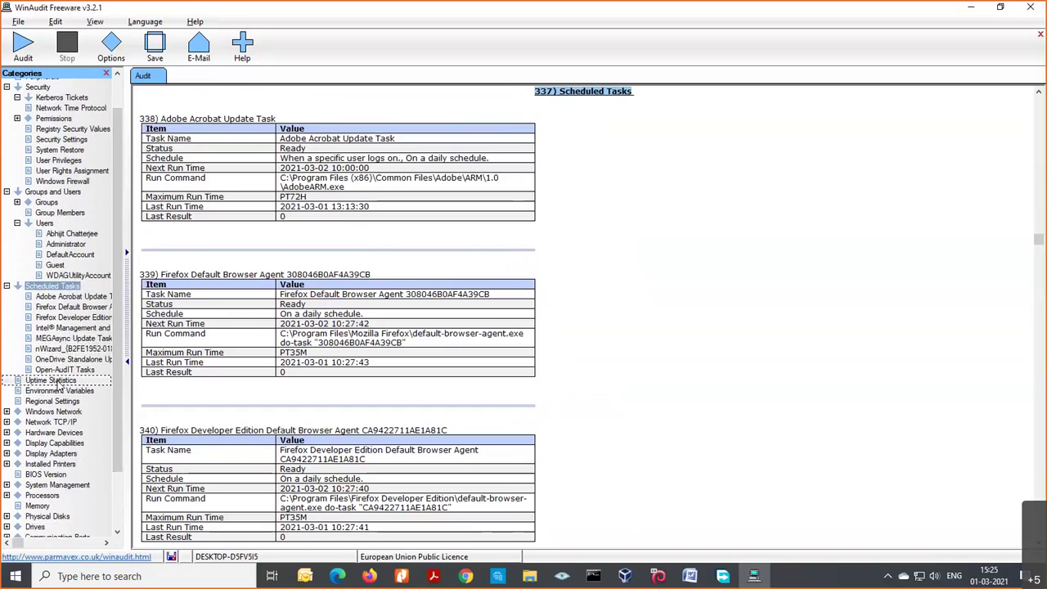
click(54, 381)
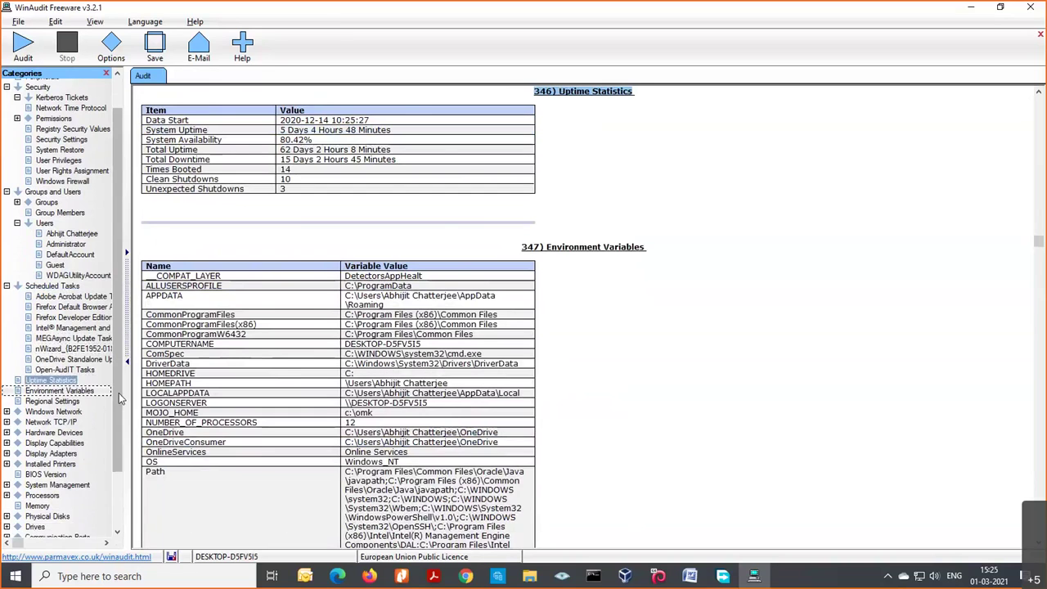
key(Down)
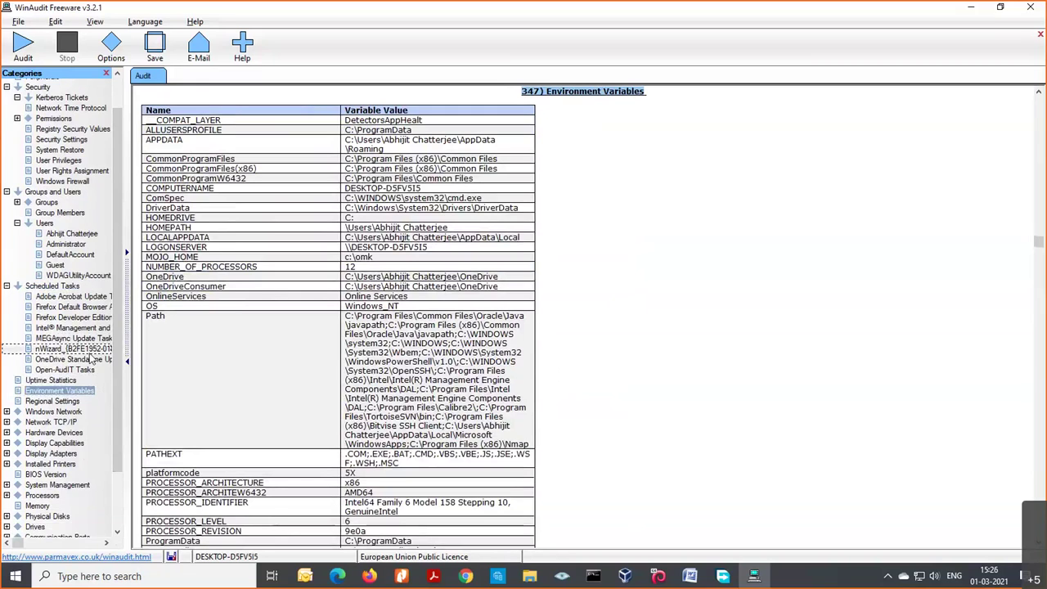
scroll(112, 394, down, 2)
scroll(112, 395, down, 1)
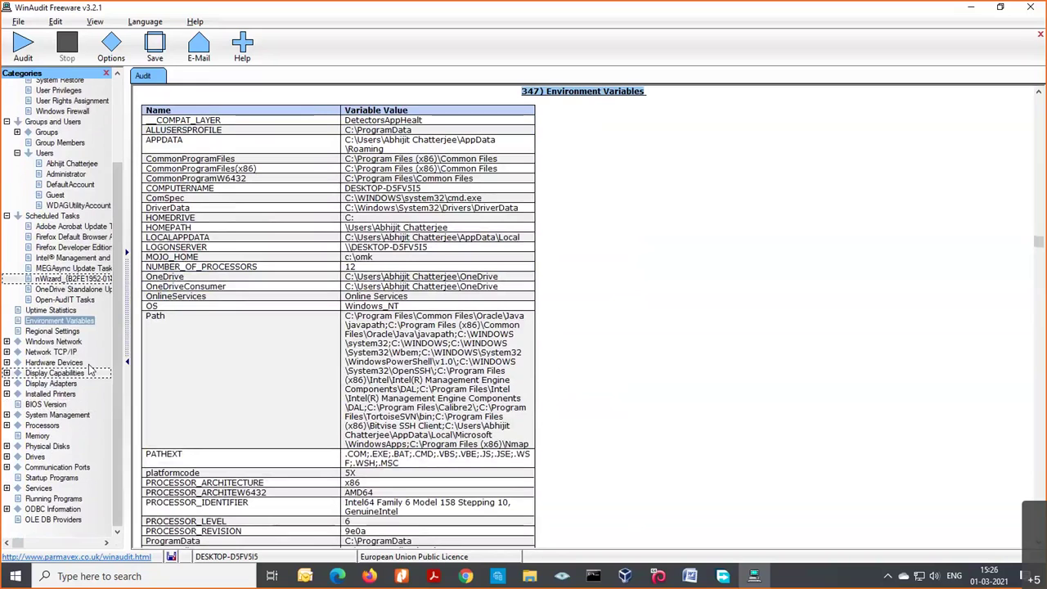
click(71, 332)
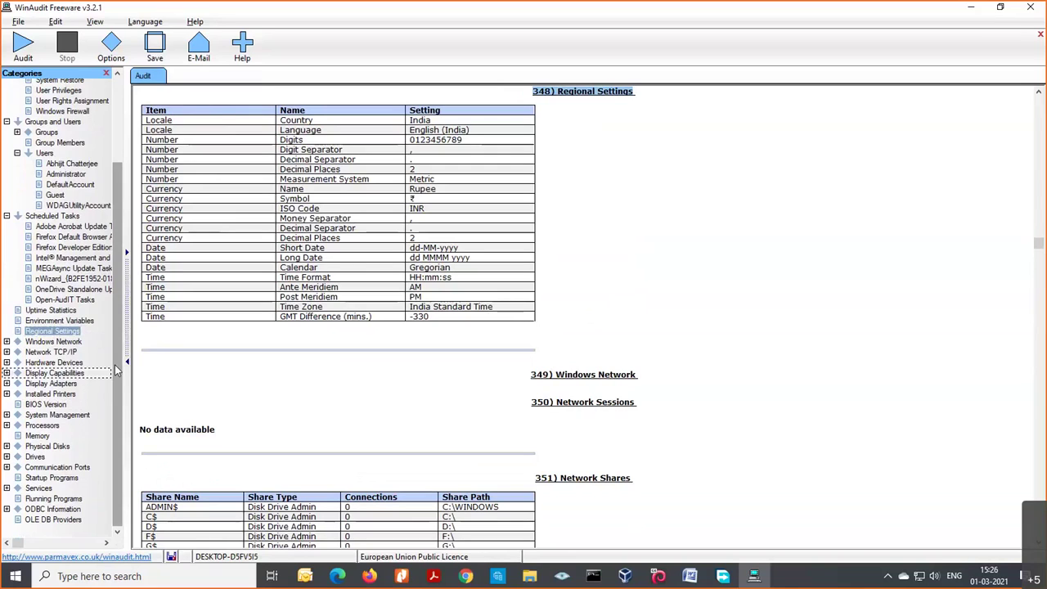
Expand Windows Network, view Network Sessions, and highlight the Network Shares heading and the share rows from ADMIN$ to I$.
click(7, 342)
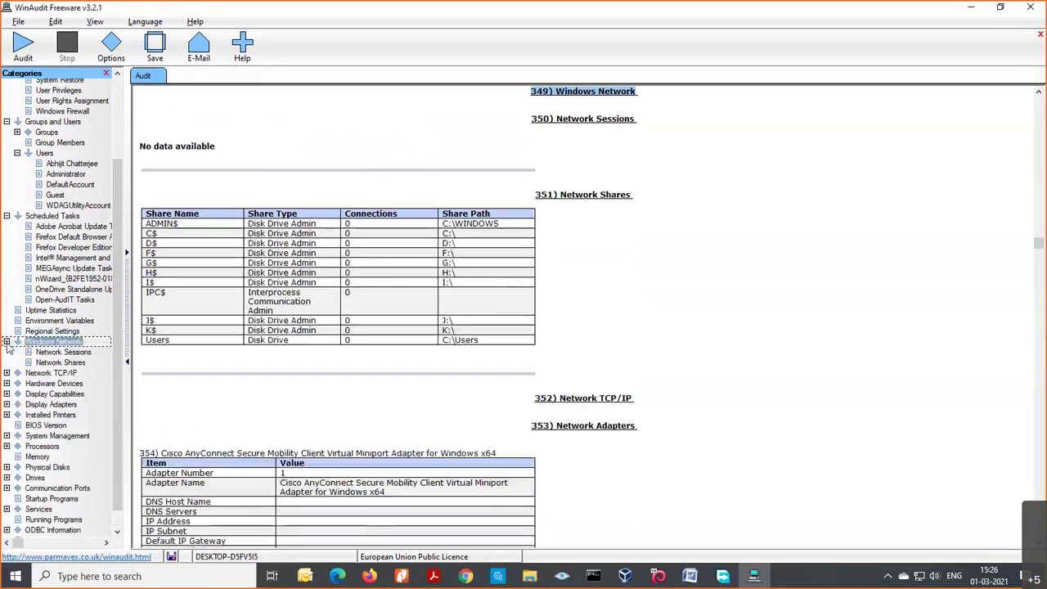
click(64, 353)
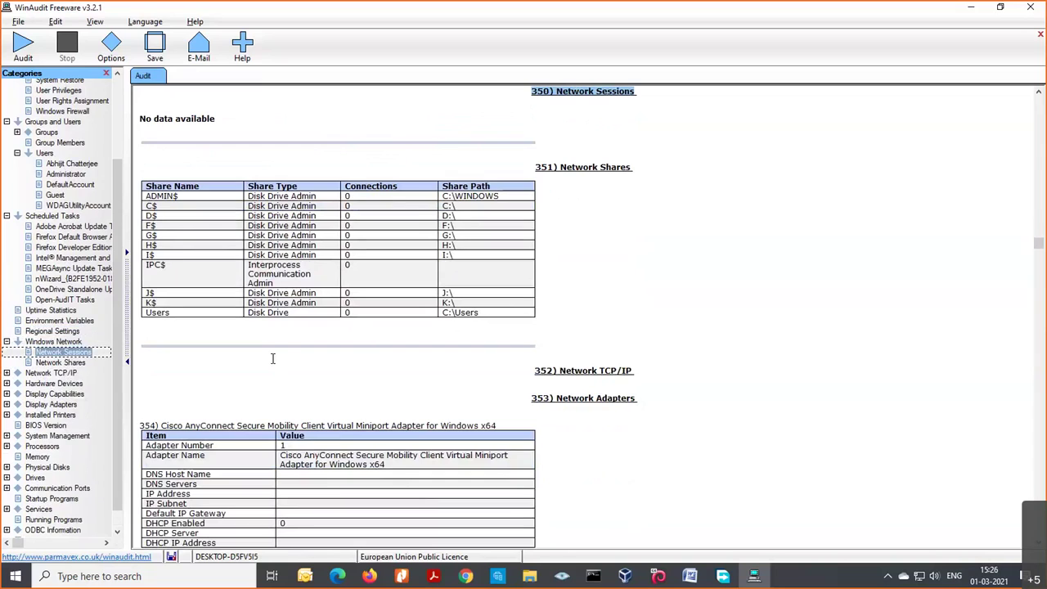
drag(576, 167, 654, 166)
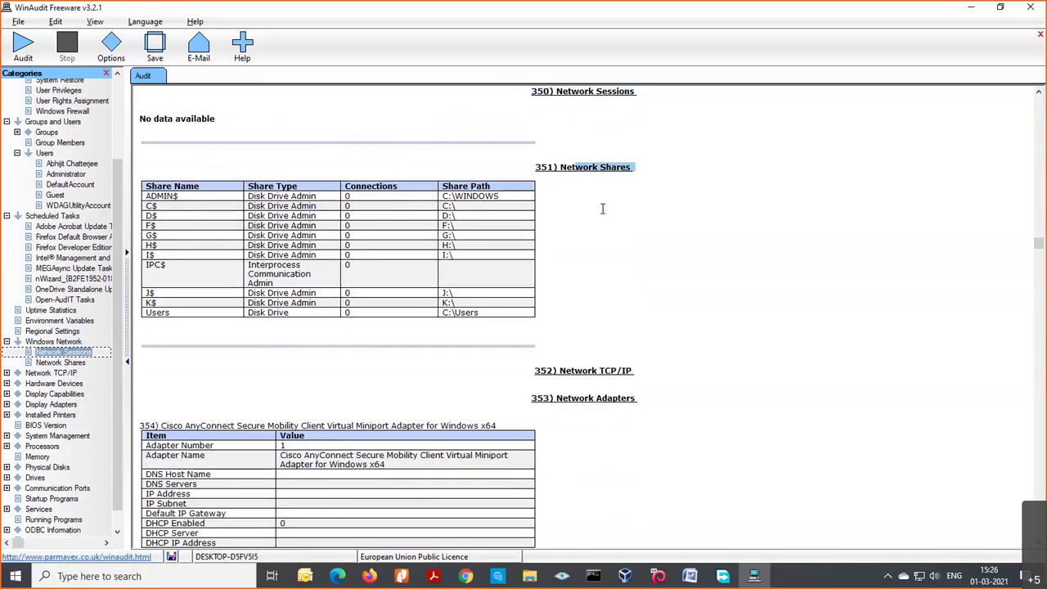
drag(147, 196, 165, 254)
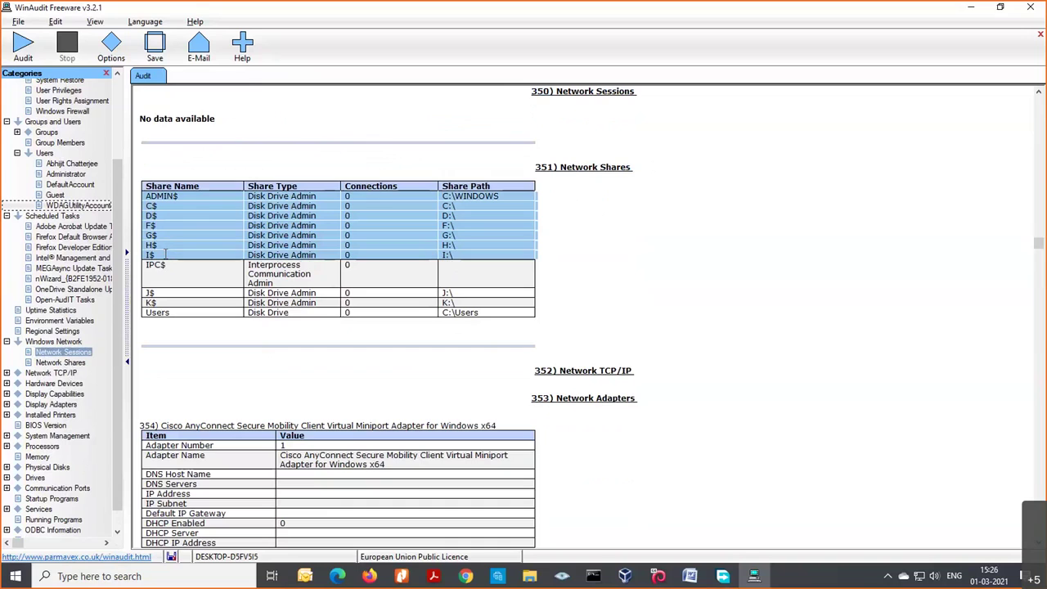
Highlight the C$ share name, clear the highlight below the shares table, and view the Network Shares section.
click(171, 255)
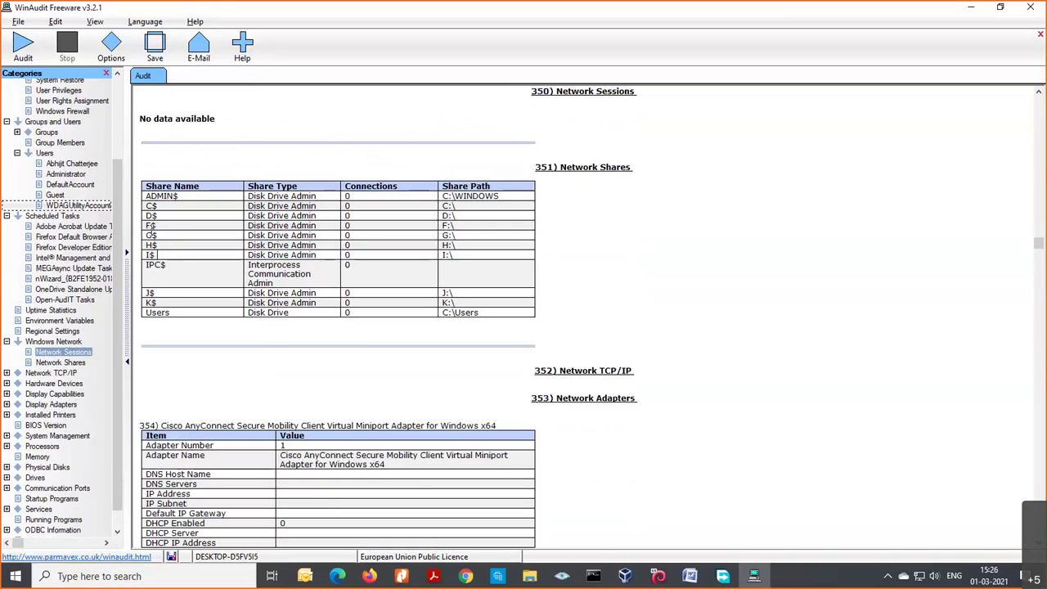
double_click(154, 206)
click(151, 323)
click(61, 363)
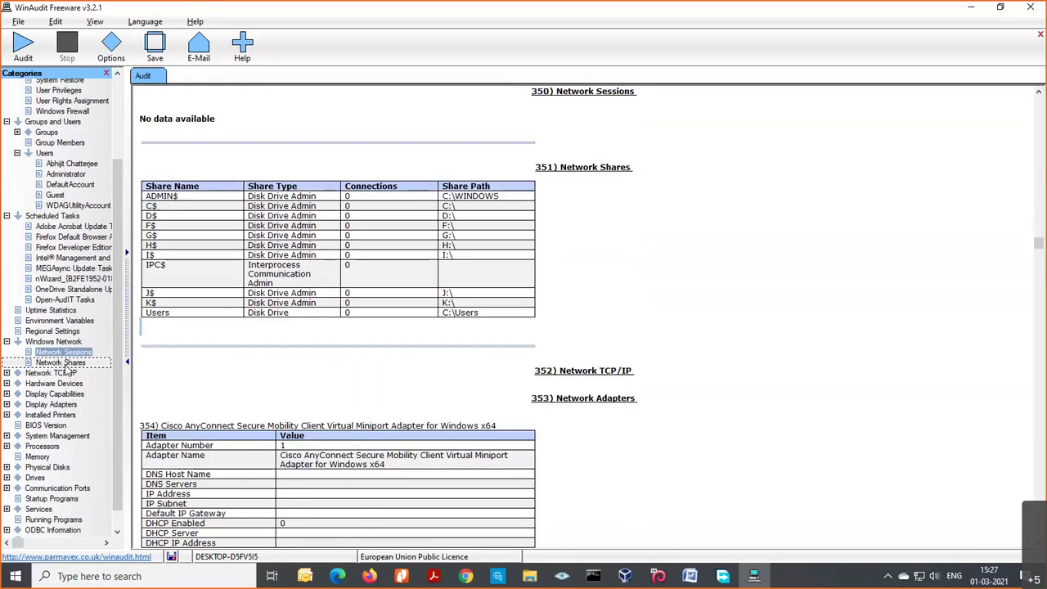
Expand Network TCP/IP, open the Network Adapters section, and examine the Hyper-V Virtual Ethernet Adapter entries, highlighting the first one's heading.
click(51, 373)
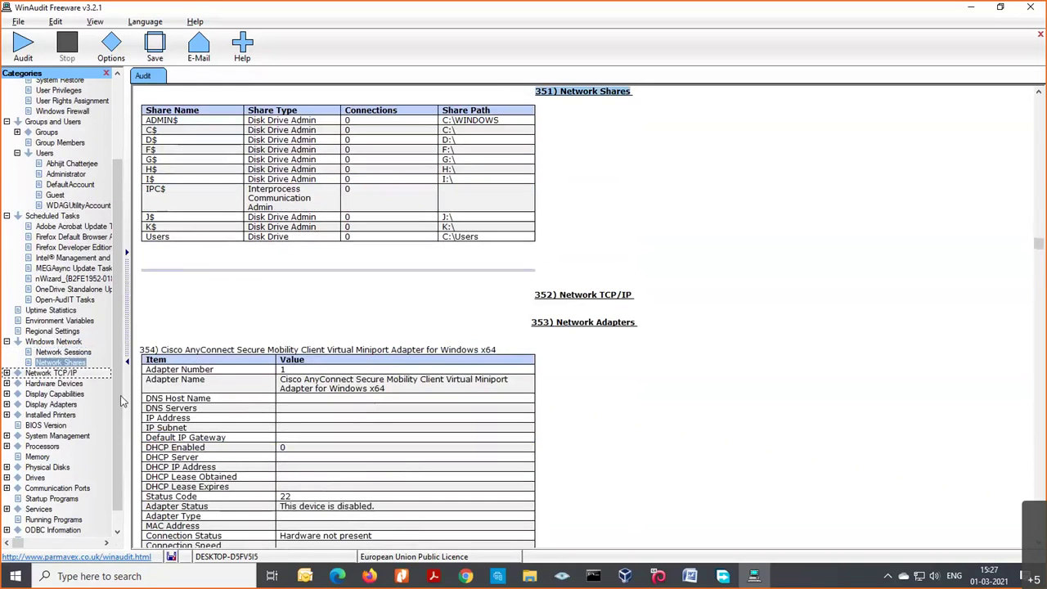
click(6, 373)
click(70, 383)
double_click(72, 387)
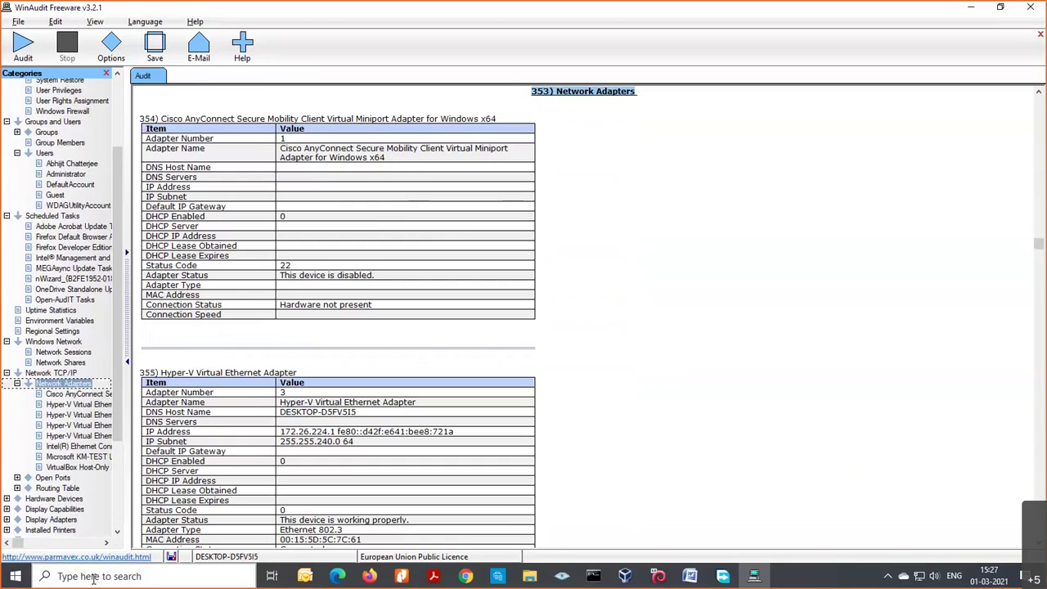
drag(307, 373, 186, 373)
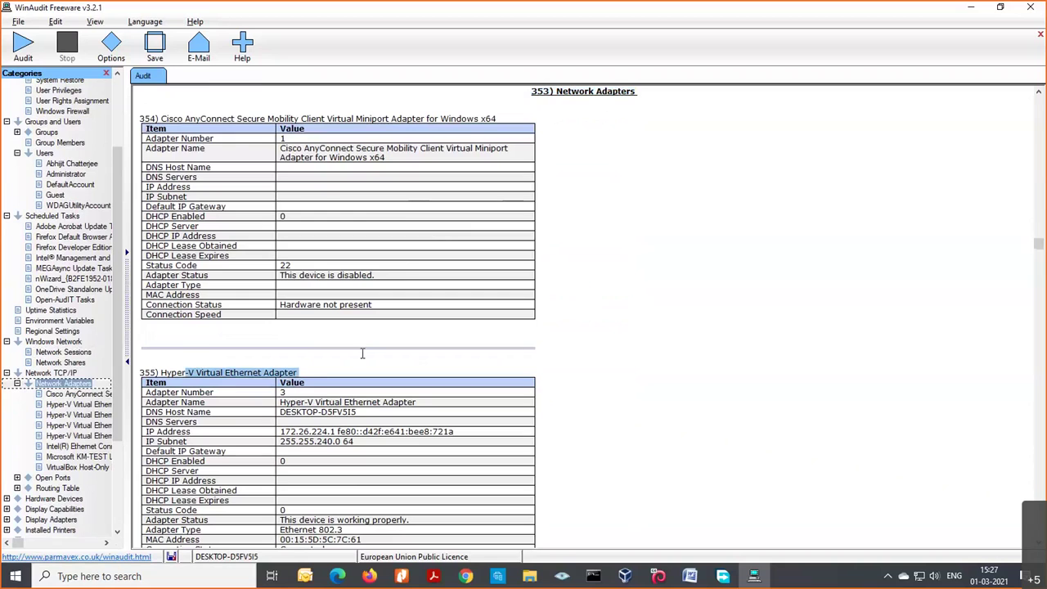
scroll(620, 289, down, 3)
scroll(619, 289, down, 6)
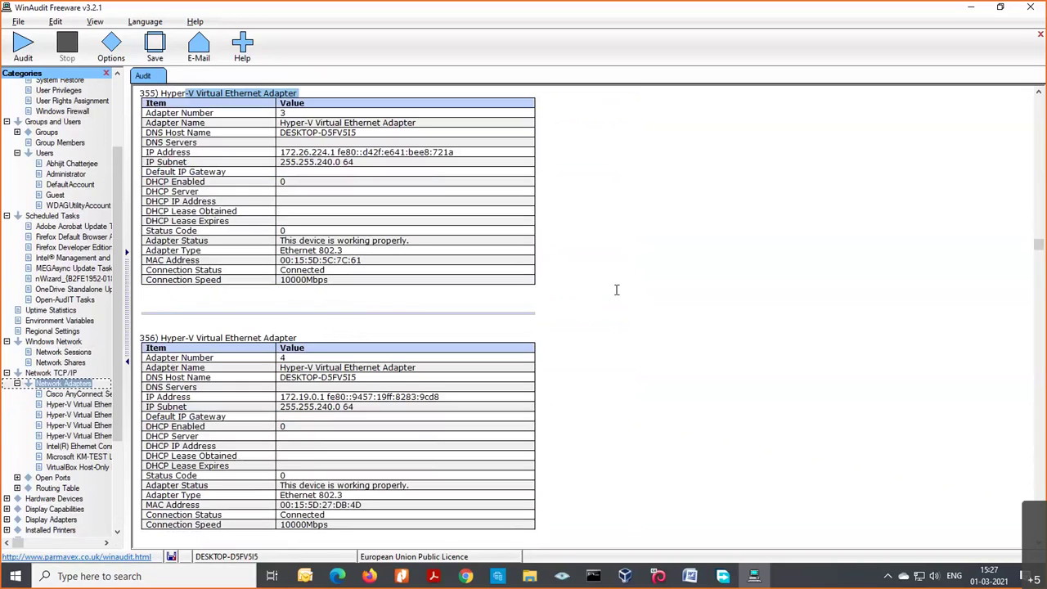
scroll(616, 290, down, 2)
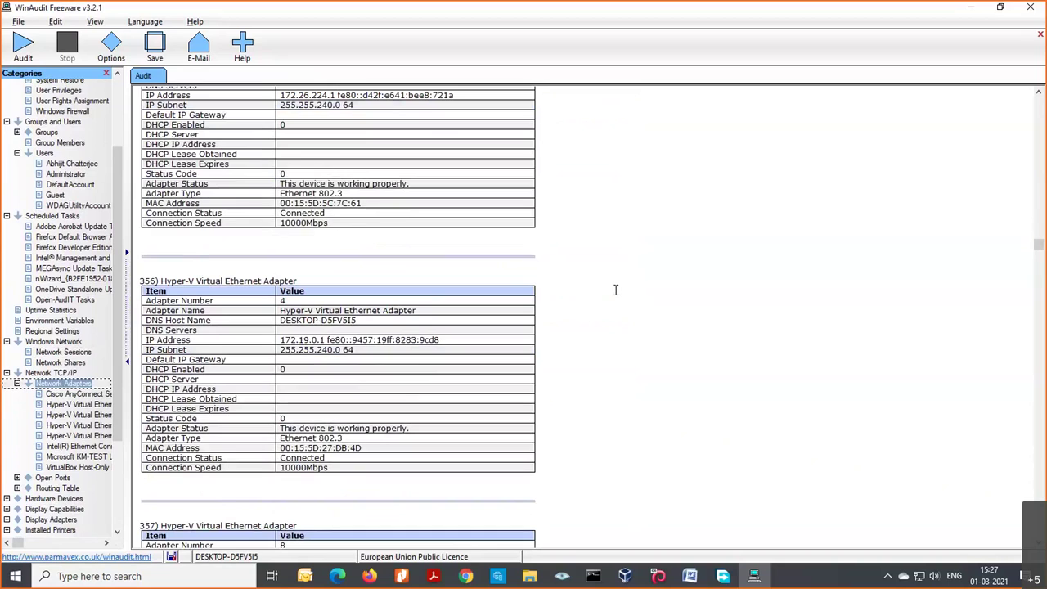
scroll(615, 290, down, 2)
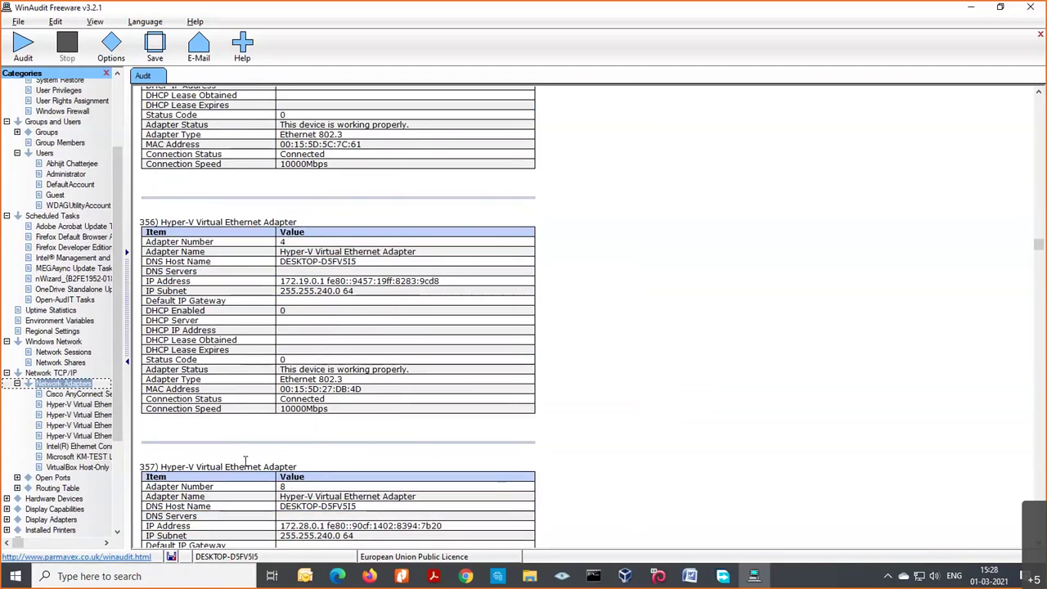
Widen the category tree and expand the Open Ports section under Network TCP/IP.
drag(128, 451, 159, 446)
scroll(150, 489, down, 3)
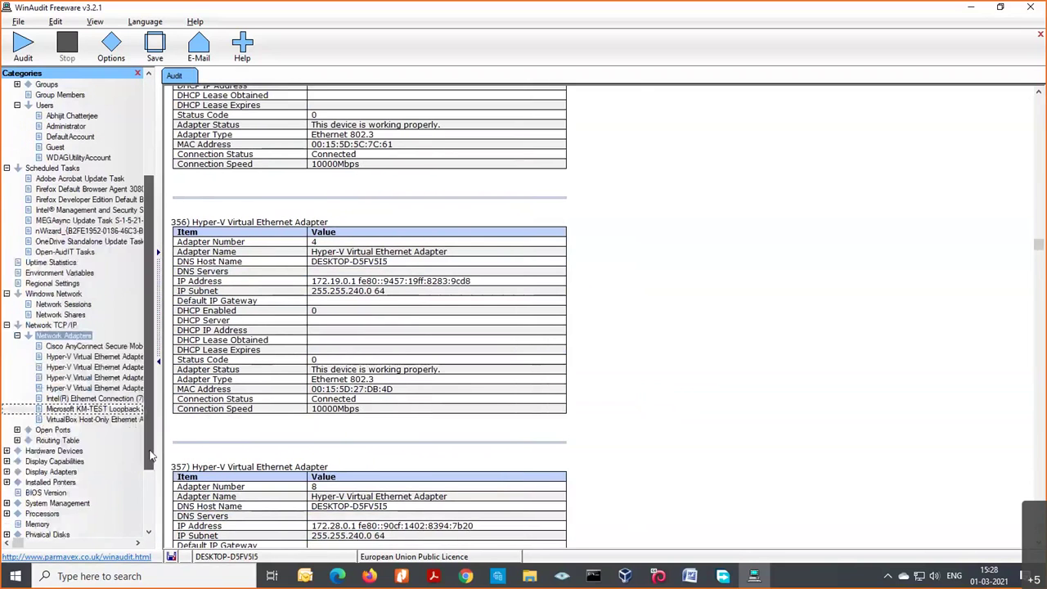
double_click(52, 371)
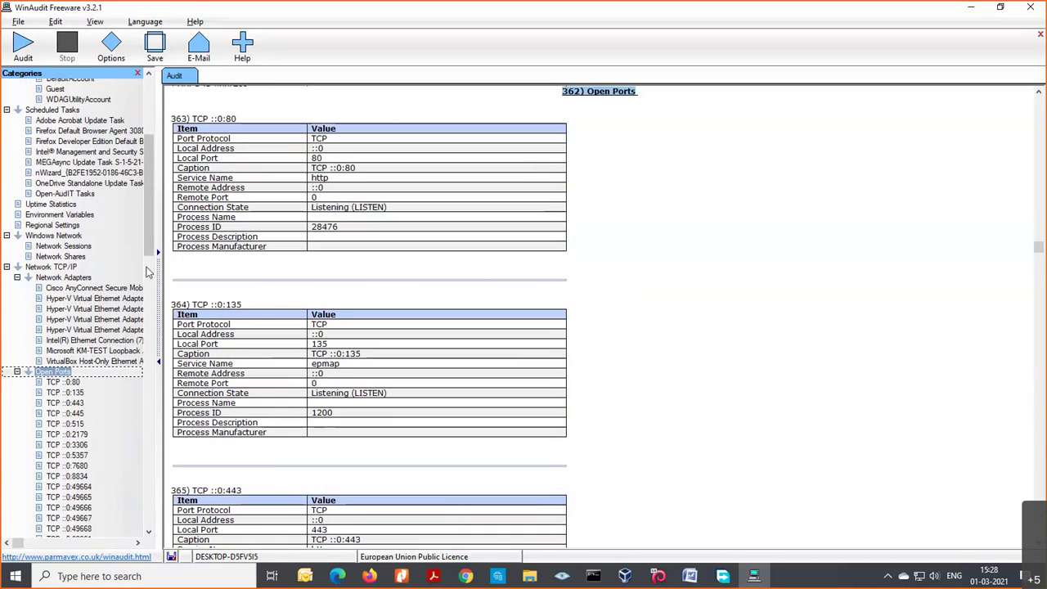
Examine the TCP entries under Open Ports, starting from TCP ::0:80, and collapse the Open Ports list.
drag(151, 249, 171, 304)
click(82, 175)
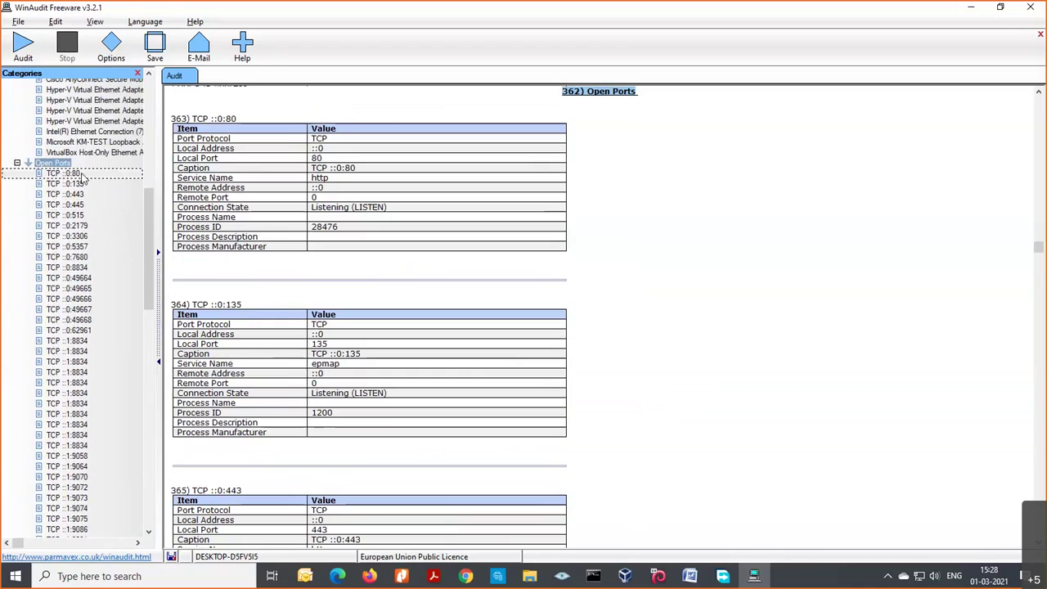
click(81, 185)
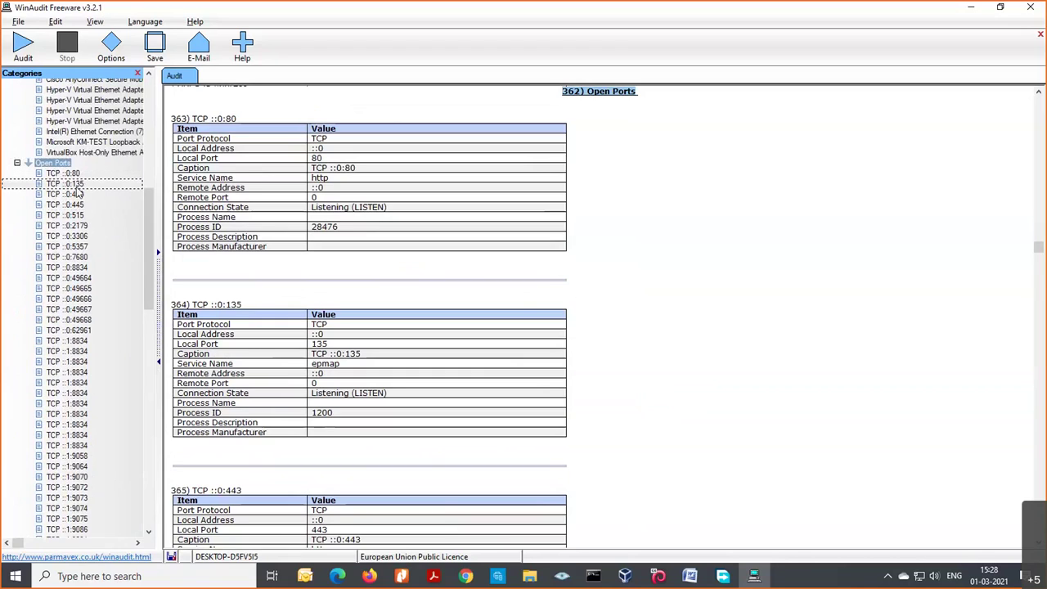
click(82, 194)
click(83, 204)
click(84, 237)
click(82, 288)
drag(150, 269, 154, 241)
click(21, 205)
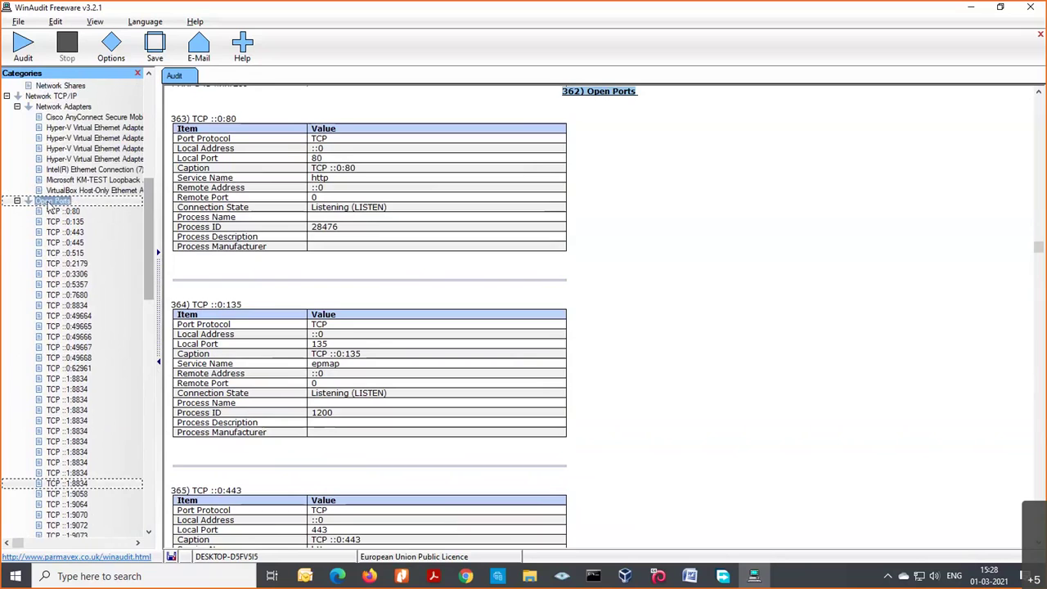
click(17, 202)
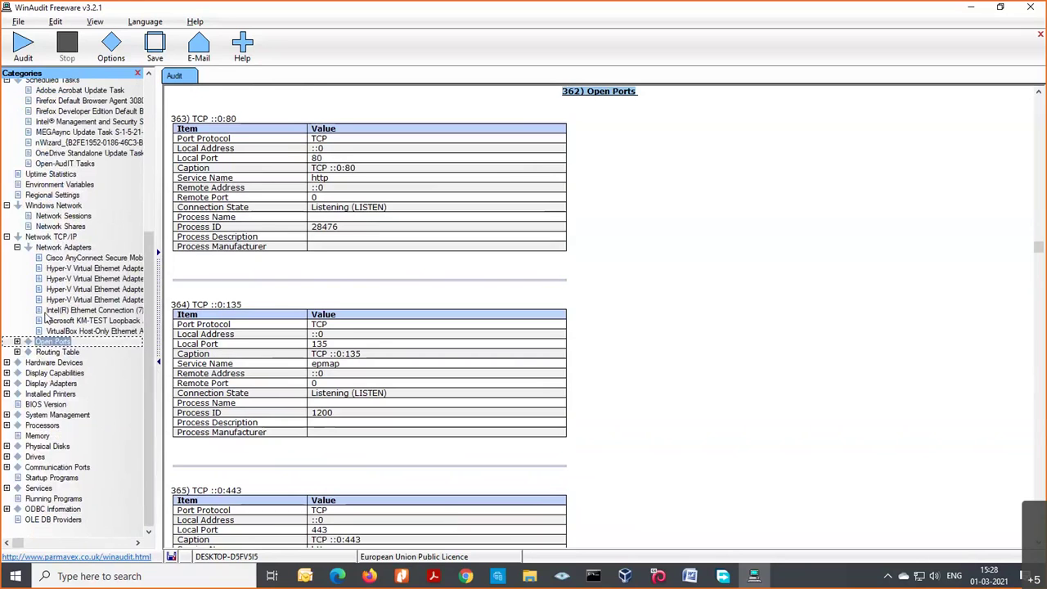
Expand Open Ports again, look through the list down to its UDP entries, and collapse it.
click(17, 341)
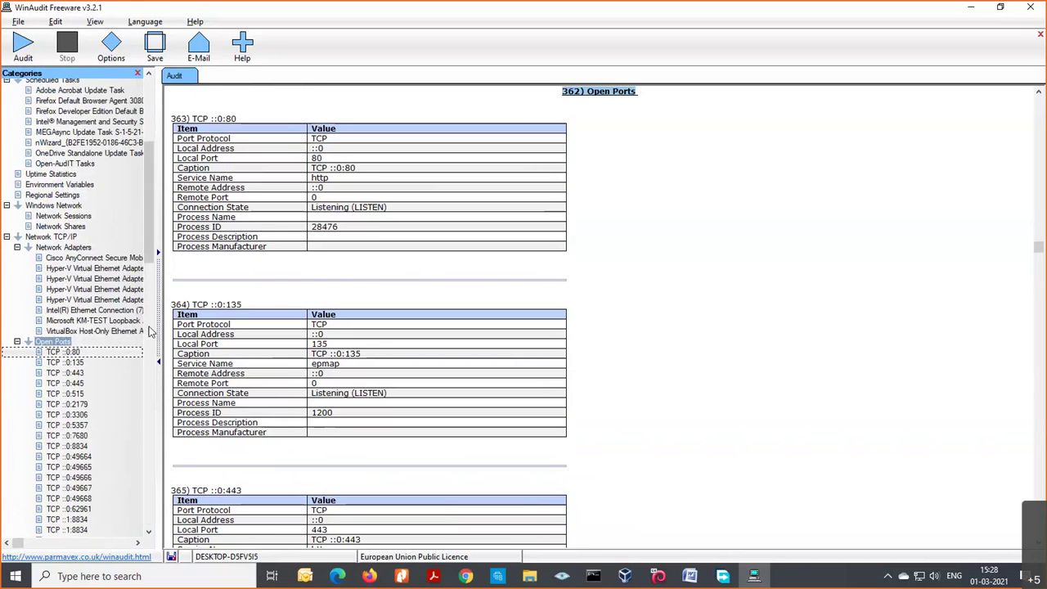
drag(149, 257, 150, 490)
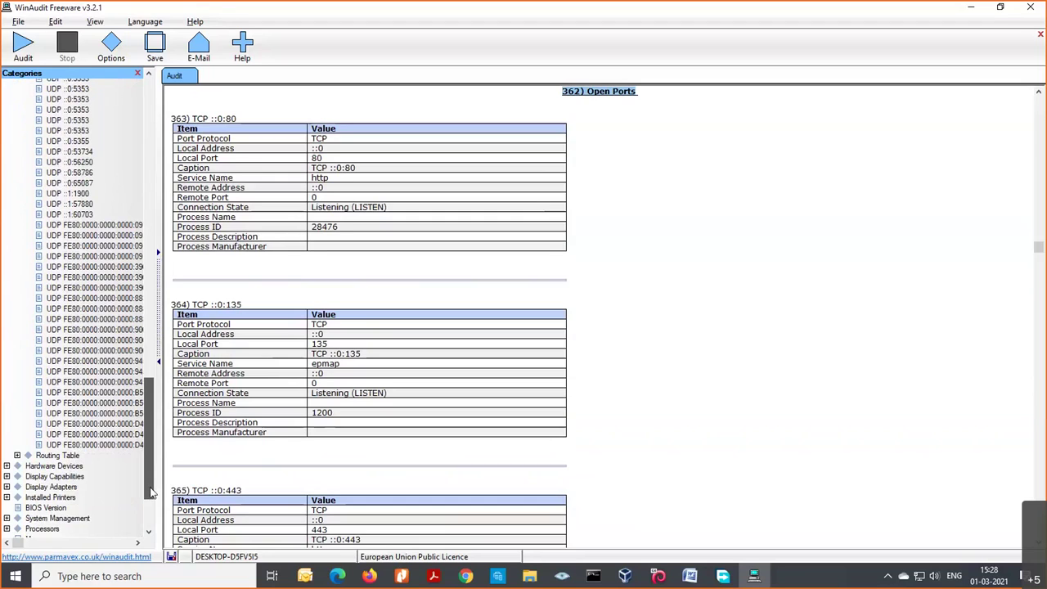
drag(151, 491, 150, 492)
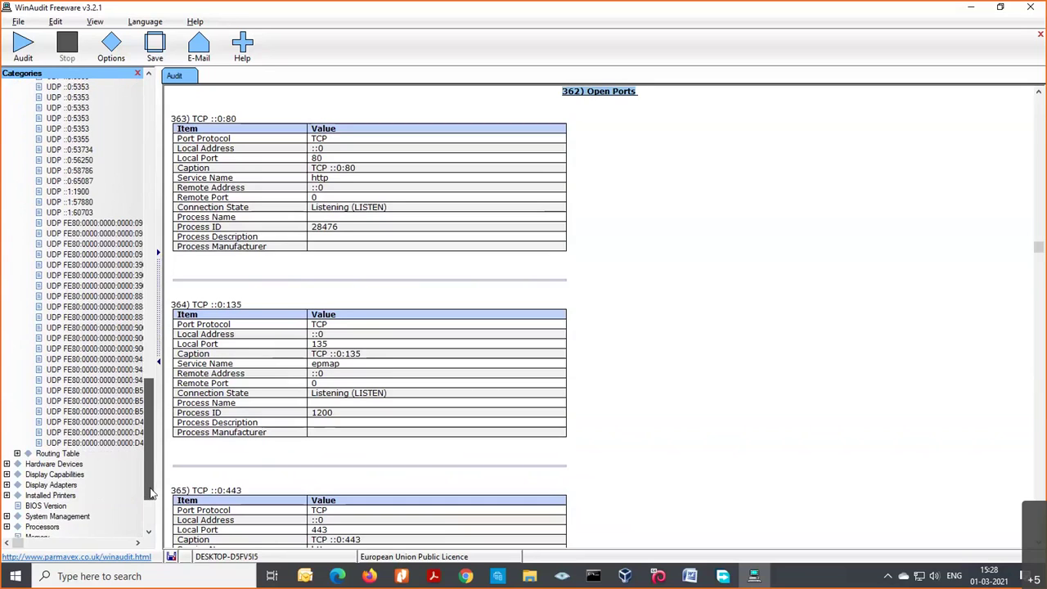
drag(150, 494, 142, 302)
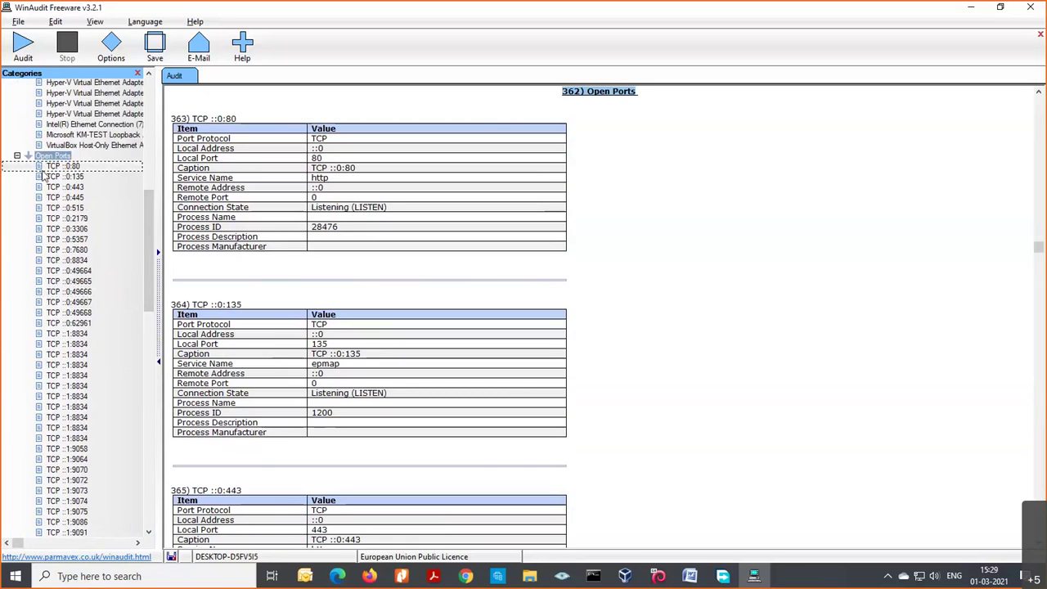
click(16, 156)
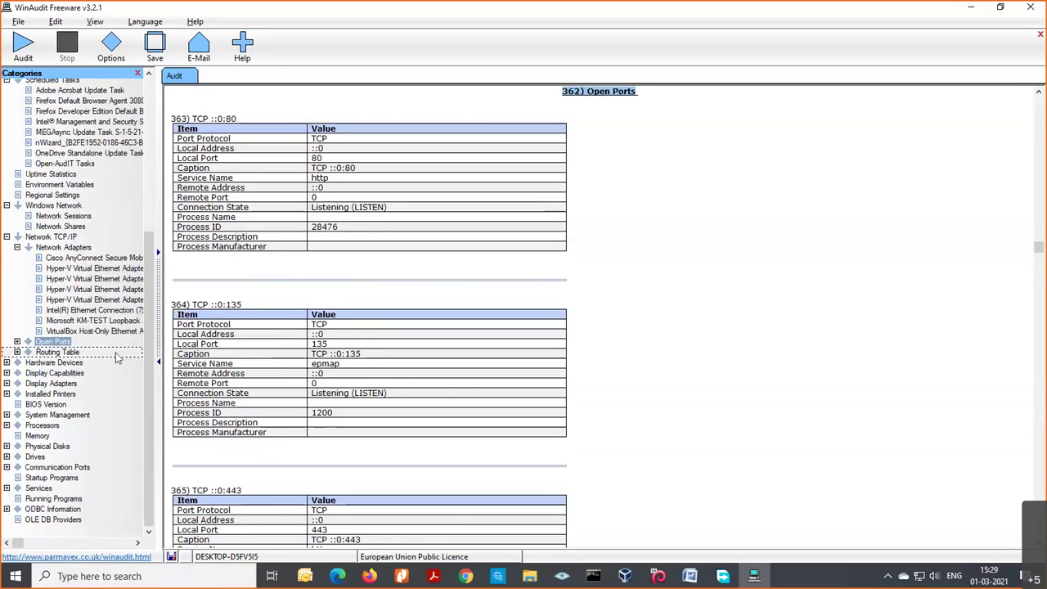
click(149, 329)
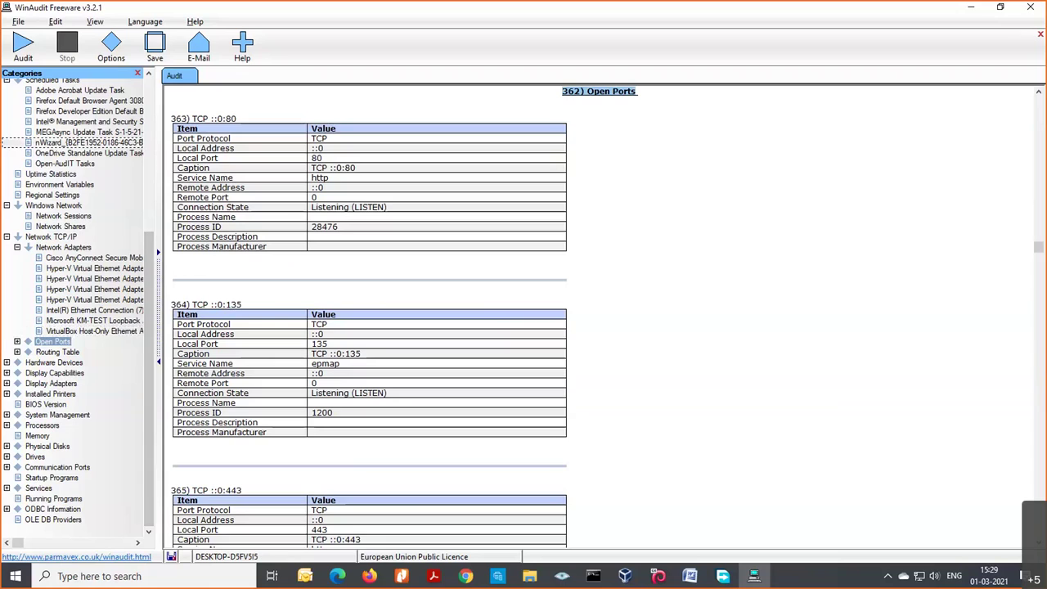
Expand Open Ports once more, open the Routing Table section below it, and look through its route entries.
click(17, 342)
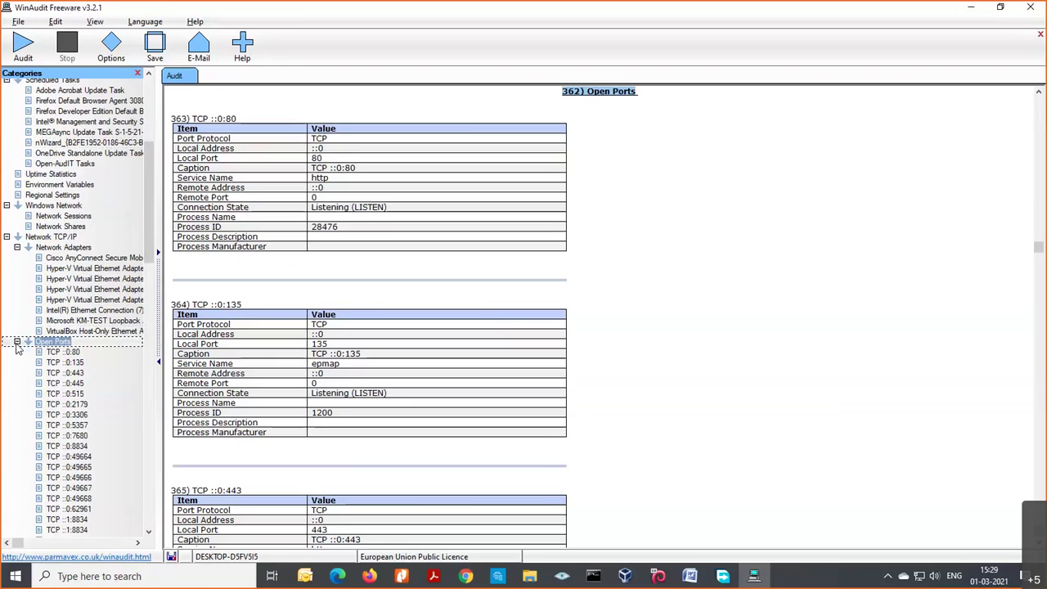
drag(147, 243, 154, 494)
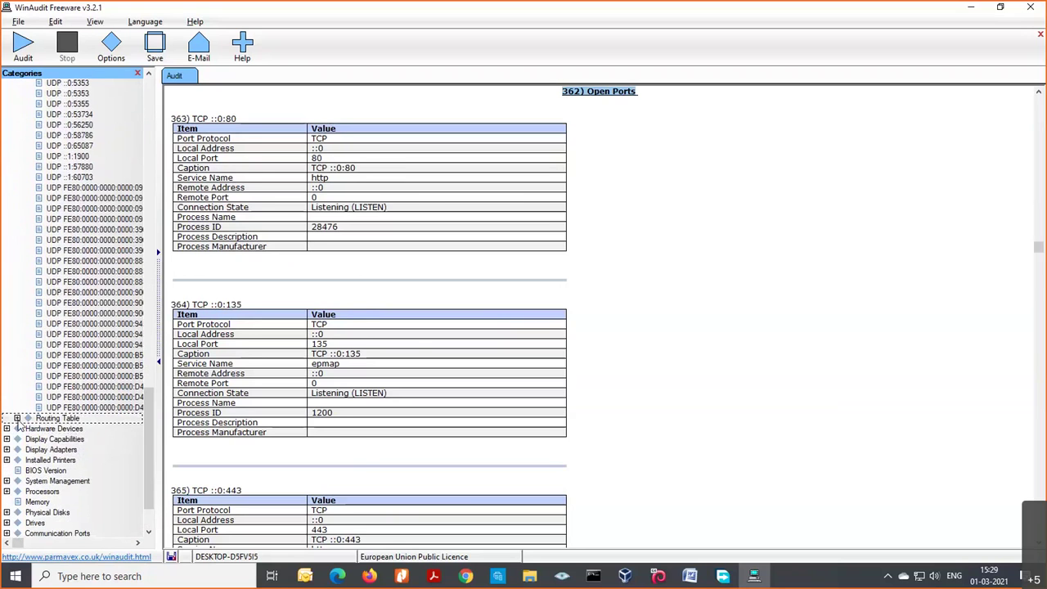
click(16, 418)
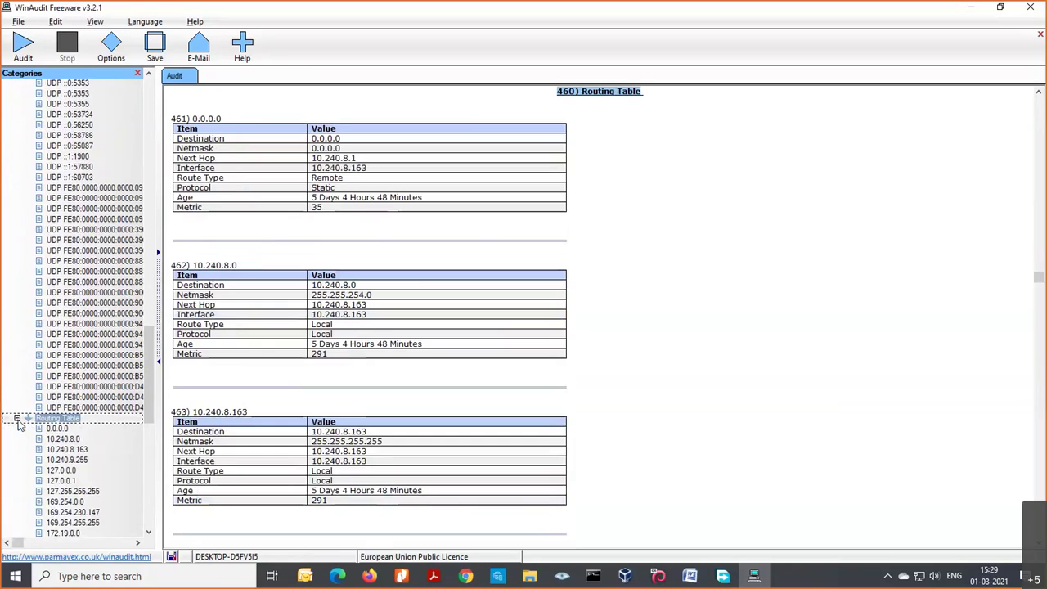
scroll(146, 404, down, 5)
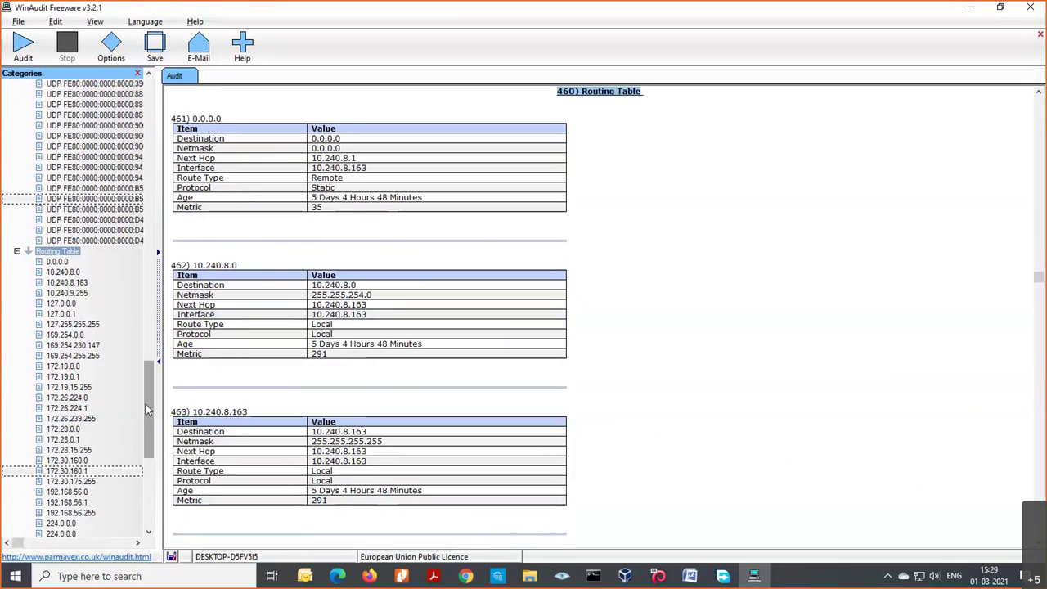
scroll(146, 409, down, 1)
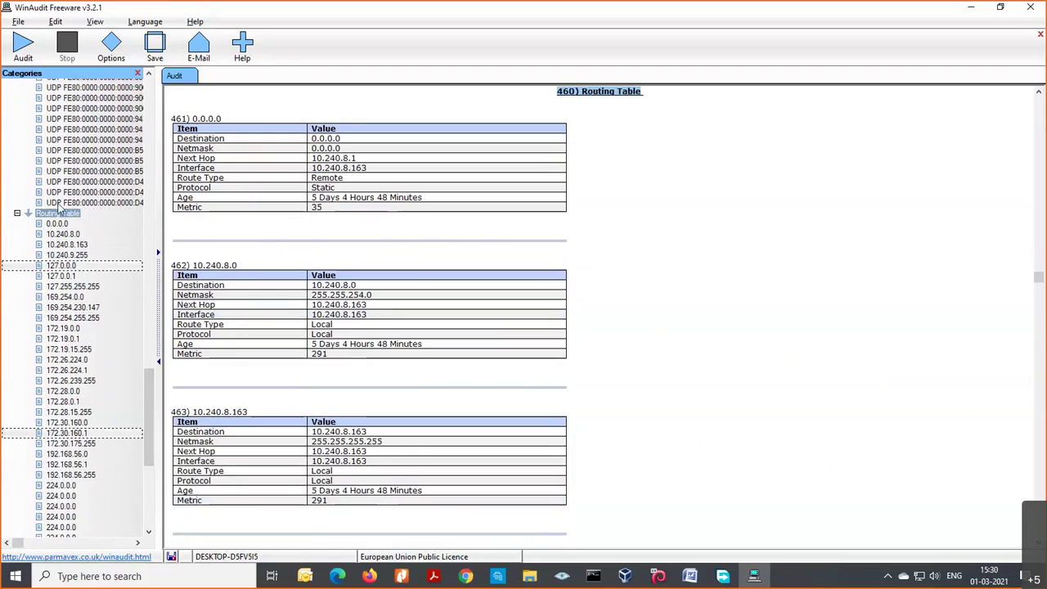
scroll(151, 409, down, 7)
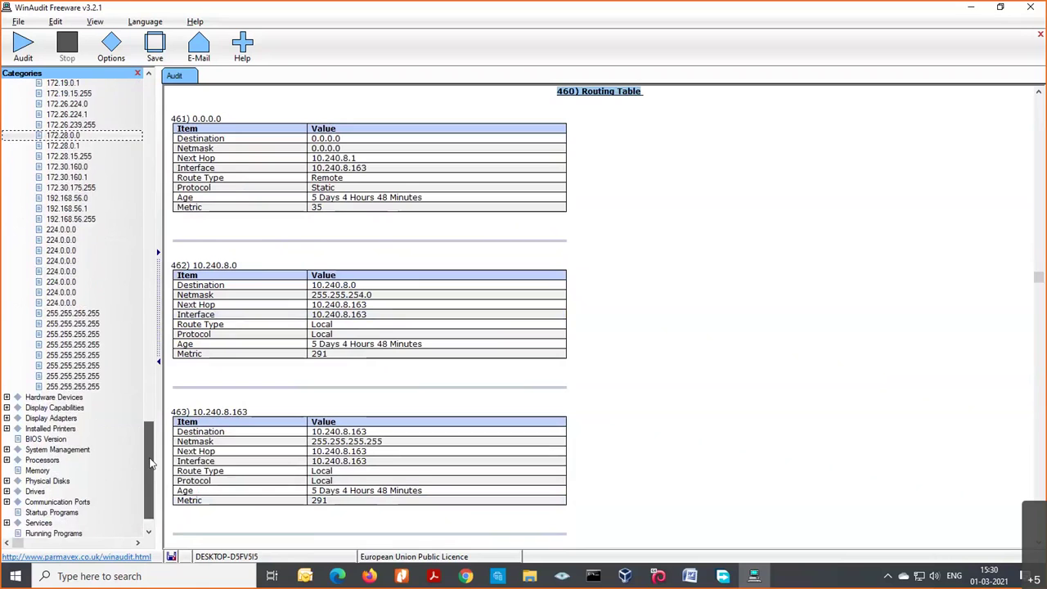
View the Hardware Devices section, collapse its list in the category tree, and examine the audio input and output devices.
double_click(37, 379)
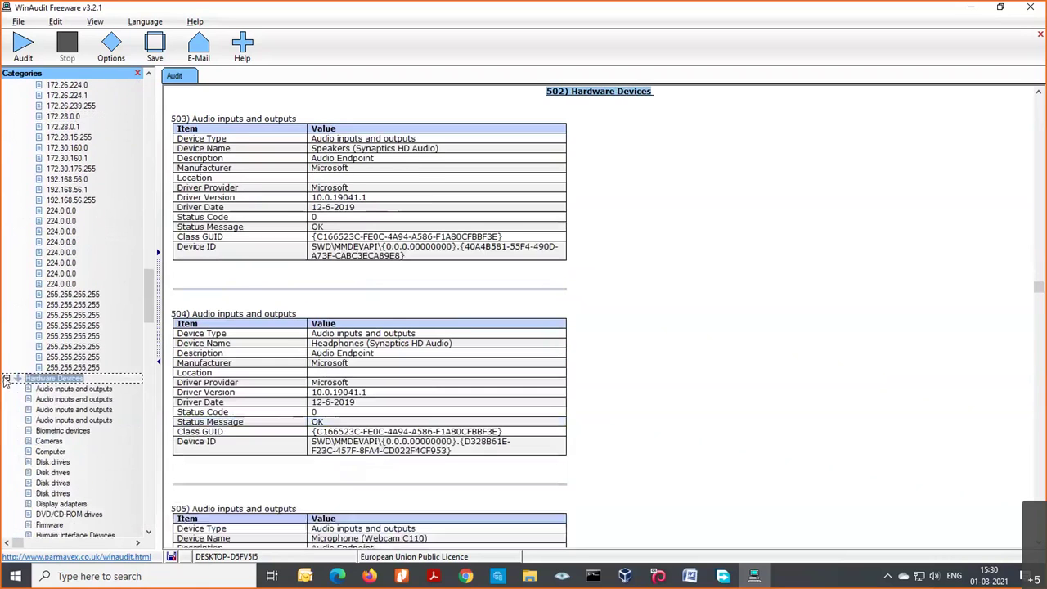
double_click(70, 380)
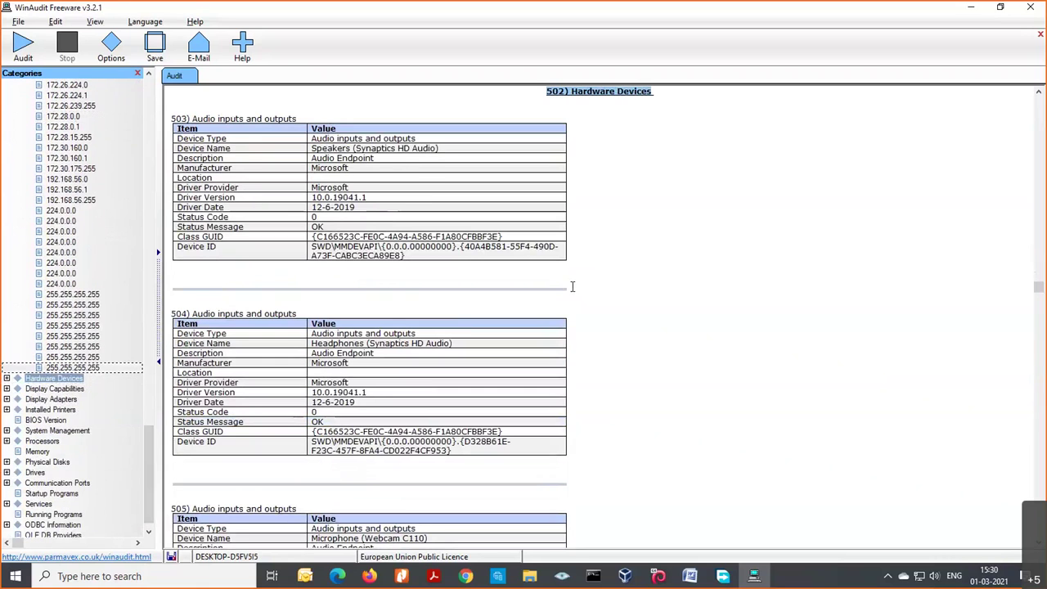
scroll(607, 246, down, 4)
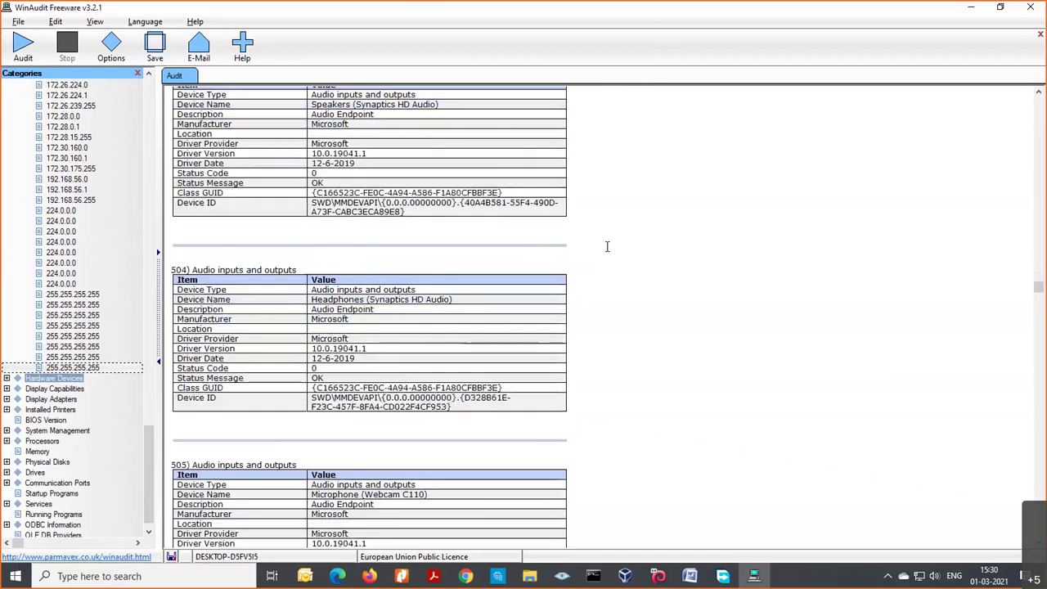
scroll(607, 246, down, 10)
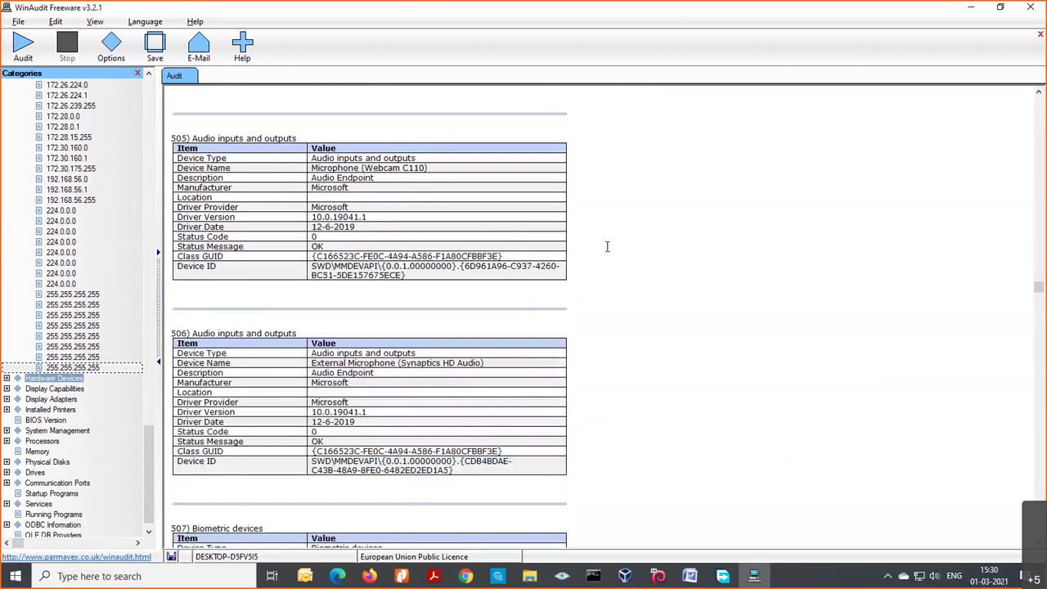
scroll(607, 246, down, 1)
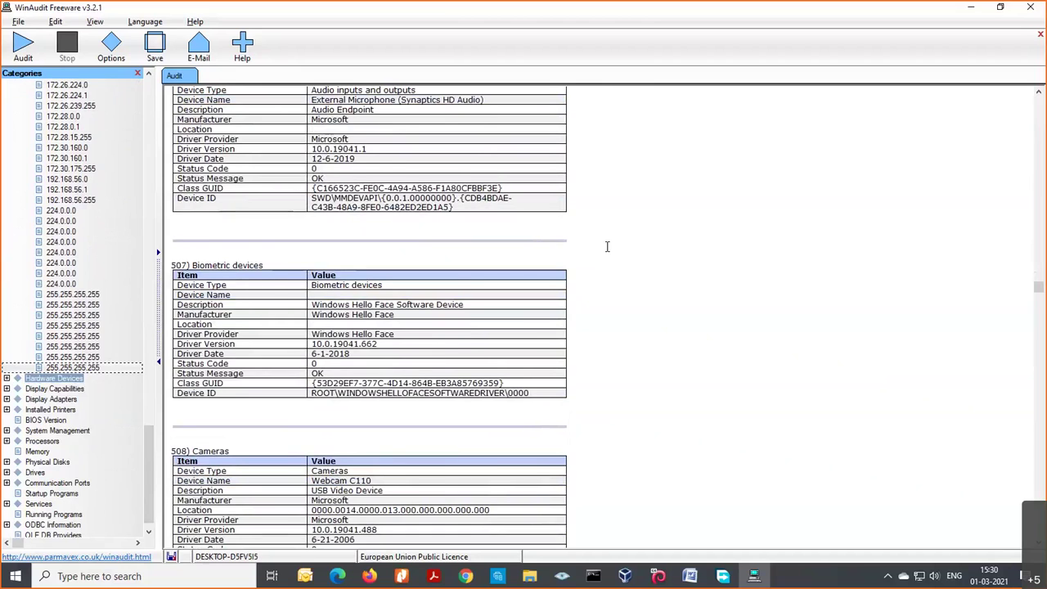
scroll(607, 247, down, 1)
Highlight the external microphone's Class GUID and Device ID, clear the highlight, and review the biometric, camera and computer devices.
drag(507, 156, 533, 162)
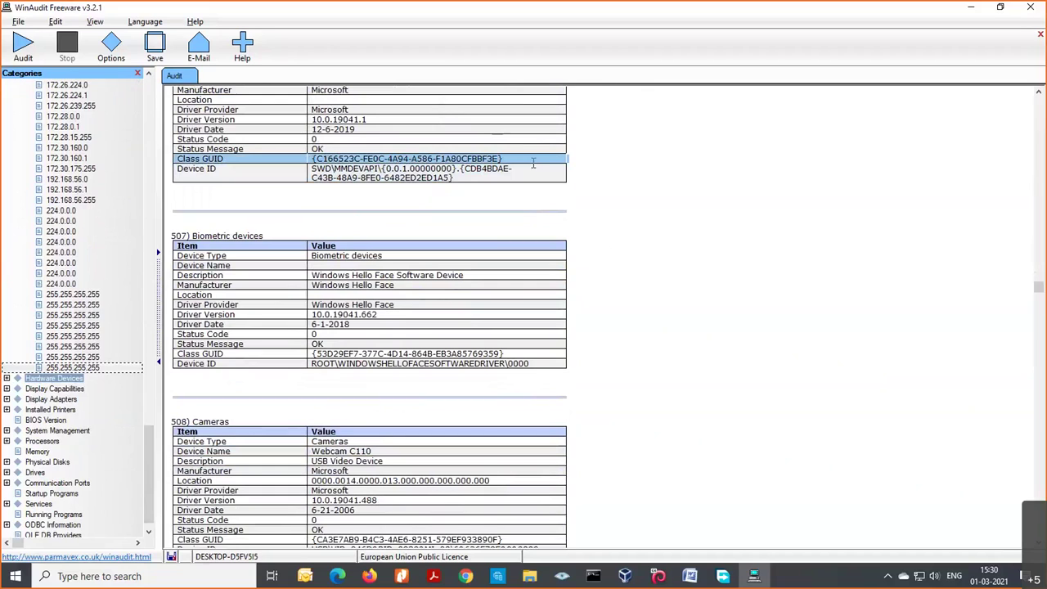
drag(309, 175, 556, 190)
click(608, 183)
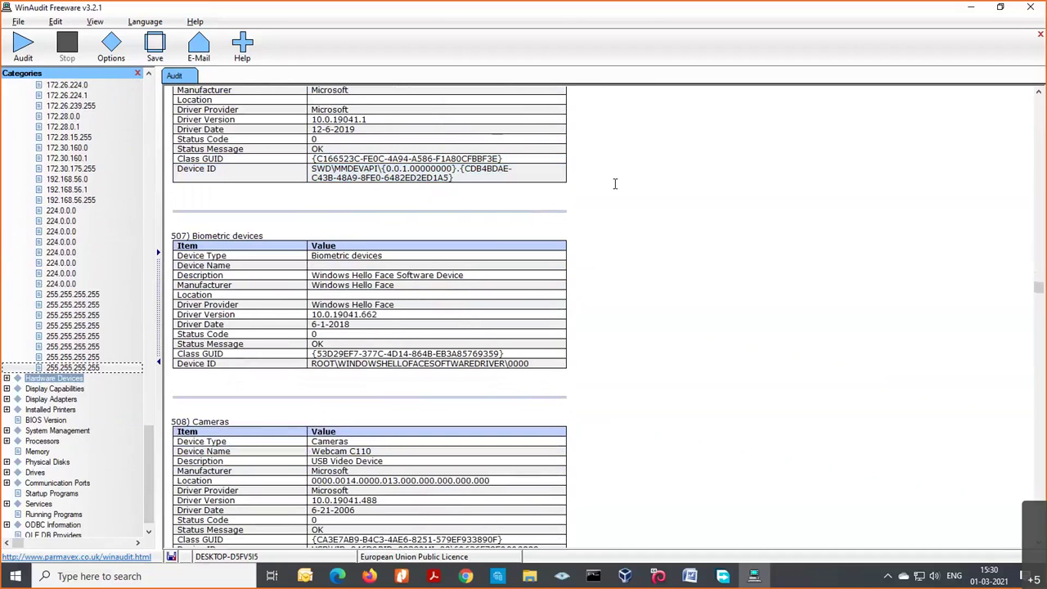
scroll(615, 183, up, 3)
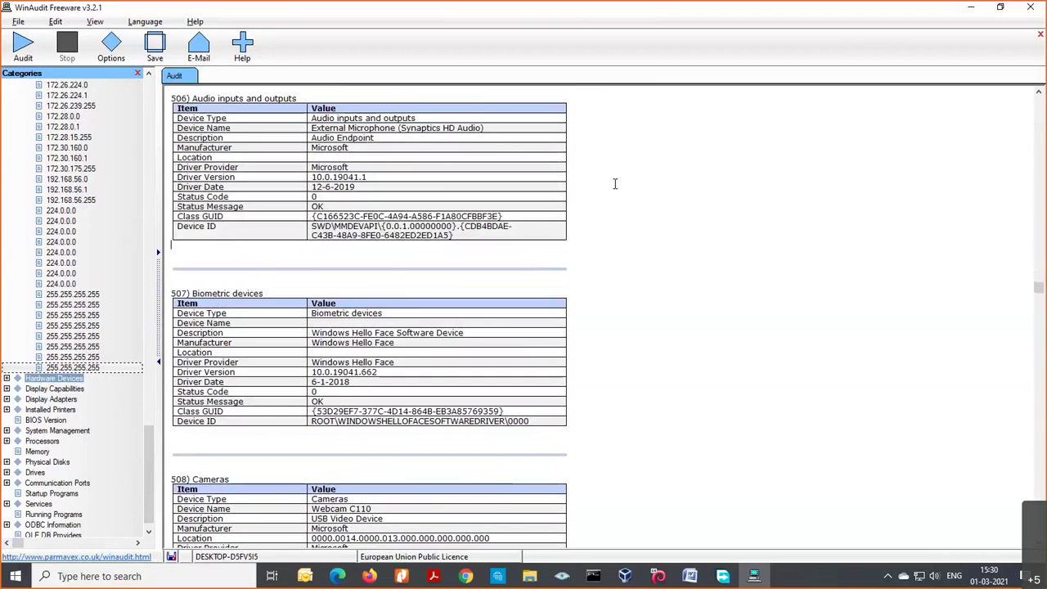
scroll(616, 183, down, 4)
scroll(615, 183, down, 3)
scroll(616, 183, down, 6)
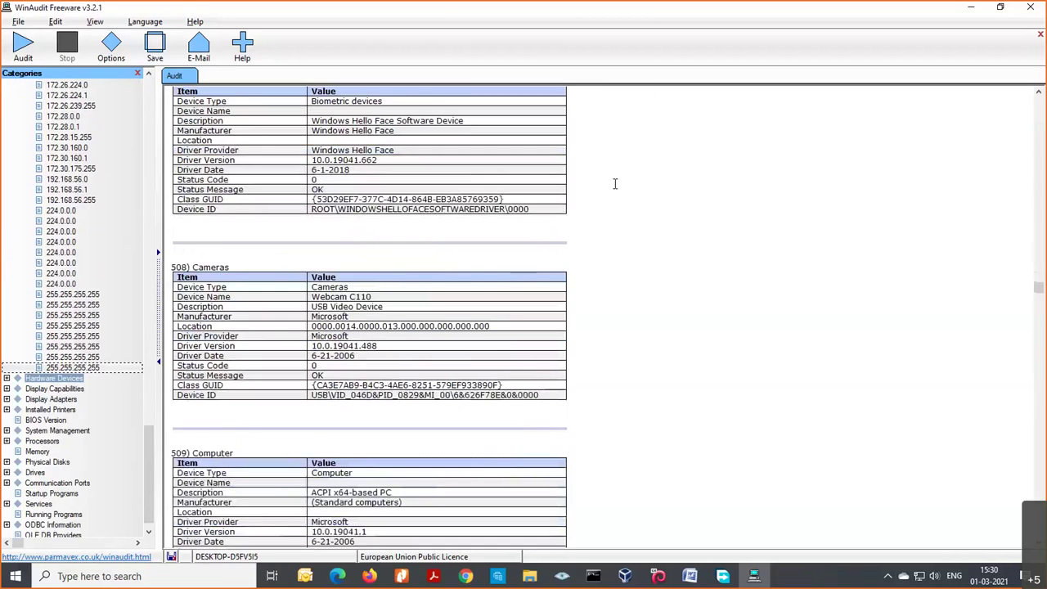
Look through the hardware device entries from disk drives through firmware, interface, imaging and input devices to monitors and network adapters.
scroll(615, 183, down, 13)
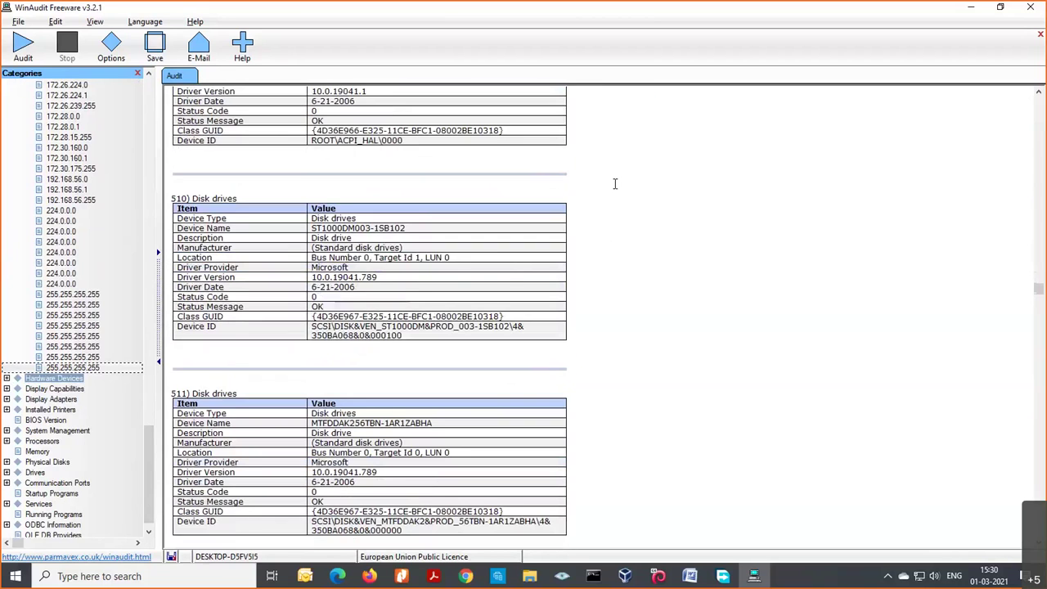
scroll(615, 183, down, 15)
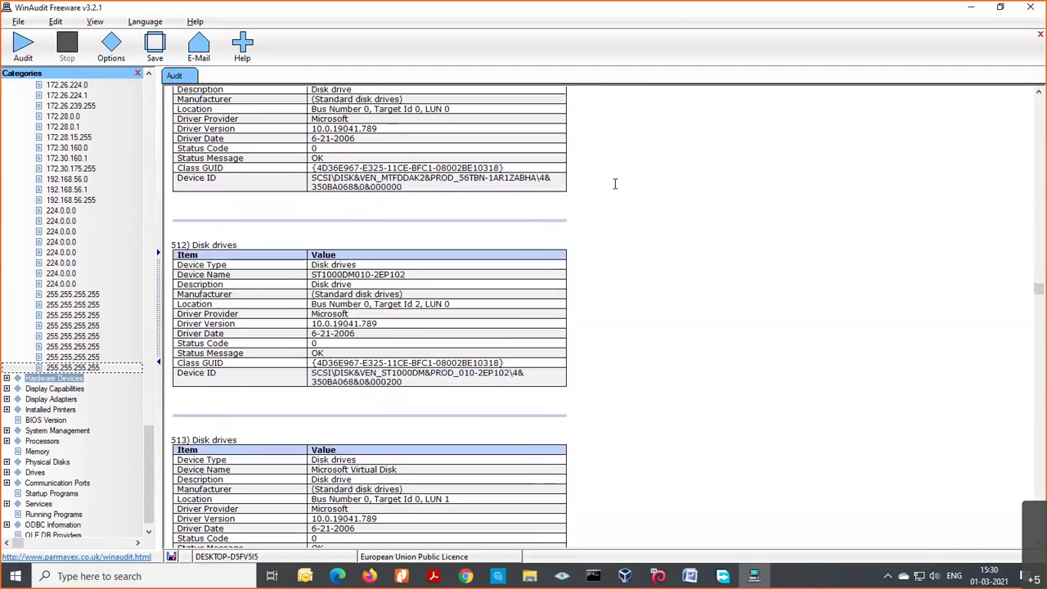
scroll(615, 184, down, 14)
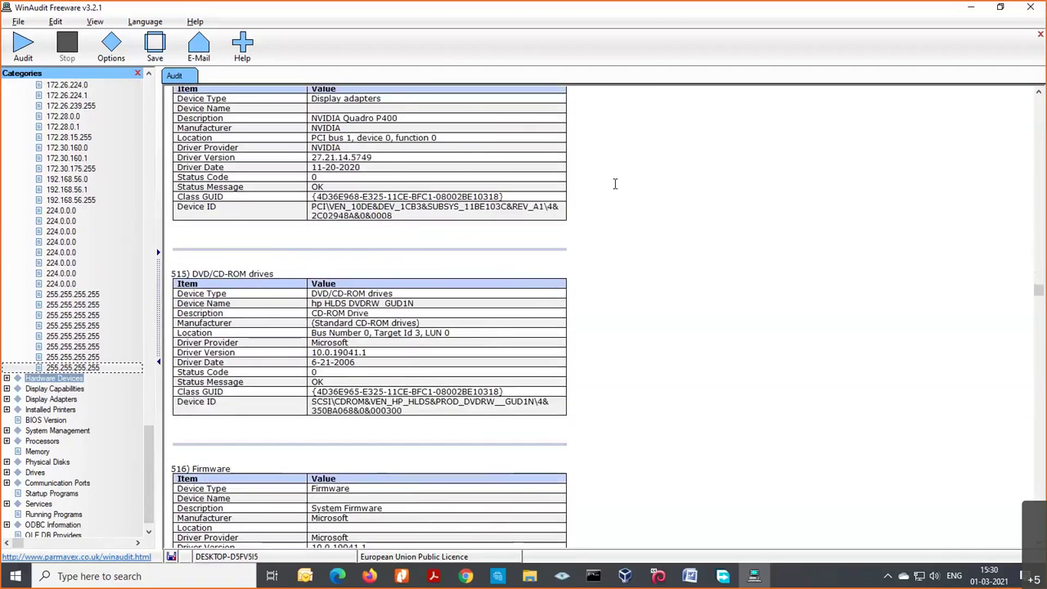
scroll(616, 183, down, 10)
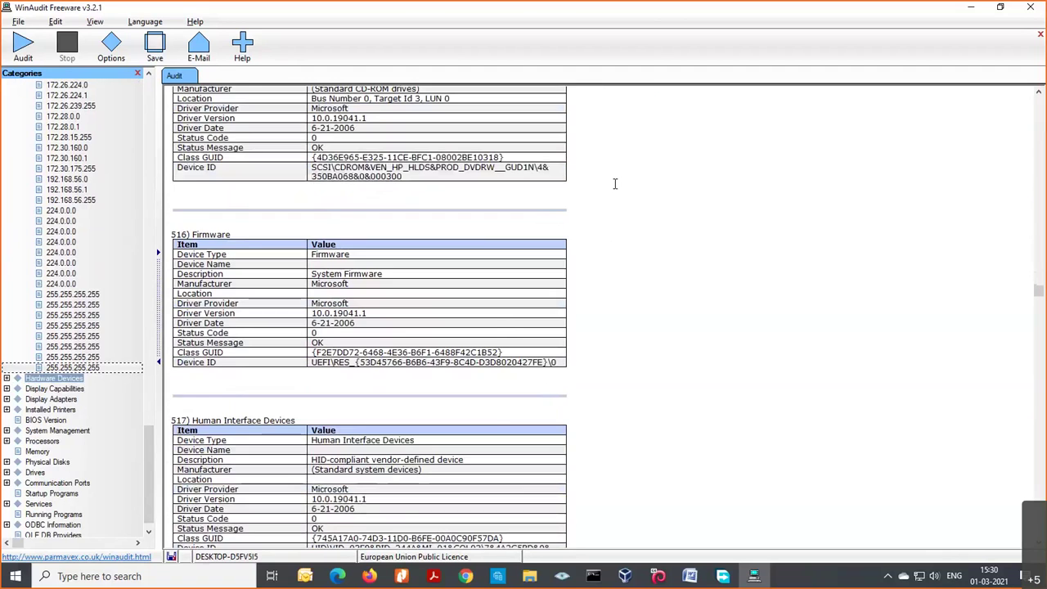
scroll(616, 183, down, 4)
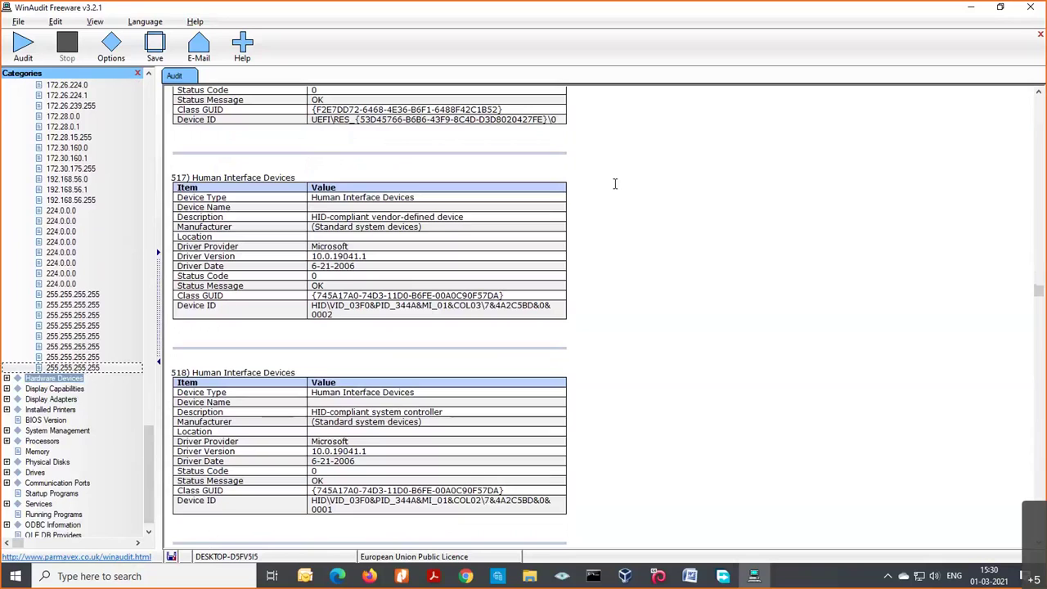
scroll(615, 183, down, 8)
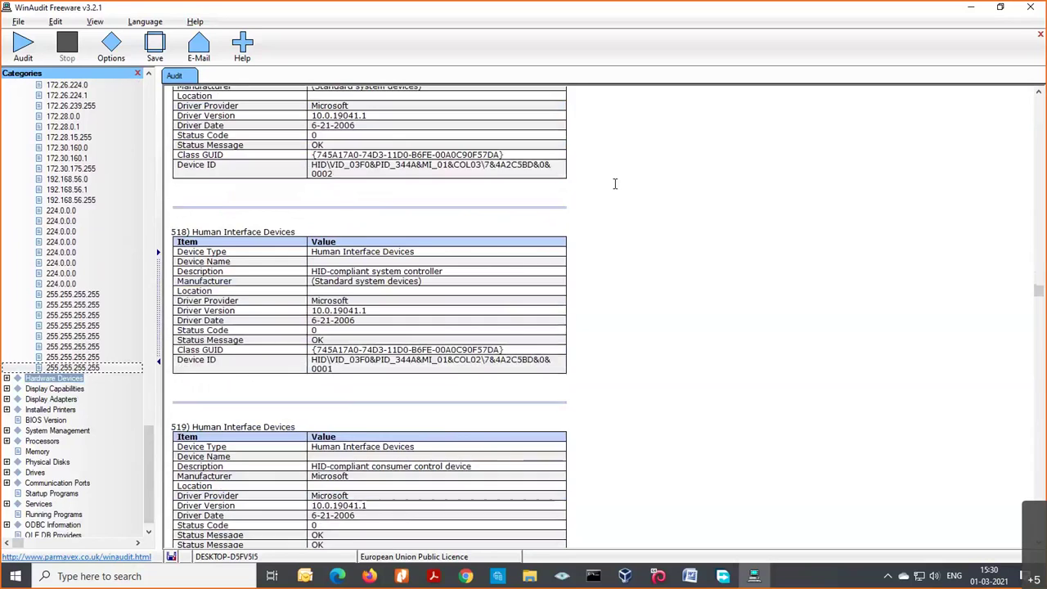
scroll(616, 183, down, 15)
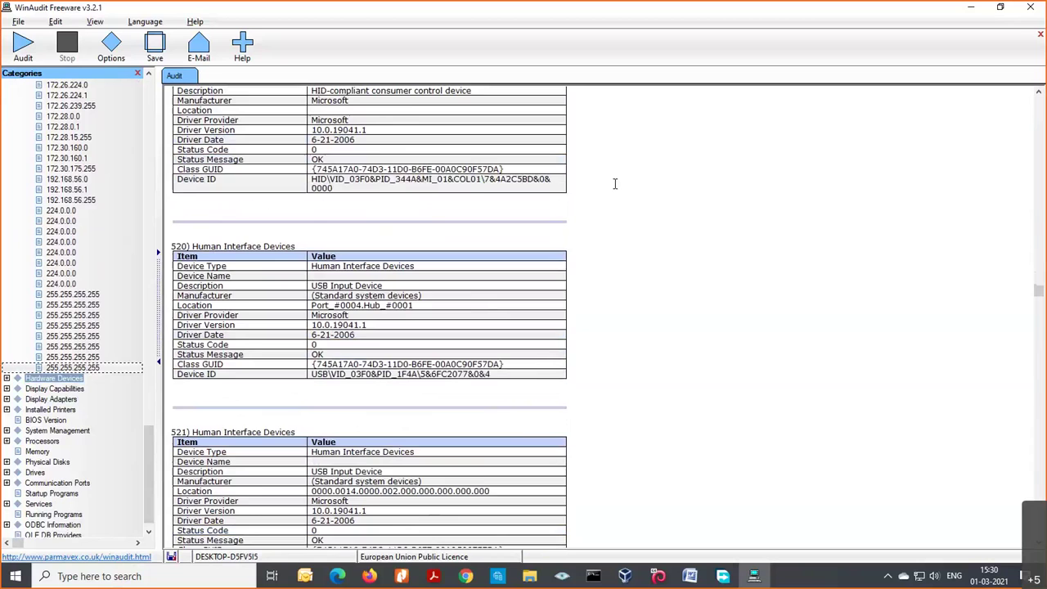
scroll(615, 183, down, 18)
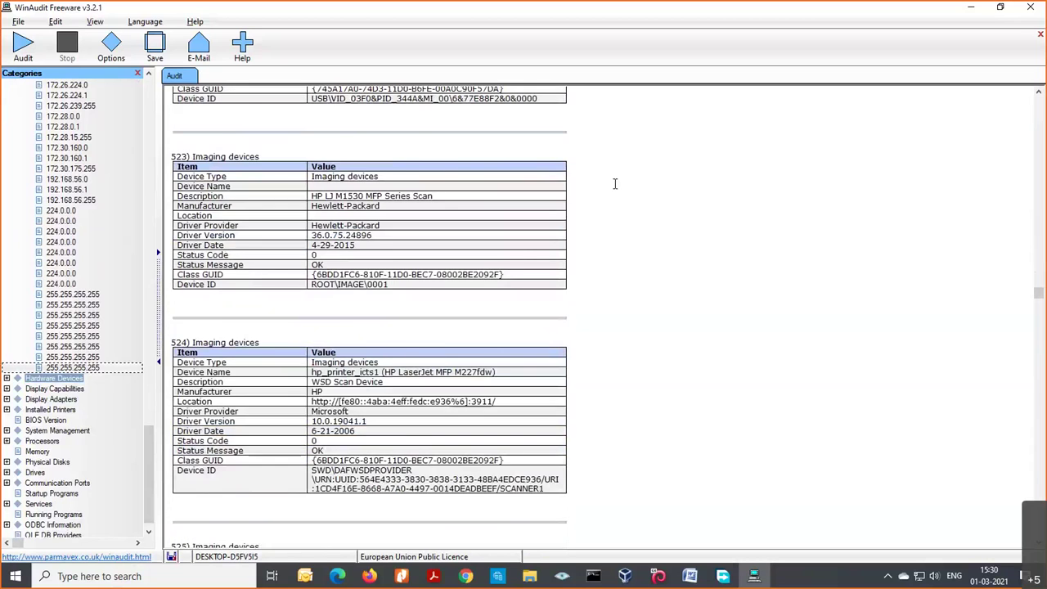
scroll(615, 183, down, 20)
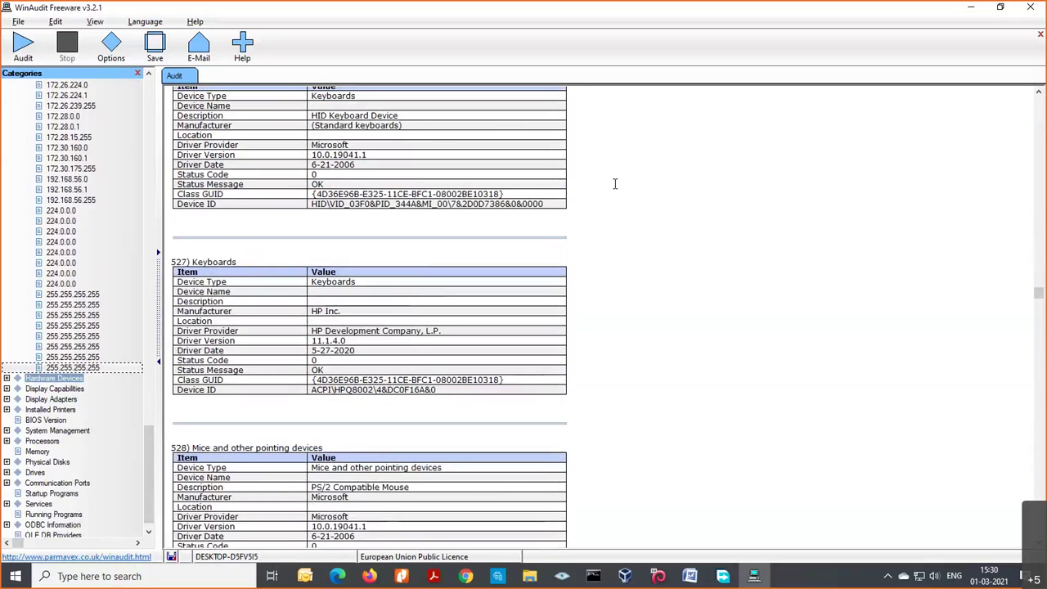
scroll(615, 183, down, 13)
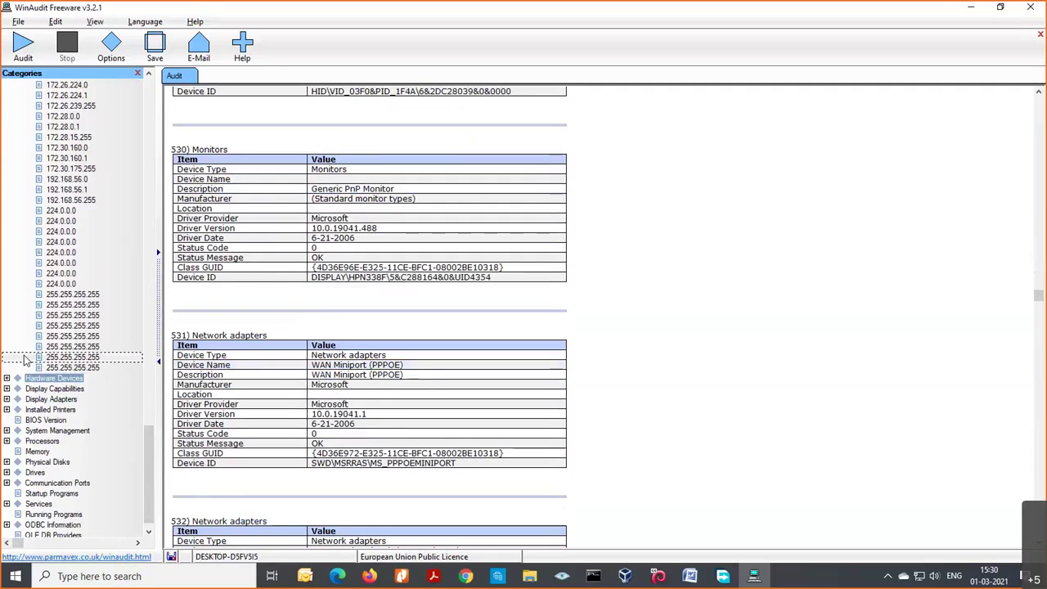
Collapse the Routing Table and Hardware Devices lists in the category tree.
click(7, 379)
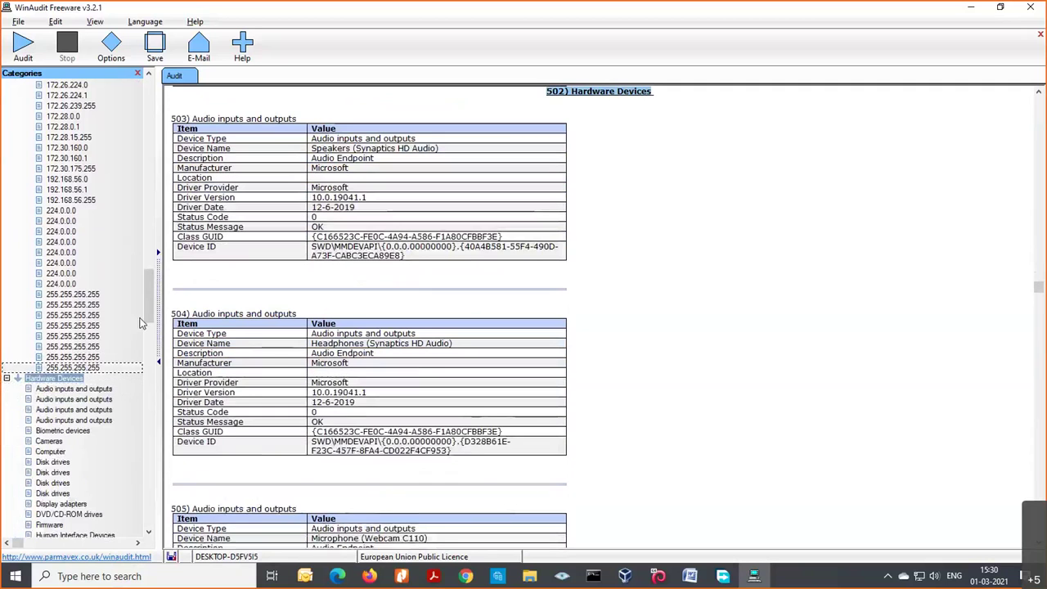
drag(149, 305, 153, 259)
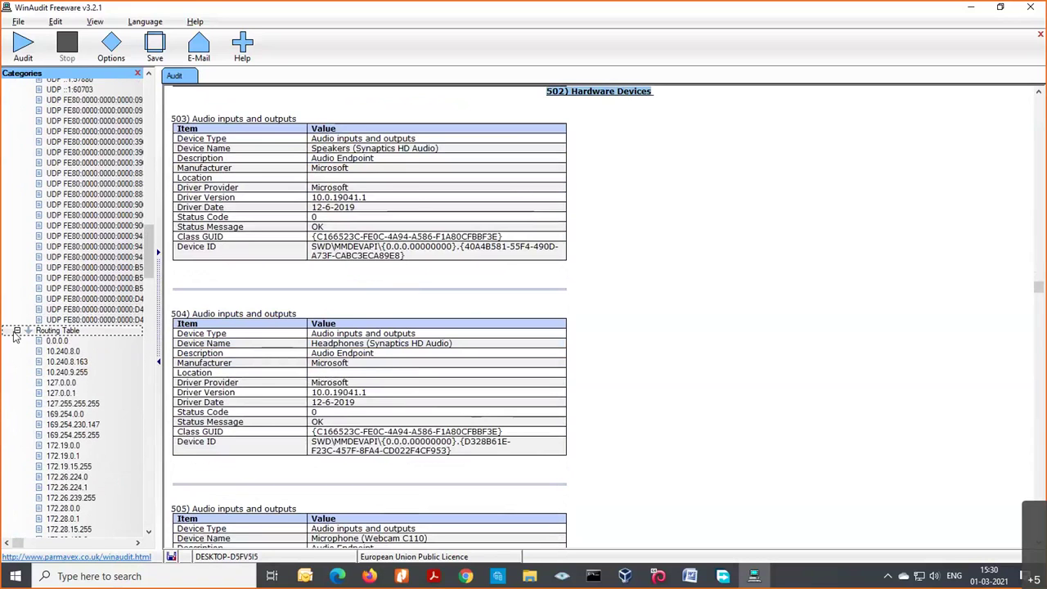
click(17, 330)
click(15, 340)
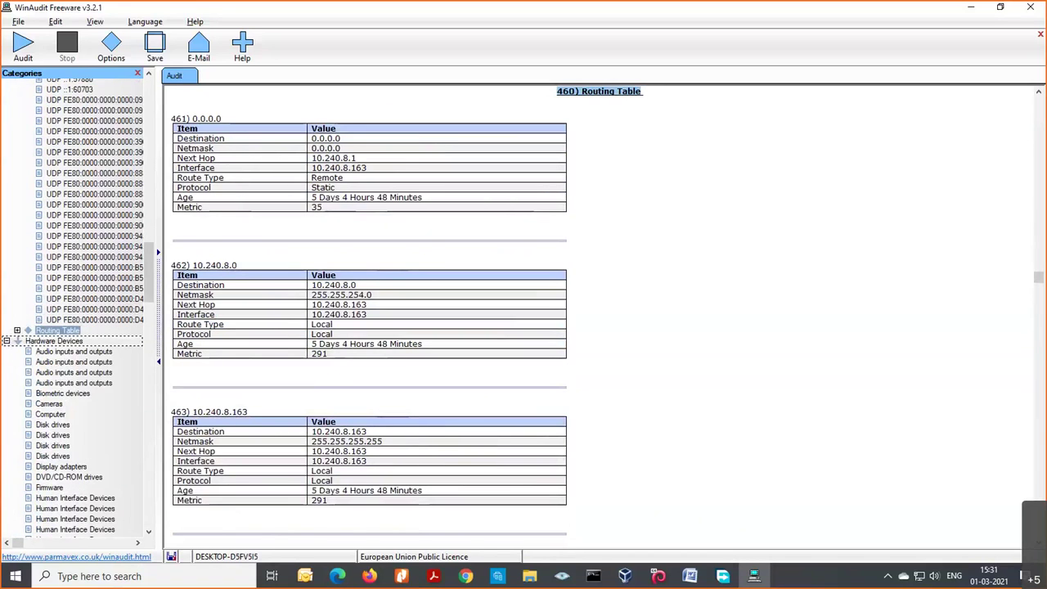
click(6, 340)
Open the Display Capabilities section, review the display details, and highlight the Display Adapters heading below them.
click(6, 375)
click(16, 375)
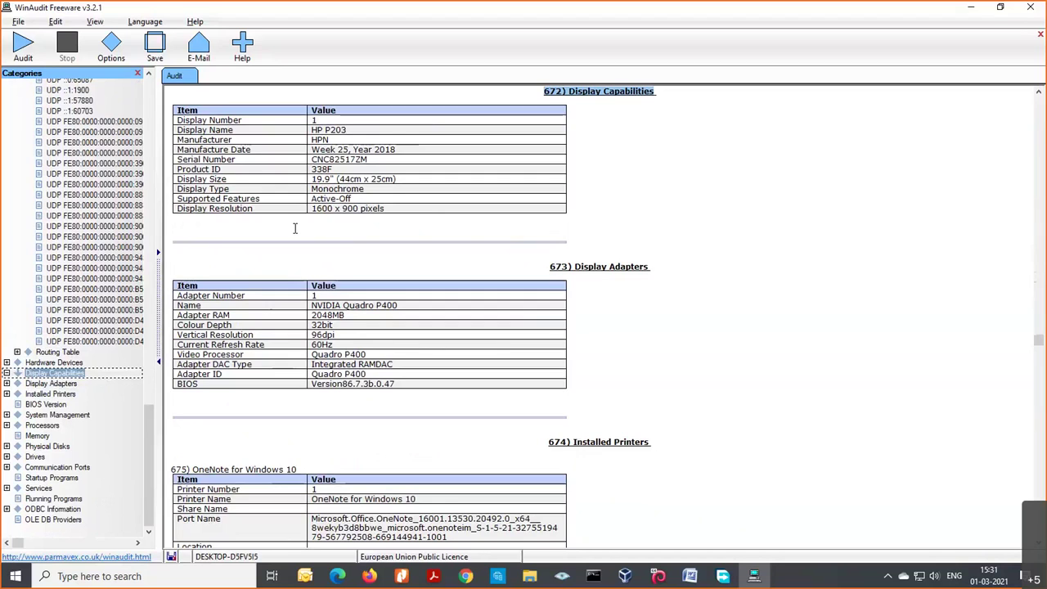
click(567, 264)
triple_click(567, 266)
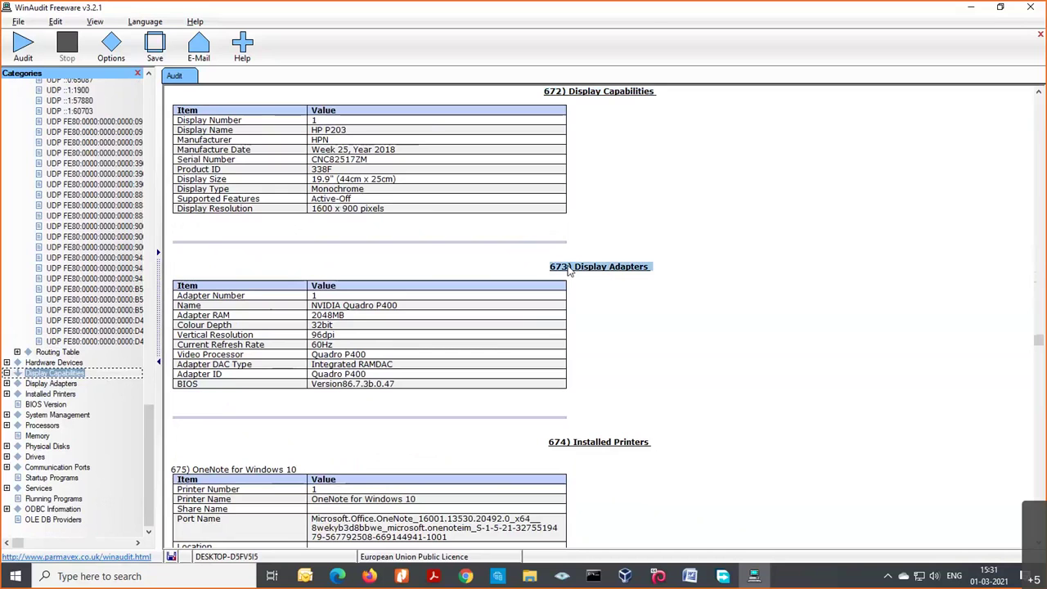
Expand Display Adapters and Installed Printers, and look through the first printer entries down to Microsoft Print to PDF.
click(7, 383)
click(8, 394)
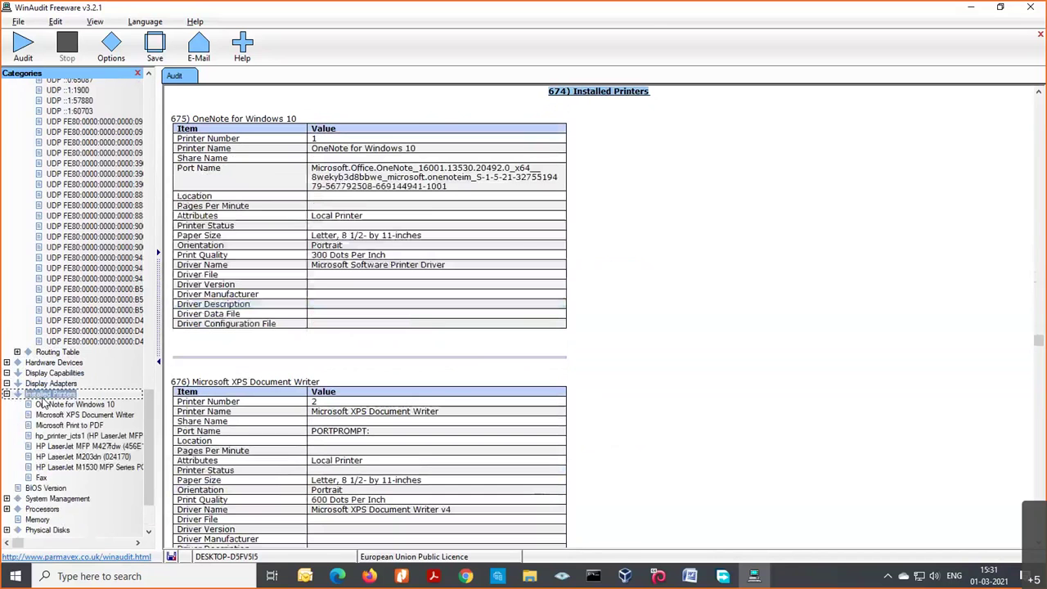
scroll(634, 303, down, 1)
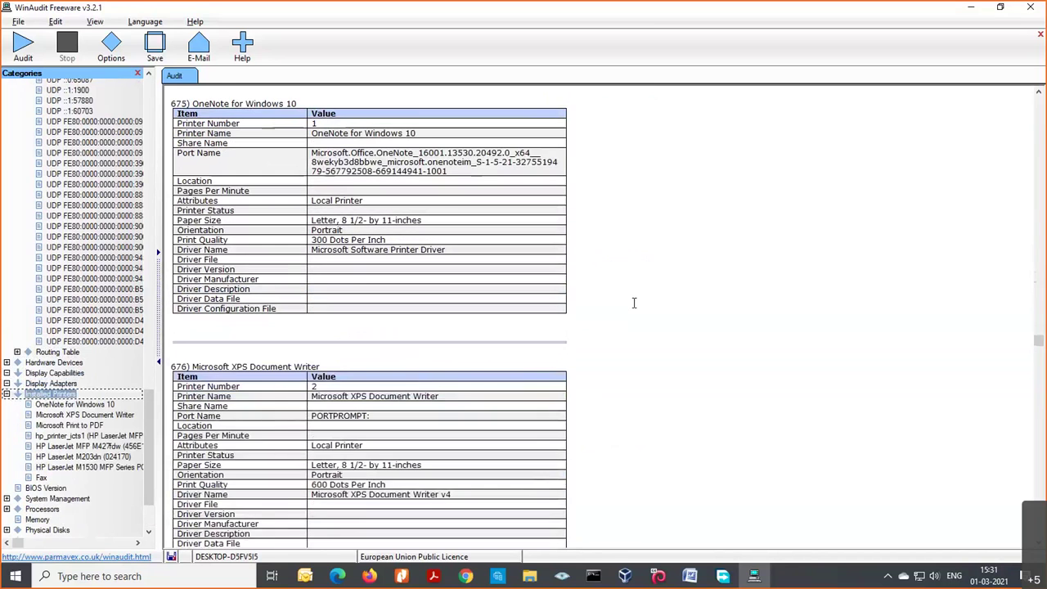
scroll(634, 302, down, 3)
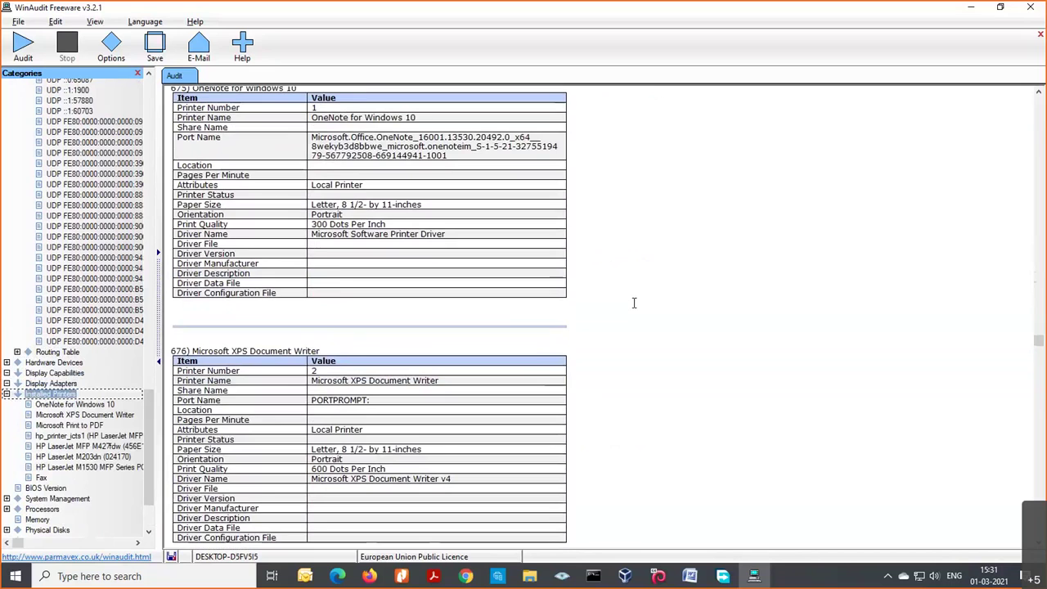
scroll(633, 302, down, 3)
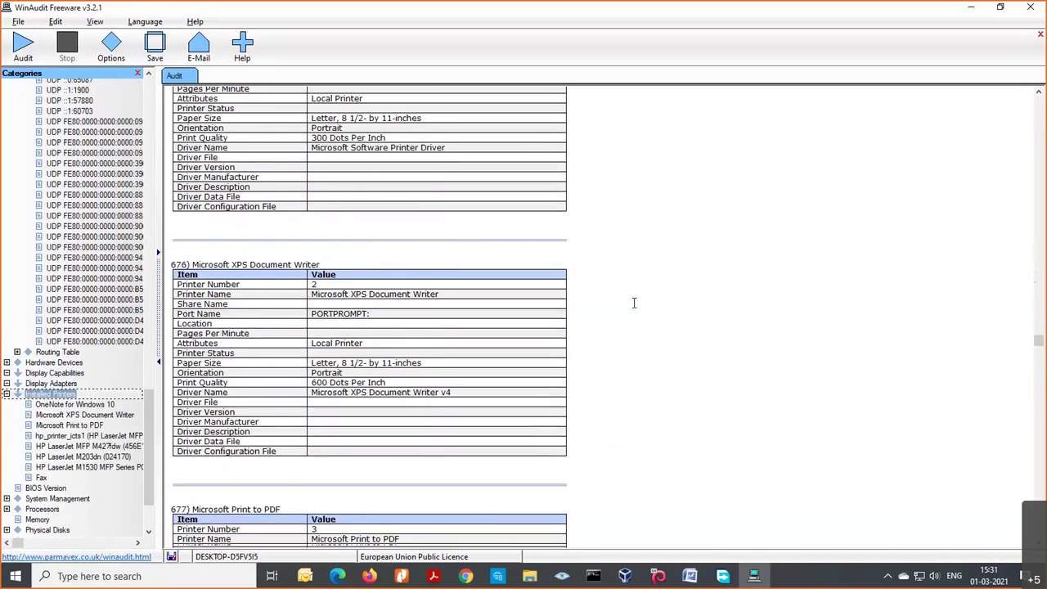
scroll(633, 302, down, 1)
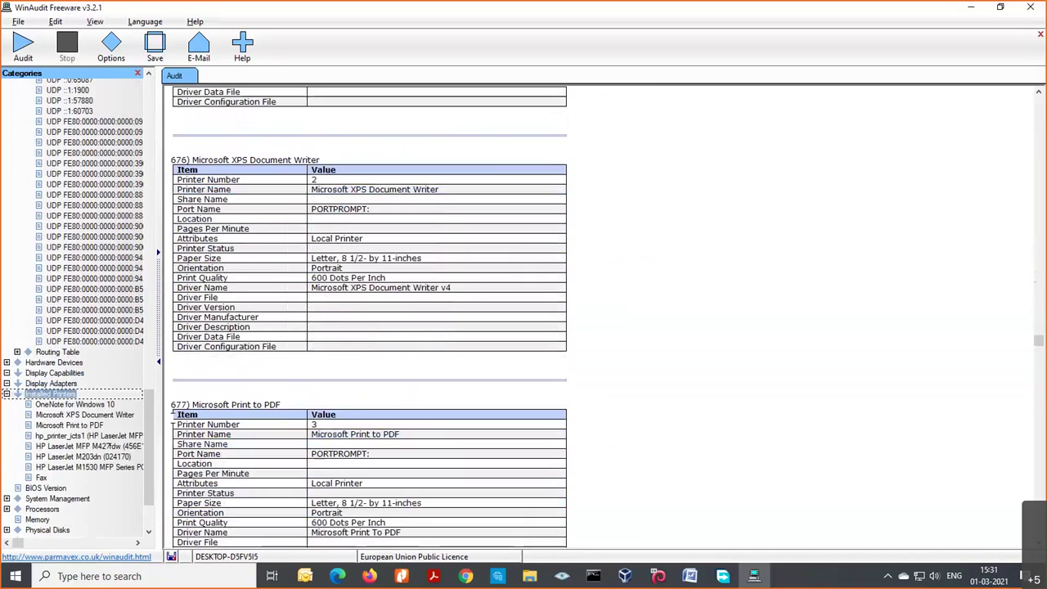
Open the BIOS Version section and look on to the BIOS Details table below it.
click(16, 491)
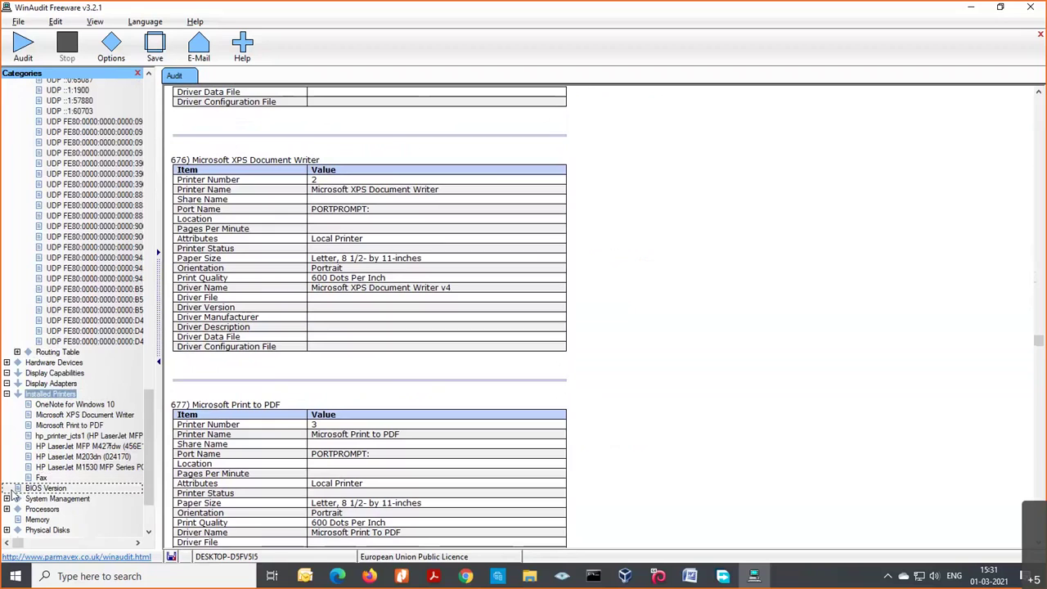
click(41, 489)
scroll(554, 347, down, 3)
scroll(554, 346, down, 3)
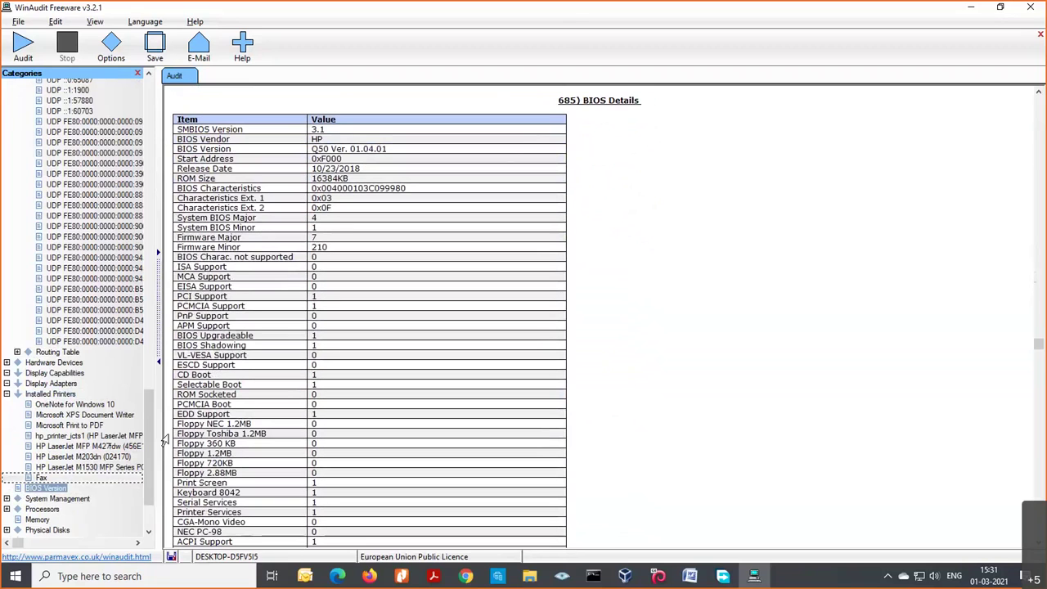
scroll(148, 462, down, 1)
scroll(145, 462, down, 2)
Expand System Management, open its BIOS Details, and review the supported features down to the end of the table.
click(57, 415)
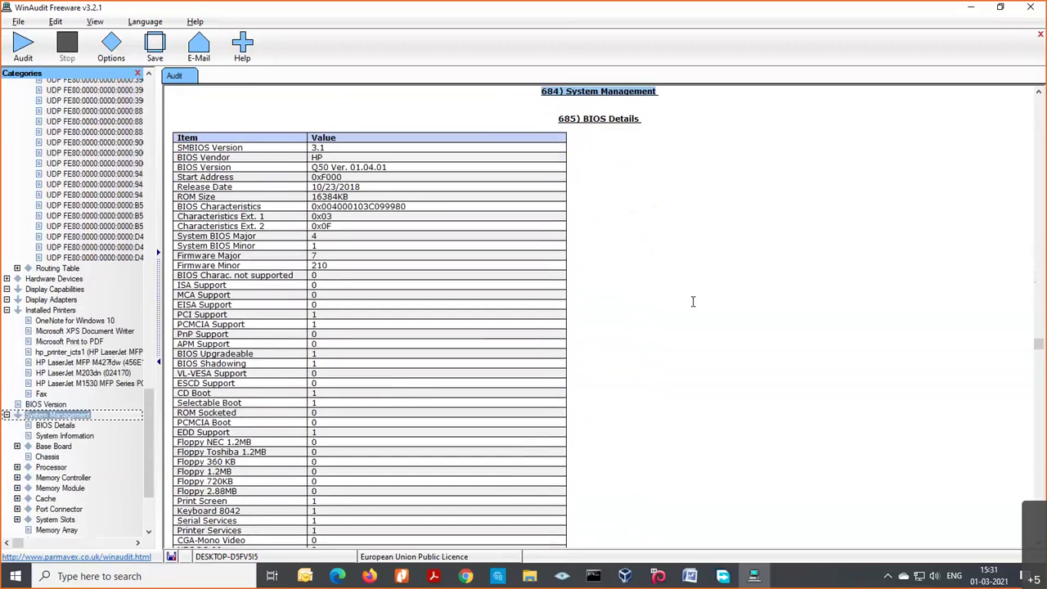
click(66, 426)
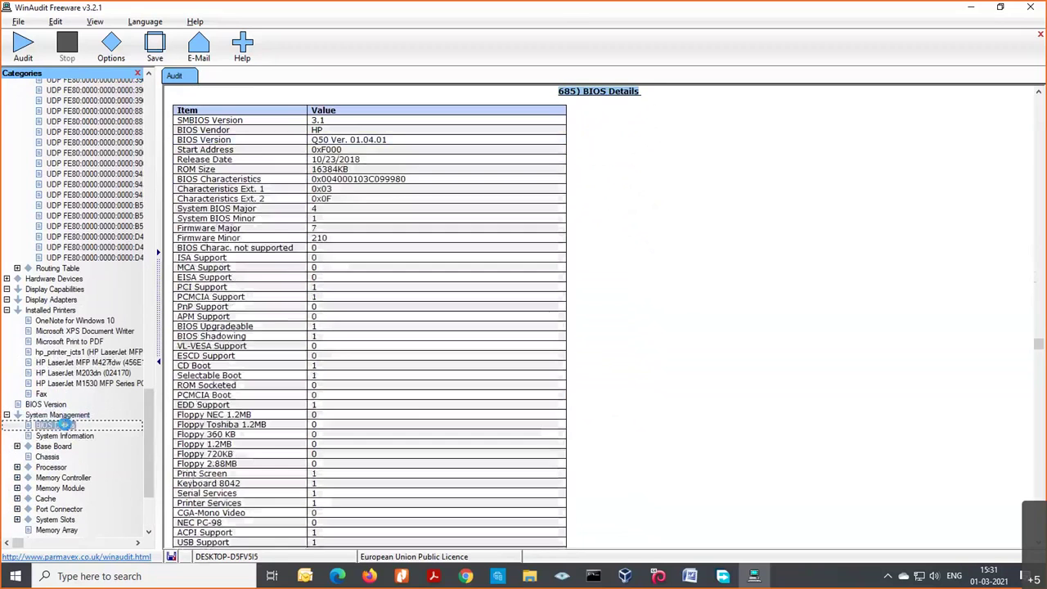
scroll(602, 315, down, 1)
scroll(602, 315, down, 3)
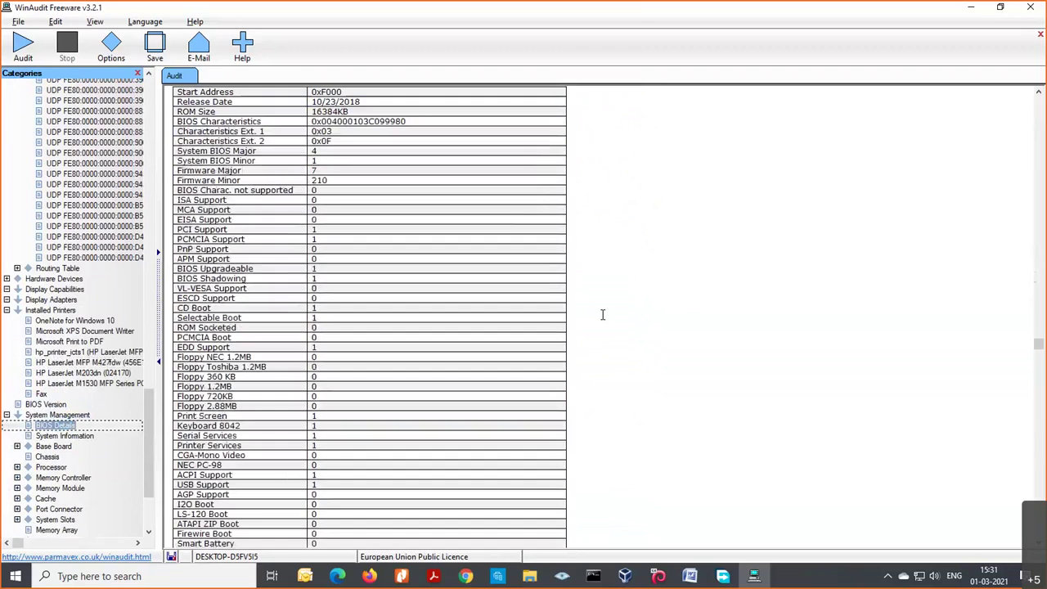
scroll(598, 313, down, 5)
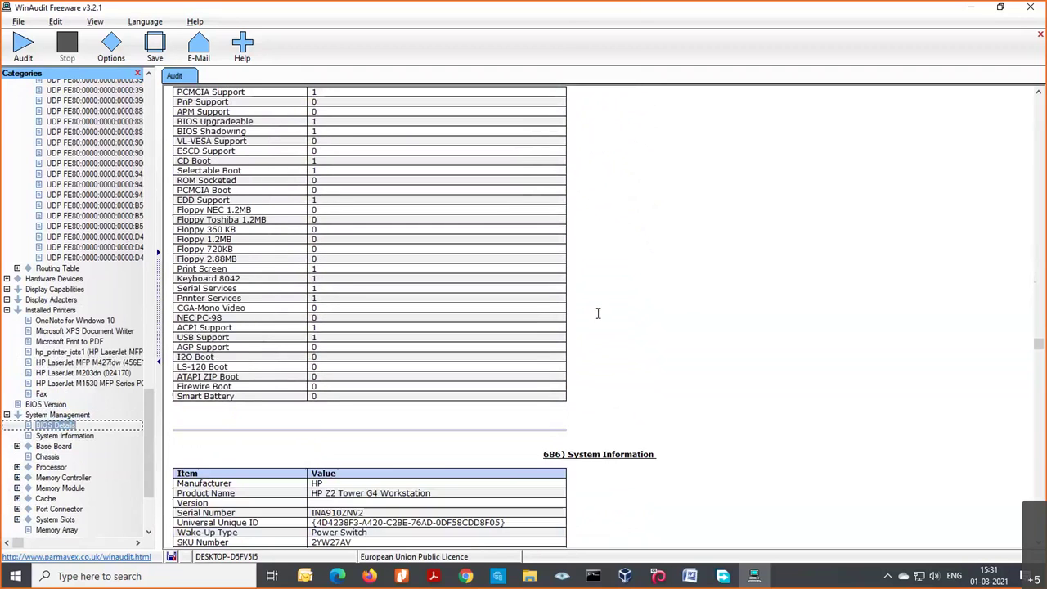
scroll(465, 322, up, 1)
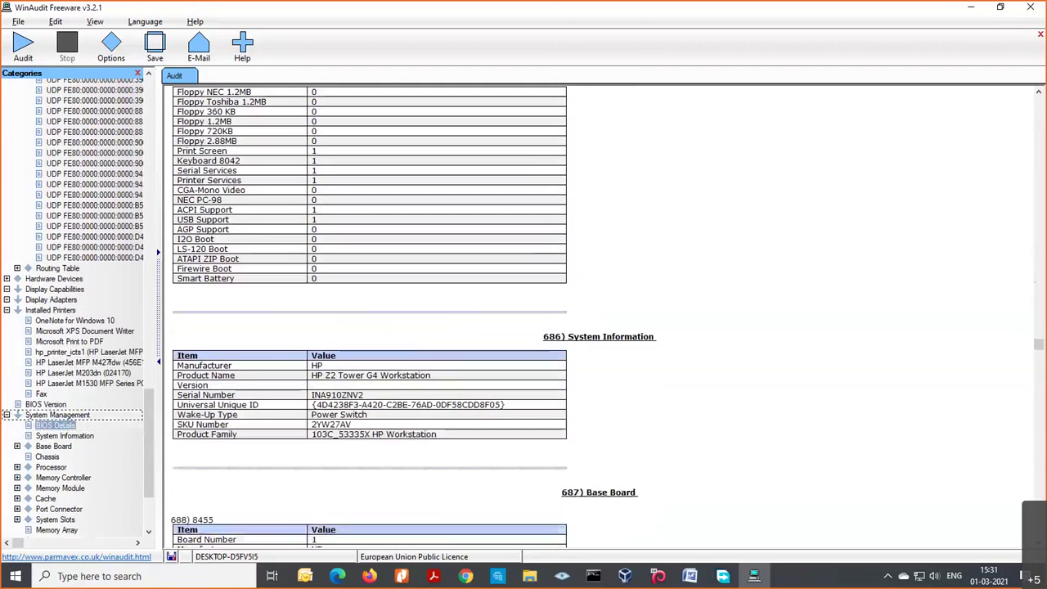
View the System Information, Base Board 8455 and Chassis details under System Management.
click(64, 435)
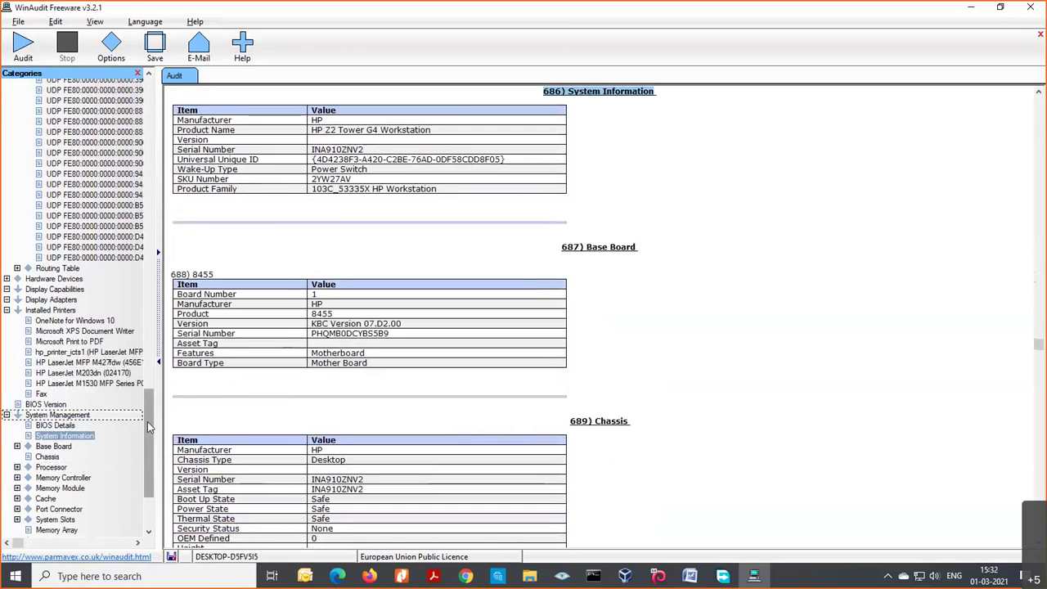
drag(147, 422, 144, 454)
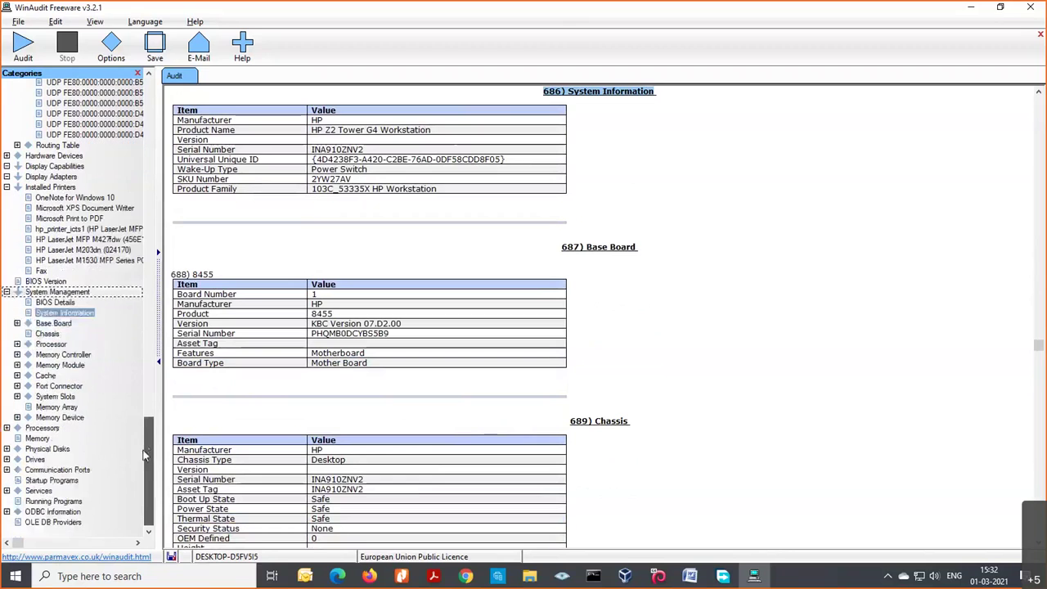
click(28, 324)
double_click(54, 324)
click(53, 334)
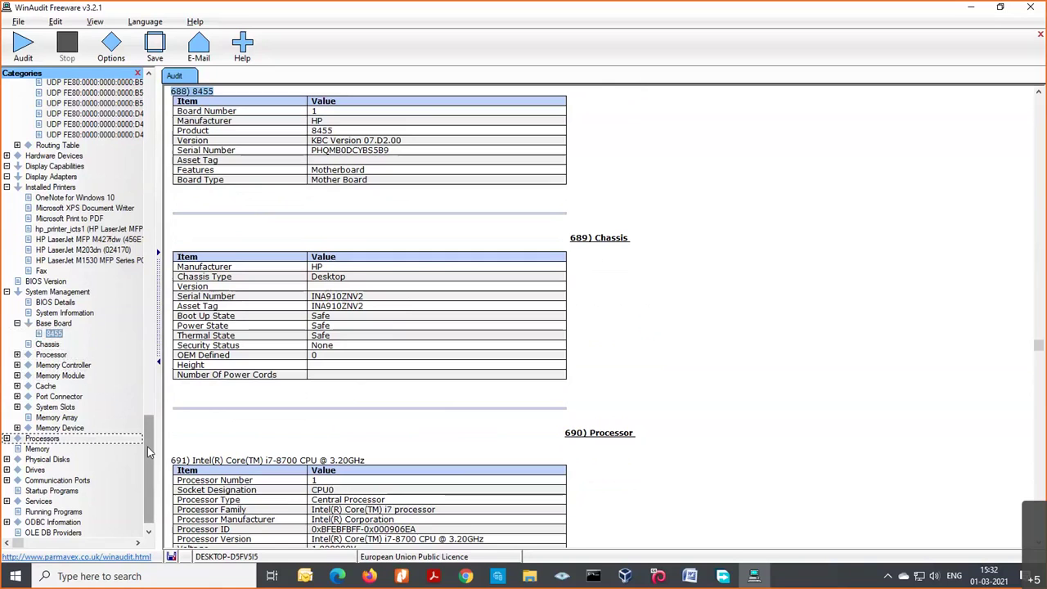
click(46, 344)
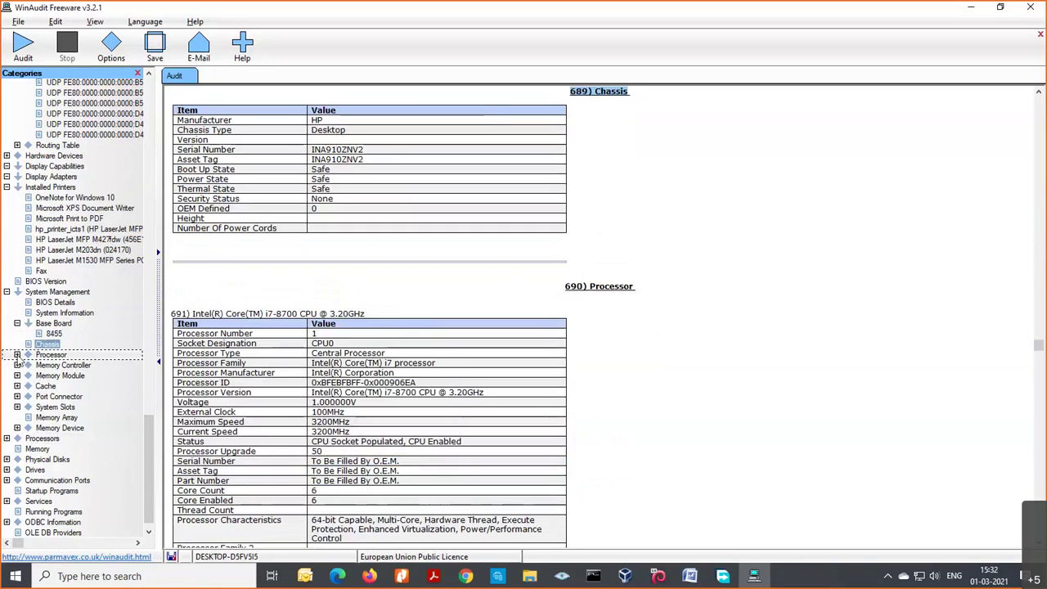
Examine the Processor, Memory Controller and Cache entries under System Management.
double_click(50, 354)
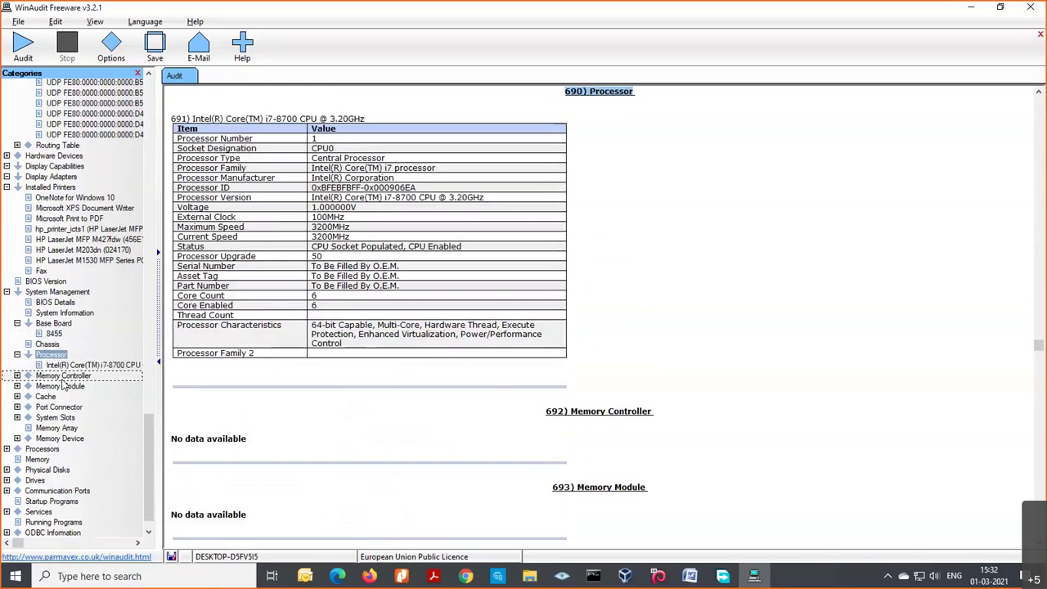
click(62, 377)
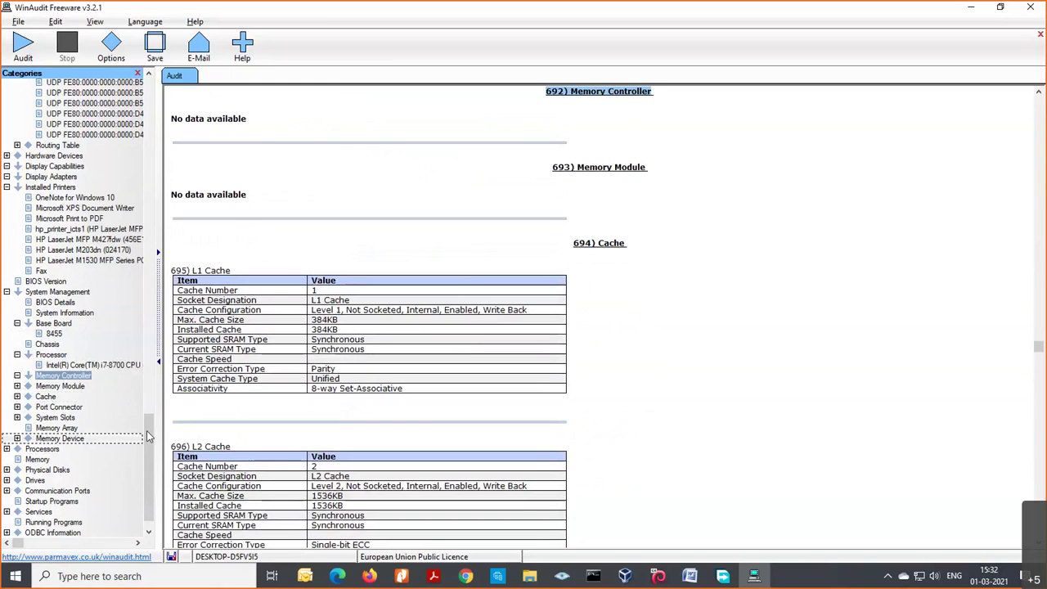
click(46, 397)
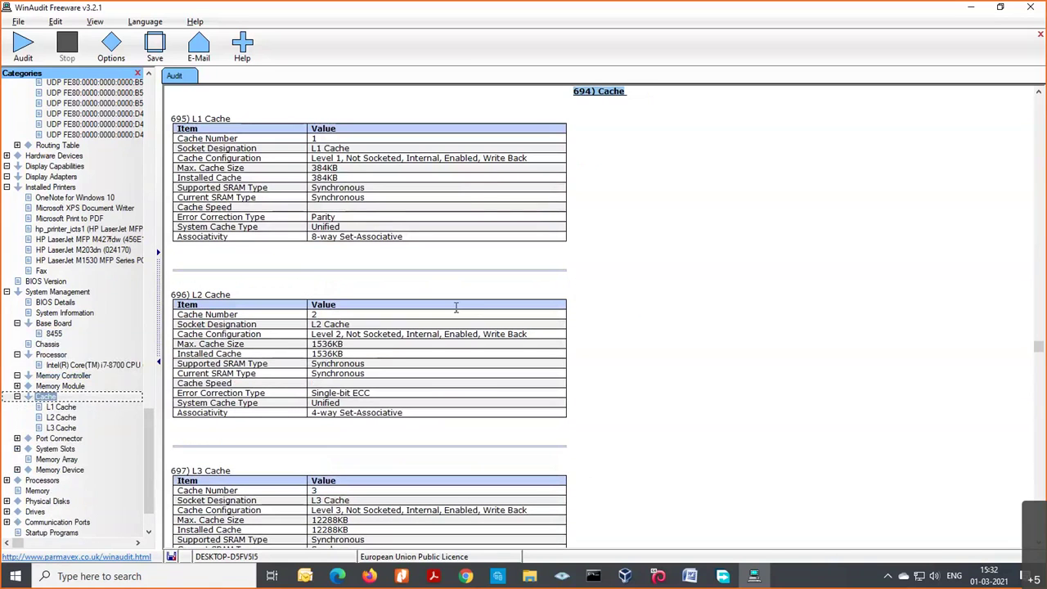
scroll(147, 458, down, 2)
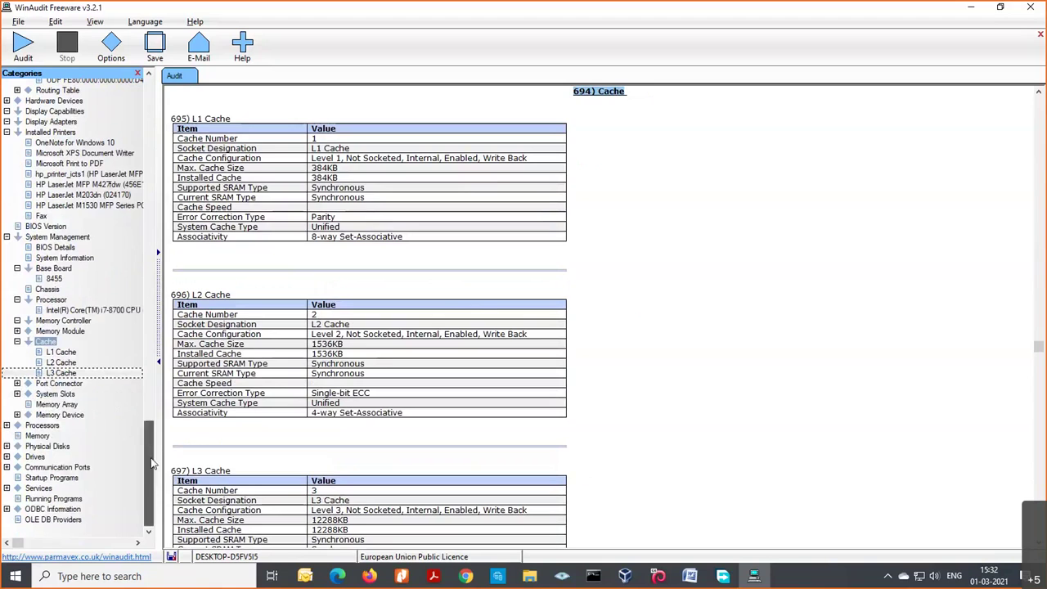
View the top-level Processors section, and expand Physical Disks to examine the installed drives.
click(45, 428)
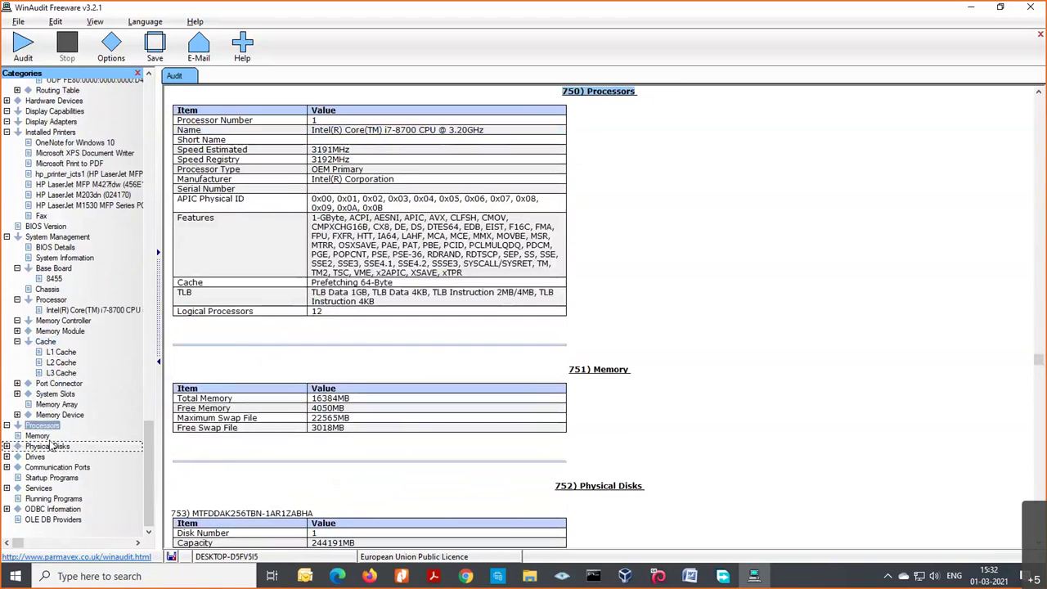
click(43, 447)
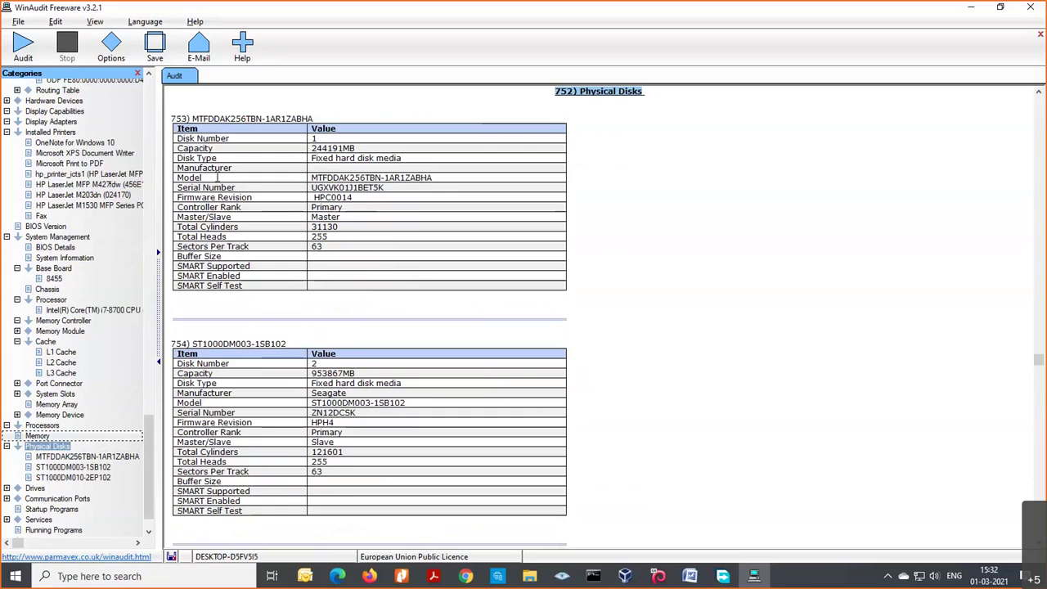
Examine the details of the three physical disks, highlighting the model names MTFDDAK256TBN-1AR1ZABHA and ST1000DM003-1SB102.
drag(191, 118, 313, 117)
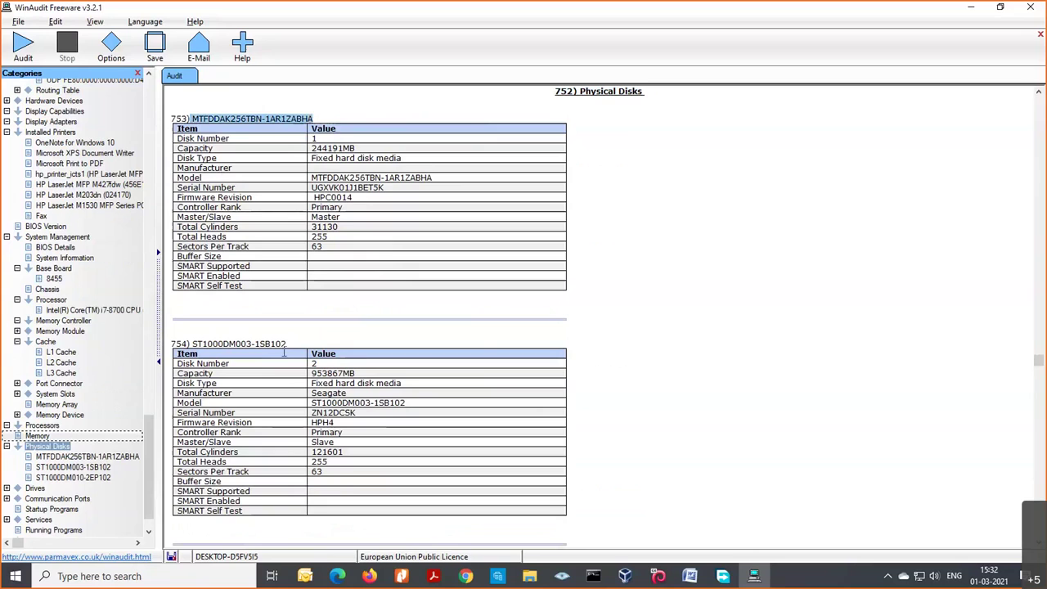
drag(192, 344, 288, 344)
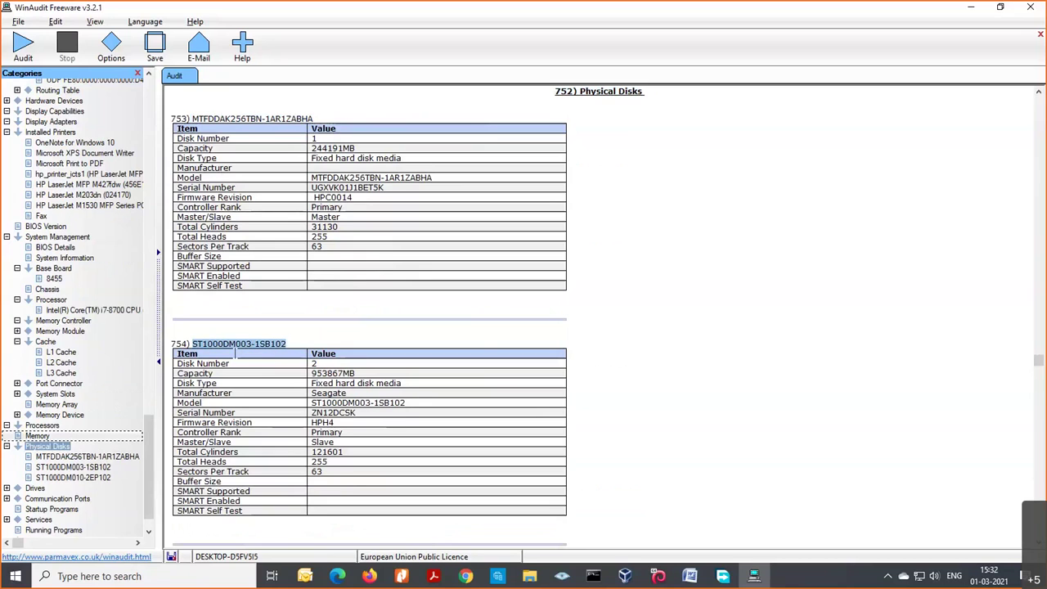
scroll(303, 350, down, 3)
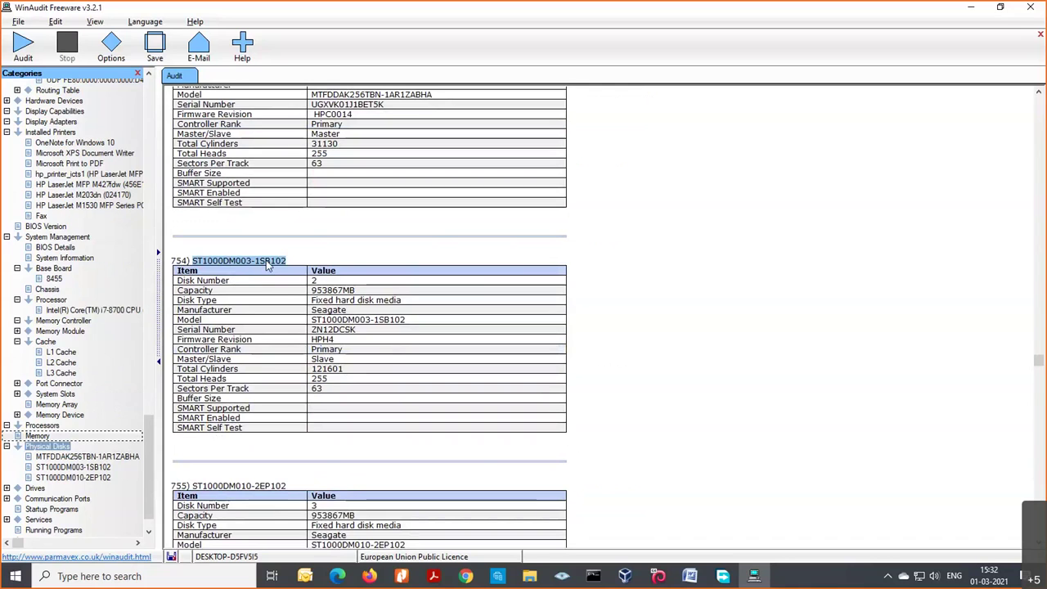
scroll(321, 347, down, 5)
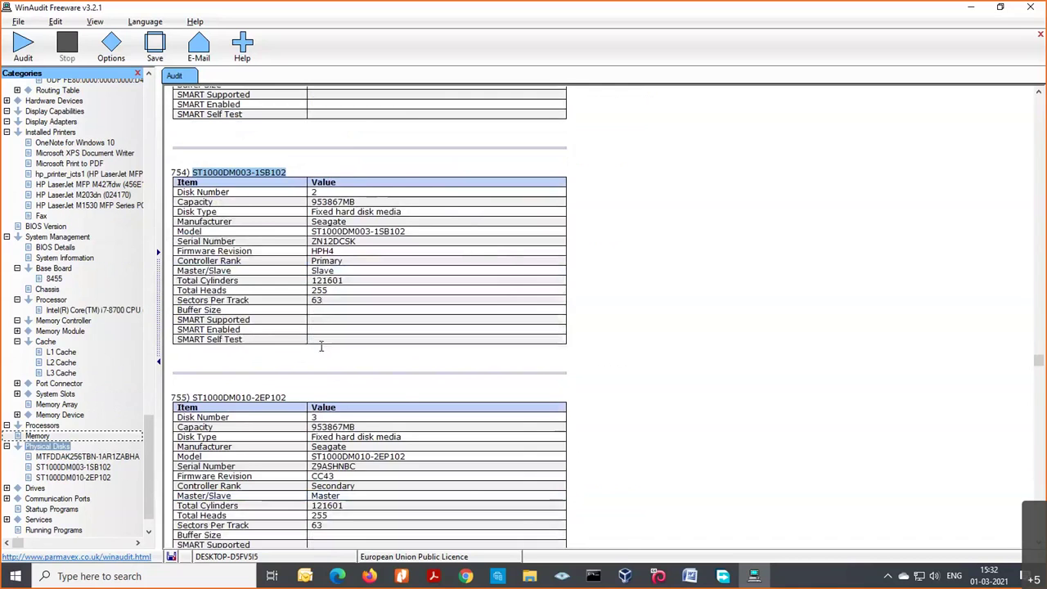
scroll(321, 347, down, 5)
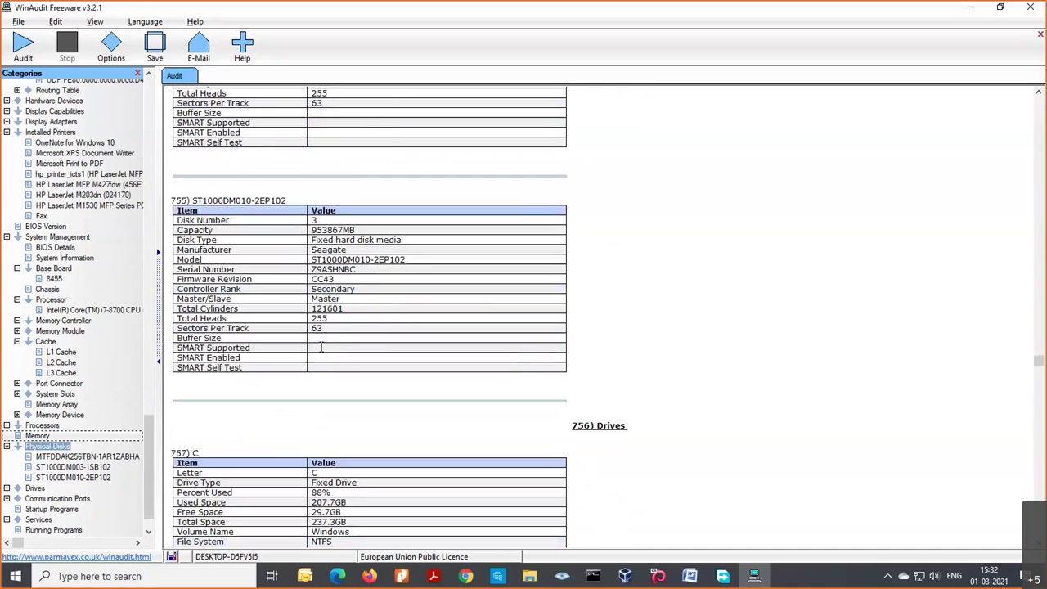
Expand the Drives category, view the audit entries of individual drive letters, and collapse the category again.
scroll(140, 461, down, 1)
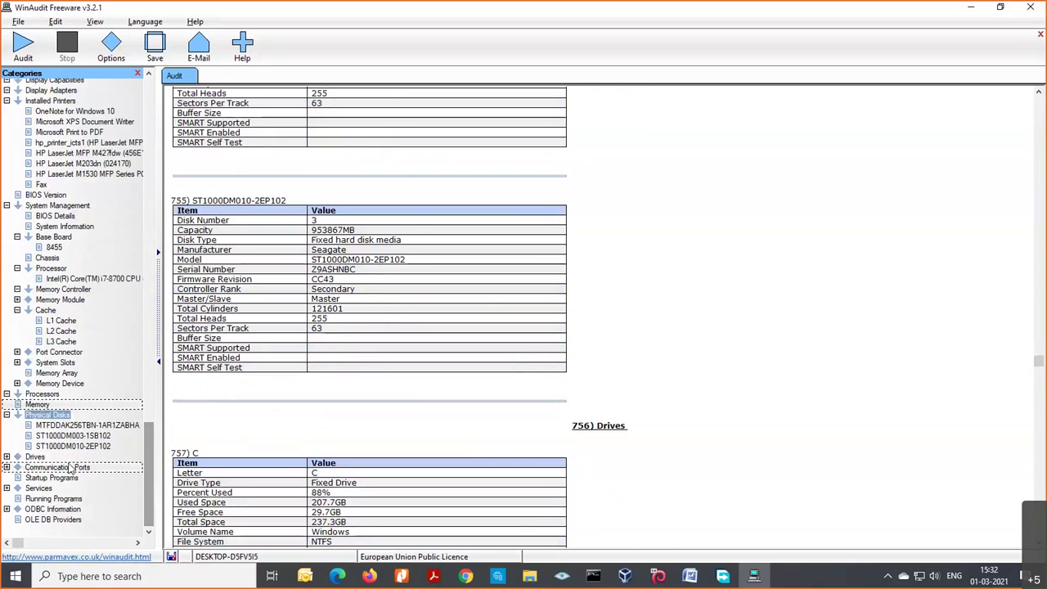
click(35, 456)
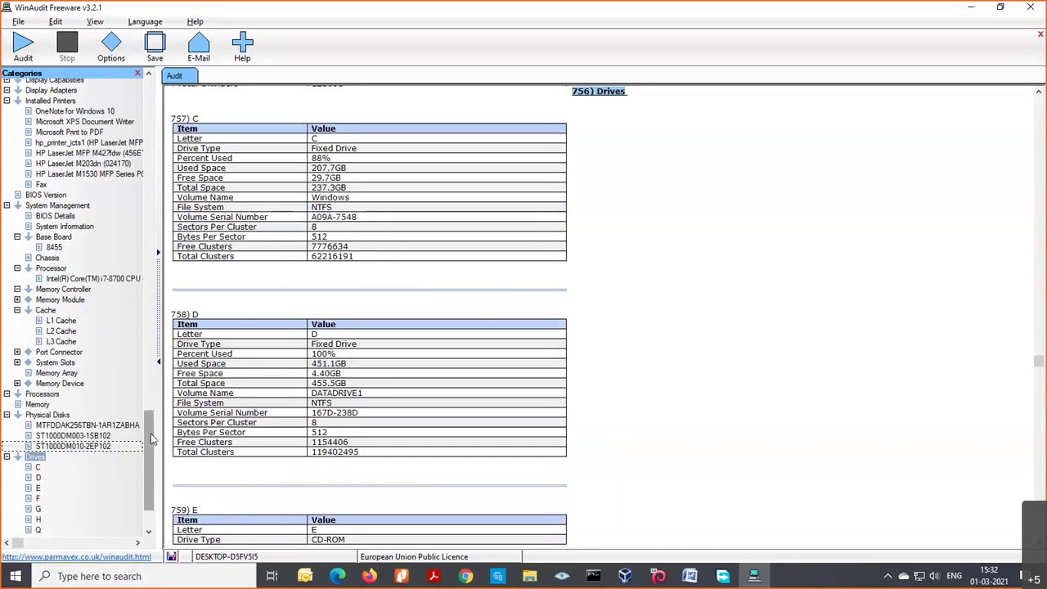
scroll(144, 472, down, 3)
click(38, 456)
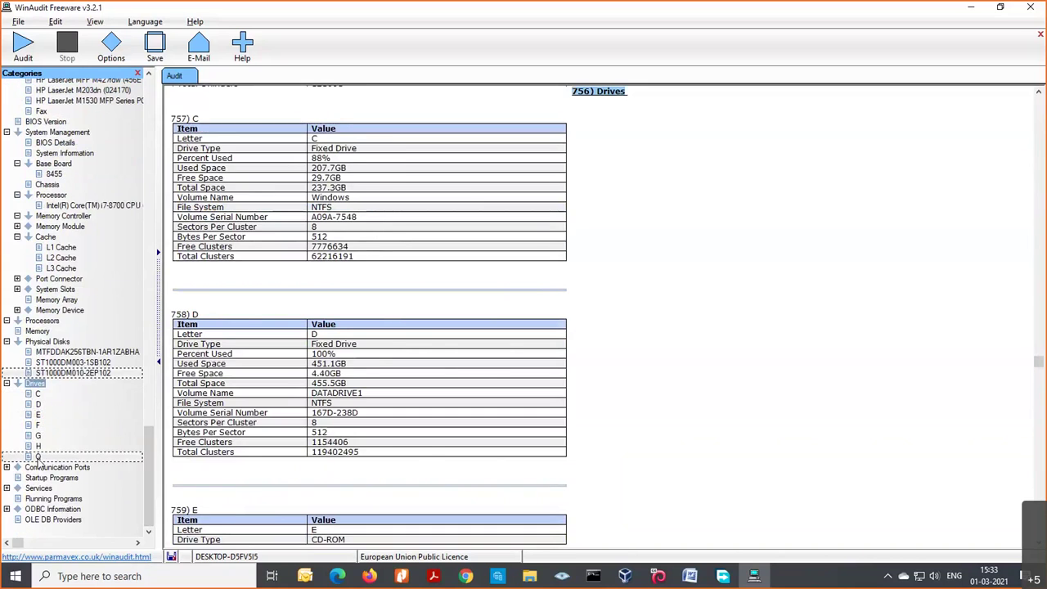
click(37, 446)
click(38, 425)
click(38, 404)
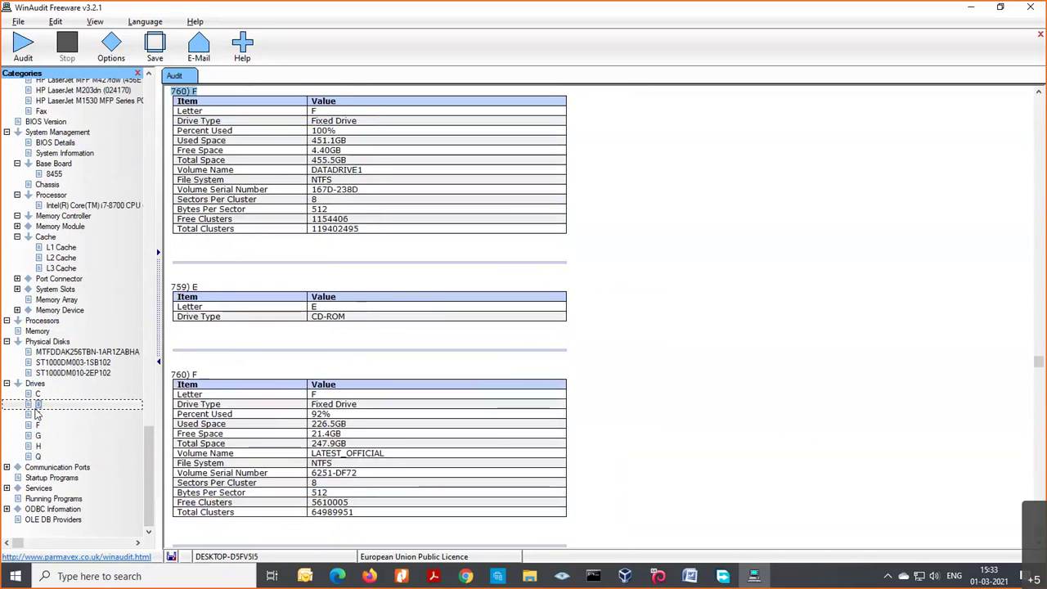
click(8, 384)
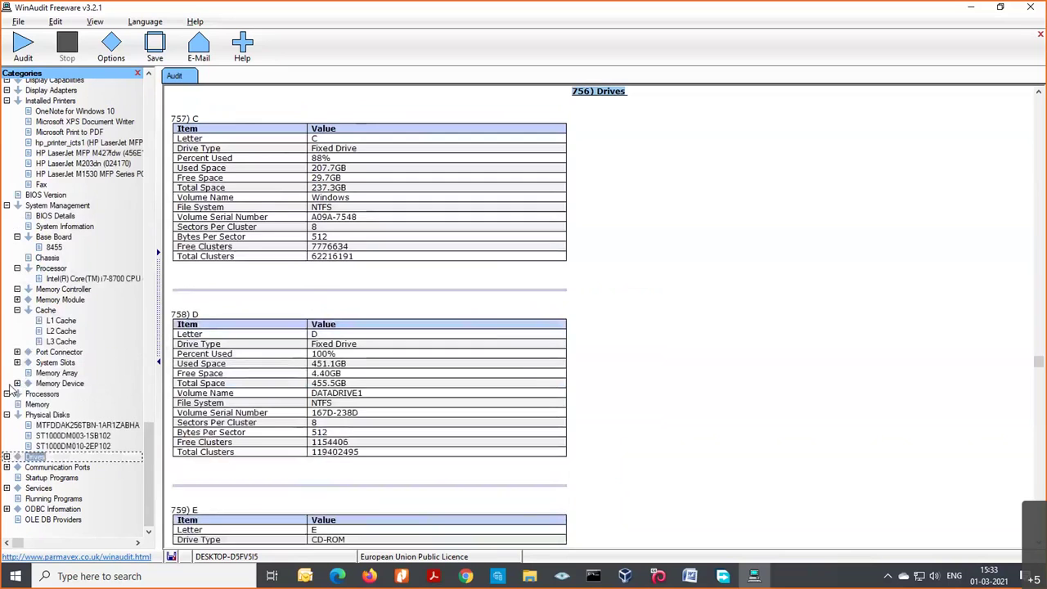
Show the Communication Ports category and review the WSD and Nitro PDF port entries, highlighting the Nitro PDF Port heading.
click(59, 466)
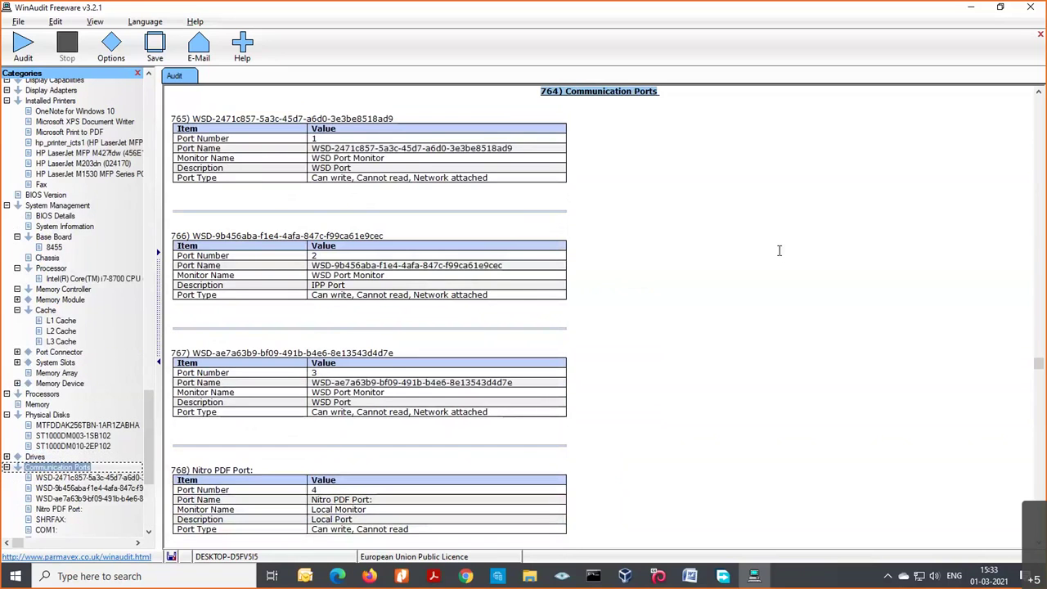
scroll(779, 250, down, 3)
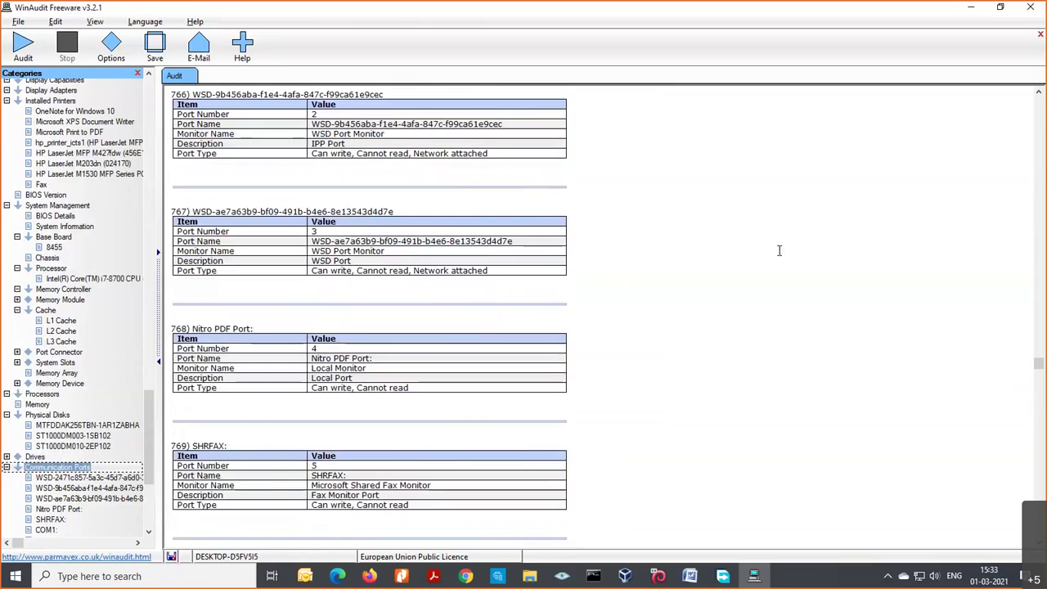
scroll(724, 253, down, 3)
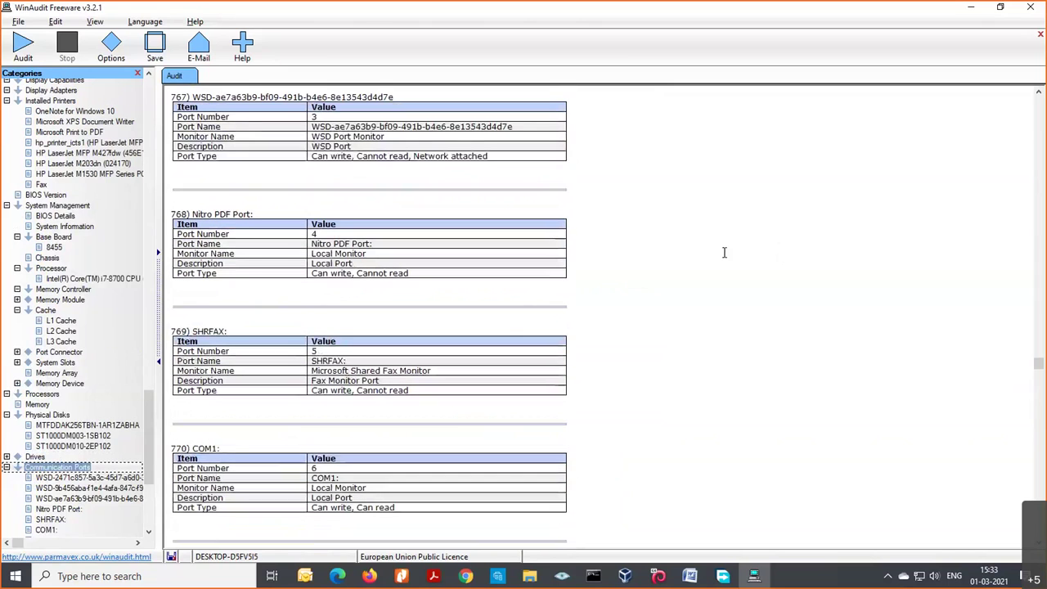
drag(255, 215, 196, 214)
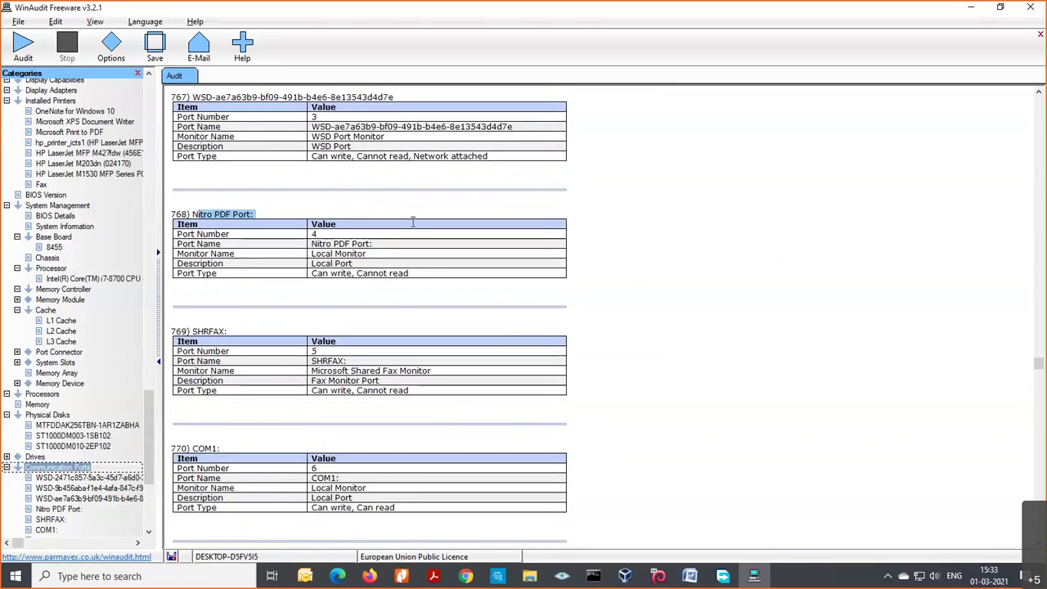
scroll(470, 212, up, 2)
scroll(470, 212, up, 3)
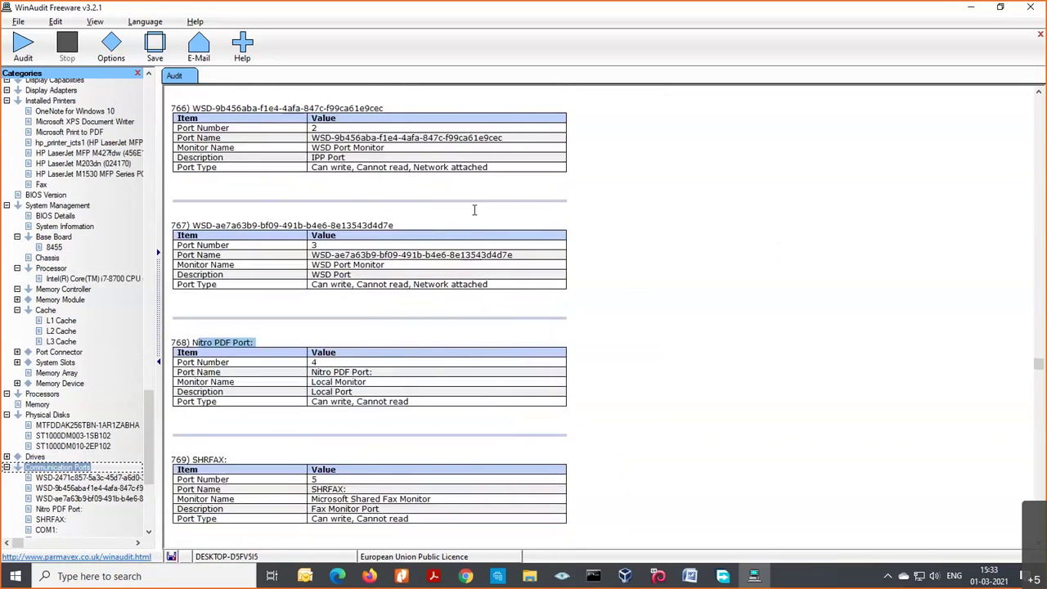
Examine the COM port entries and the FILE and LPT1 ports following them, highlighting the COM1 heading.
scroll(470, 214, down, 12)
scroll(471, 216, down, 2)
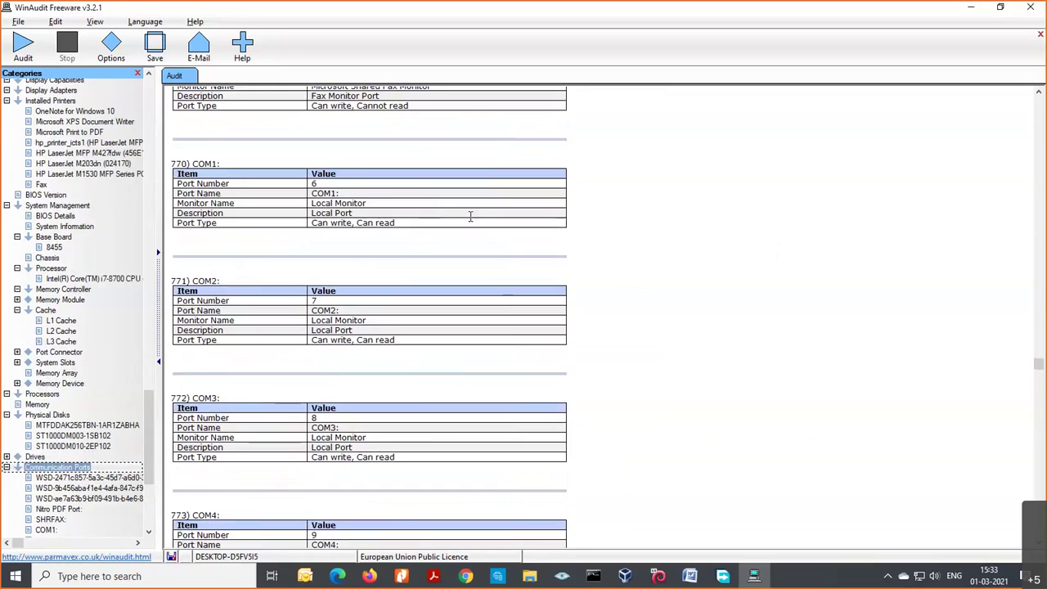
drag(227, 164, 191, 163)
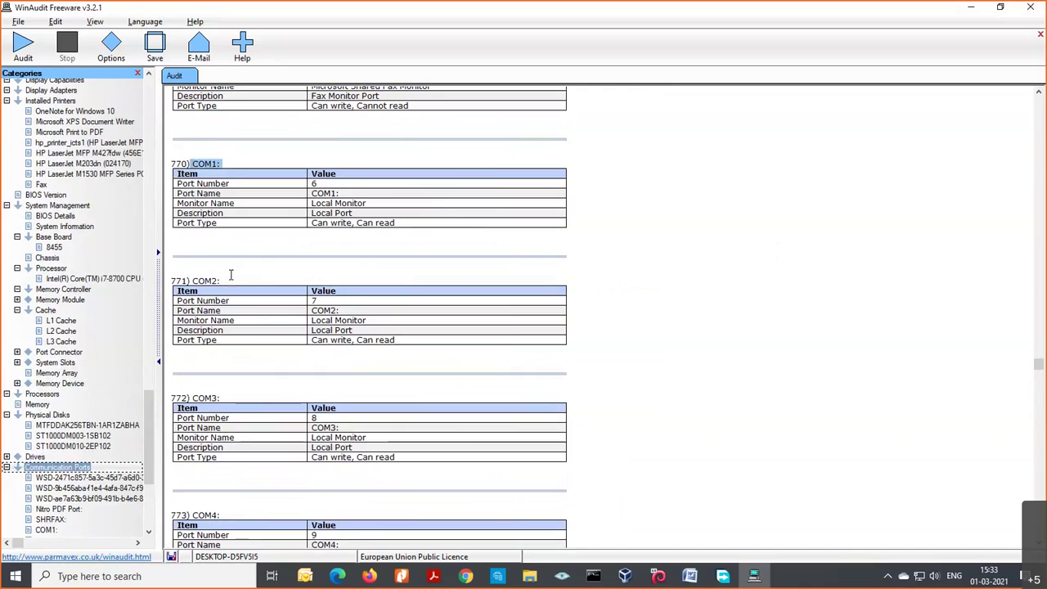
click(182, 280)
drag(218, 398, 204, 401)
scroll(203, 401, down, 10)
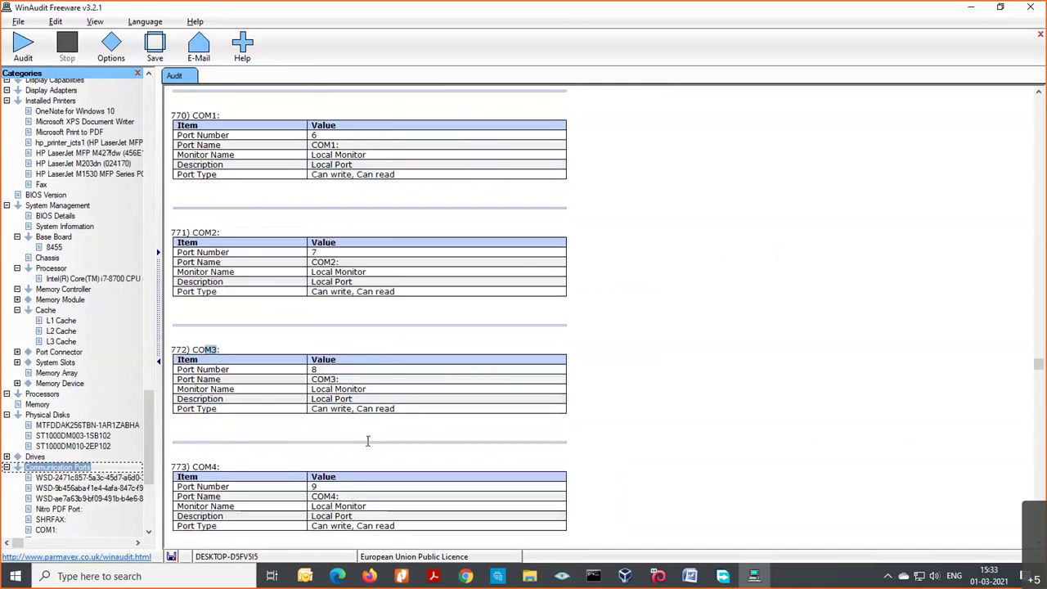
scroll(149, 462, down, 7)
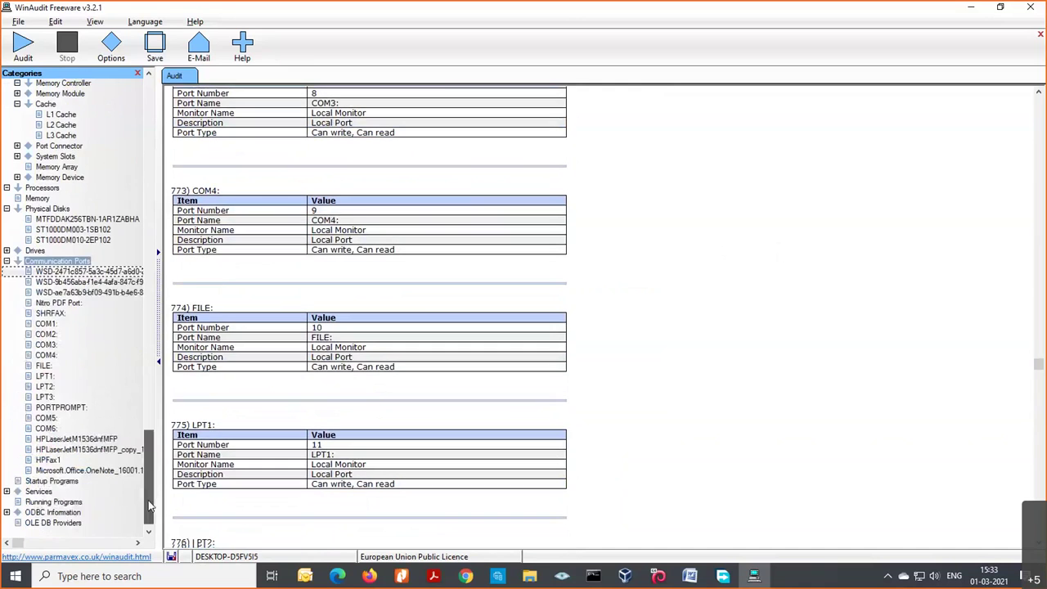
View the Startup Programs list and reveal the hidden notification-area icons for comparison.
click(52, 478)
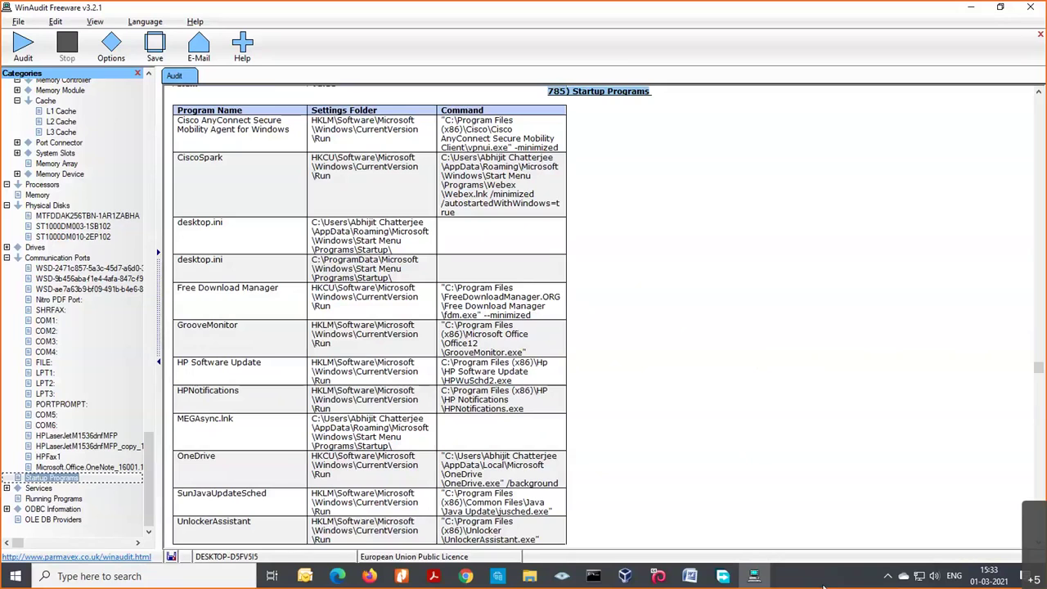
click(1009, 522)
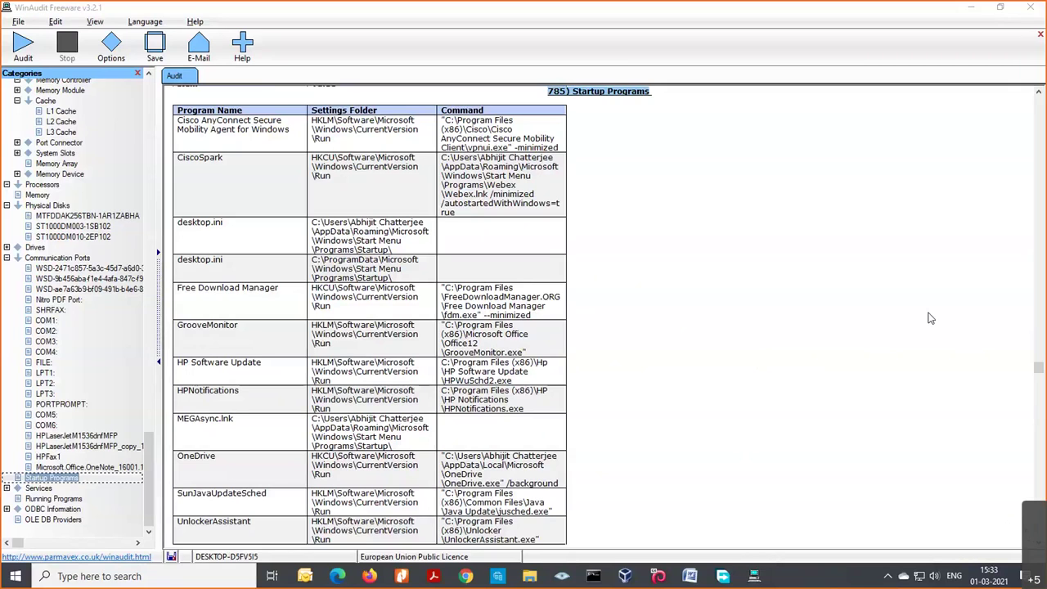
click(888, 576)
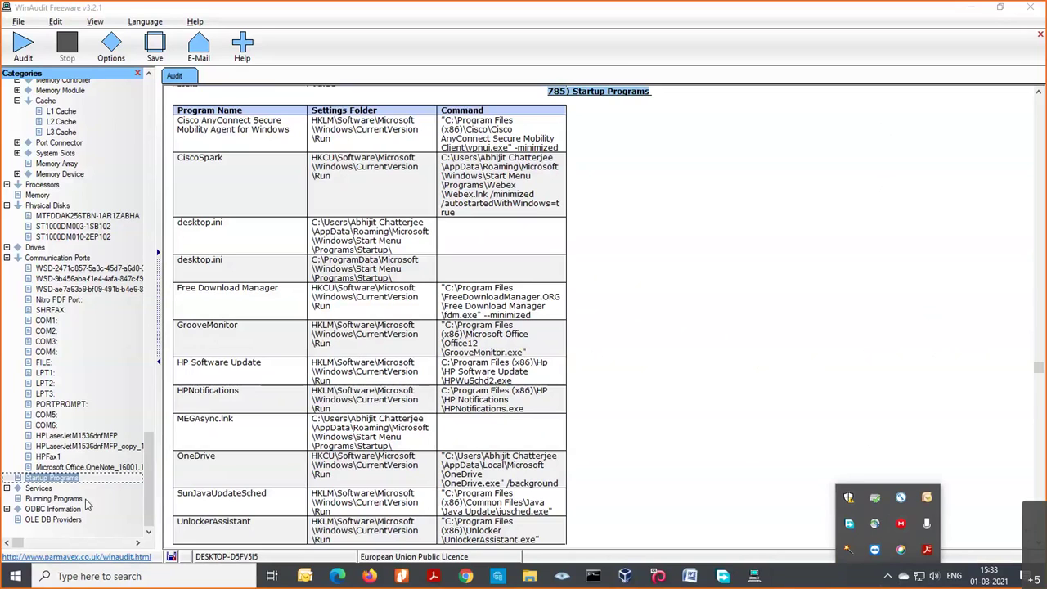
Expand the Services category, browse the list of service names, and collapse it again.
double_click(39, 488)
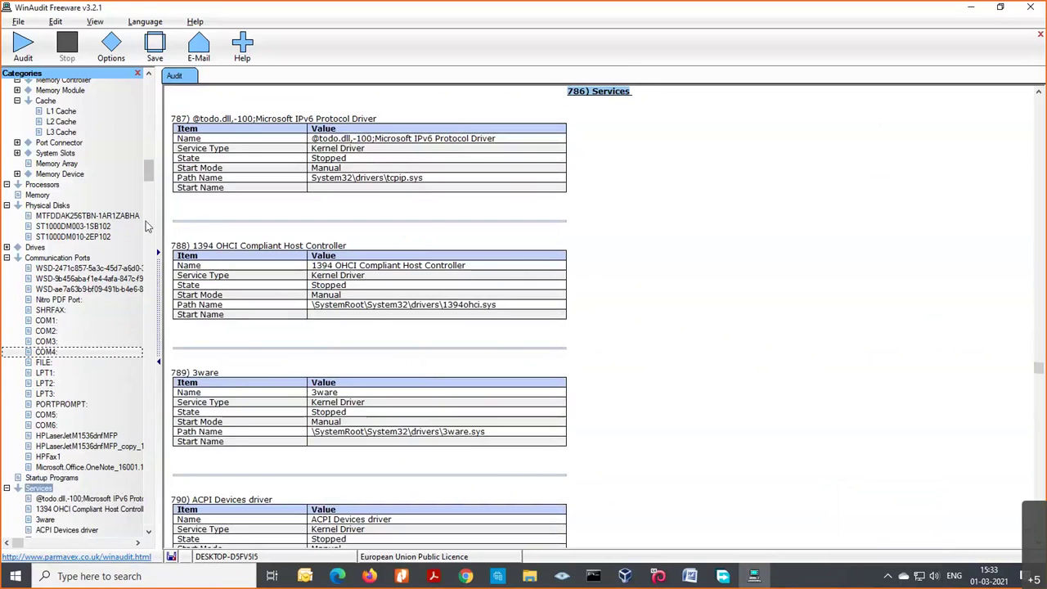
scroll(74, 151, down, 12)
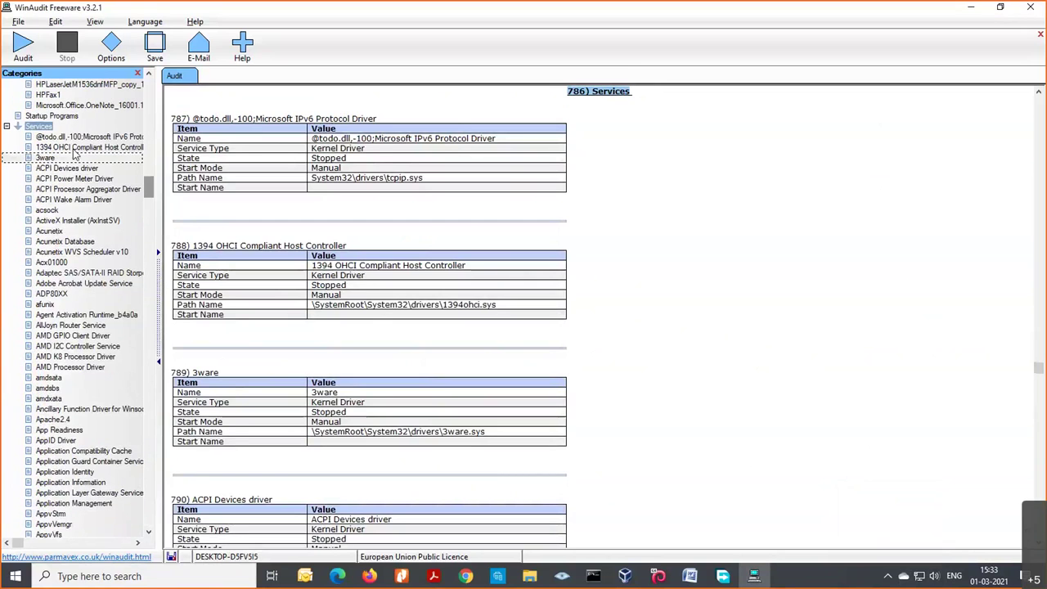
click(6, 126)
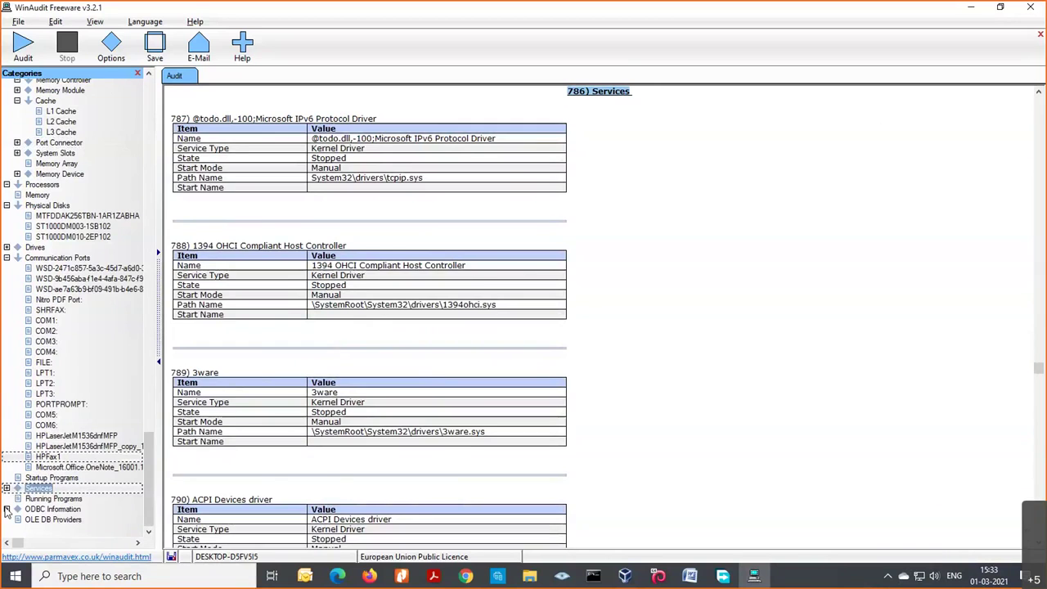
Read through the service entries, checking each one's service type, state, start mode and path name.
scroll(582, 368, down, 5)
scroll(584, 368, down, 12)
scroll(584, 368, down, 15)
scroll(585, 373, down, 16)
scroll(585, 376, down, 18)
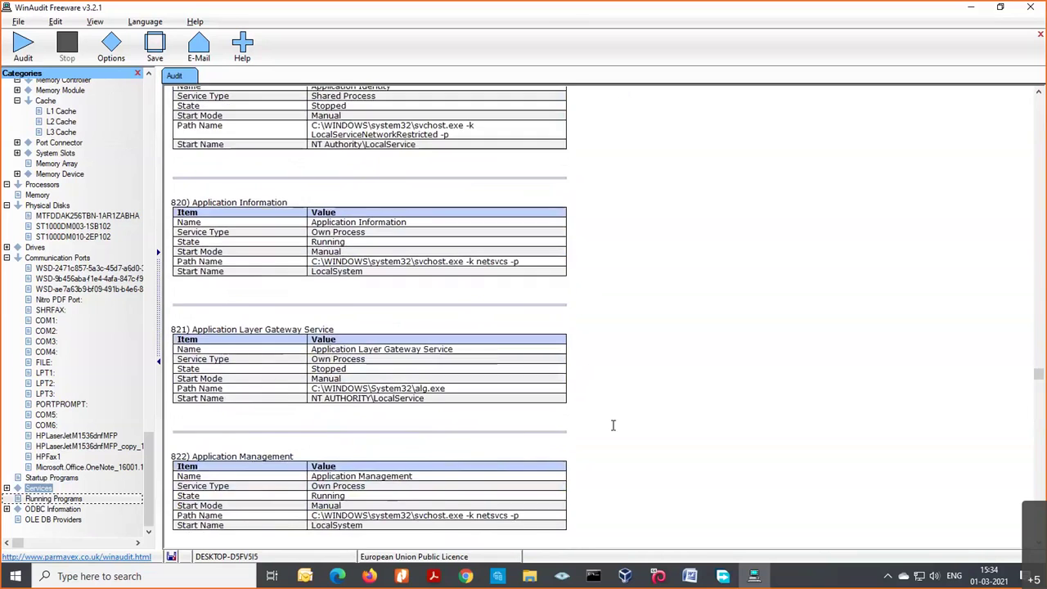
scroll(613, 425, down, 10)
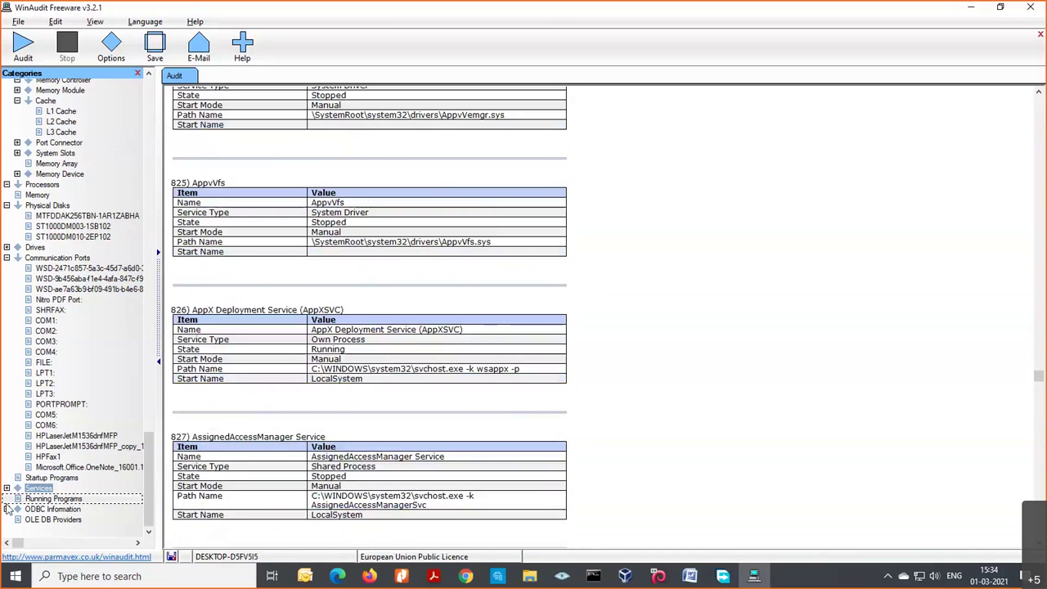
Show the Running Programs table and examine process names, process IDs and memory use, including the chrome.exe and conhost.exe entries.
click(32, 499)
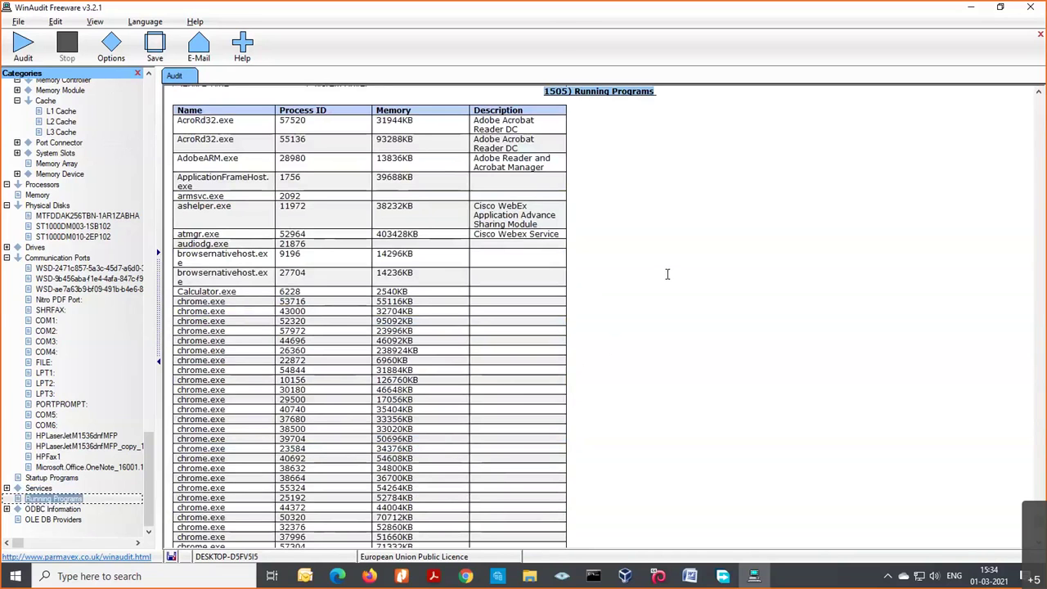
scroll(660, 279, down, 8)
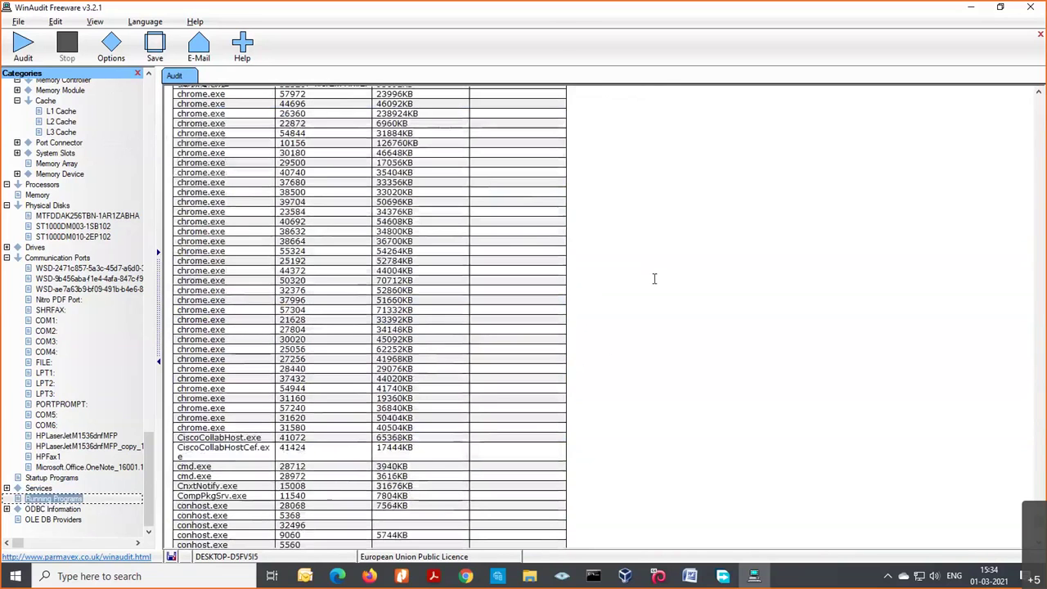
scroll(655, 278, up, 4)
click(182, 182)
double_click(223, 190)
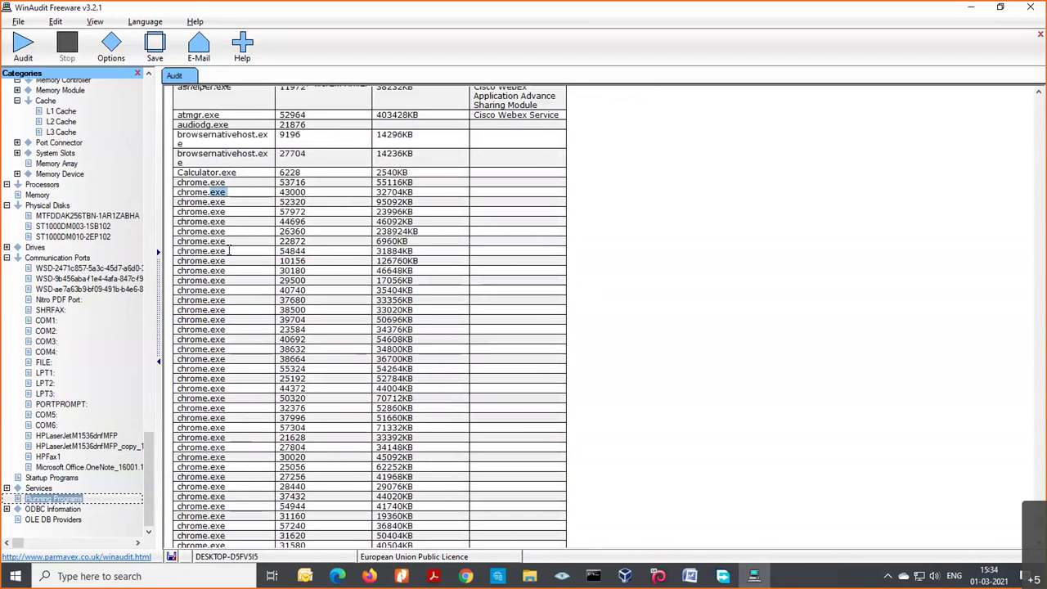
scroll(229, 245, up, 2)
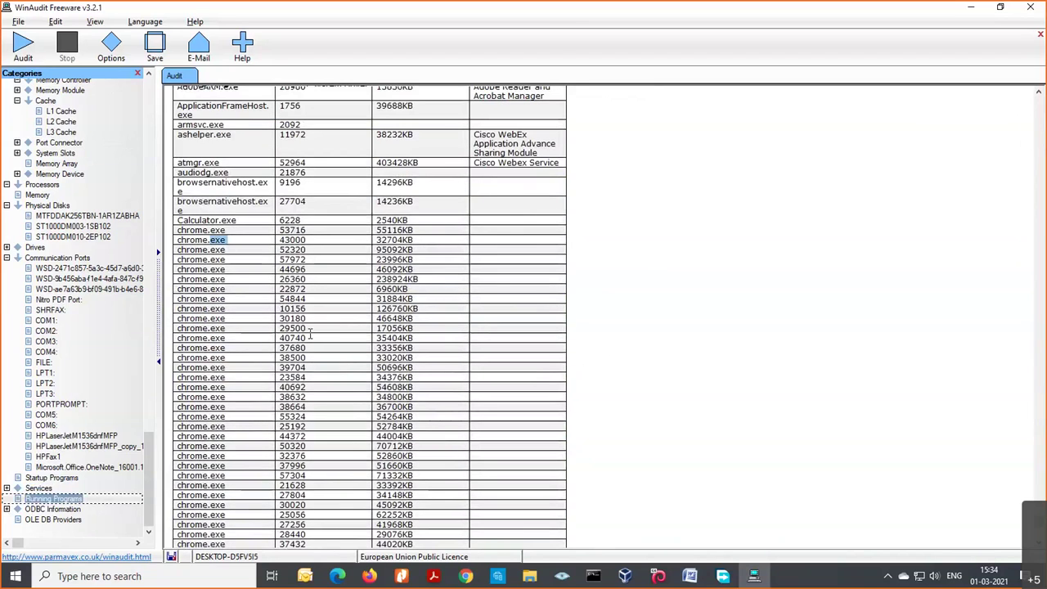
scroll(446, 337, up, 4)
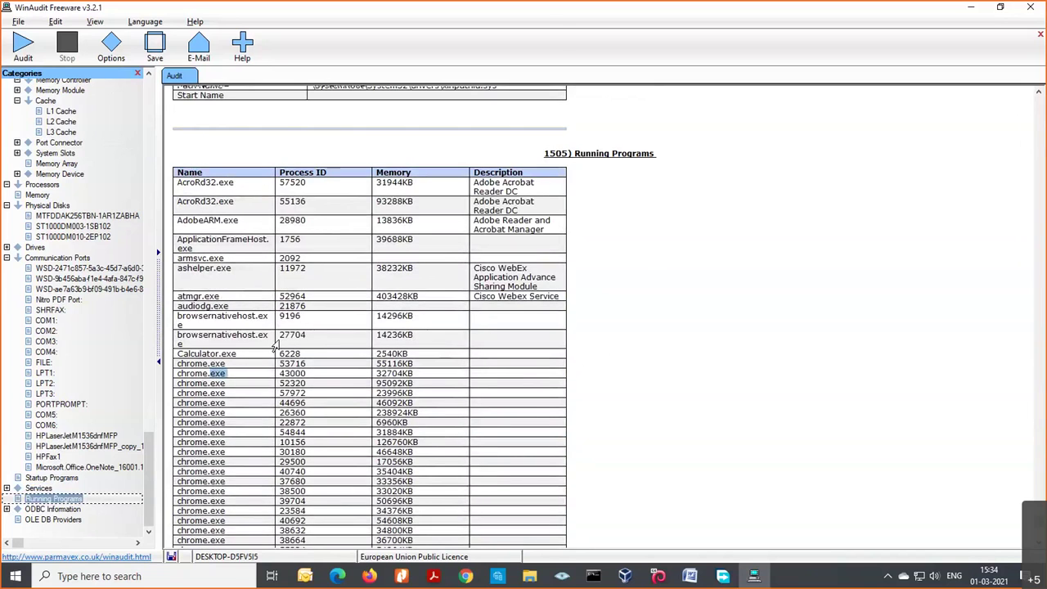
scroll(421, 396, up, 1)
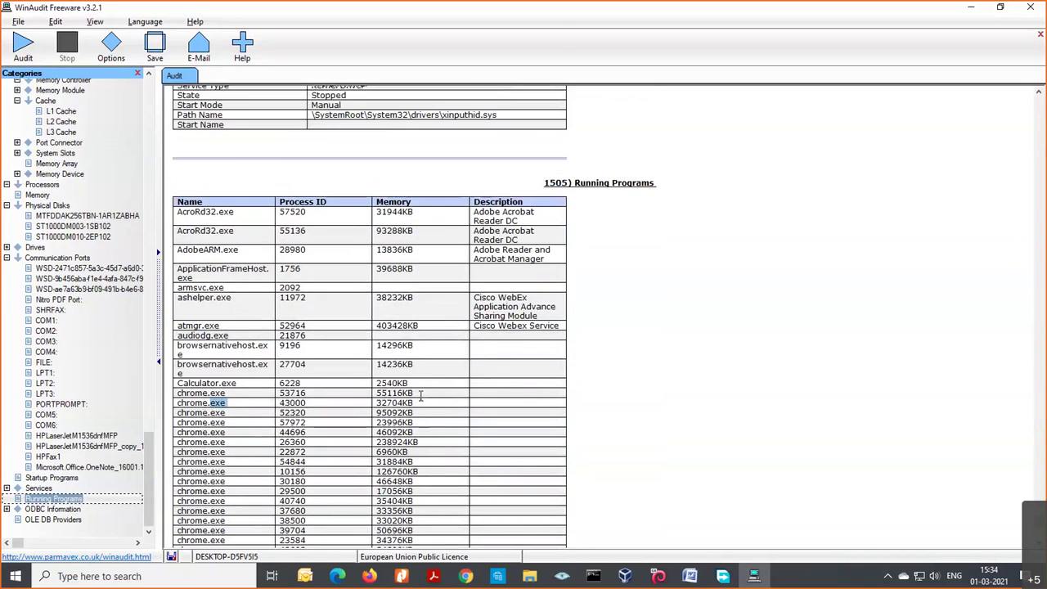
scroll(421, 396, down, 14)
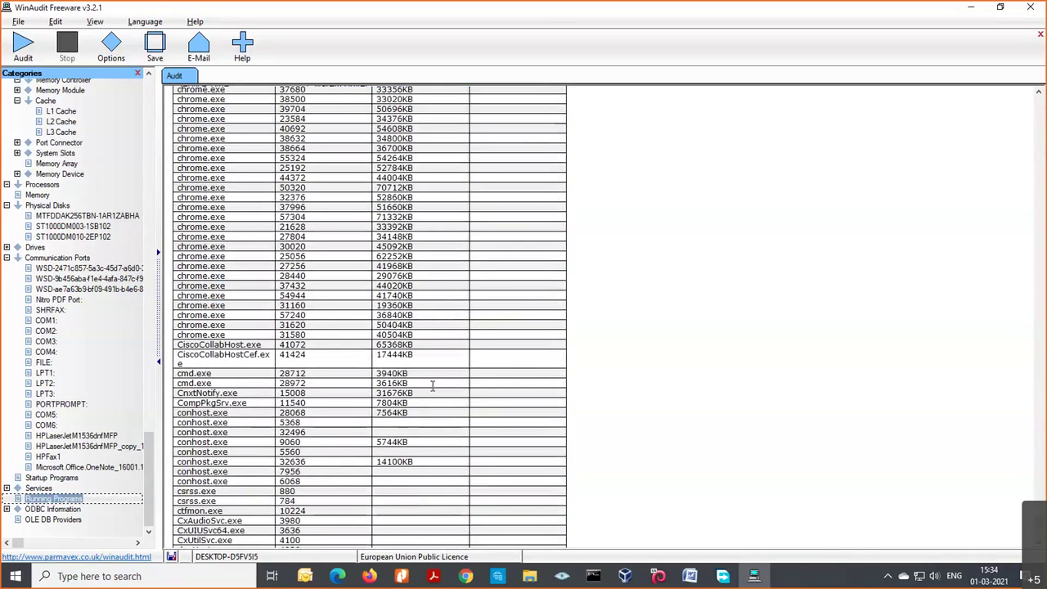
scroll(229, 405, down, 1)
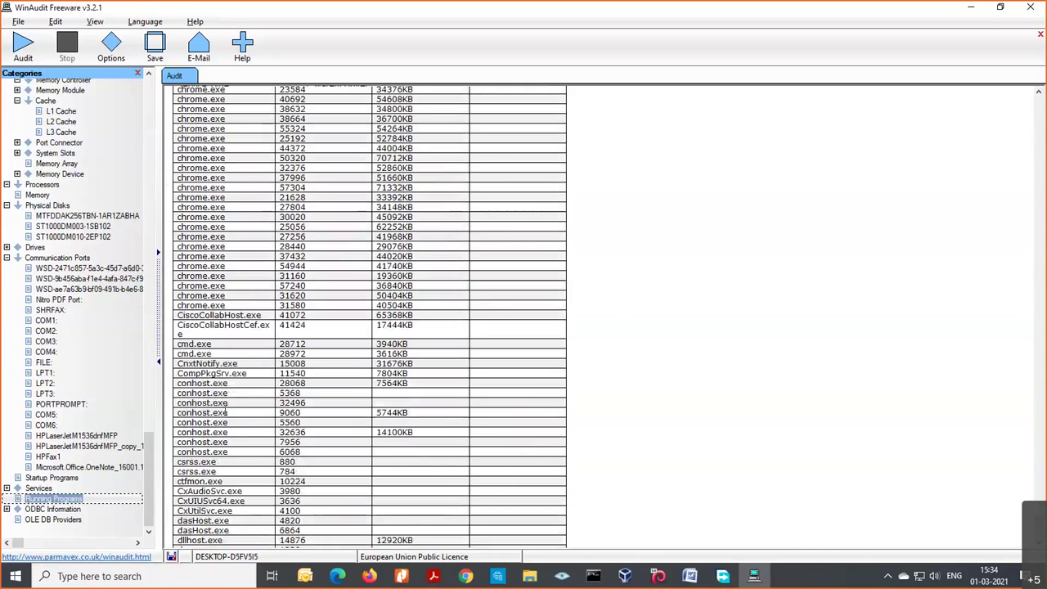
Read down the Running Programs table from the chrome.exe entries through the firefox.exe, MEGAsync.exe and postgres.exe entries.
scroll(199, 371, down, 5)
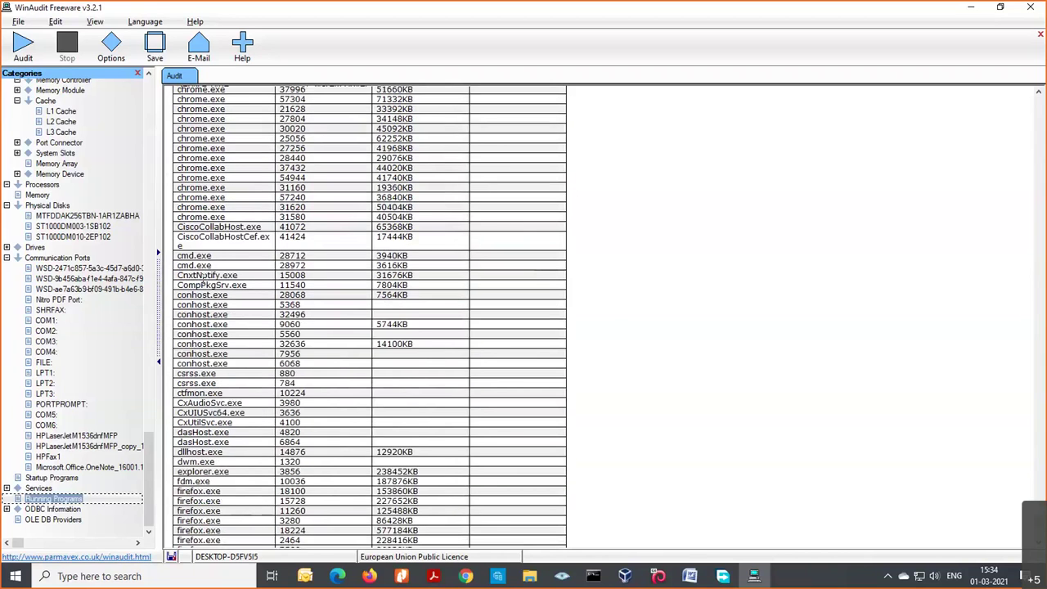
scroll(201, 278, down, 4)
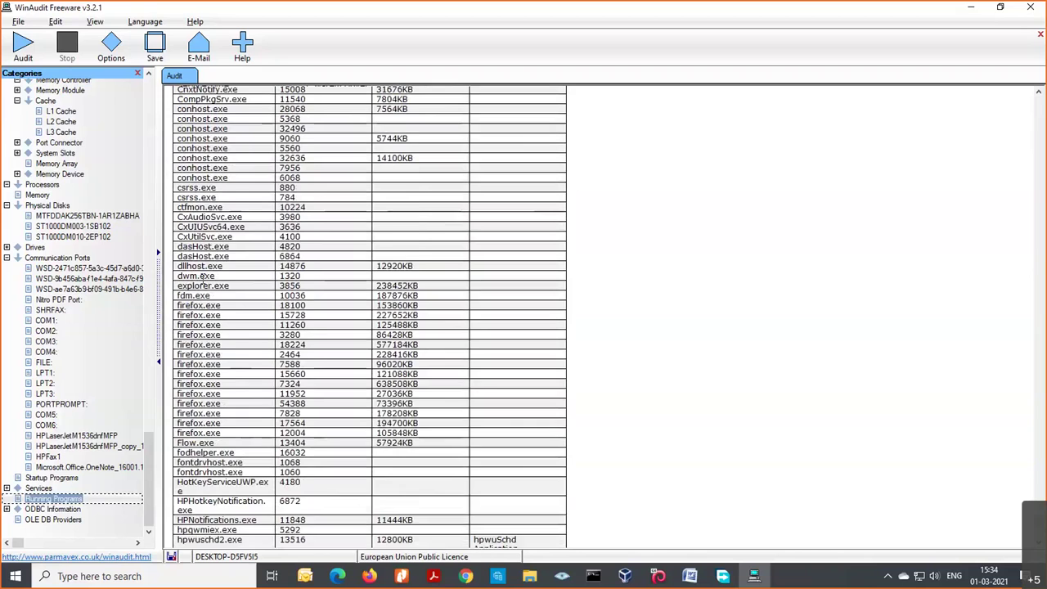
scroll(202, 278, down, 4)
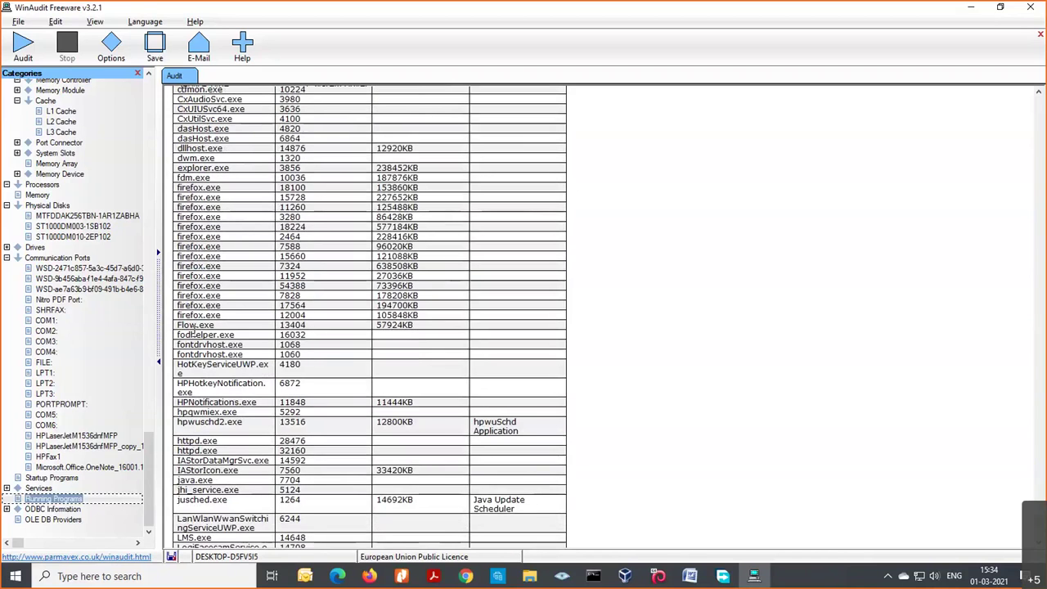
scroll(216, 393, down, 1)
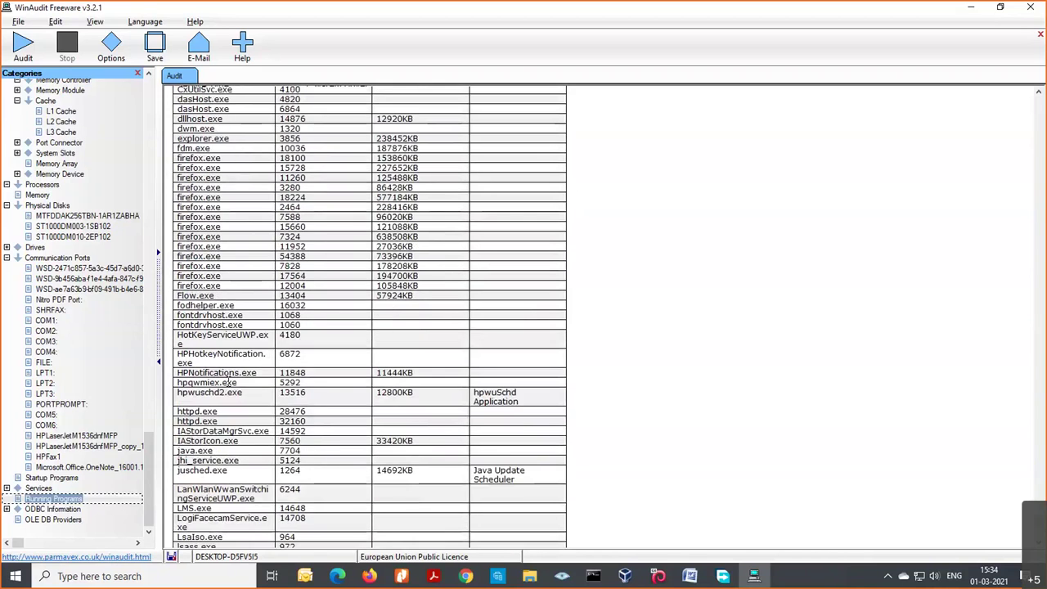
scroll(243, 409, down, 5)
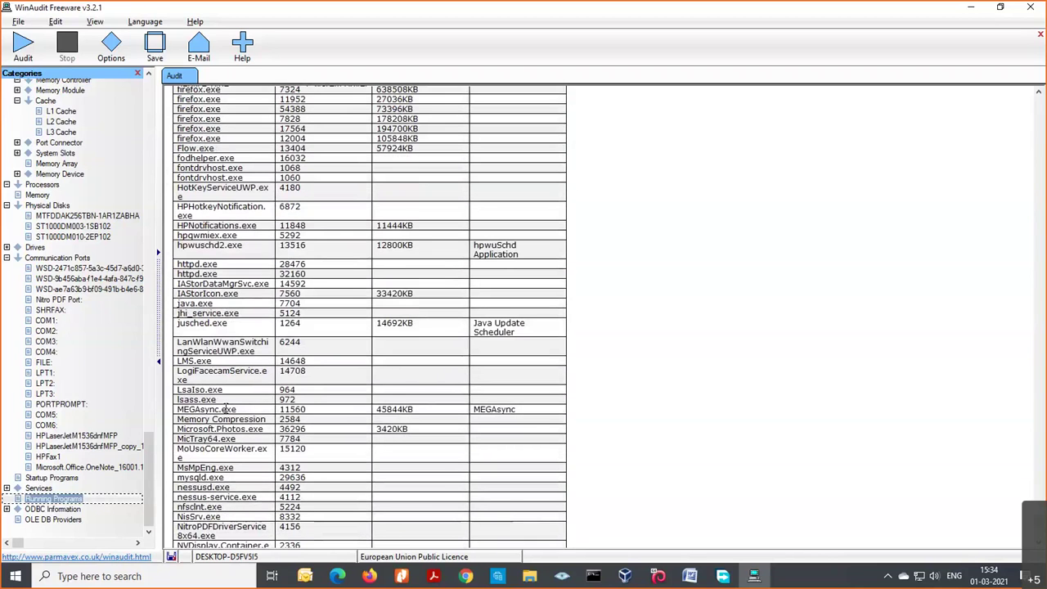
scroll(223, 409, down, 4)
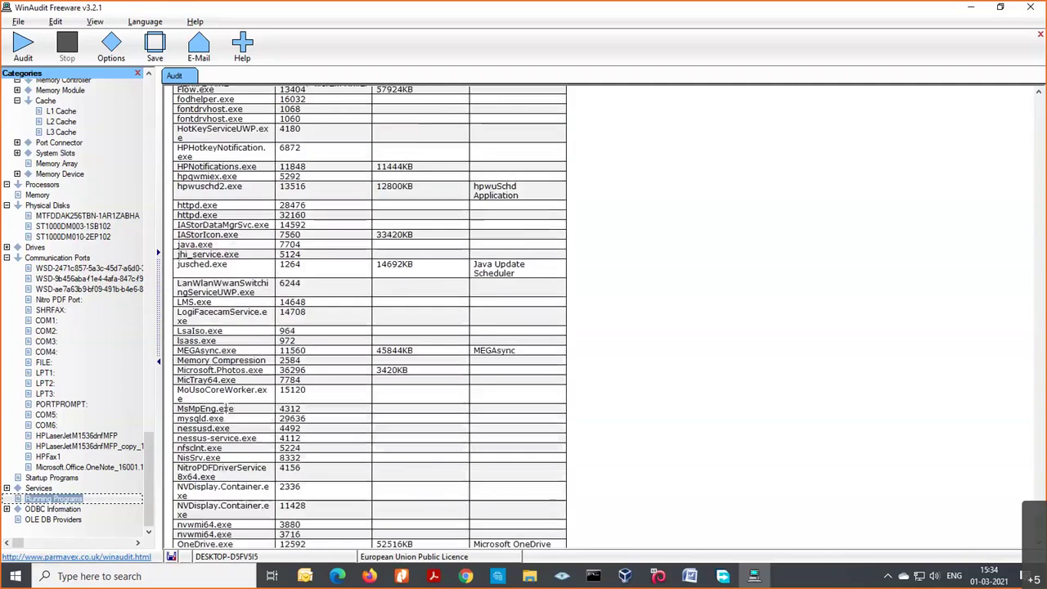
scroll(224, 409, down, 3)
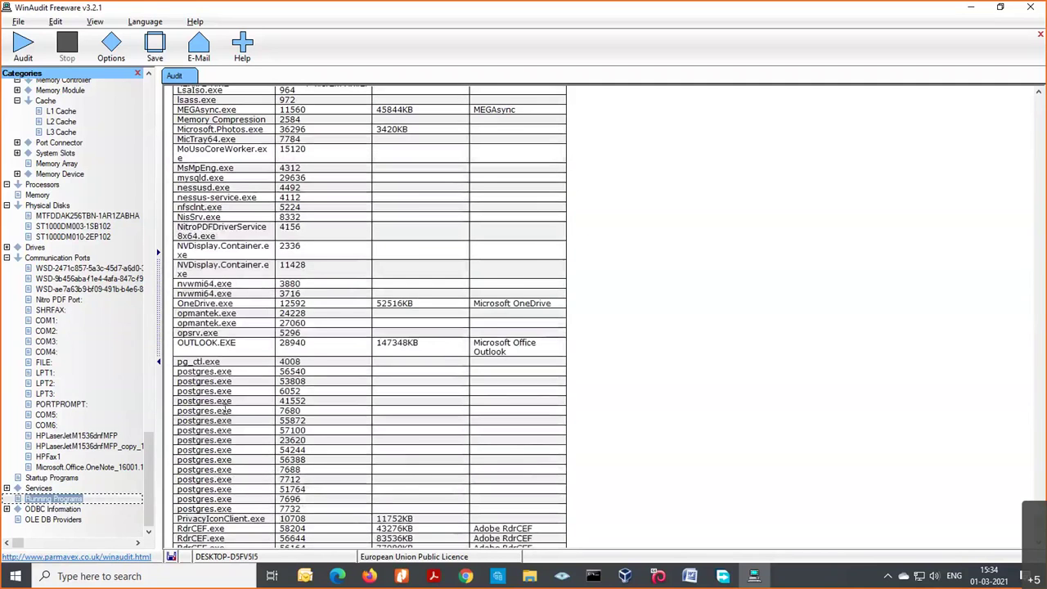
Open Task Manager to compare its list of running processes with the Running Programs table, and close it again.
right_click(802, 582)
click(867, 516)
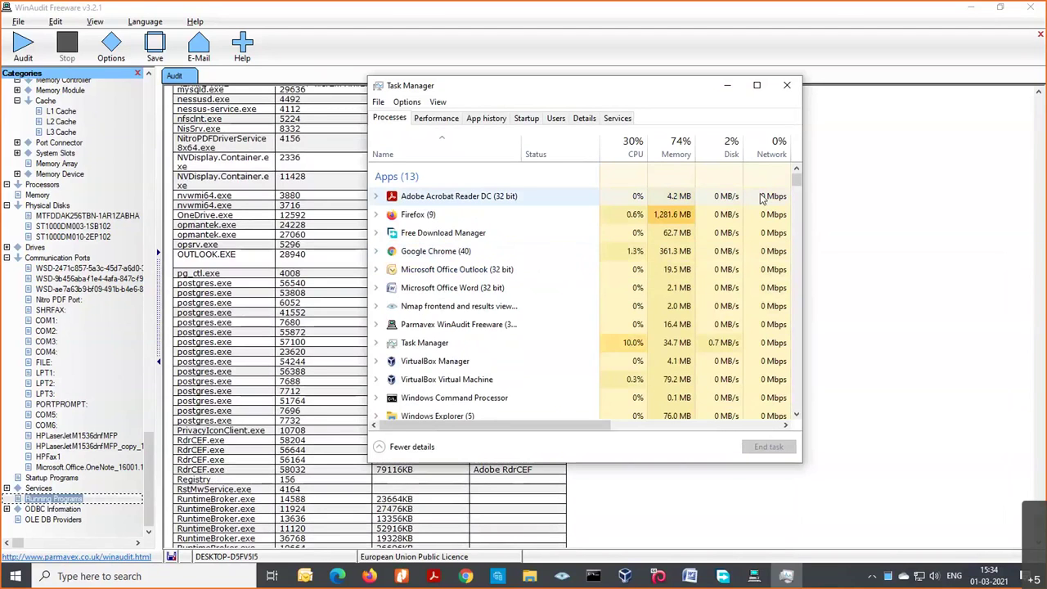
click(788, 86)
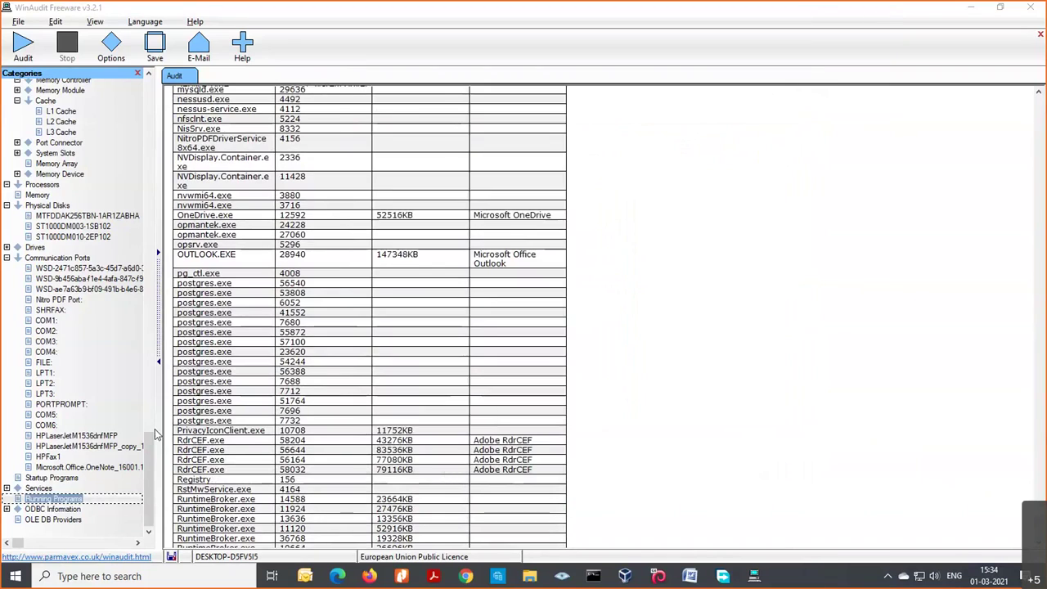
Show the ODBC Information section and read through its data sources and ODBC driver entries.
click(50, 509)
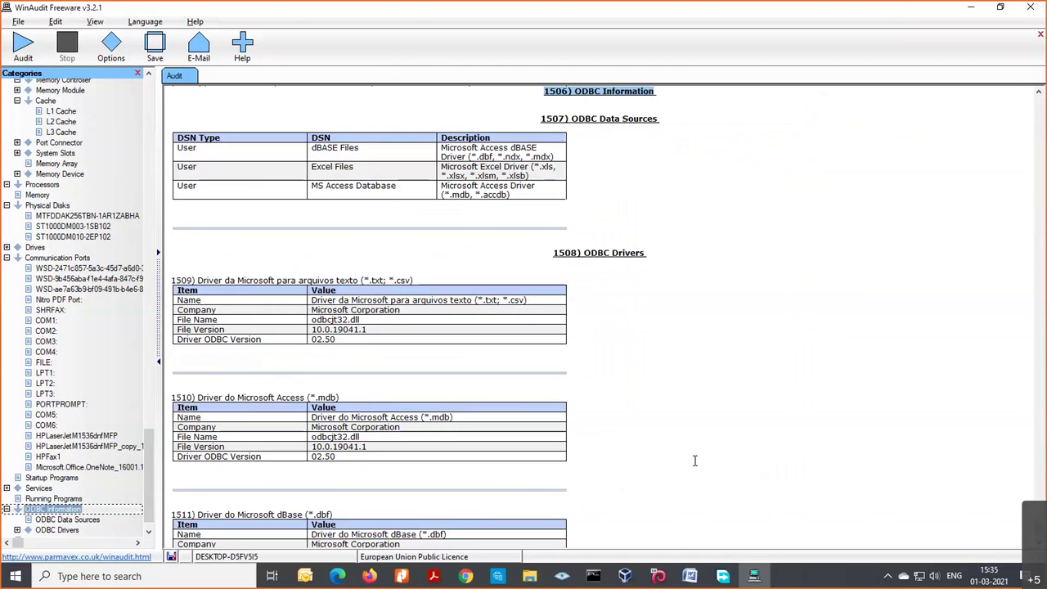
scroll(691, 444, down, 3)
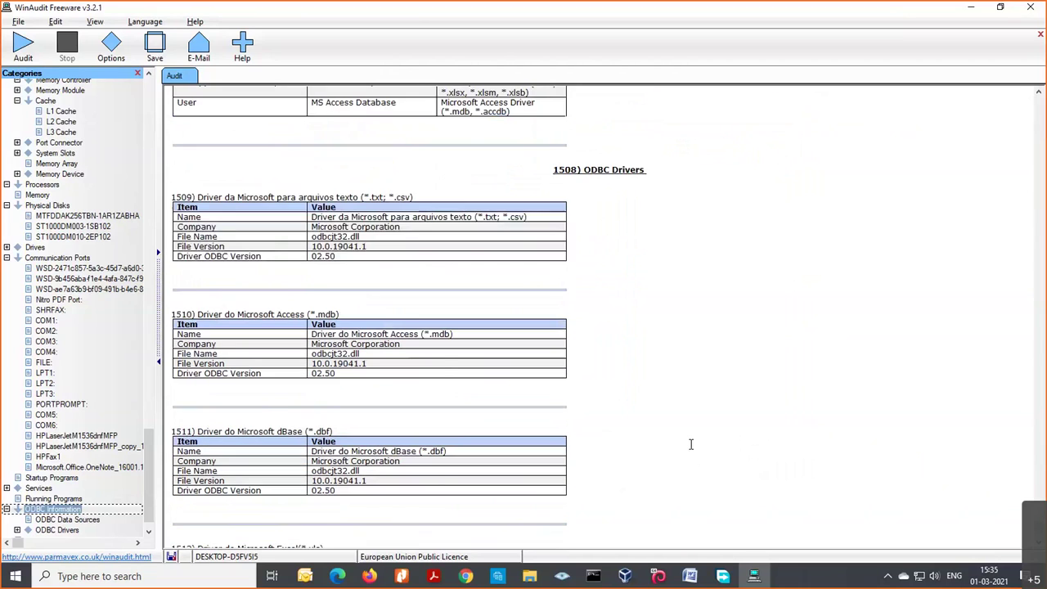
scroll(691, 445, down, 9)
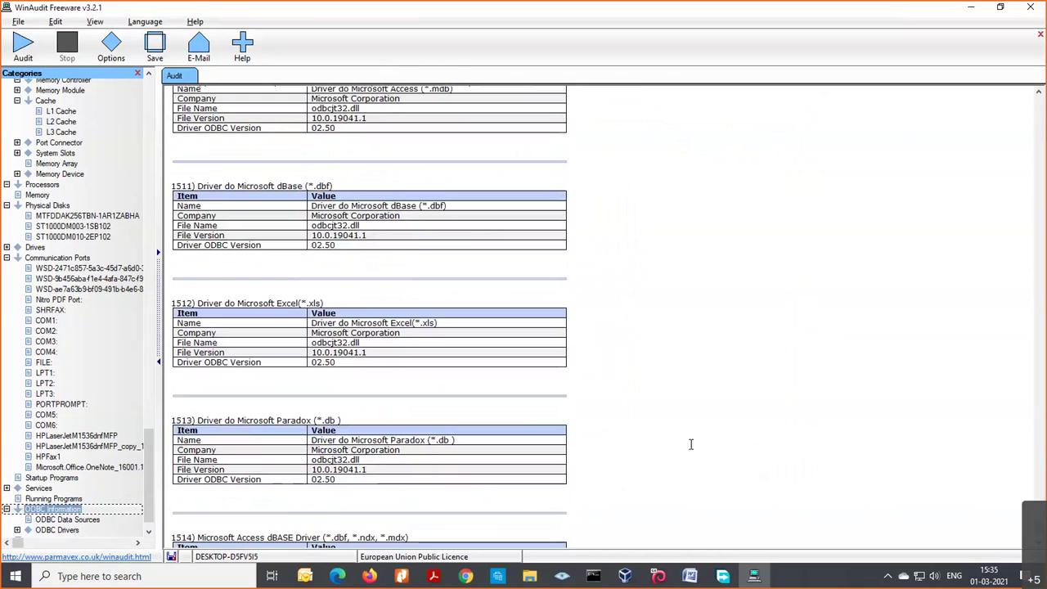
scroll(690, 445, down, 10)
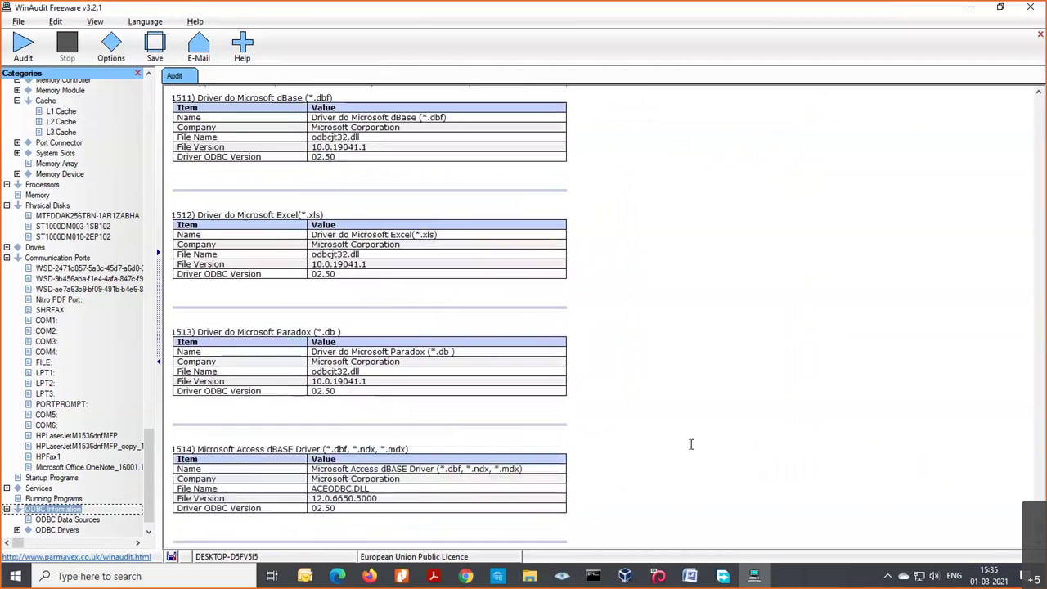
scroll(686, 453, down, 7)
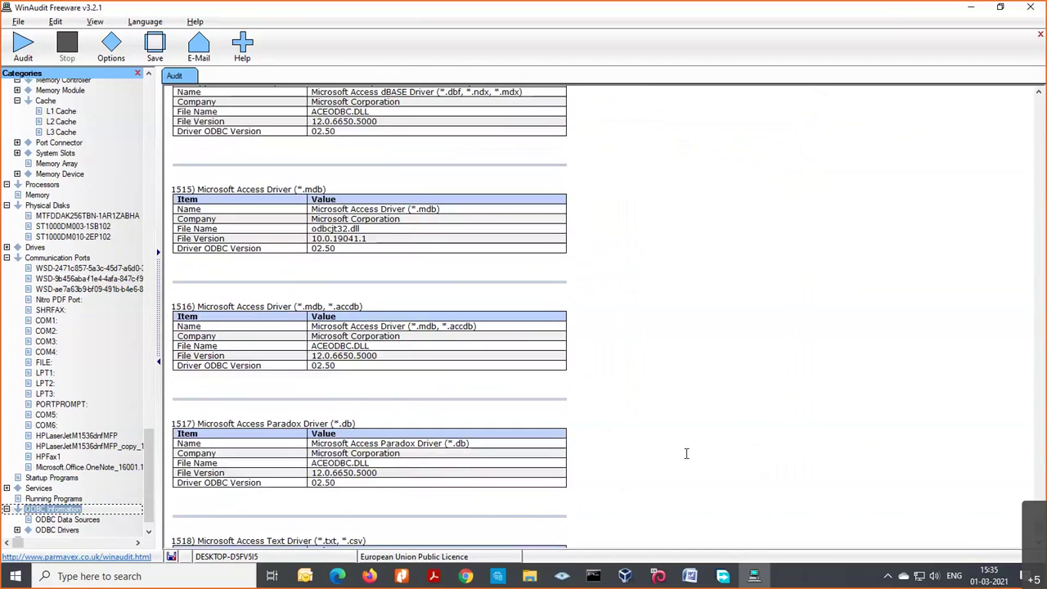
scroll(49, 515, down, 1)
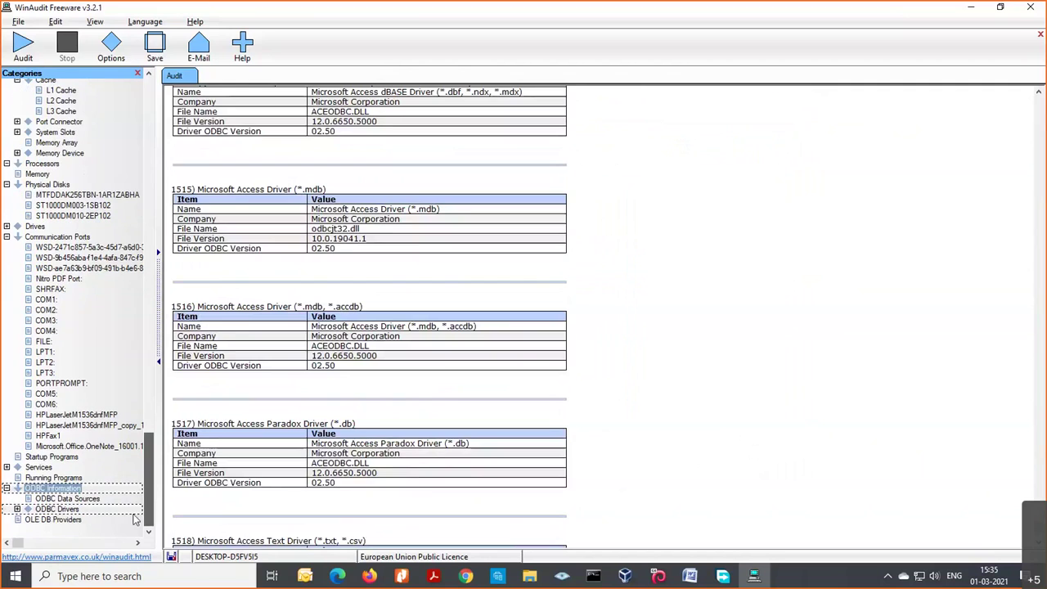
Show the OLE DB Providers section and examine the provider names and descriptions, highlighting the table rows temporarily.
click(49, 519)
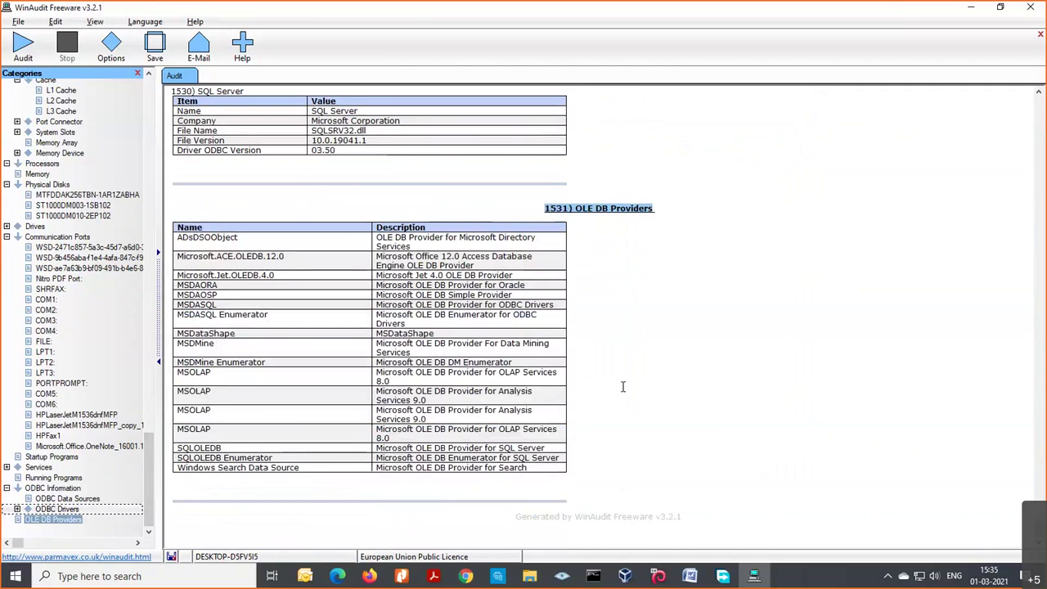
click(341, 249)
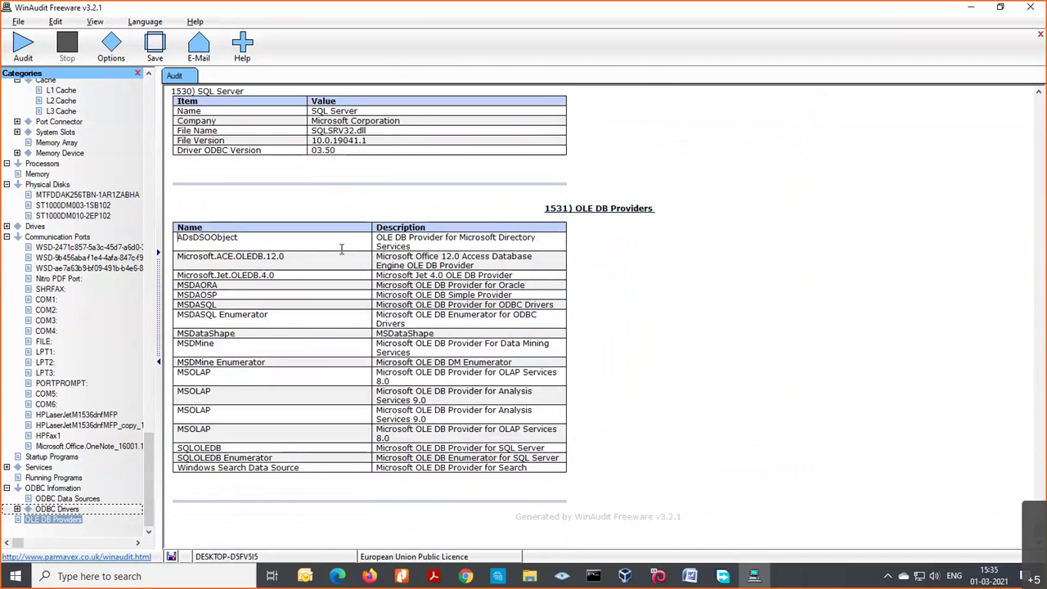
drag(540, 470, 385, 240)
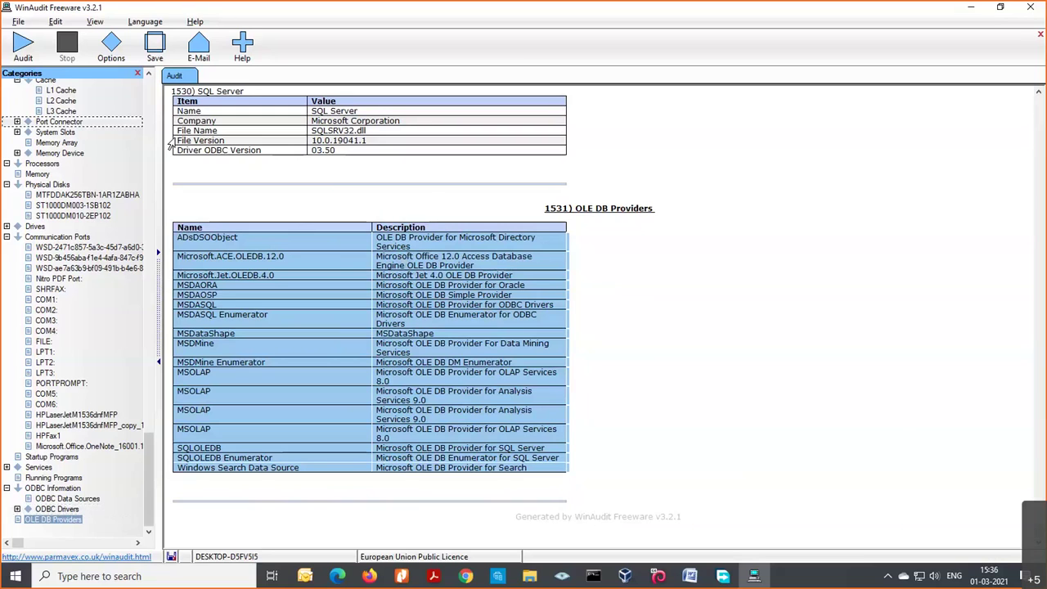
click(411, 215)
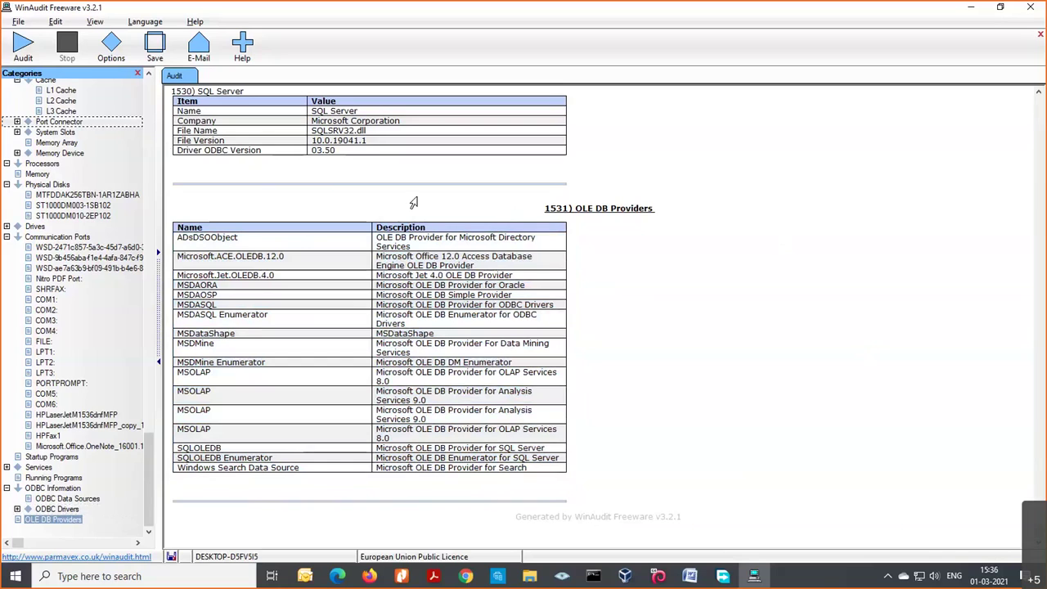
Start saving the audit report, check the available file formats and choose Web Page (*.htm;*.html).
click(155, 45)
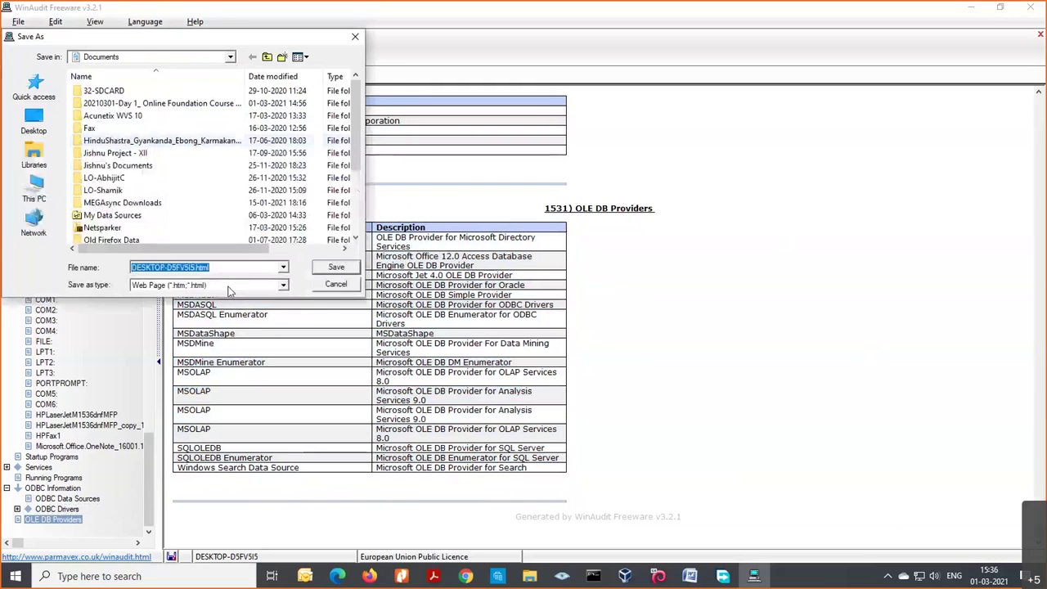
click(219, 286)
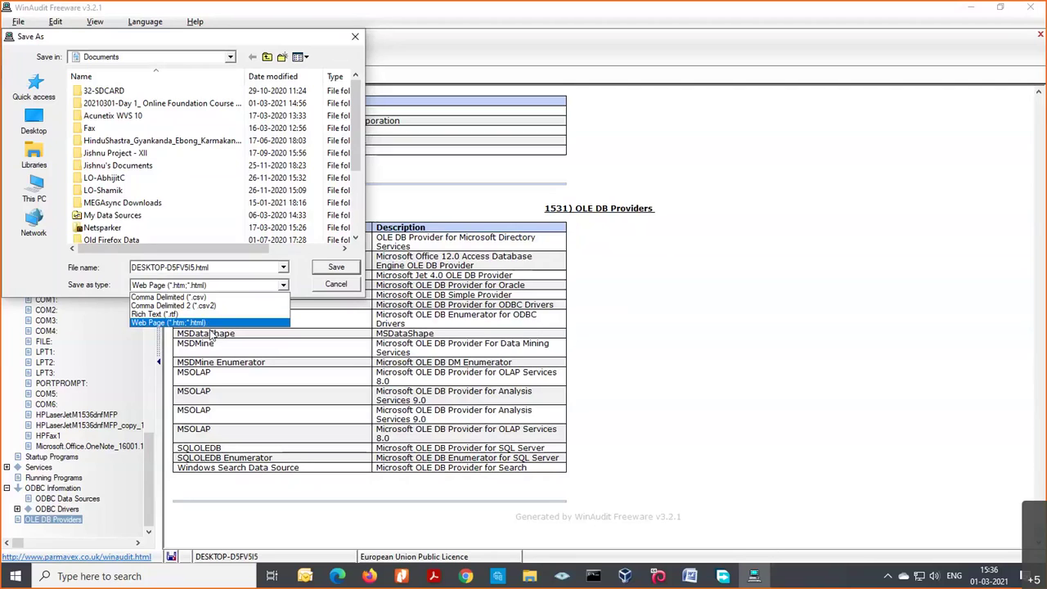
click(209, 323)
Name the report file MyList.html and save it to the Desktop.
click(218, 271)
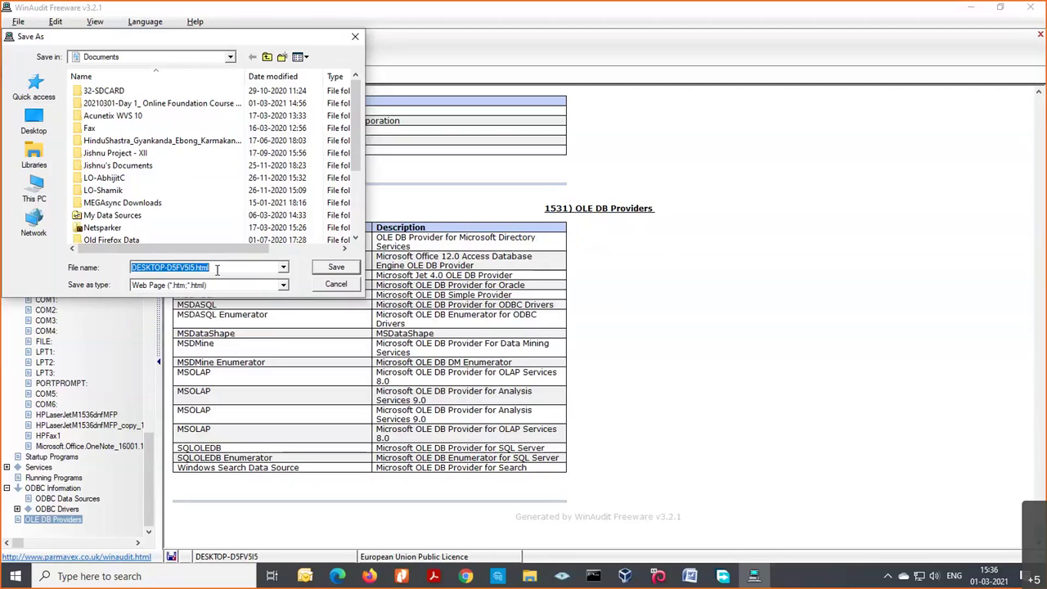
click(195, 270)
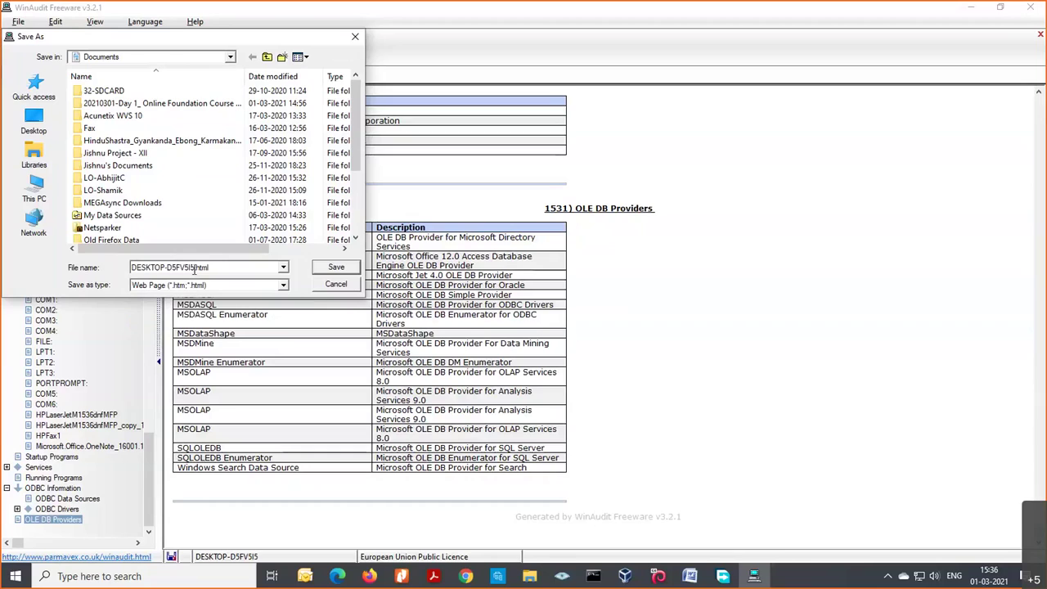
drag(195, 270, 38, 276)
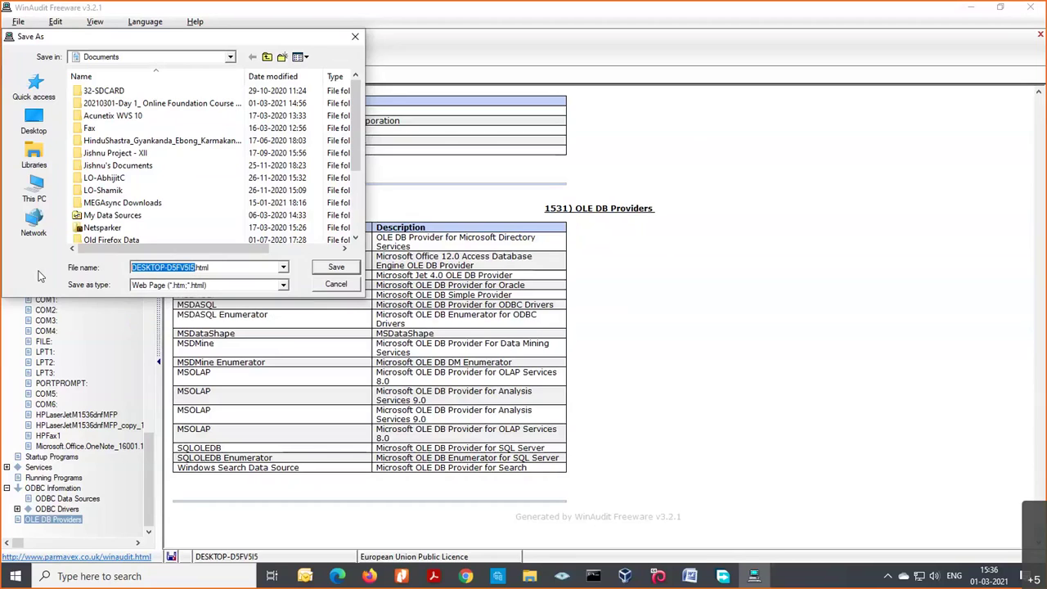
text(MY)
text(Listy)
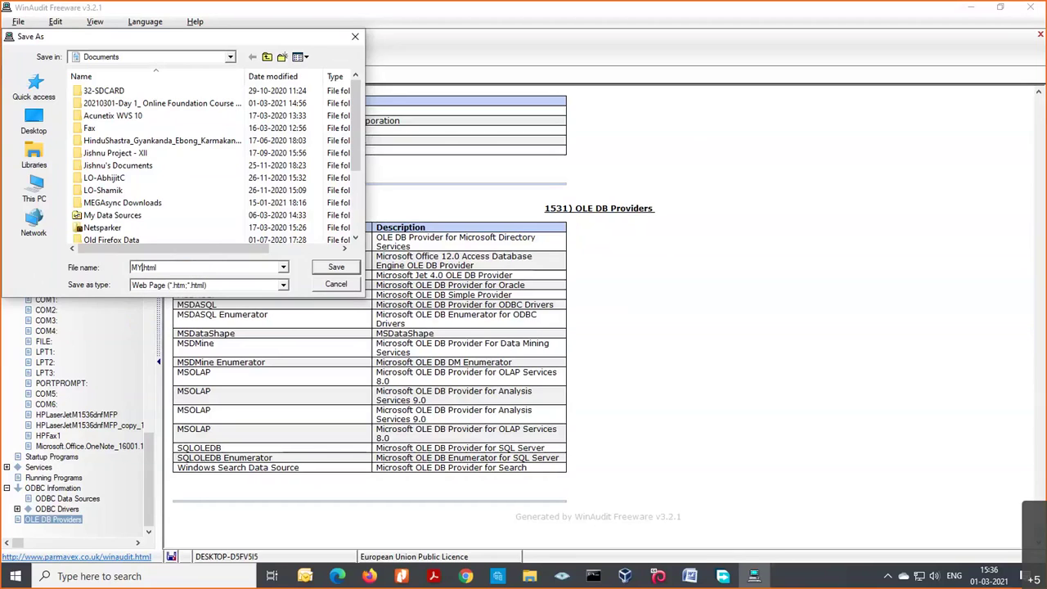
key(BackSpace)
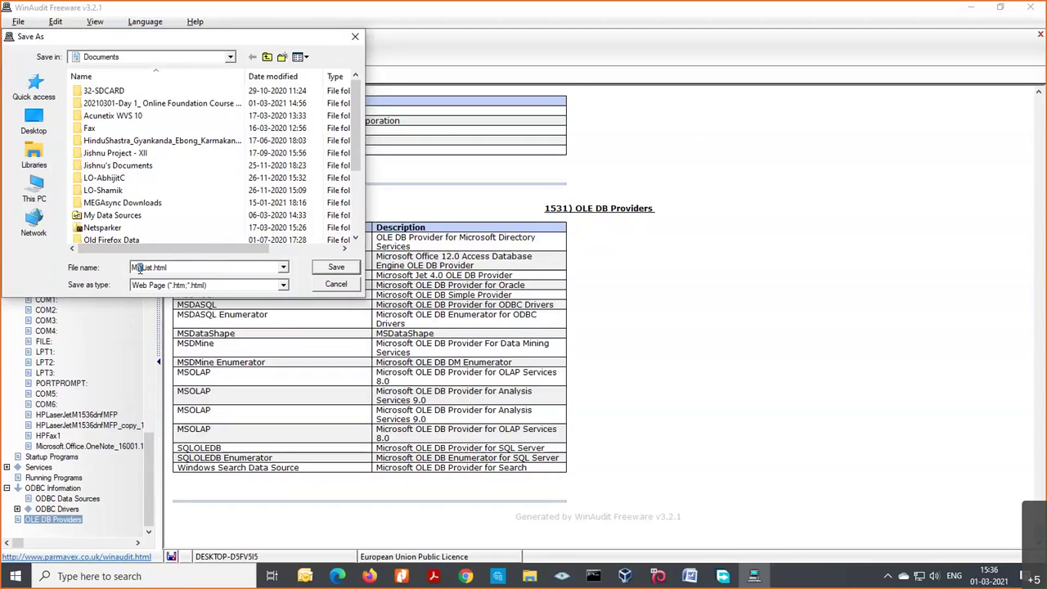
text(y)
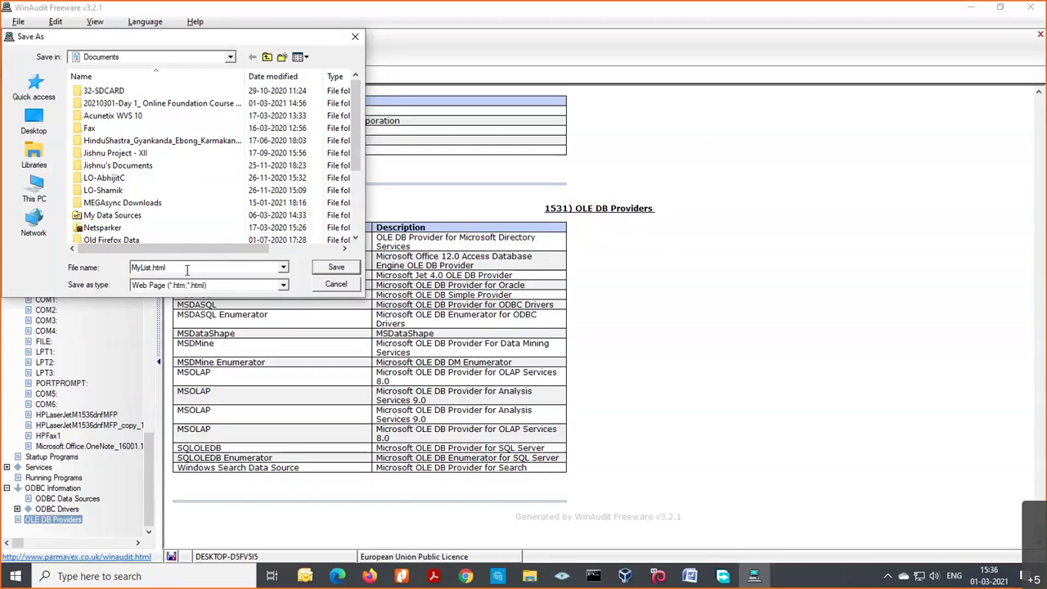
click(34, 121)
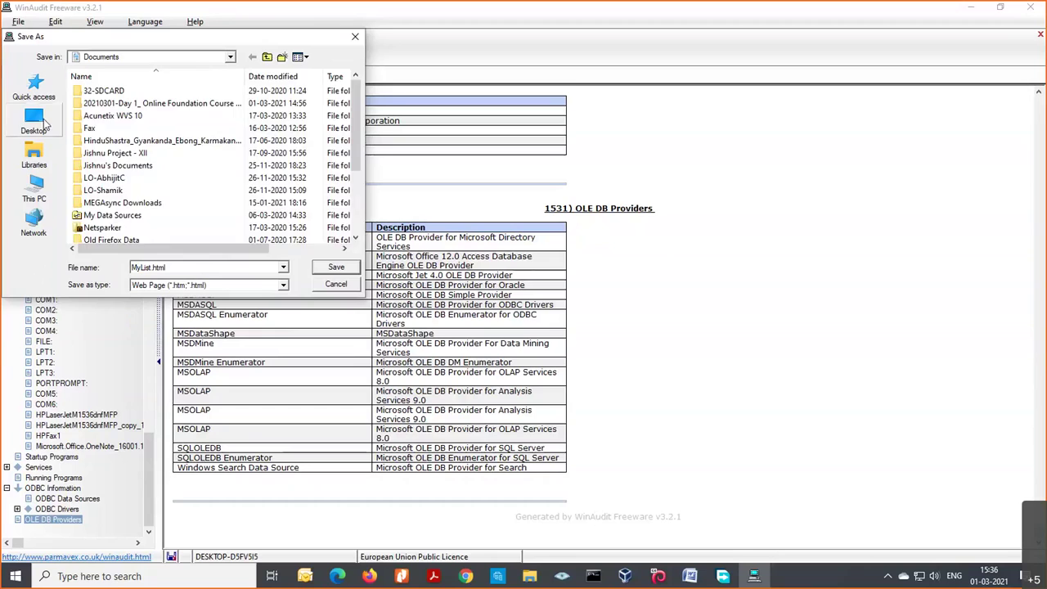
click(350, 268)
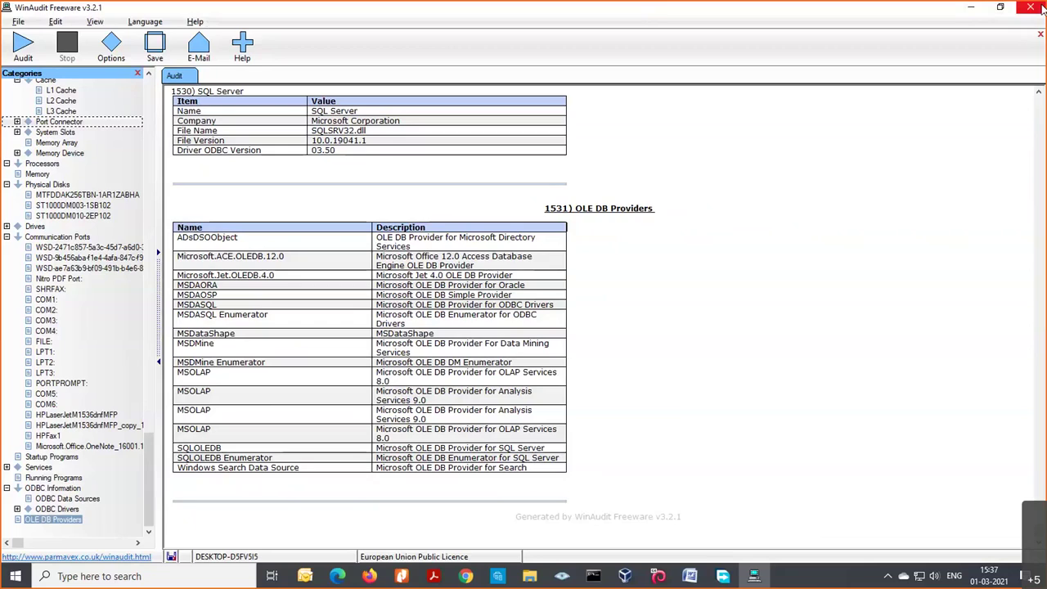
Close WinAudit and minimize the WinAudit.zip folder and Free Download Manager windows to reach the desktop.
scroll(605, 311, down, 1)
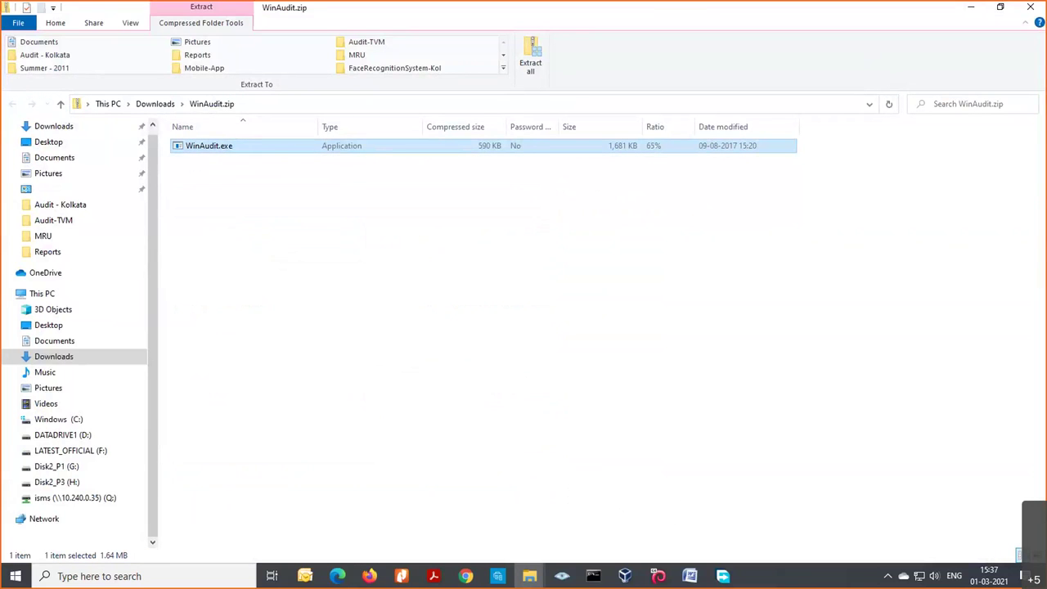
click(971, 7)
click(972, 10)
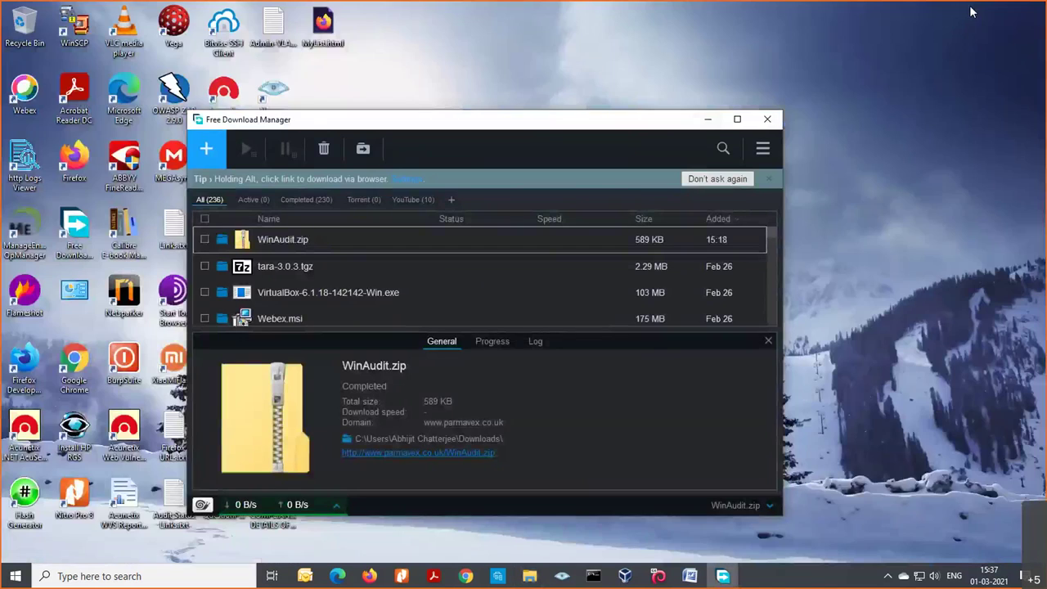
click(707, 119)
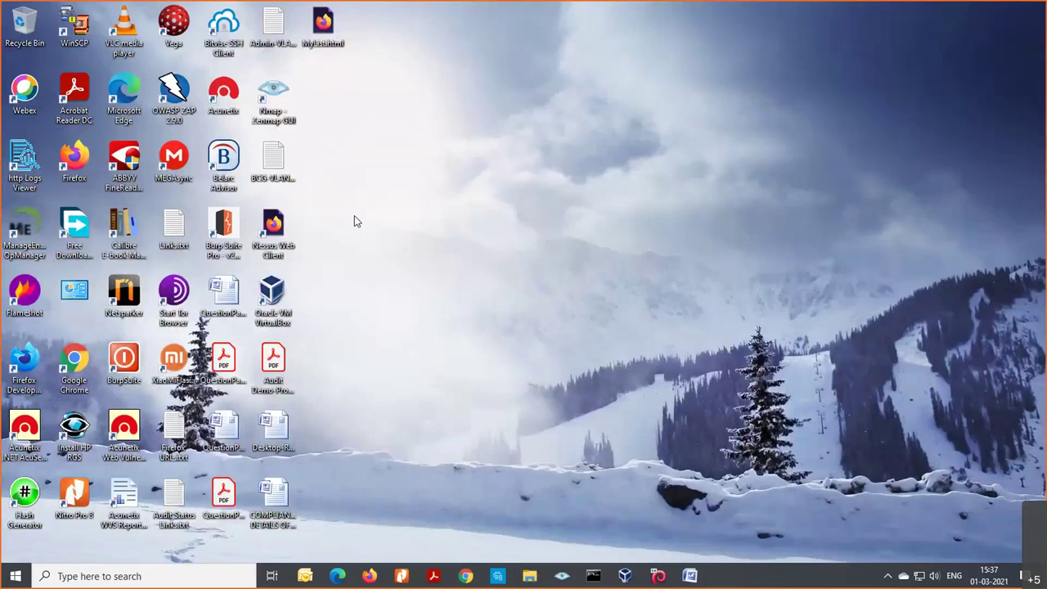
Open the saved MyList.html report from the desktop in the web browser.
right_click(327, 46)
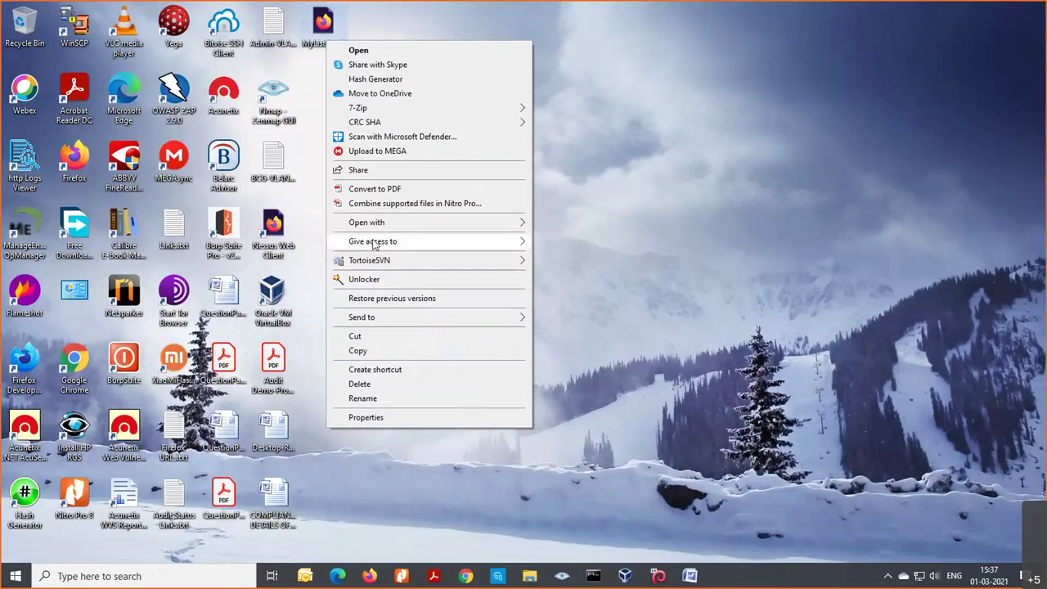
mouse_move(388, 321)
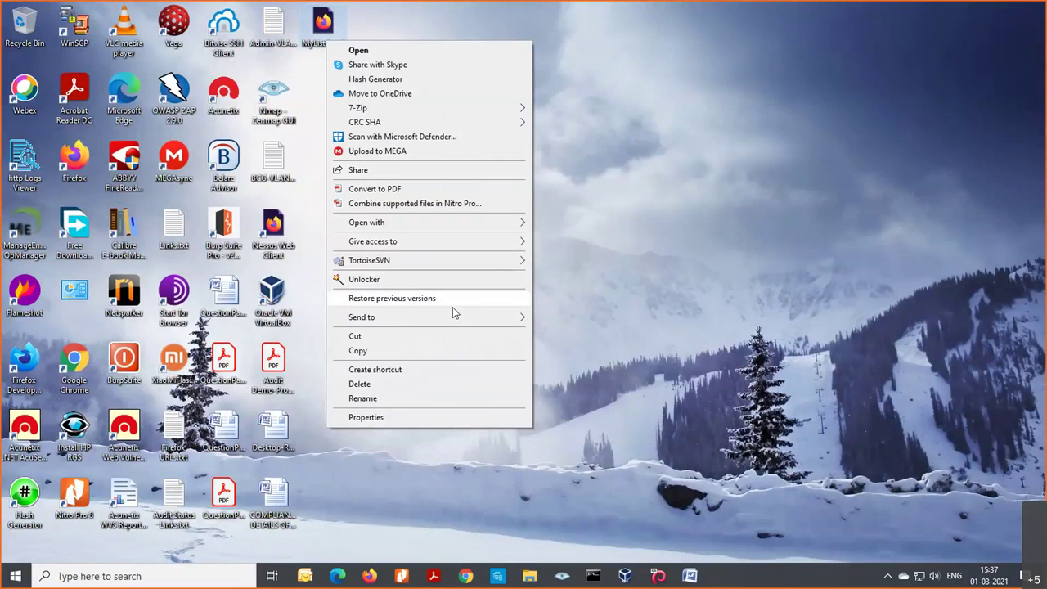
click(393, 52)
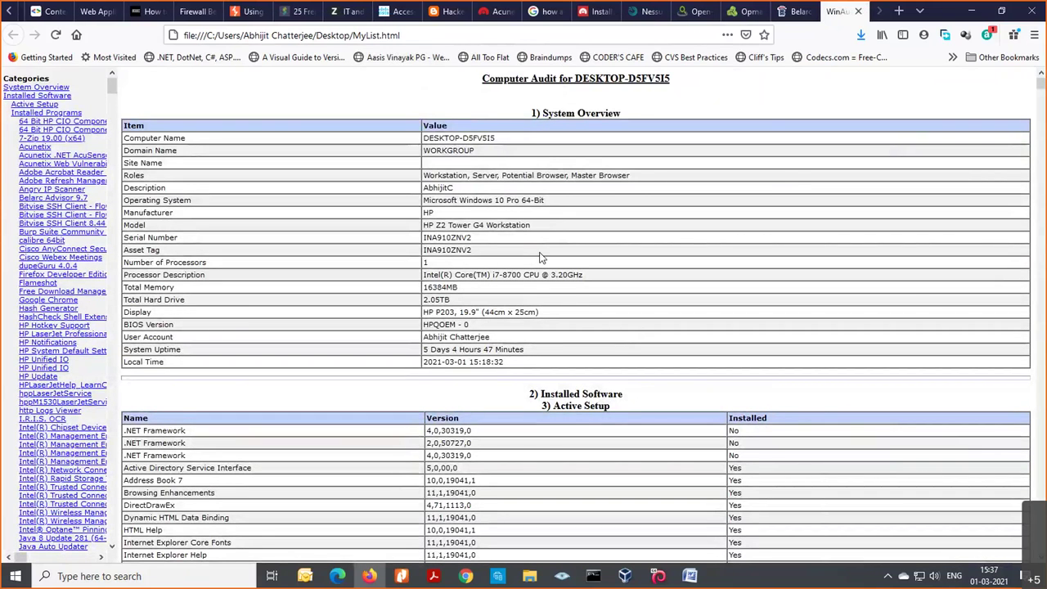
Look through the MyList.html audit report down to its final OLE DB Providers section.
scroll(539, 258, down, 15)
scroll(539, 257, down, 20)
scroll(540, 258, down, 18)
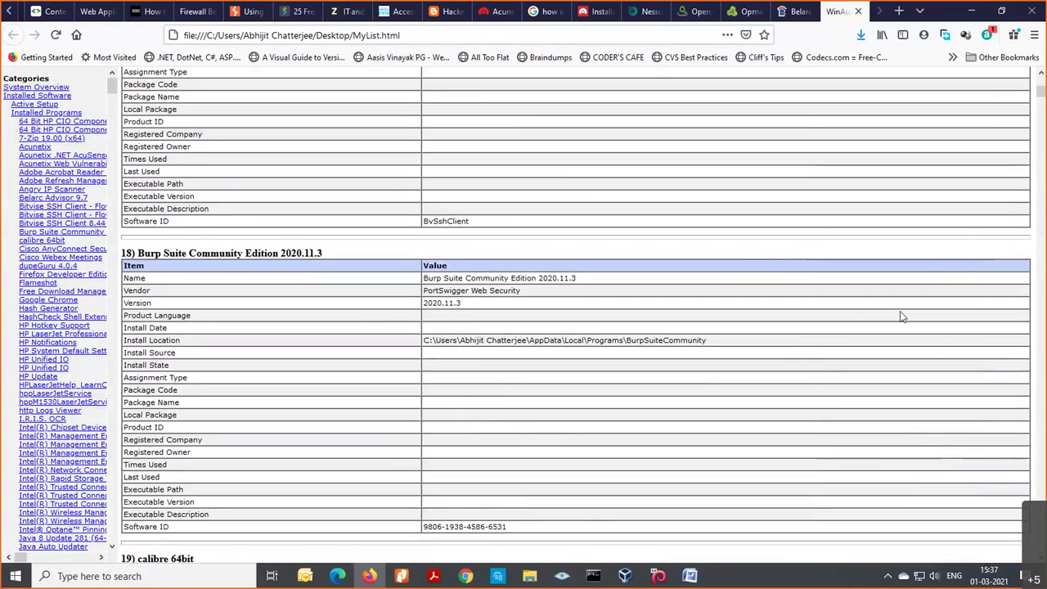
drag(1041, 97, 1040, 546)
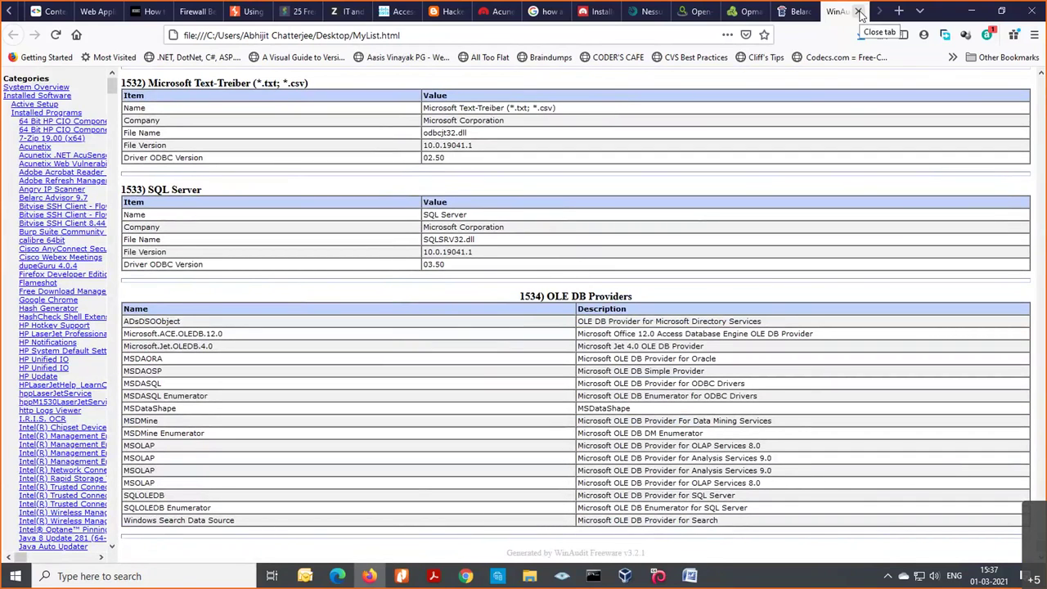
Close the WinAudit and Belarc Advisor report pages in the browser and minimize it to reach the desktop.
click(858, 11)
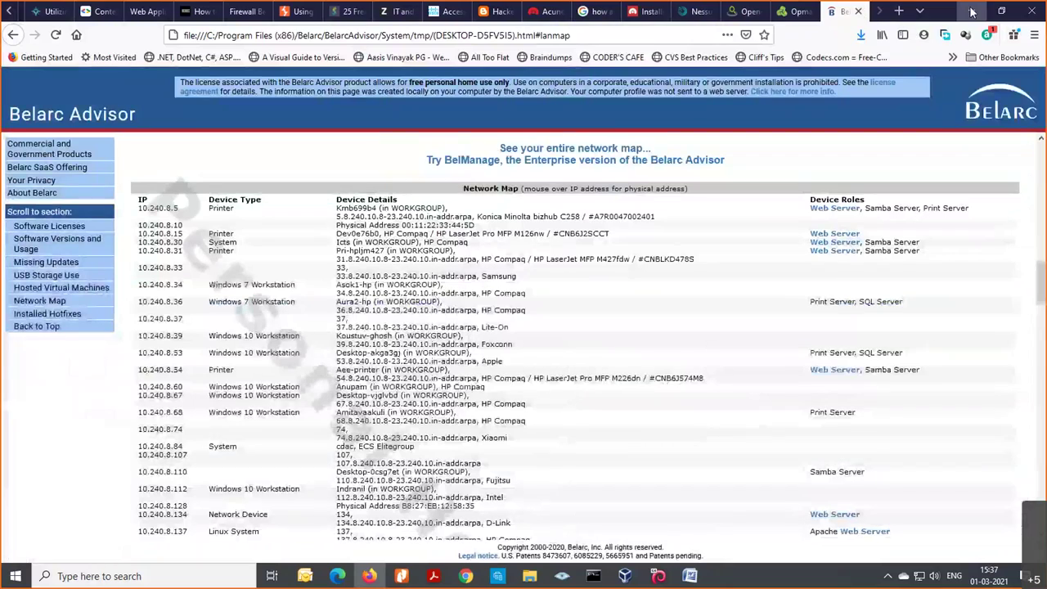
click(858, 11)
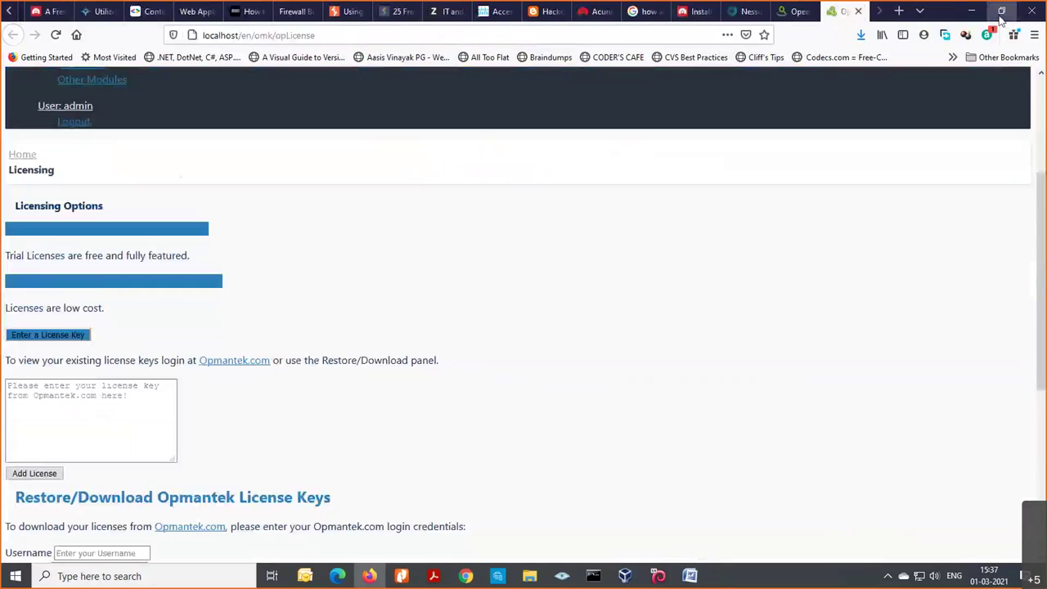
click(976, 10)
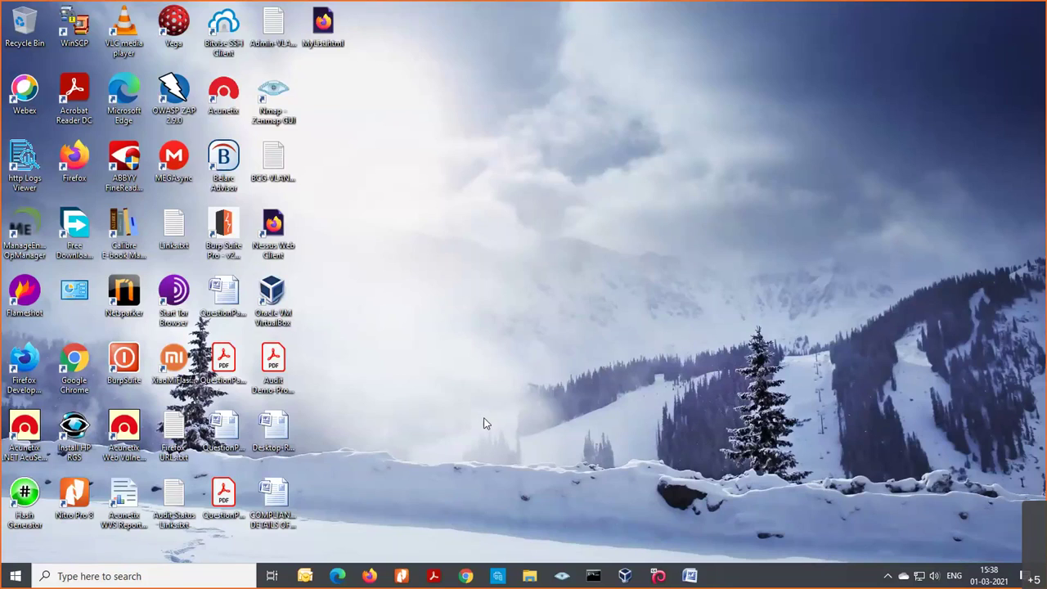
Launch Zenmap, switch to the Command Prompt window and run nmap against 10.240.8.167.
double_click(268, 117)
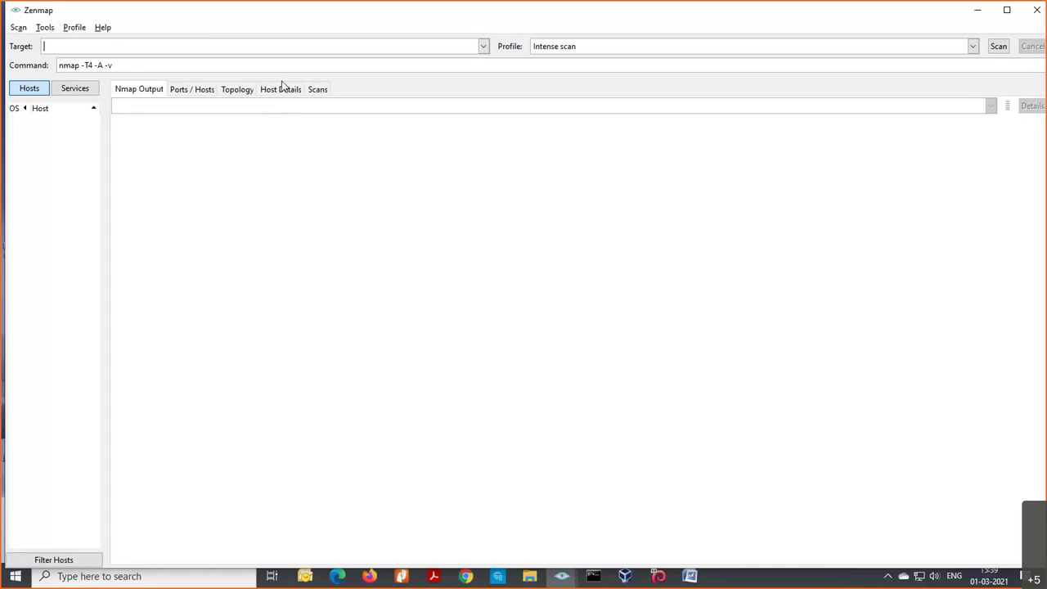
click(593, 576)
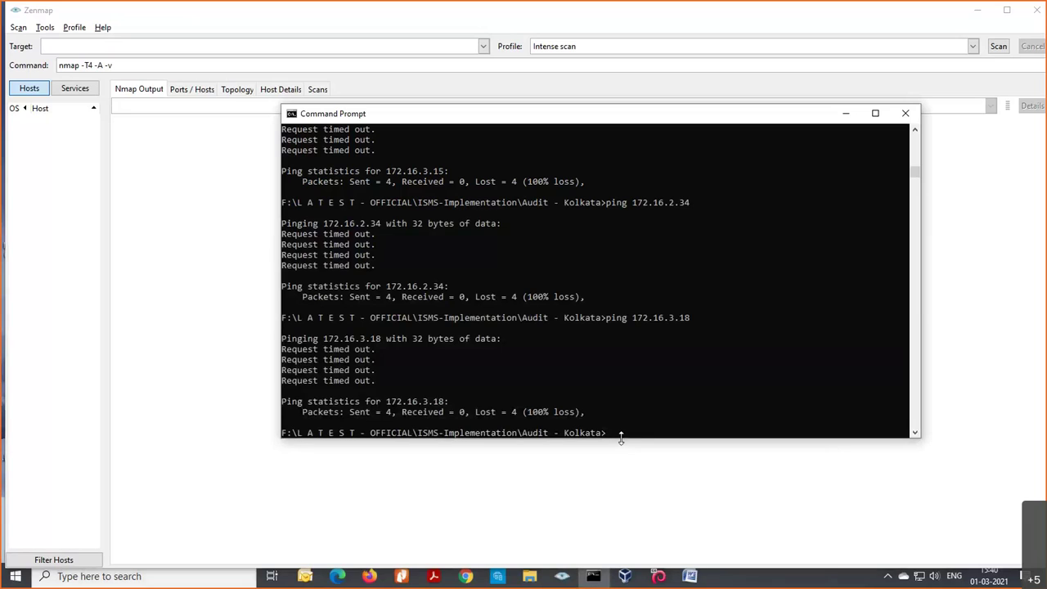
text(nmap 10.240.8.167)
key(Return)
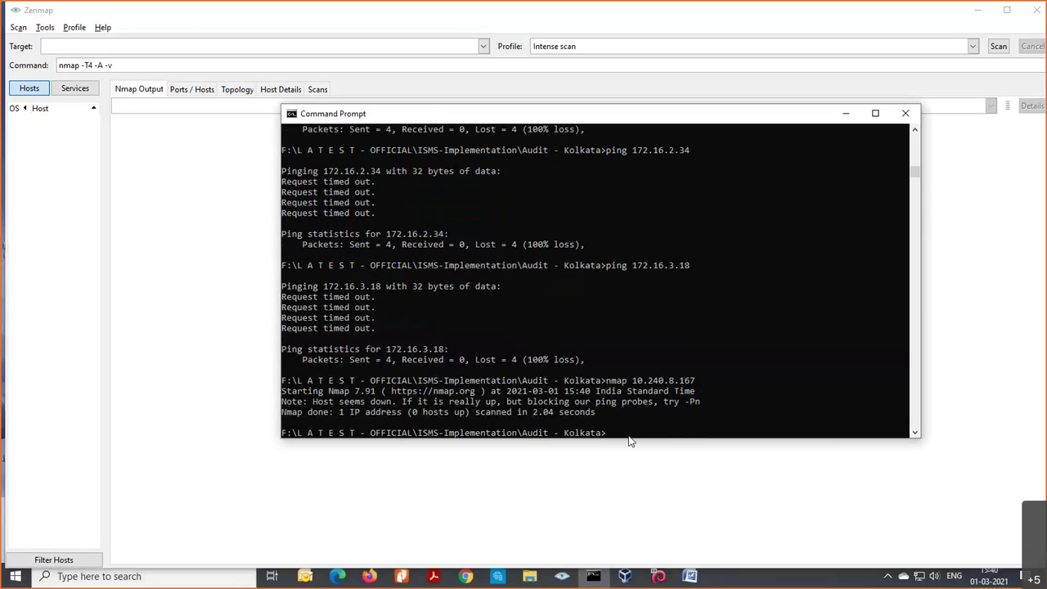
Try rerunning the nmap command as "nmap 10.240.9.167 -" and interrupt the scan.
key(Up)
text(-)
key(BackSpace)
key(Left)
key(Left)
key(Left)
key(Left)
key(Left)
key(Left)
key(Left)
key(Delete)
text(9)
key(Return)
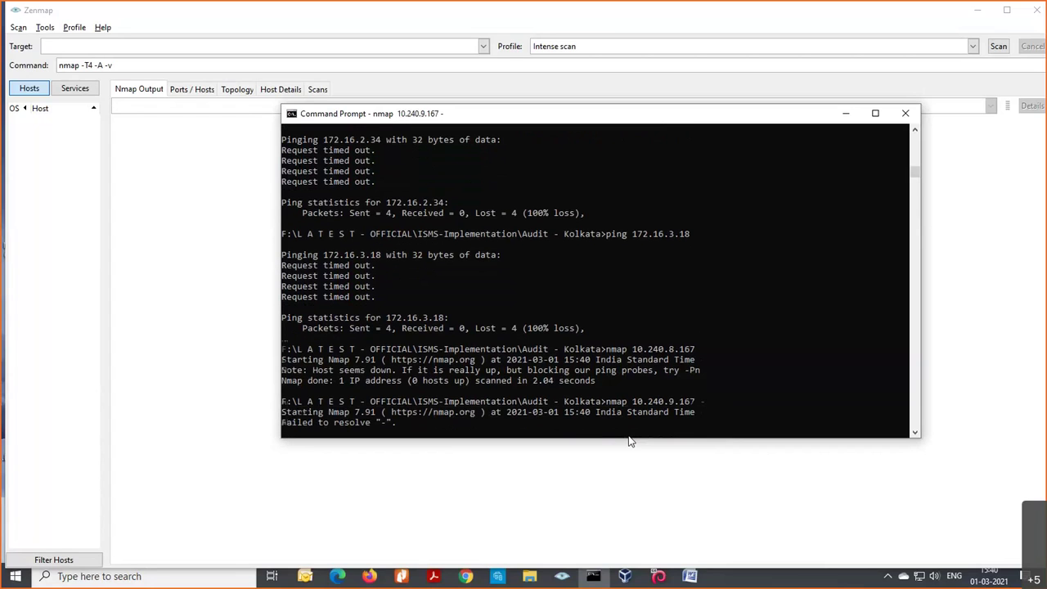
key(ctrl+c)
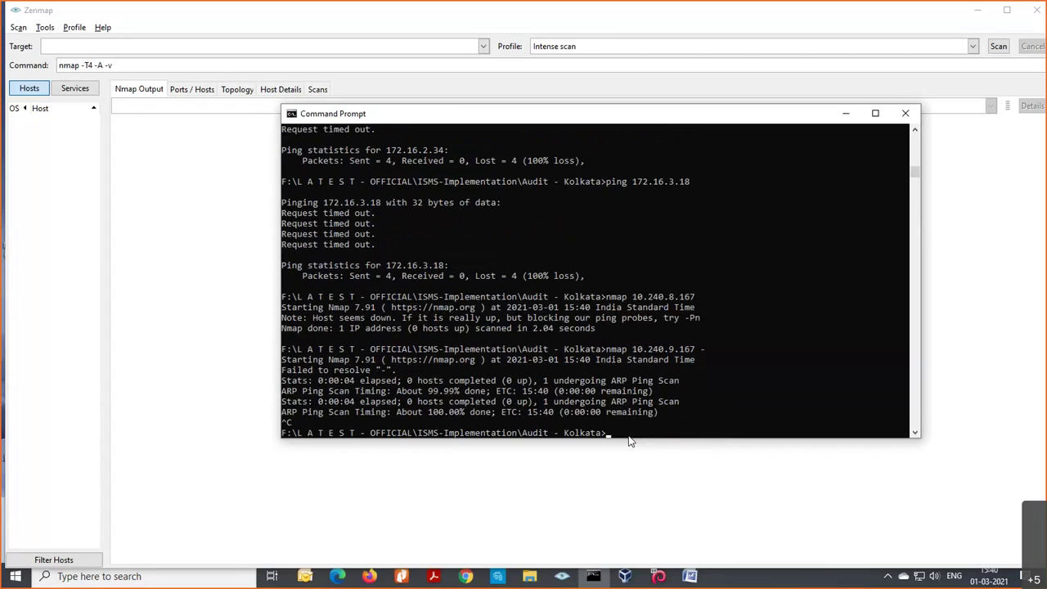
Remove the stray hyphen from the last command and run nmap against 10.240.9.167.
key(Up)
key(BackSpace)
key(BackSpace)
key(Return)
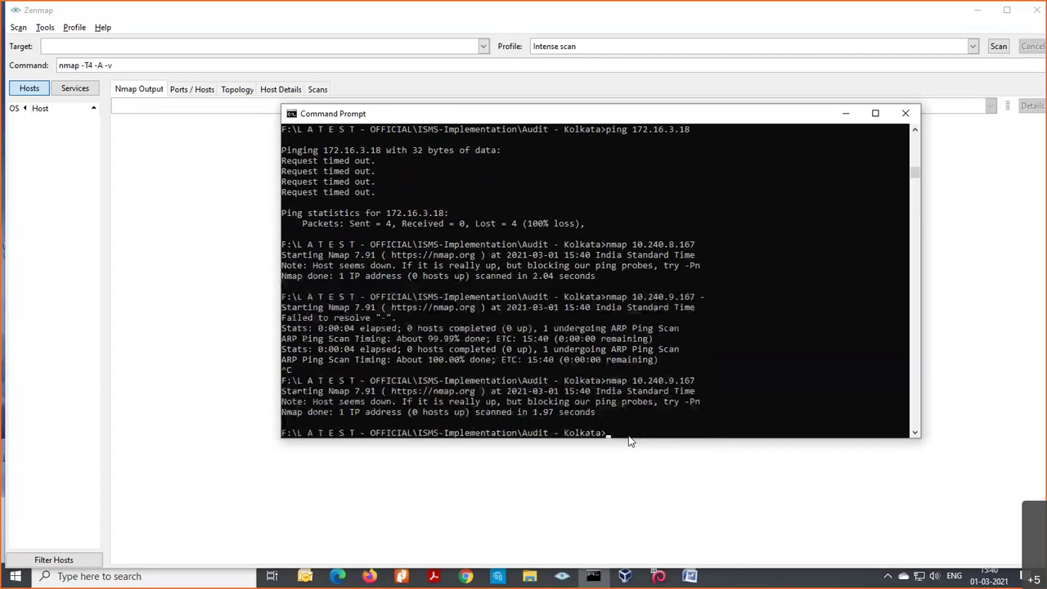
Rerun the nmap scan of 10.240.9.167 with the -Pn option to skip host discovery.
key(Up)
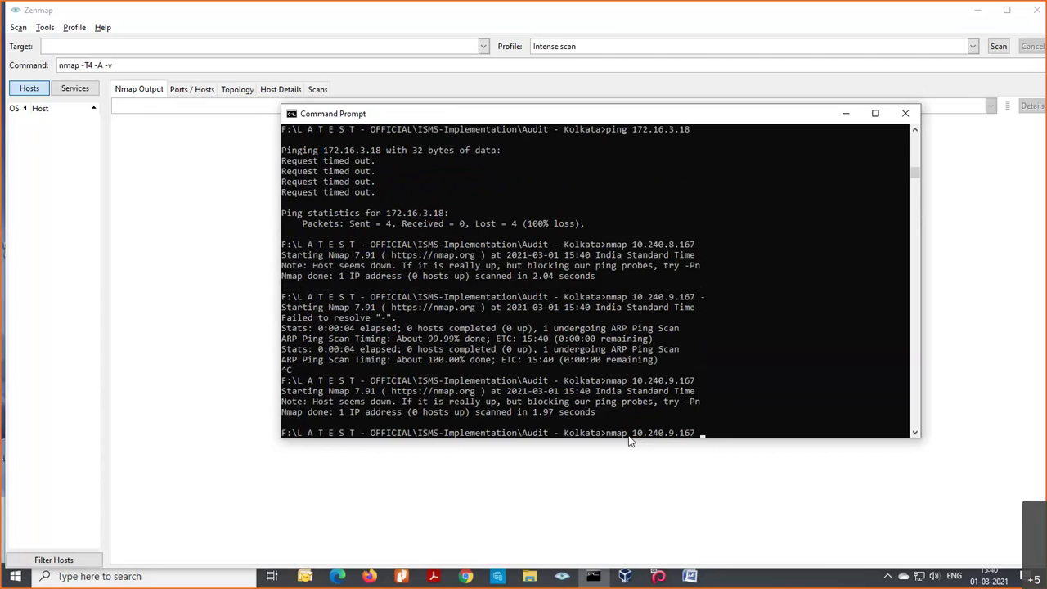
text(-Pn)
key(Return)
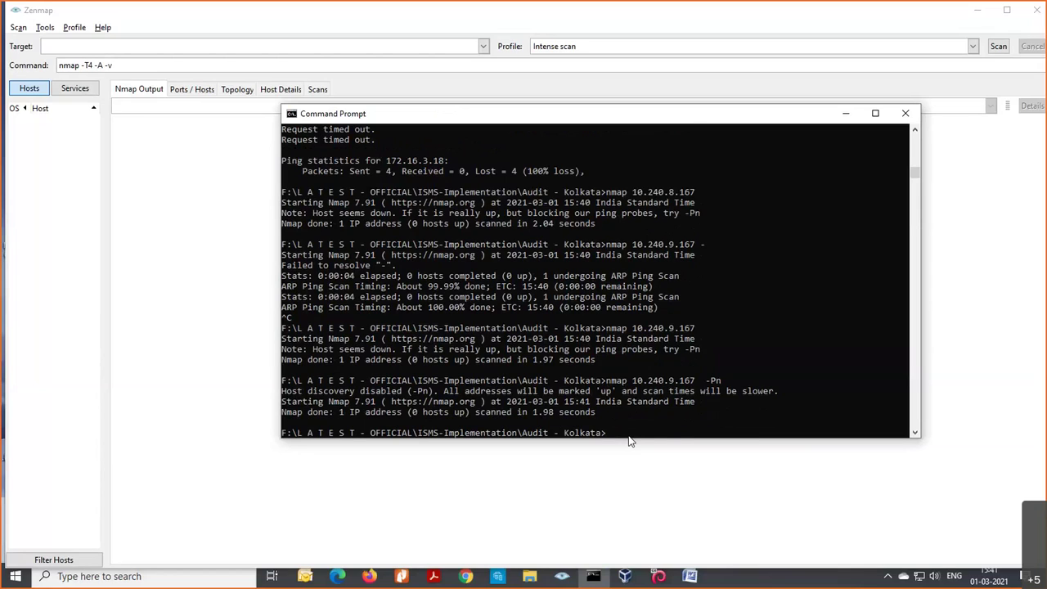
Add service version detection to the nmap command and scan 10.240.9.167 with -sV -Pn.
key(Up)
key(Left)
key(Left)
text(S)
key(BackSpace)
text(sV -)
key(Return)
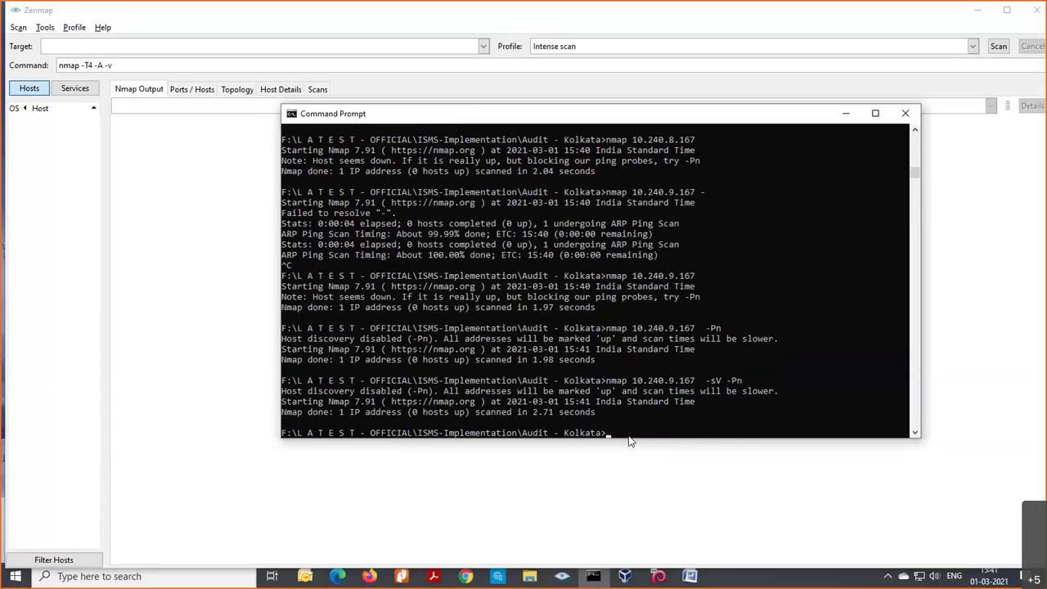
key(Up)
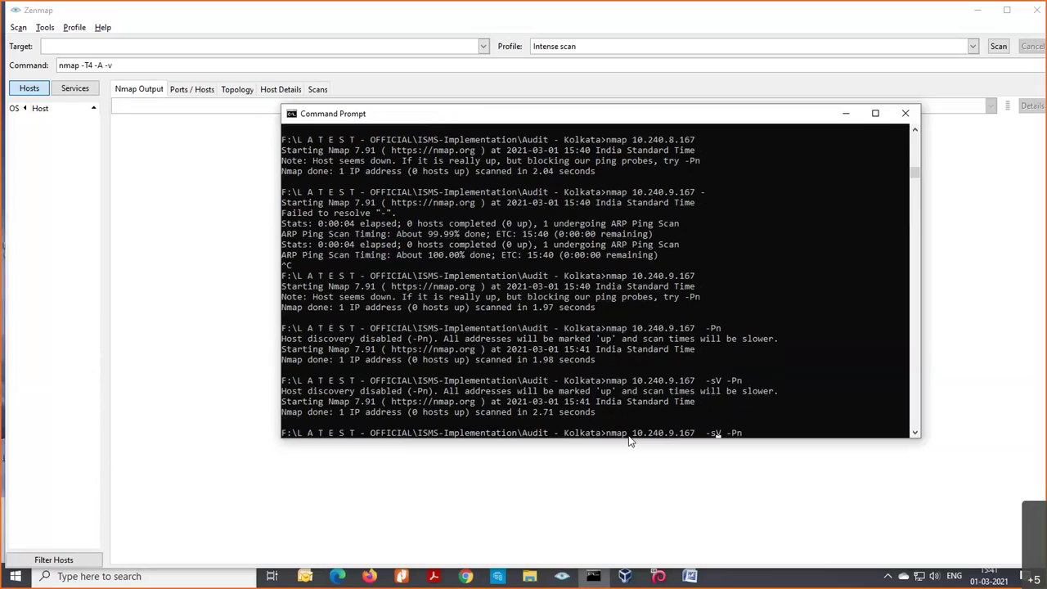
key(Right)
key(Right)
Switch to Zenmap, enter 10.240.8.167 as the scan target and check the nmap command generated for it.
click(103, 45)
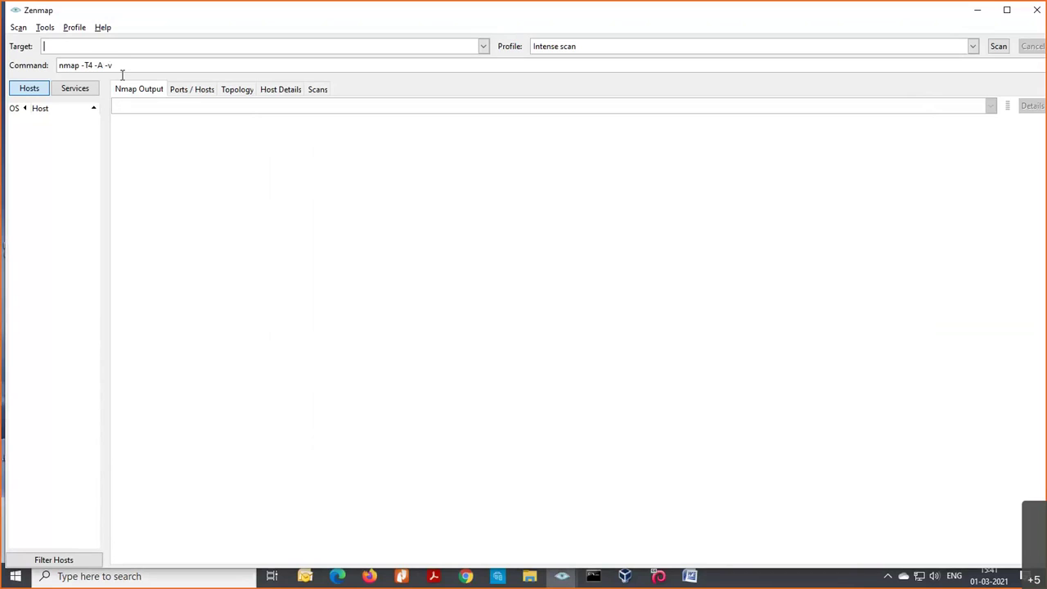
text(10.24)
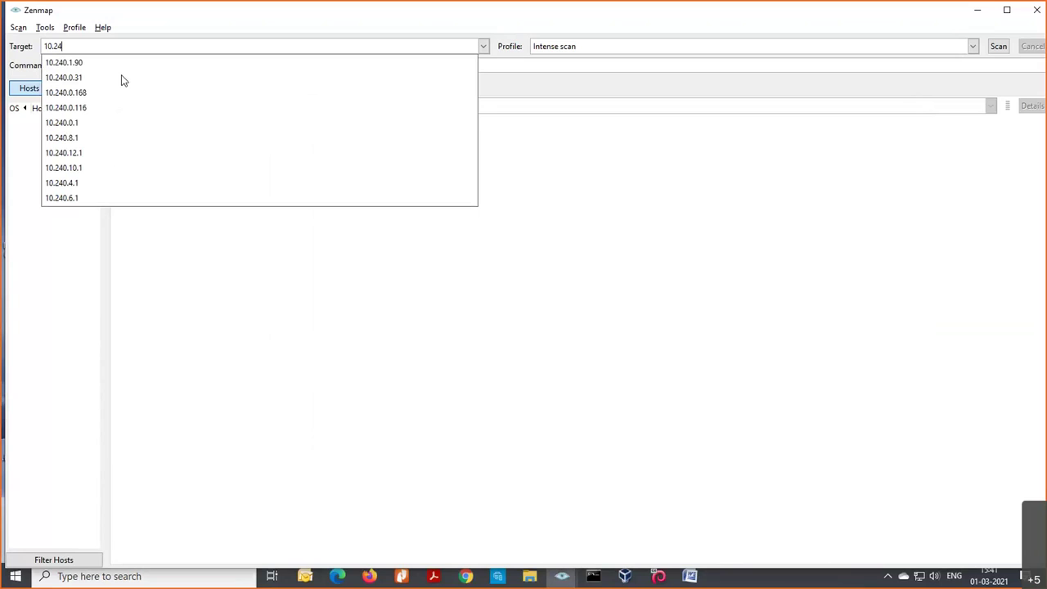
text(0.8.167)
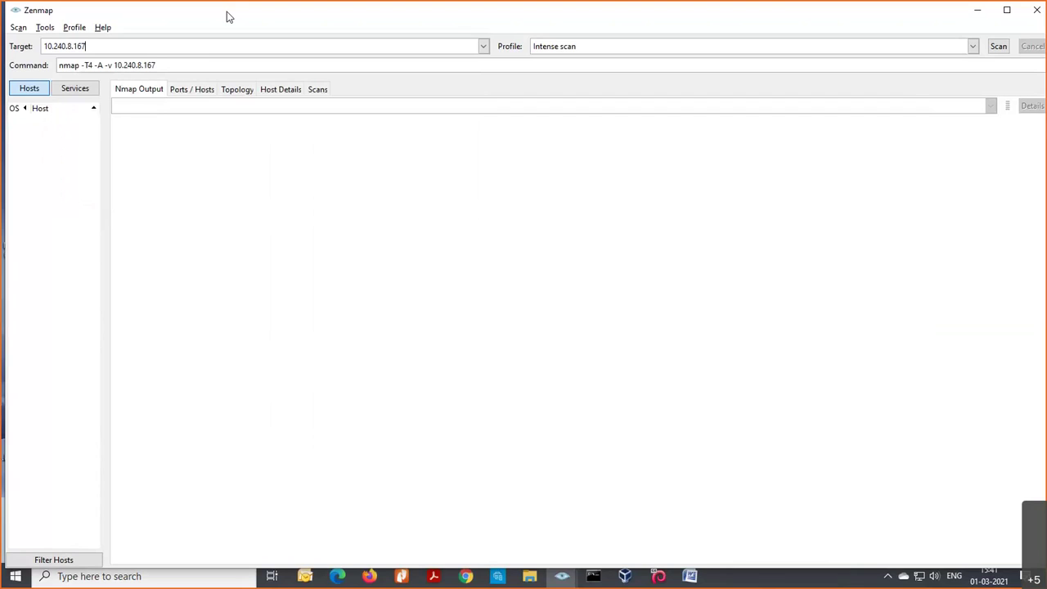
drag(162, 68, 51, 69)
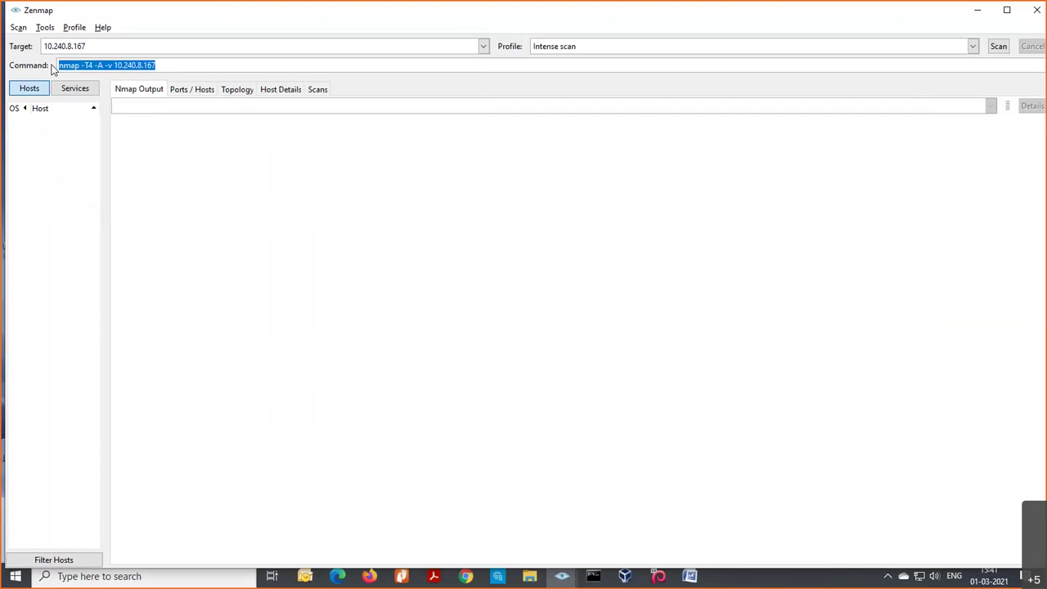
click(576, 46)
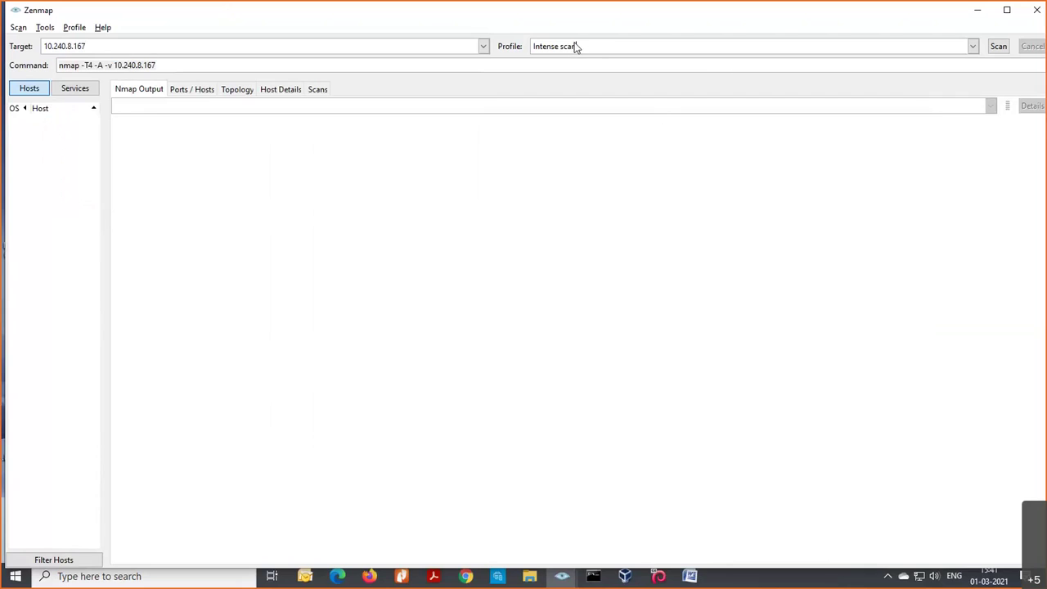
Display the available scan profiles and choose Ping scan.
click(973, 48)
click(973, 47)
click(973, 48)
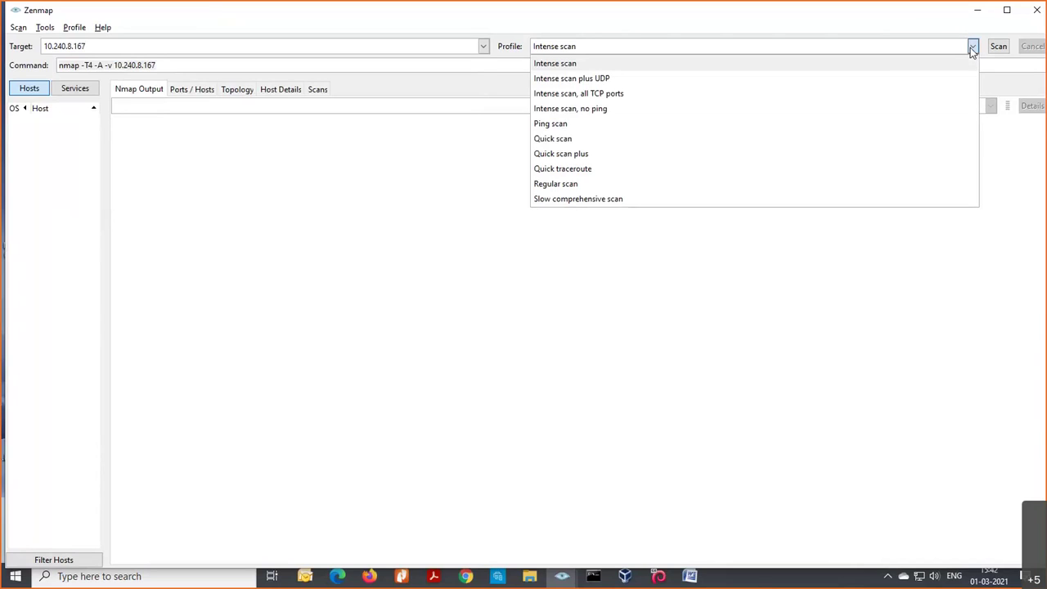
click(589, 126)
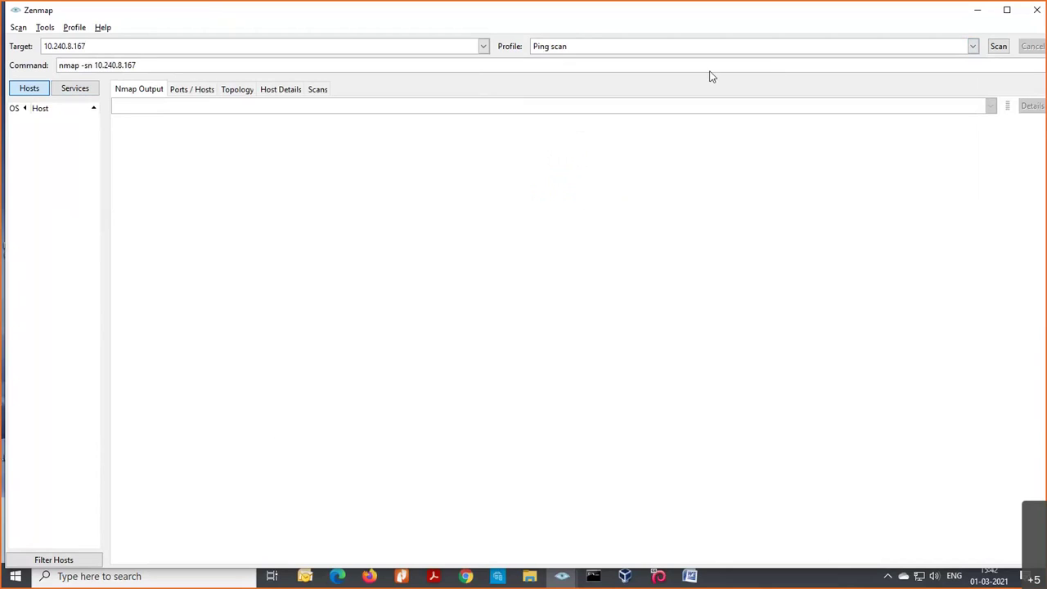
Select the Intense scan profile and start the scan of 10.240.8.167.
click(971, 47)
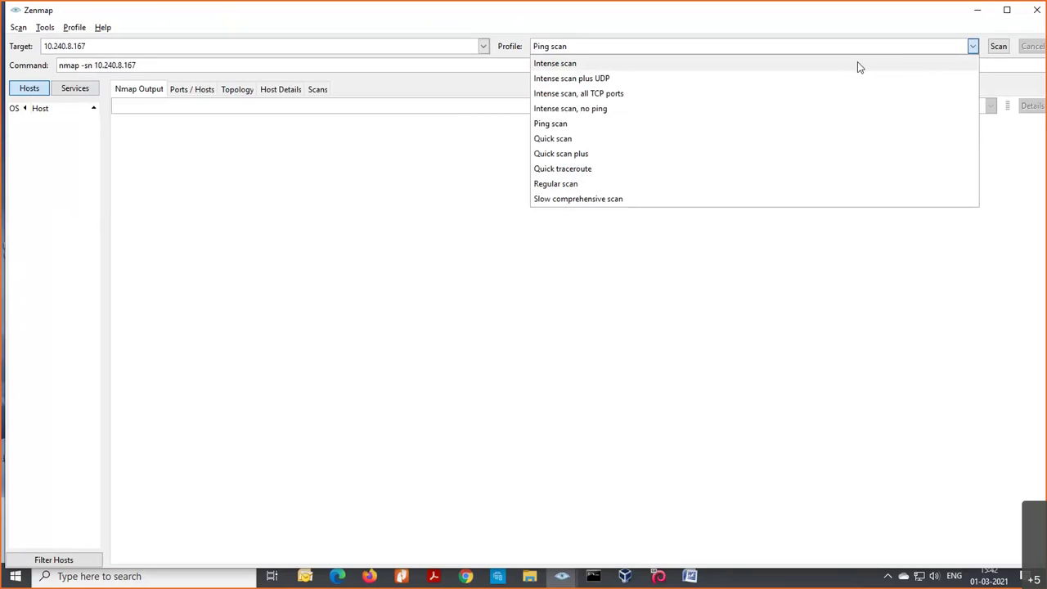
click(858, 63)
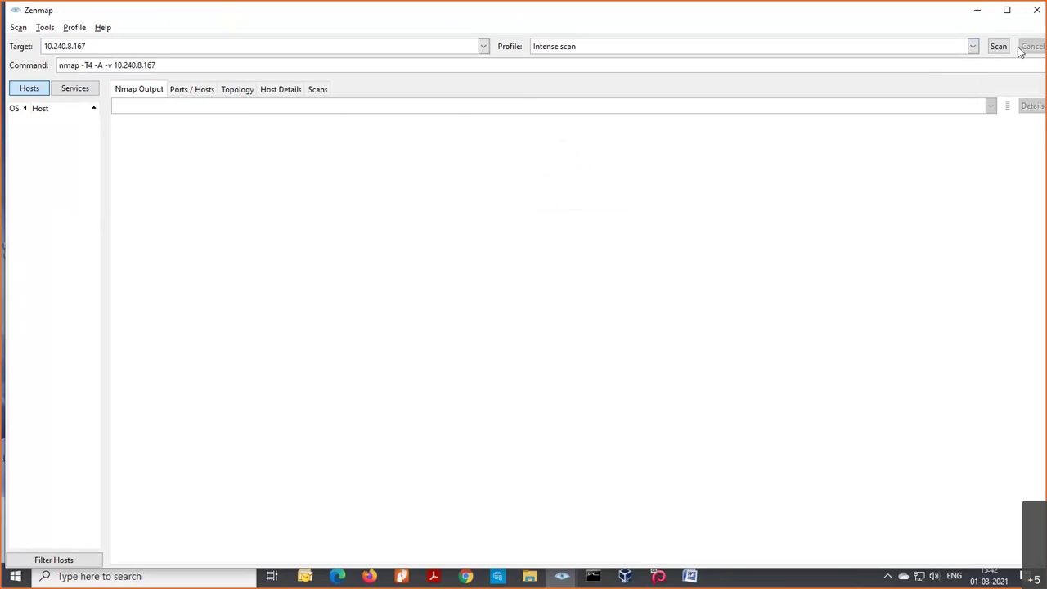
click(999, 47)
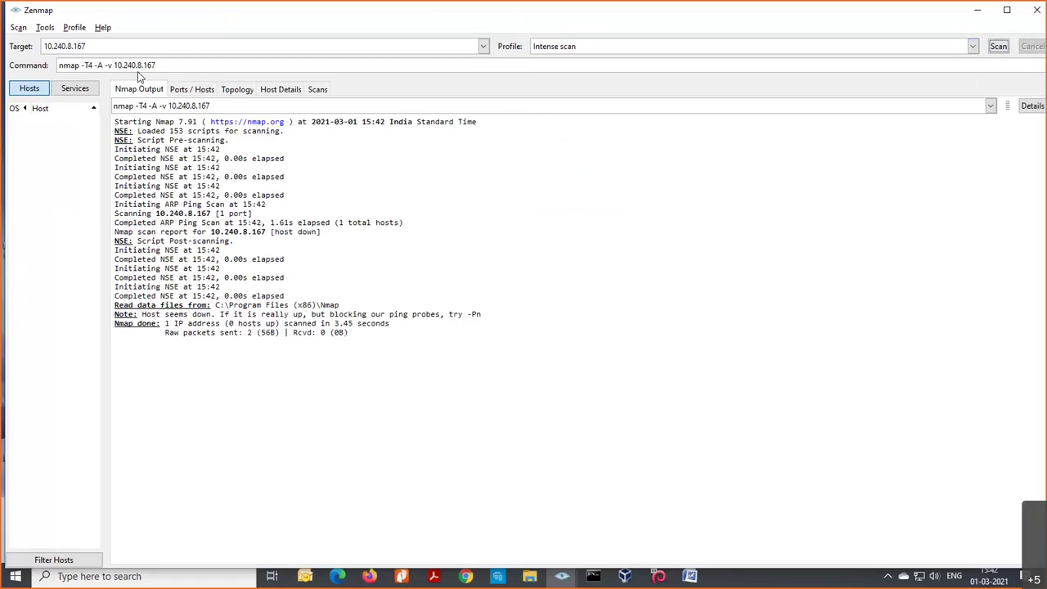
Append -Pn to the nmap command for 10.240.8.167 and start the scan again.
click(178, 65)
text(v)
key(BackSpace)
text(-Pn)
click(1000, 47)
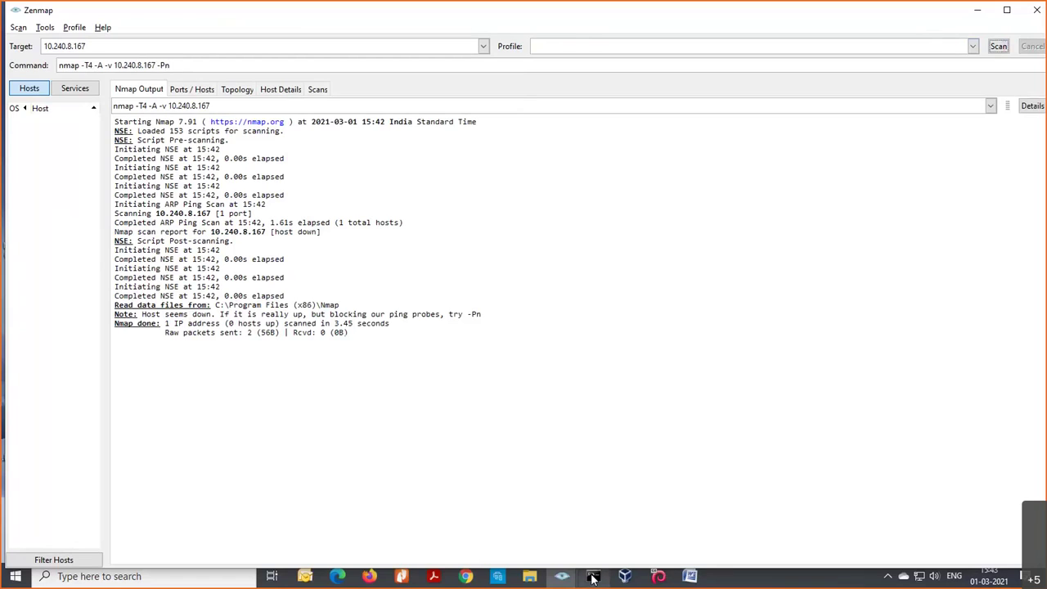
Switch to the Command Prompt window and clear the pending nmap command, leaving an empty prompt.
mouse_move(592, 575)
click(607, 533)
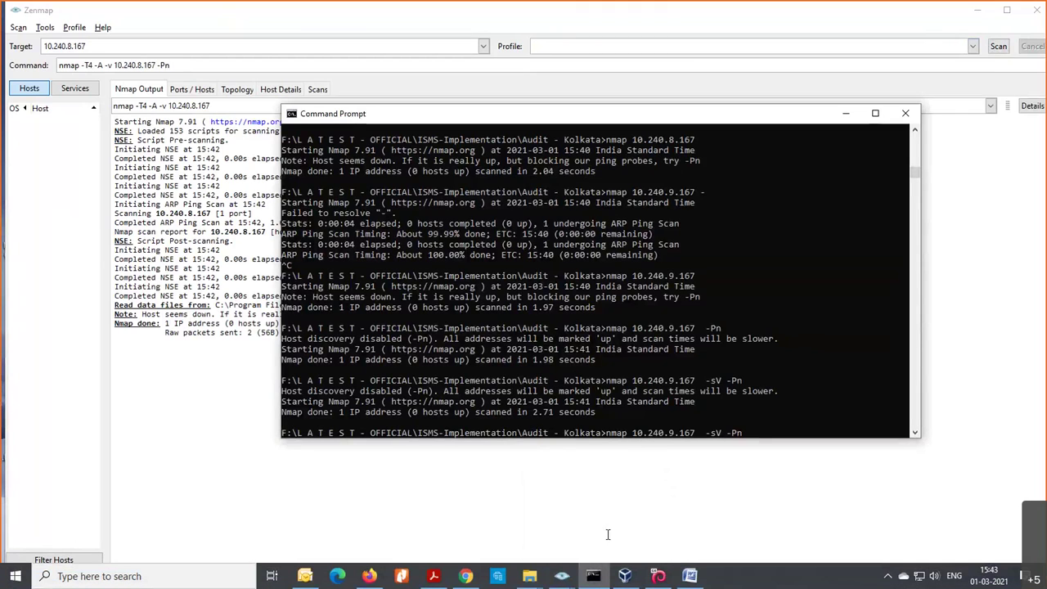
key(BackSpace)
key(BackSpace)
key(BackSpace)
key(BackSpace)
key(BackSpace)
key(BackSpace)
key(BackSpace)
key(BackSpace)
key(BackSpace)
key(BackSpace)
key(BackSpace)
key(BackSpace)
key(Return)
key(Return)
key(Return)
key(Return)
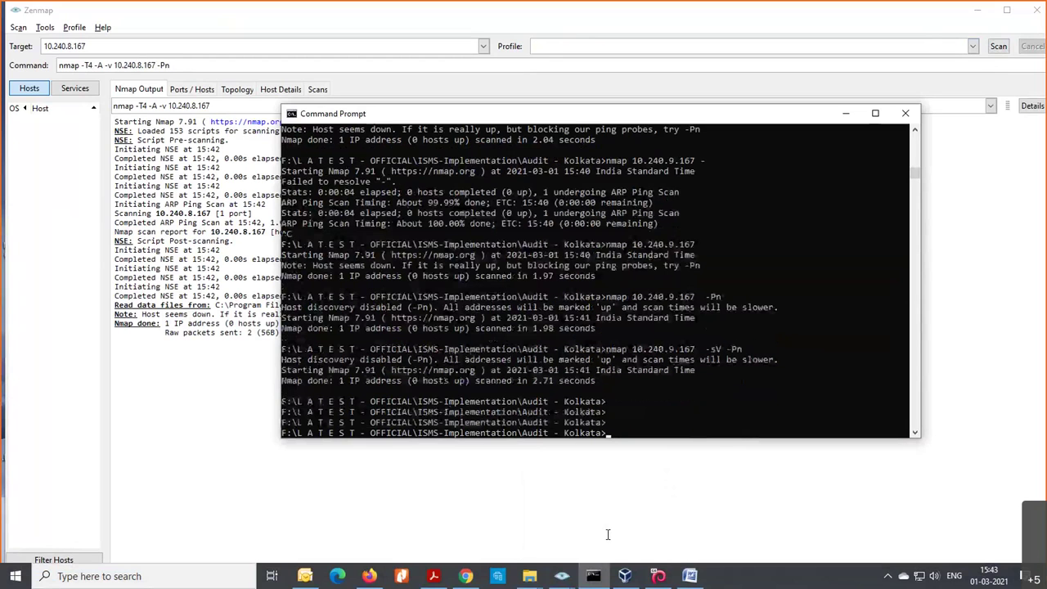
Run ipconfig and examine the Ethernet adapter's IPv4 address in the output.
text(ipconfig)
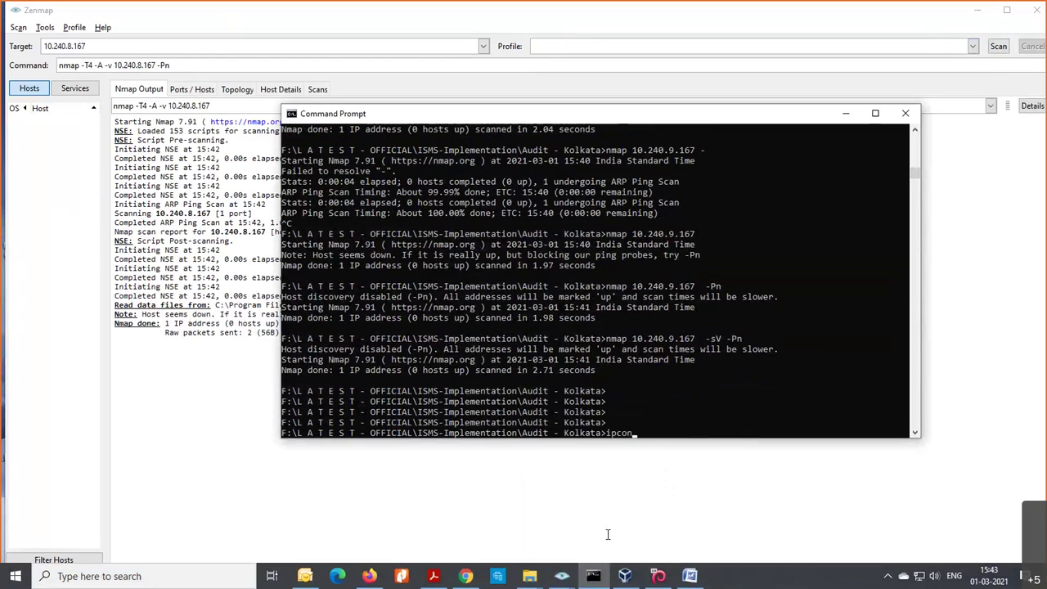
key(Return)
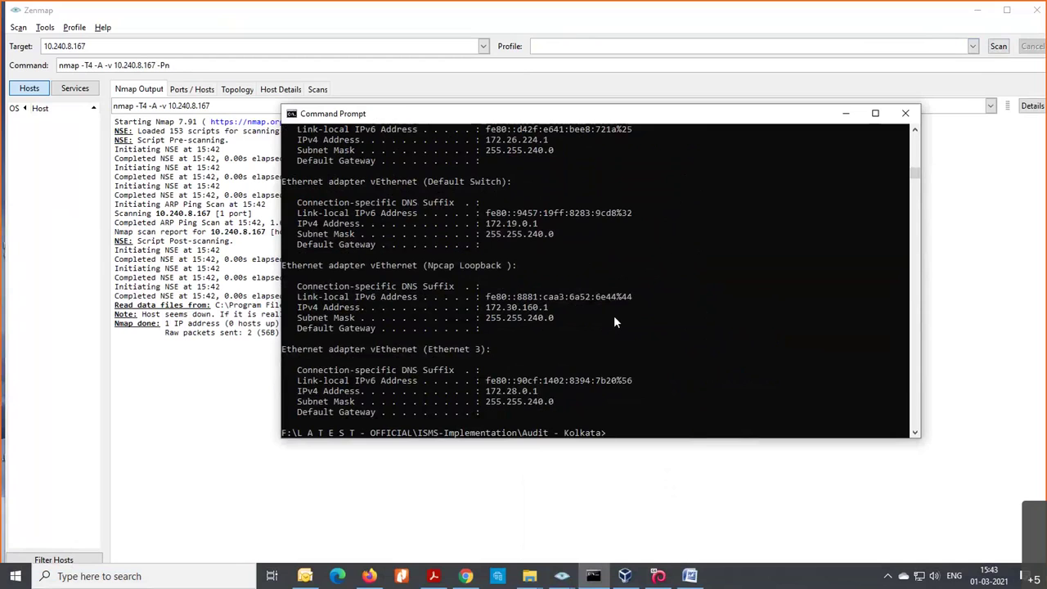
scroll(620, 296, up, 6)
scroll(620, 302, up, 1)
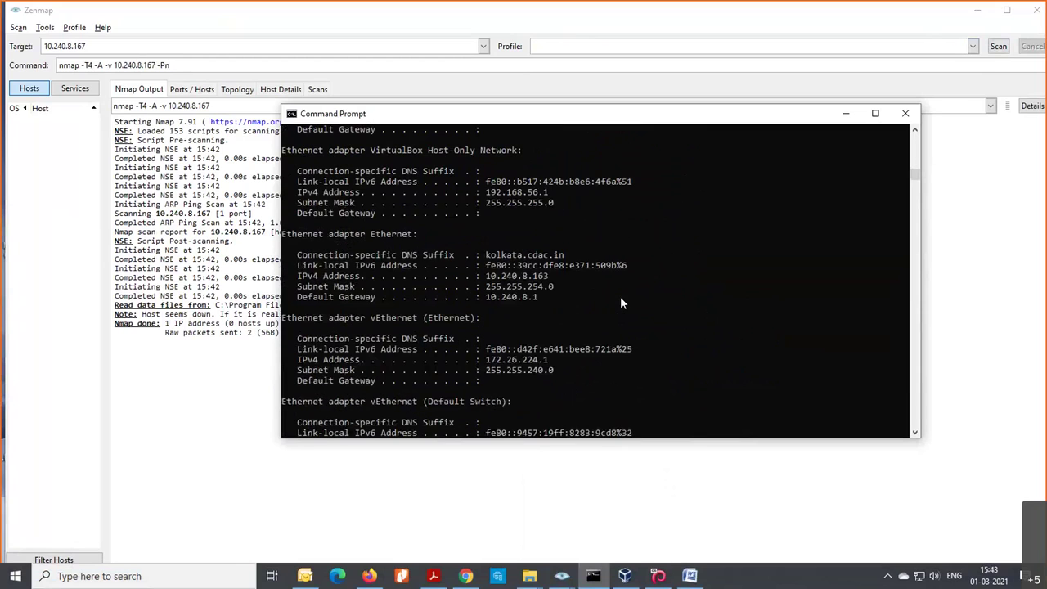
Return to Zenmap, change the target to 10.240.8.163 and start the scan with -T4 -A -v -Pn.
click(148, 398)
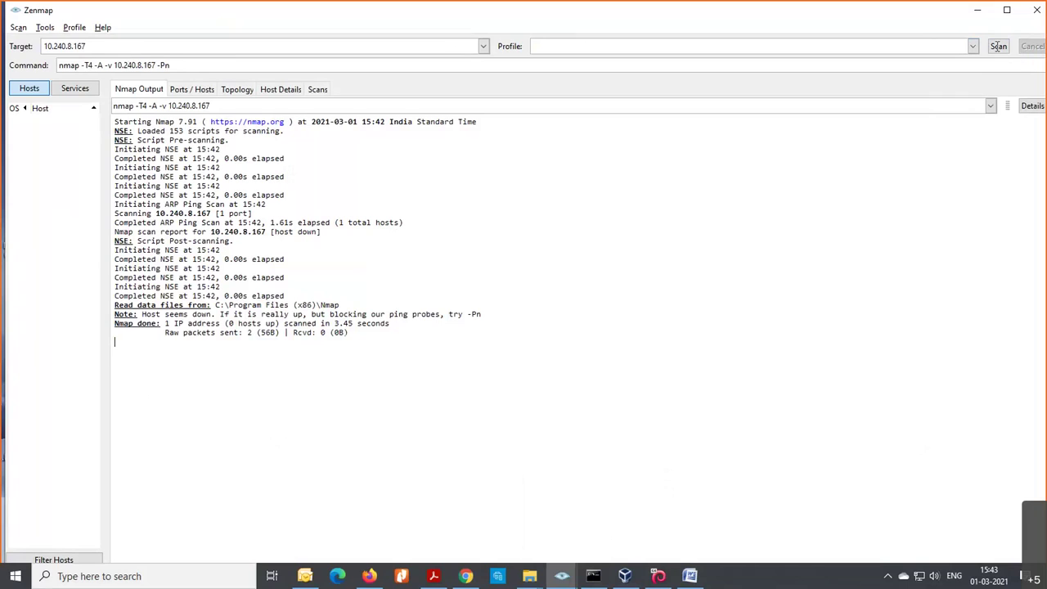
drag(101, 45, 78, 46)
text(163)
key(BackSpace)
click(999, 46)
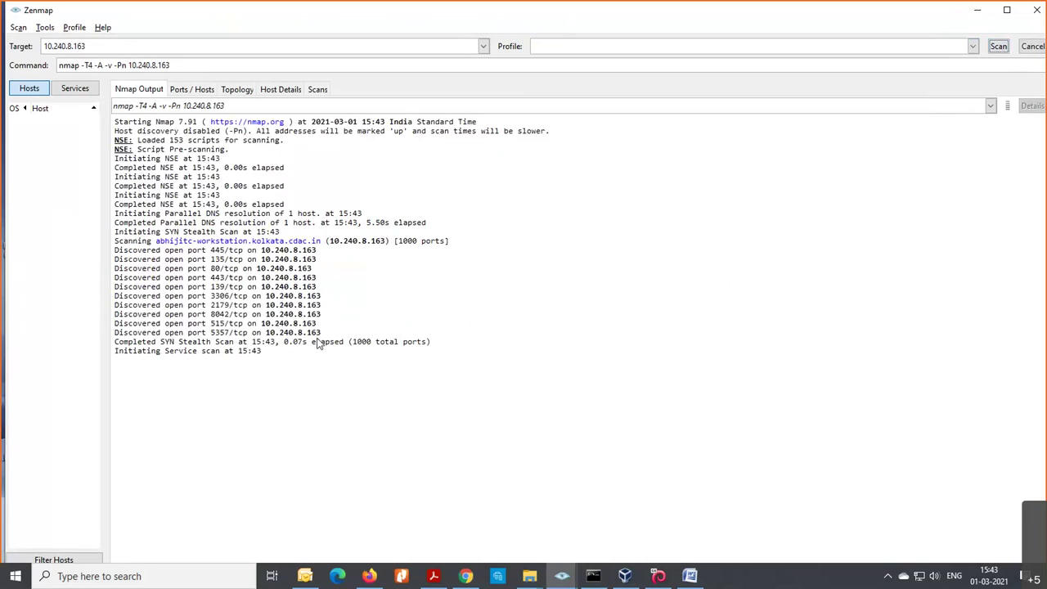
Highlight the lines listing the discovered open TCP ports on 10.240.8.163, then clear the selection.
click(116, 252)
drag(141, 254, 327, 337)
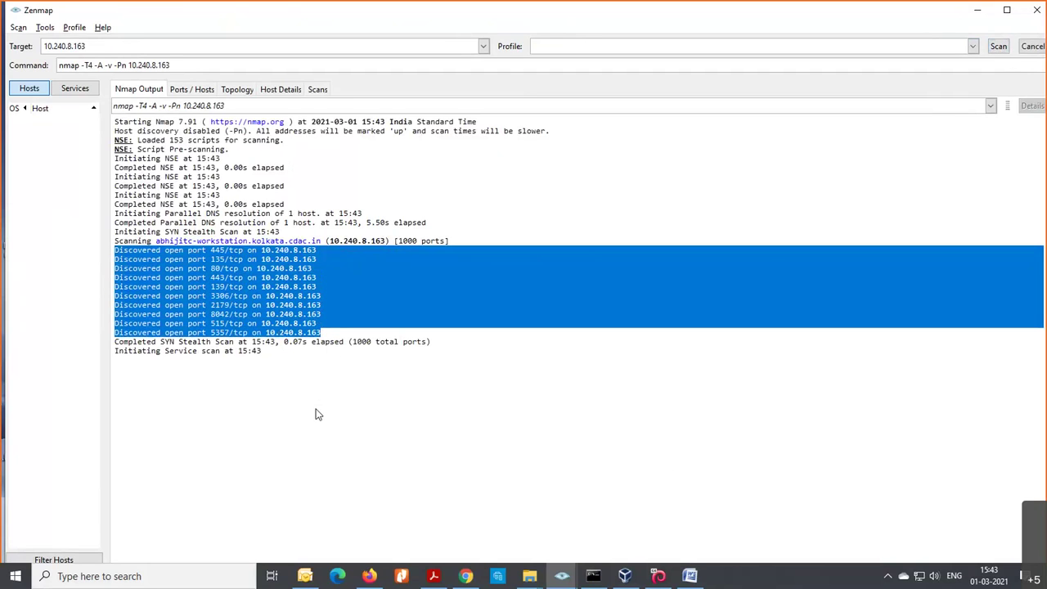
click(245, 384)
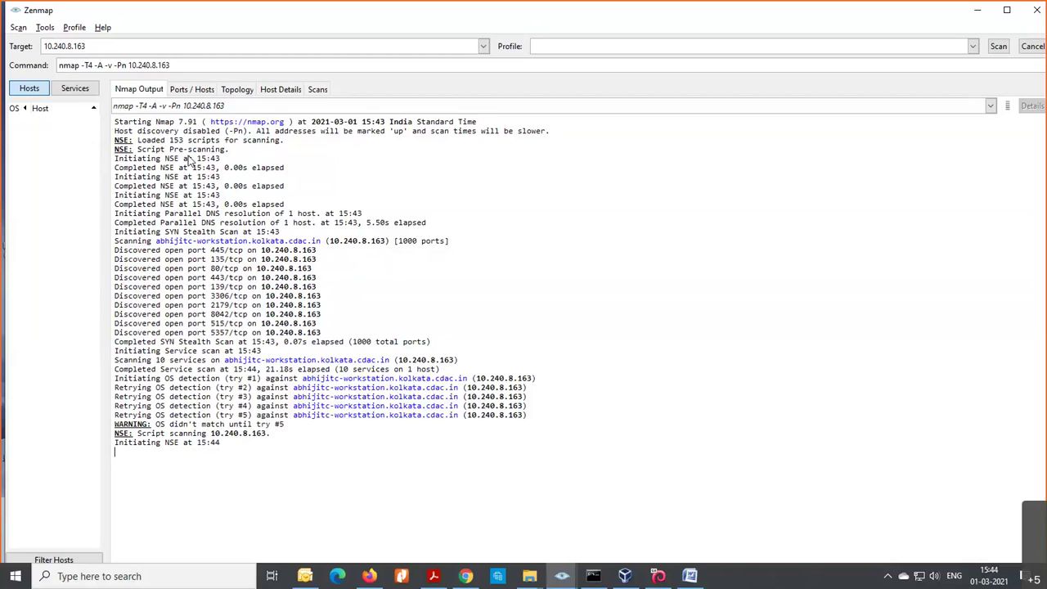
Examine the table of ports and services found on 10.240.8.163, highlighting the port 8042 entry.
click(197, 91)
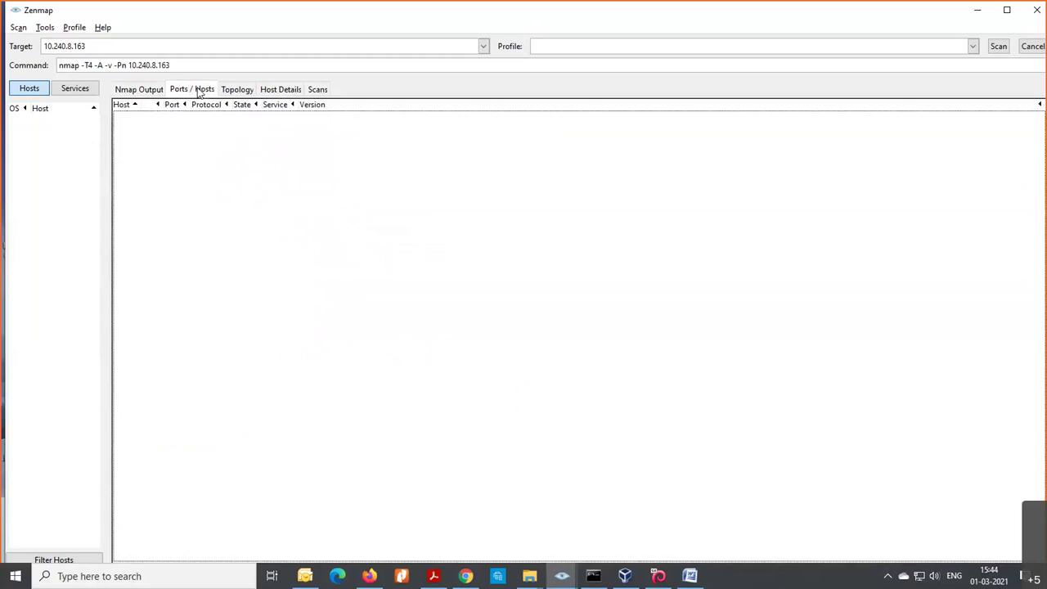
click(148, 94)
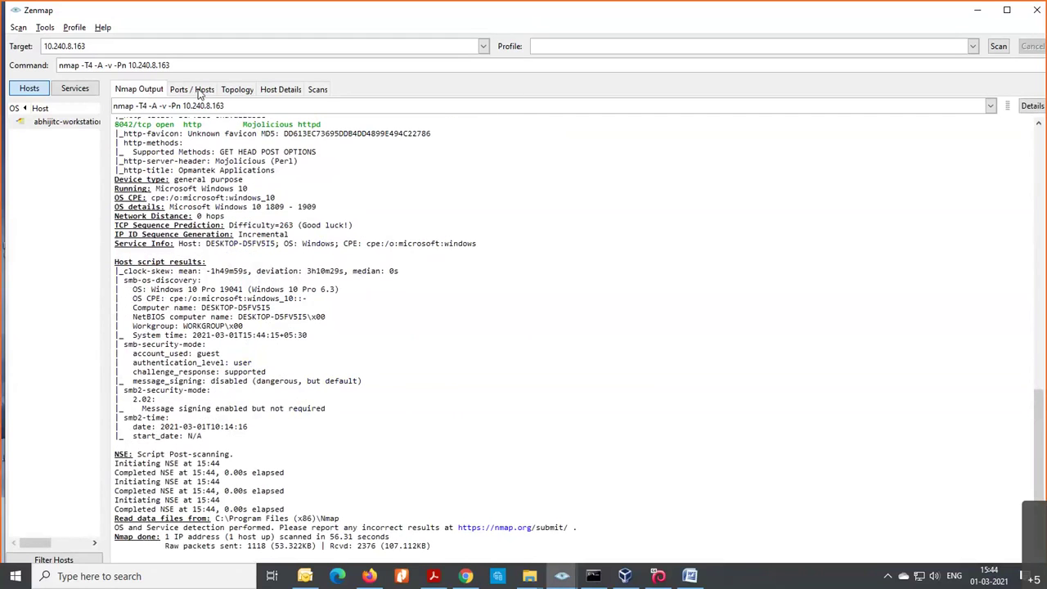
click(200, 91)
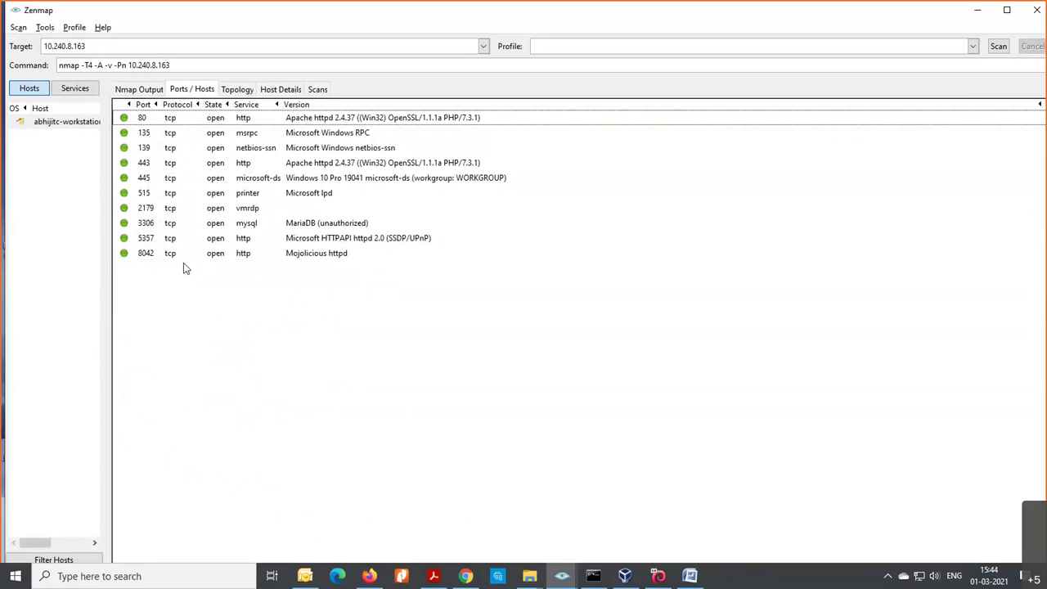
click(150, 254)
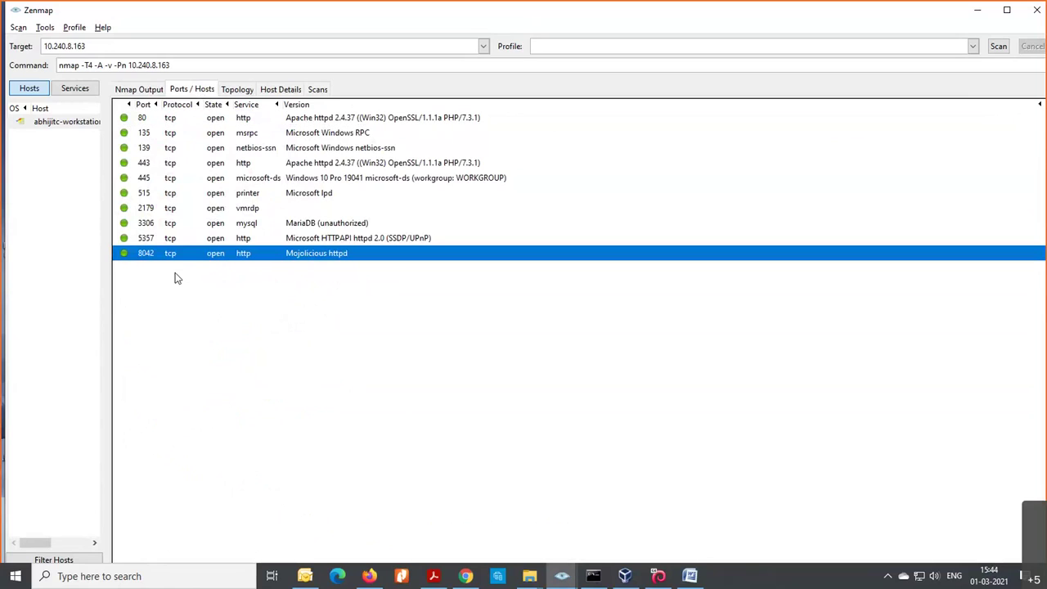
click(110, 49)
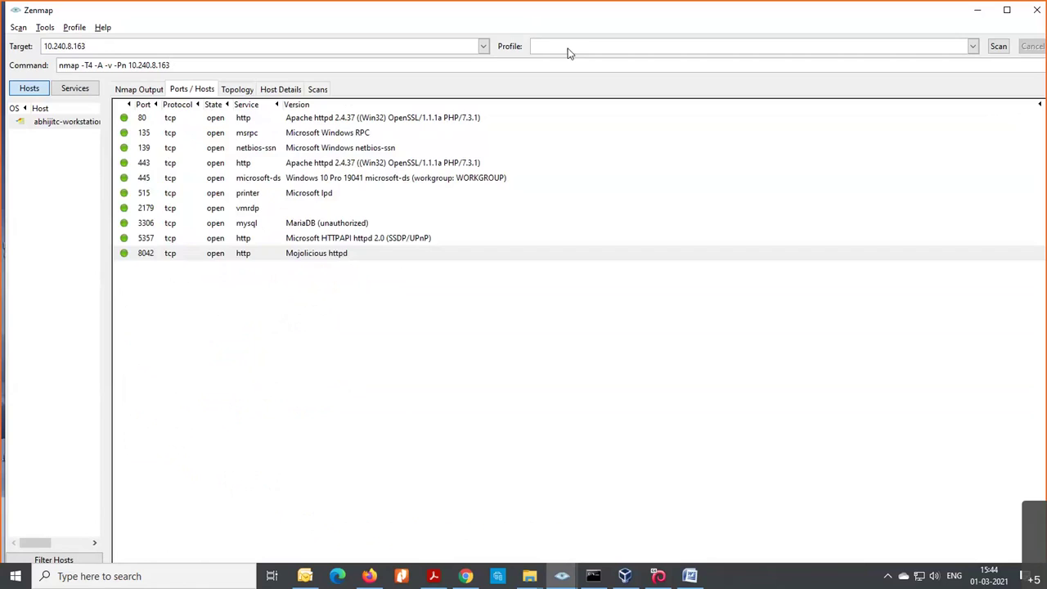
Close Zenmap without saving the scan and clear the remaining window to reveal the desktop.
click(1036, 11)
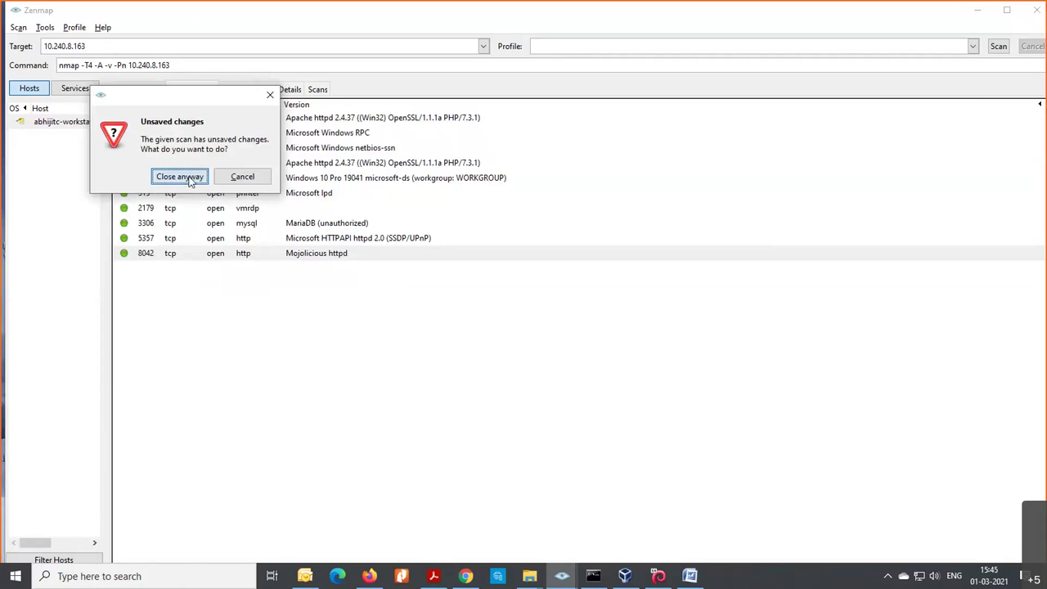
click(190, 181)
click(844, 111)
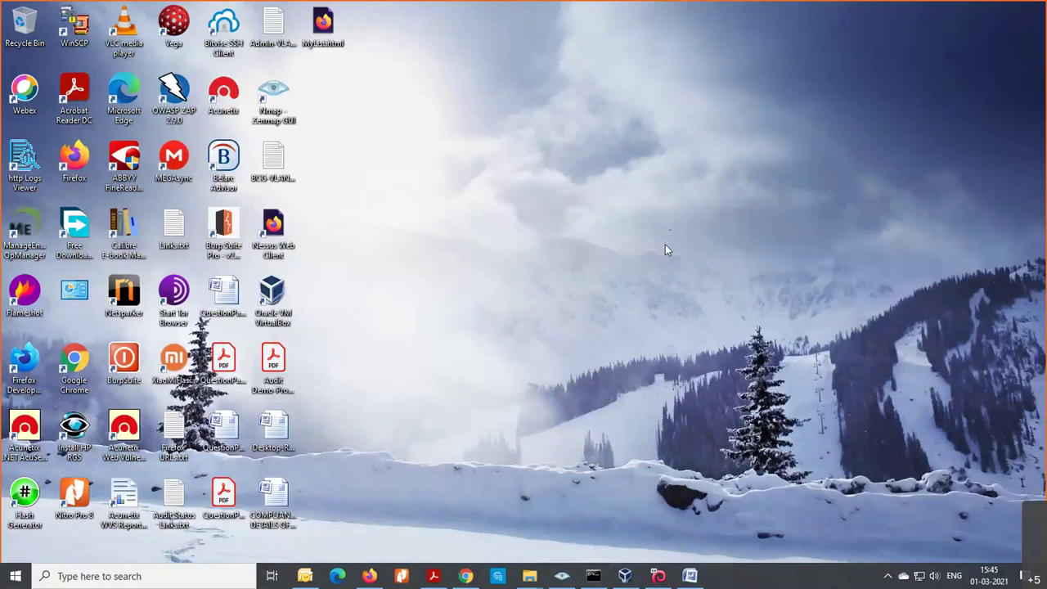
Search Windows for "angry" and launch Angry IP Scanner.
click(120, 577)
text(angry)
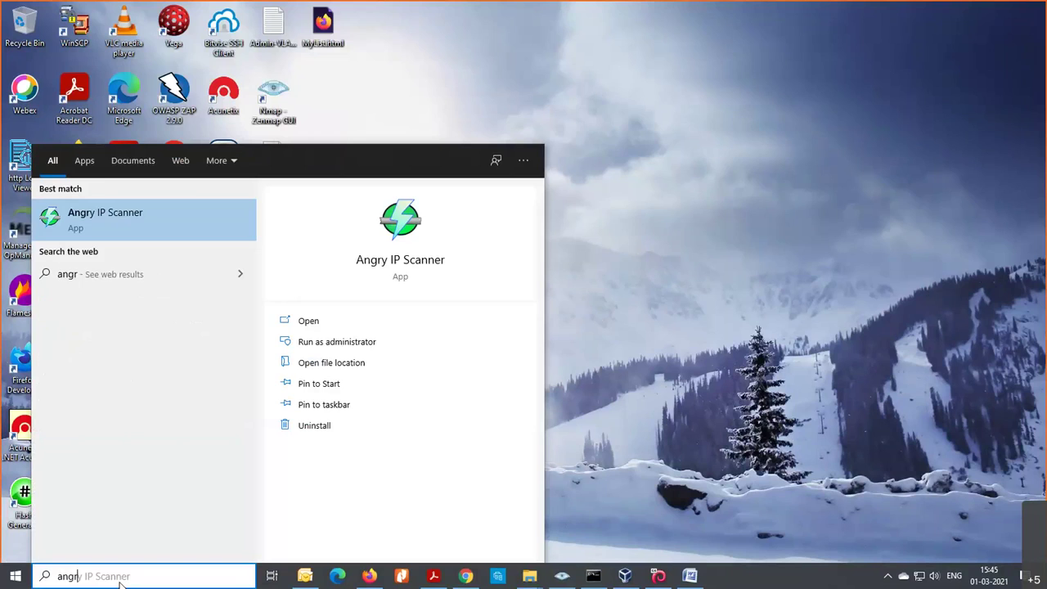
click(133, 213)
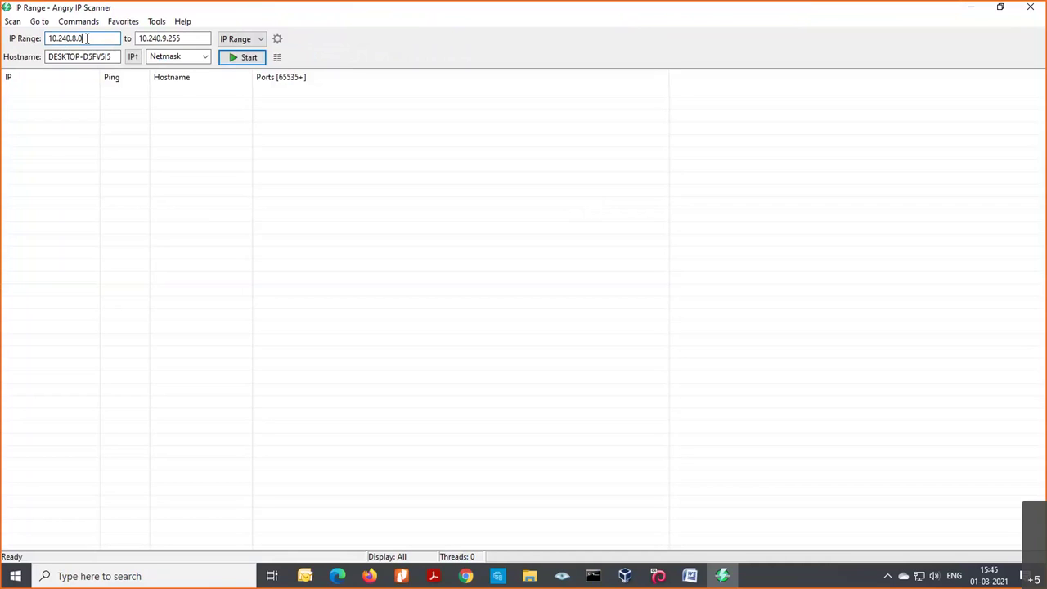
Set the IP range's end to 10.240.8.255 and the netmask to /23, and start the scan.
double_click(163, 38)
text(8)
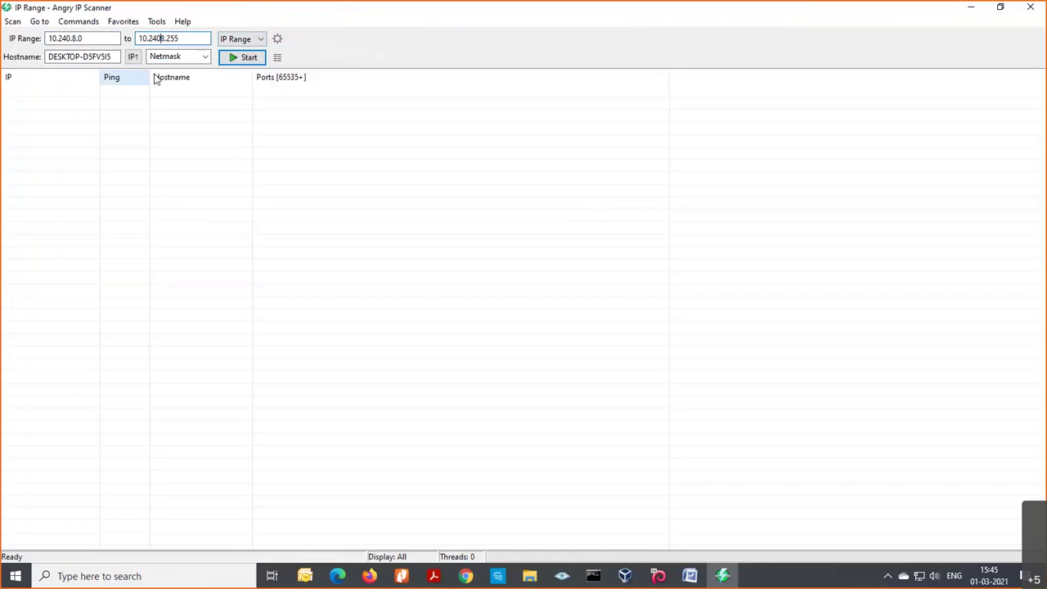
double_click(176, 59)
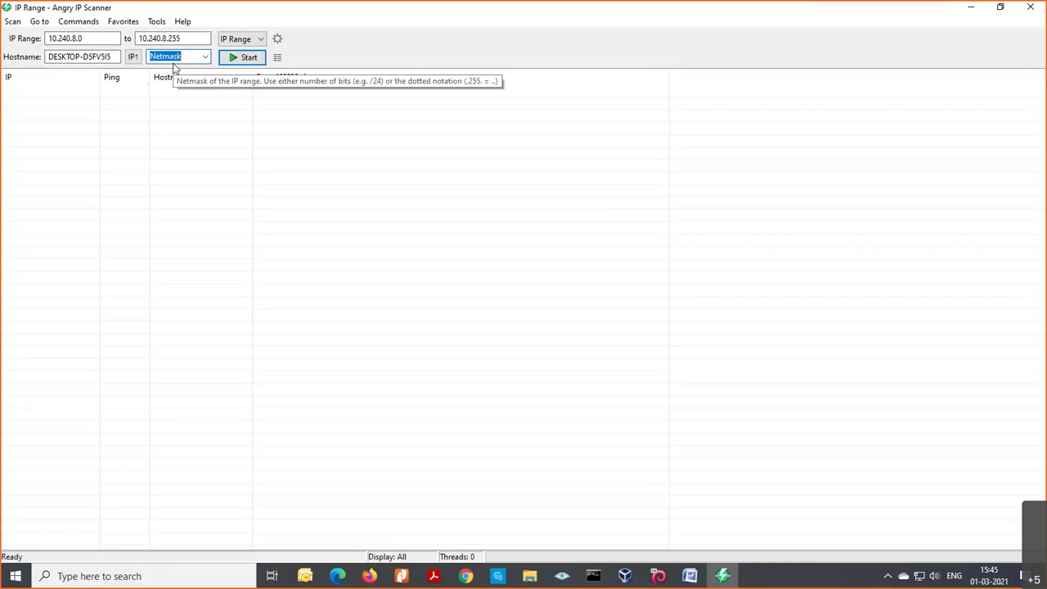
text(/23)
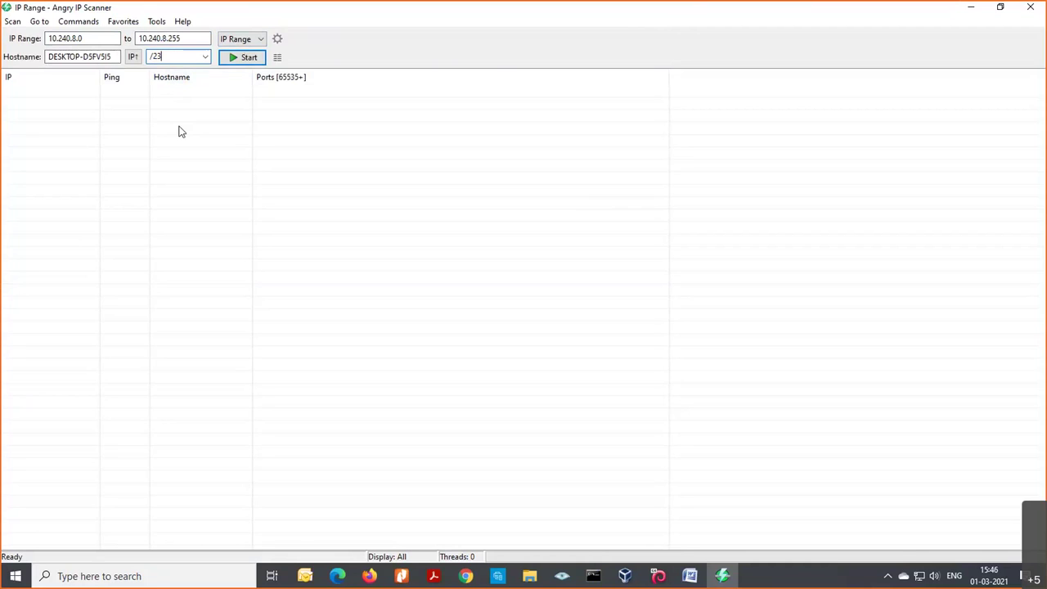
click(238, 61)
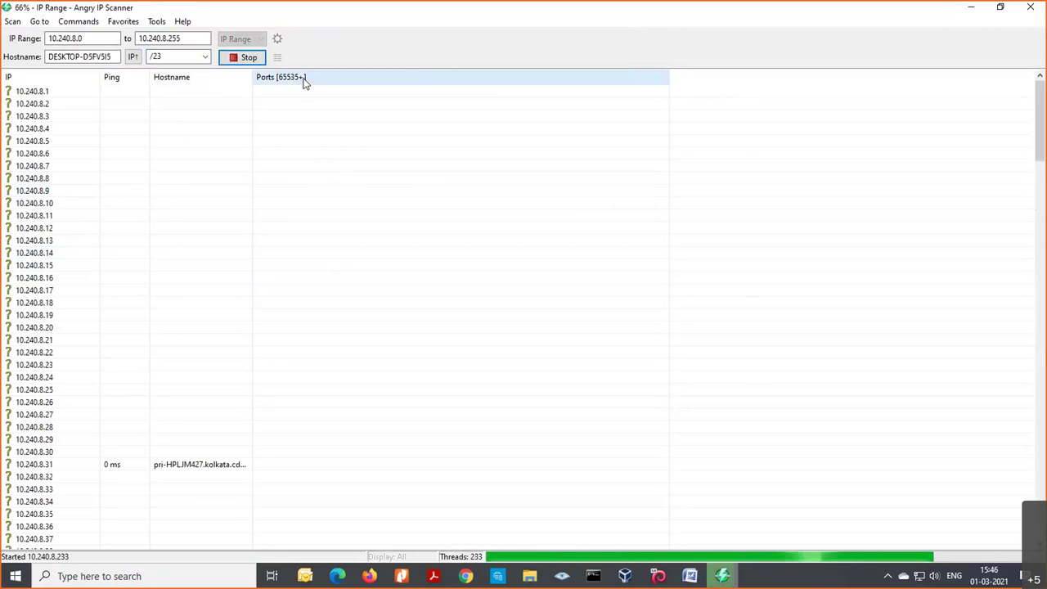
Stop the running scan and dismiss the address details of 10.240.8.22.
click(244, 58)
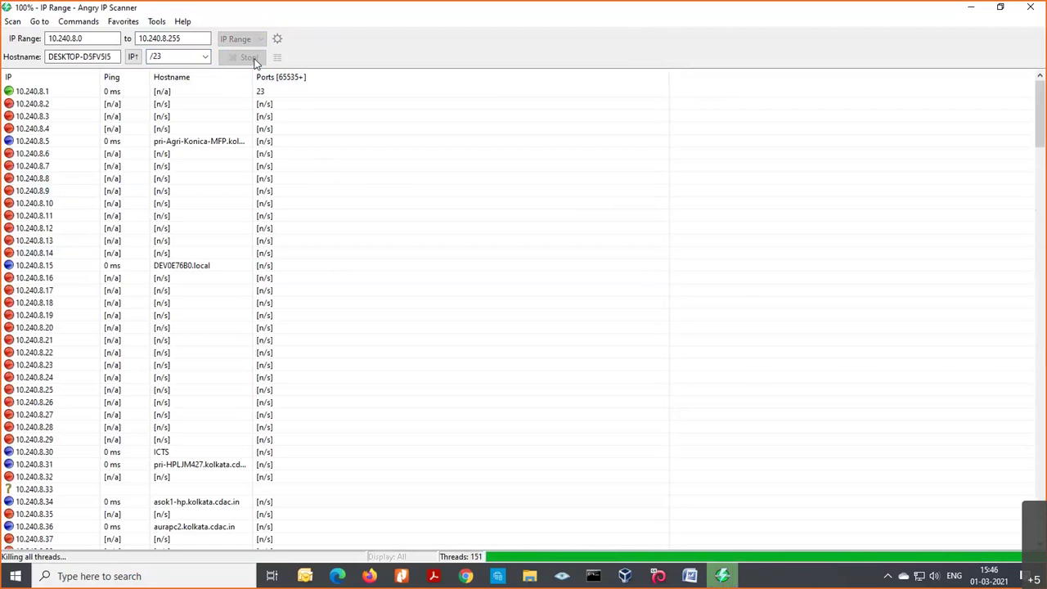
right_click(304, 77)
click(594, 360)
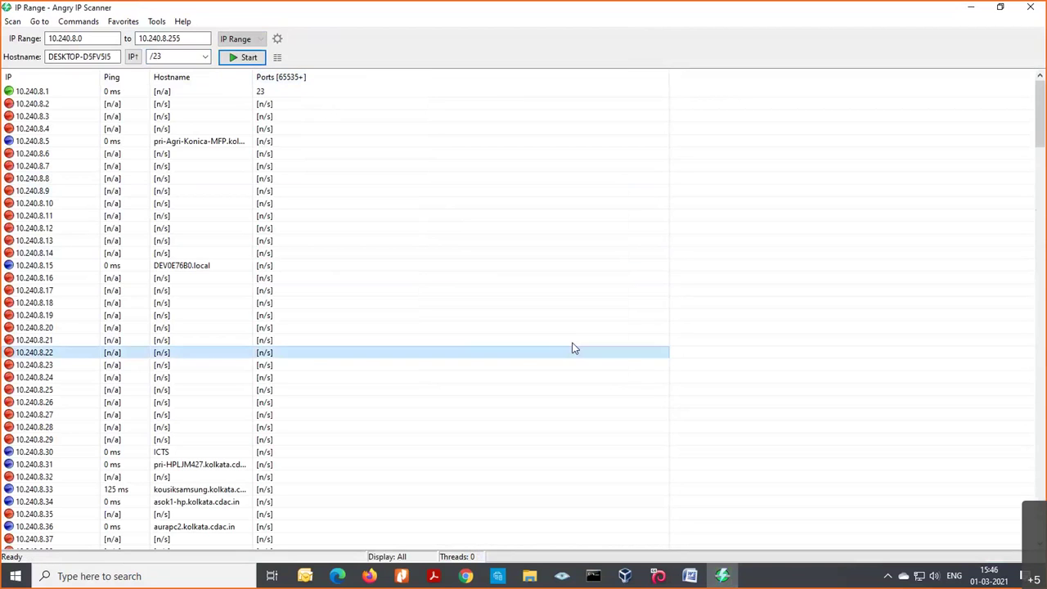
right_click(300, 81)
click(331, 87)
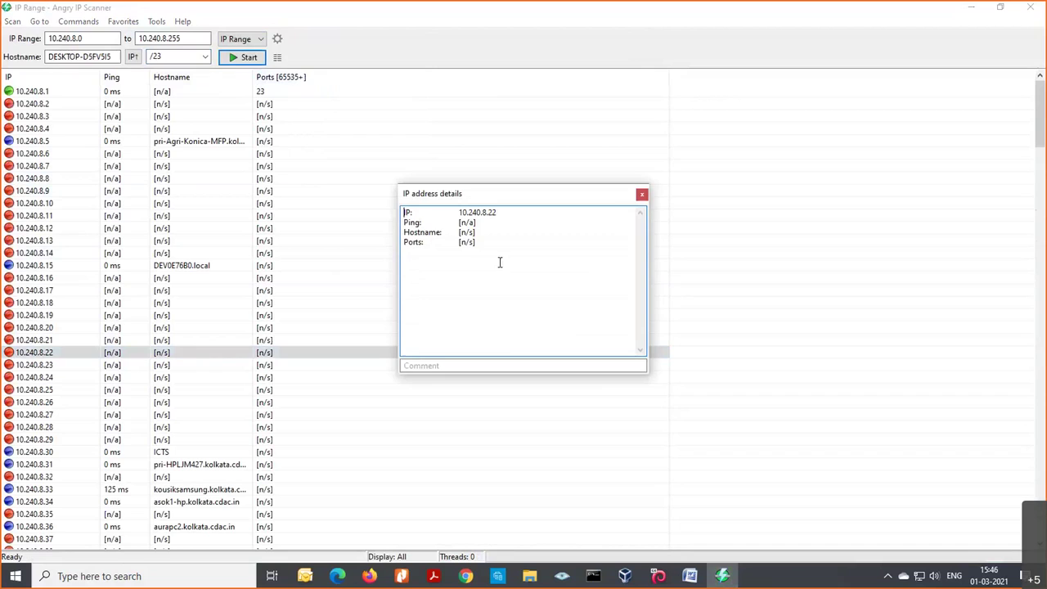
click(642, 194)
Set the port selection in the scanner's port preferences to 1-1000.
right_click(275, 80)
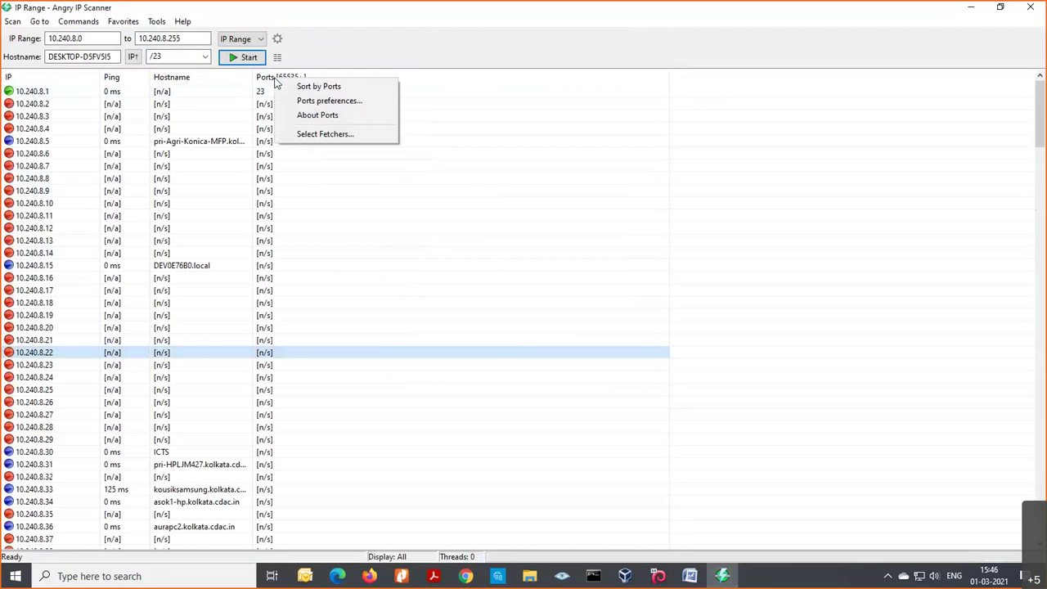
click(309, 100)
drag(458, 299, 425, 301)
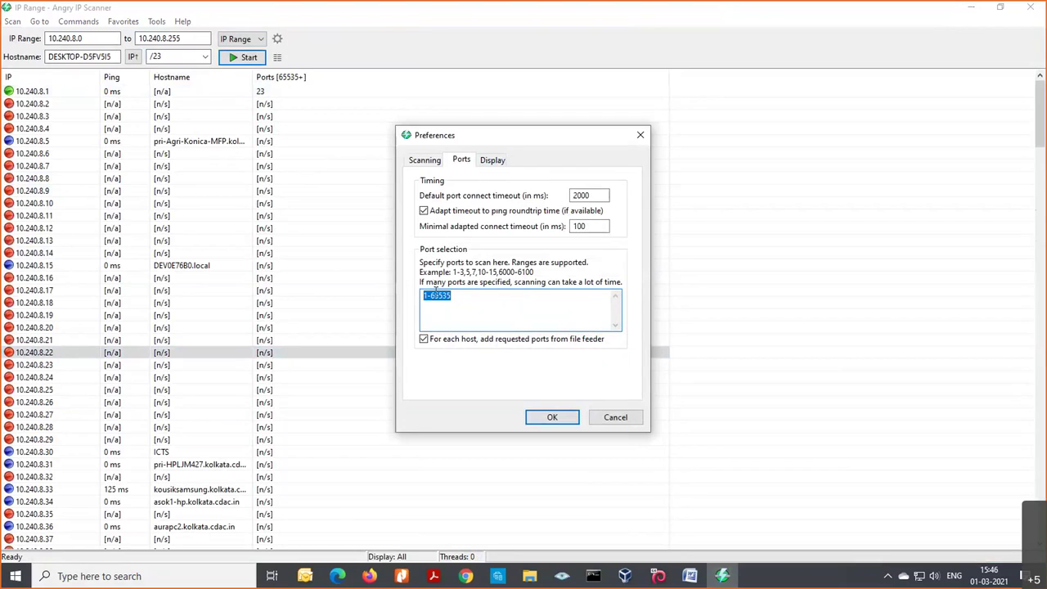
text(1-1000)
click(557, 418)
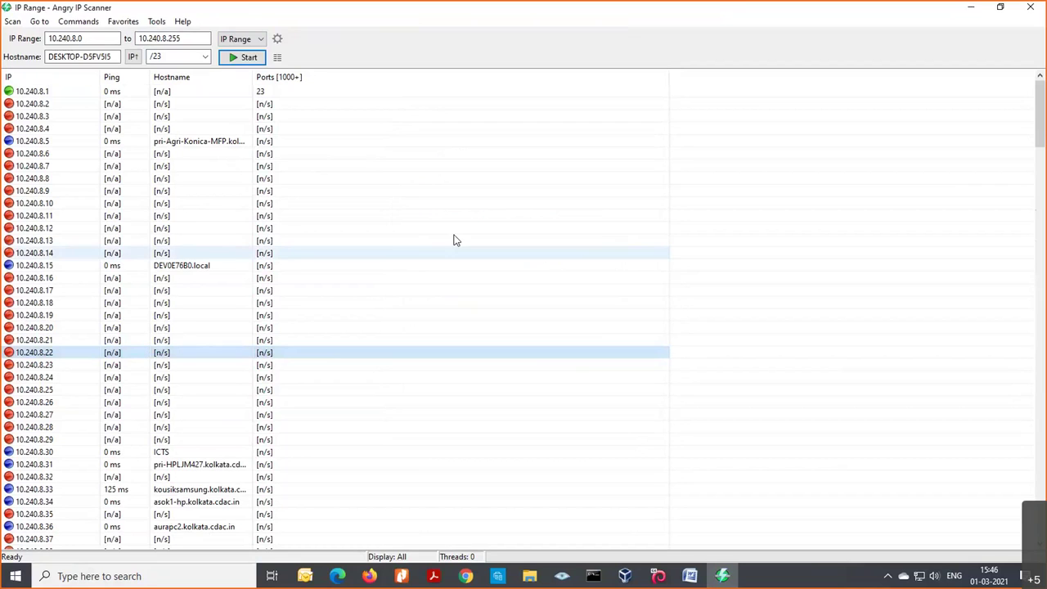
Restart the IP range scan, discarding the previous scanning results.
click(248, 58)
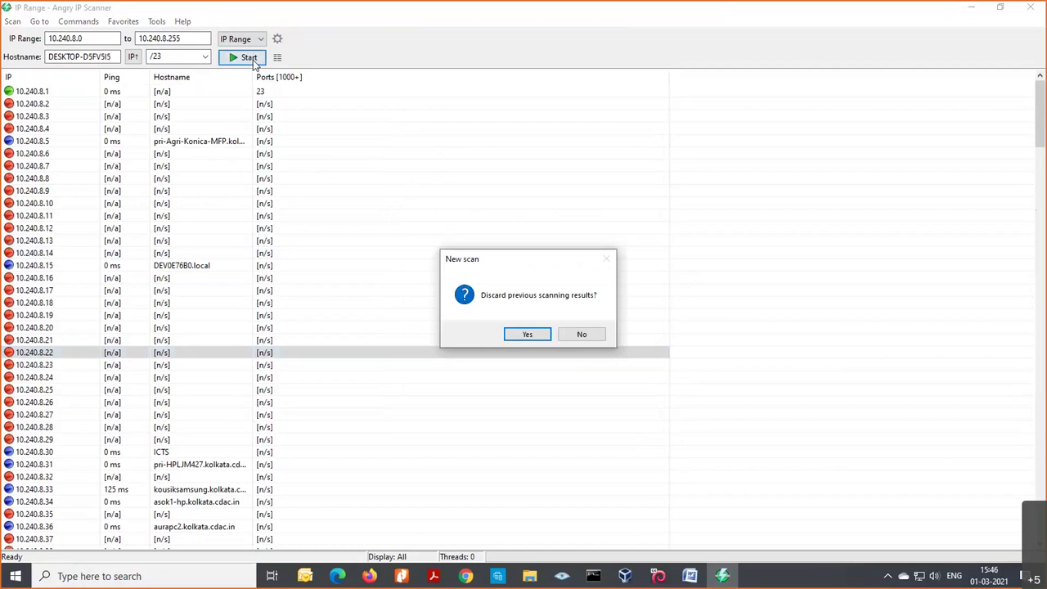
click(540, 331)
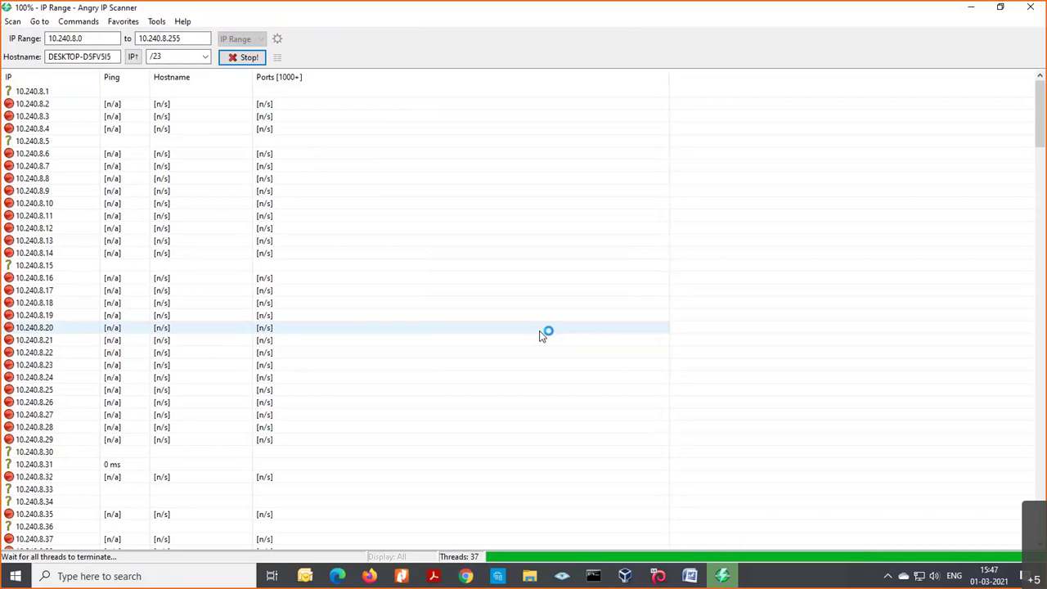
mouse_move(1040, 137)
mouse_down()
mouse_move(1040, 540)
mouse_move(1043, 117)
mouse_up()
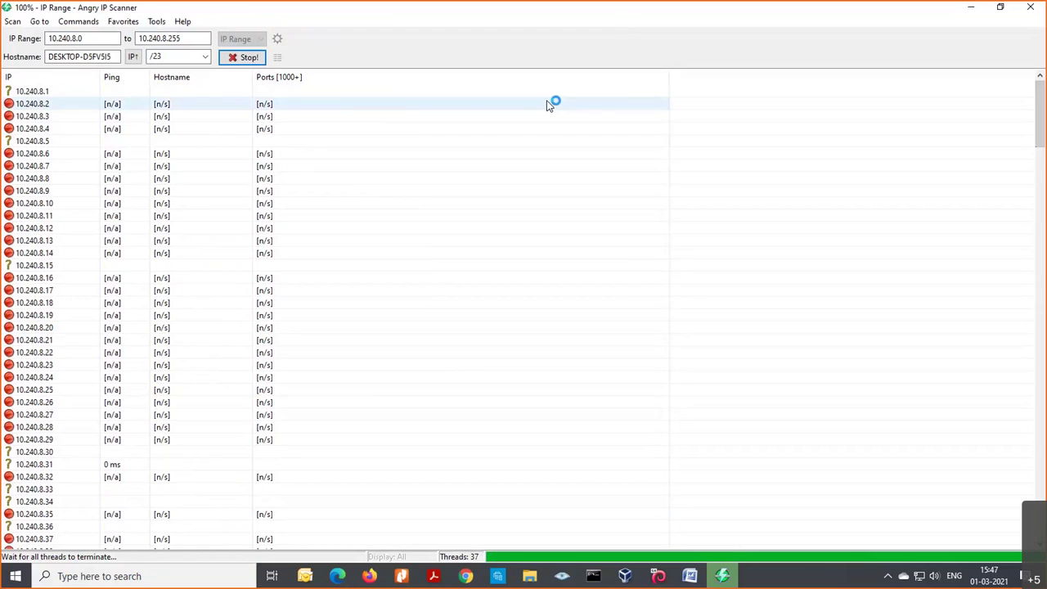
Minimize Angry IP Scanner, switch to the Kali Linux 2019.2 virtual machine and unlock it with the root account password.
click(971, 12)
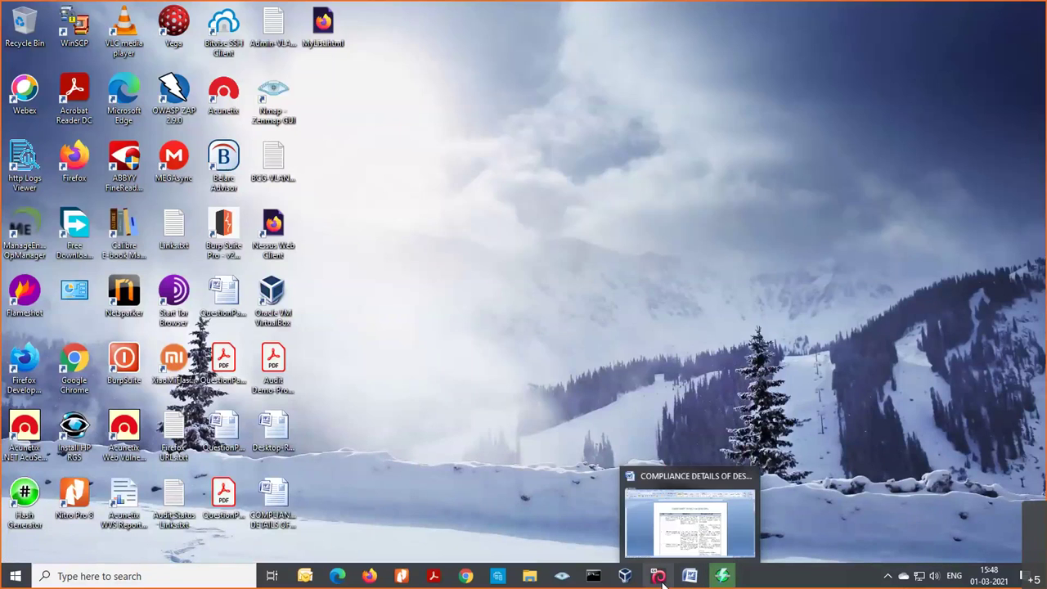
mouse_move(660, 579)
click(661, 574)
click(661, 576)
click(660, 576)
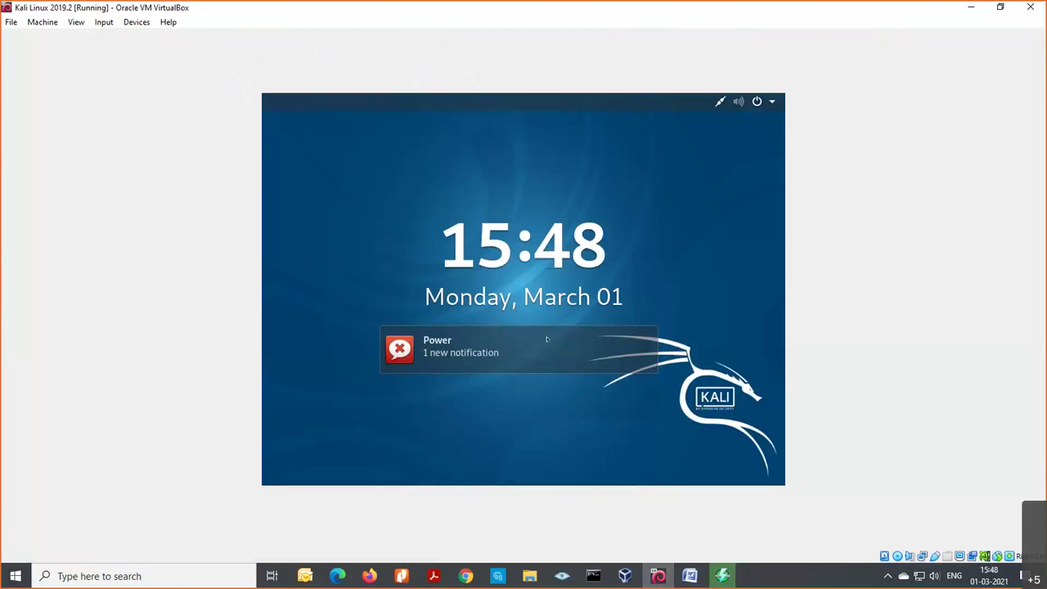
click(721, 328)
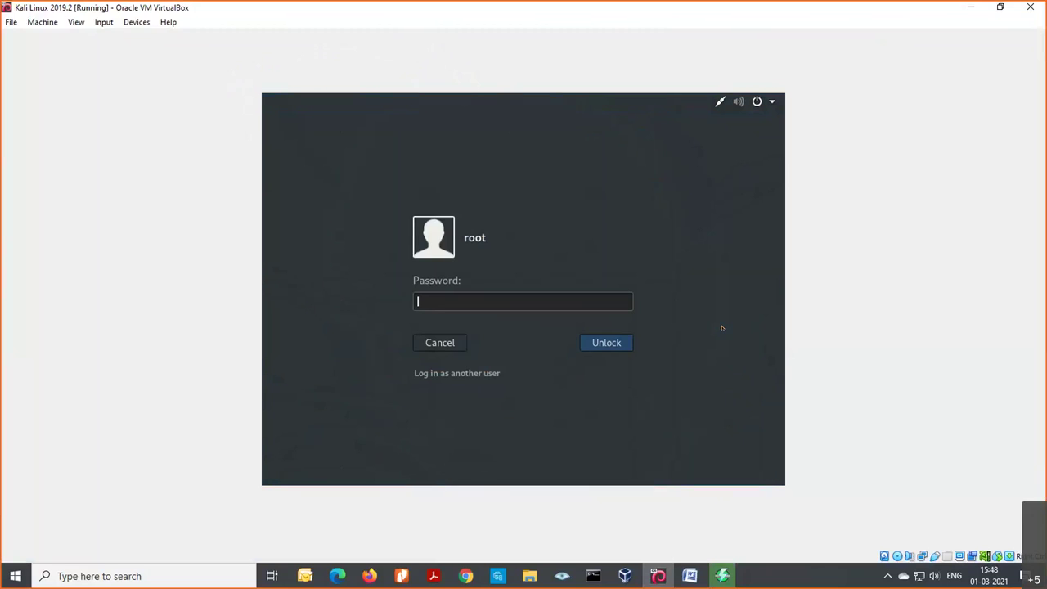
text(********)
key(Return)
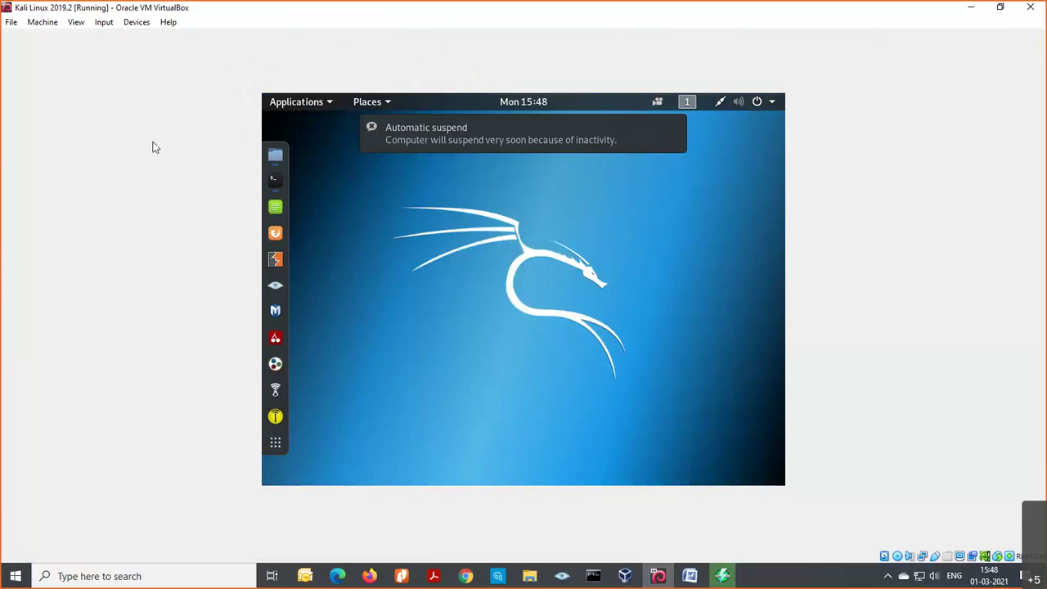
Examine the Downloads folder in Kali's file manager, then minimize its window.
click(275, 154)
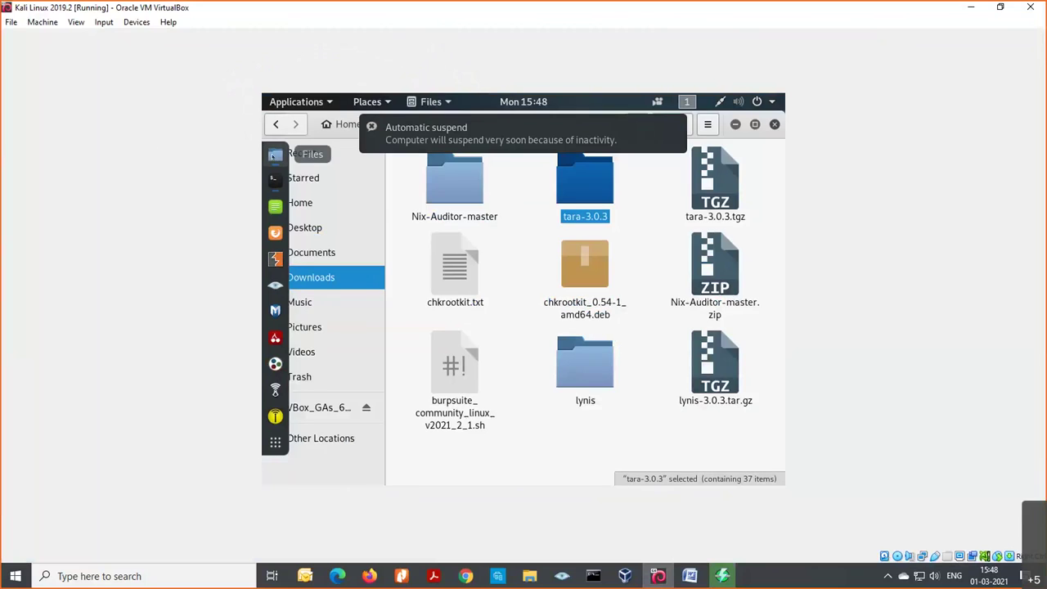
click(549, 441)
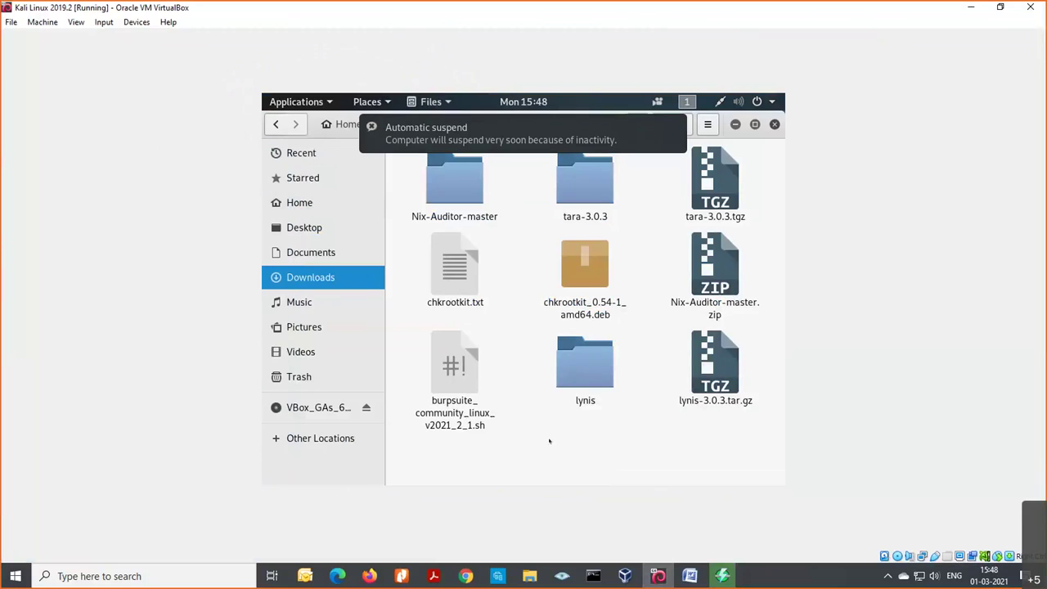
click(591, 400)
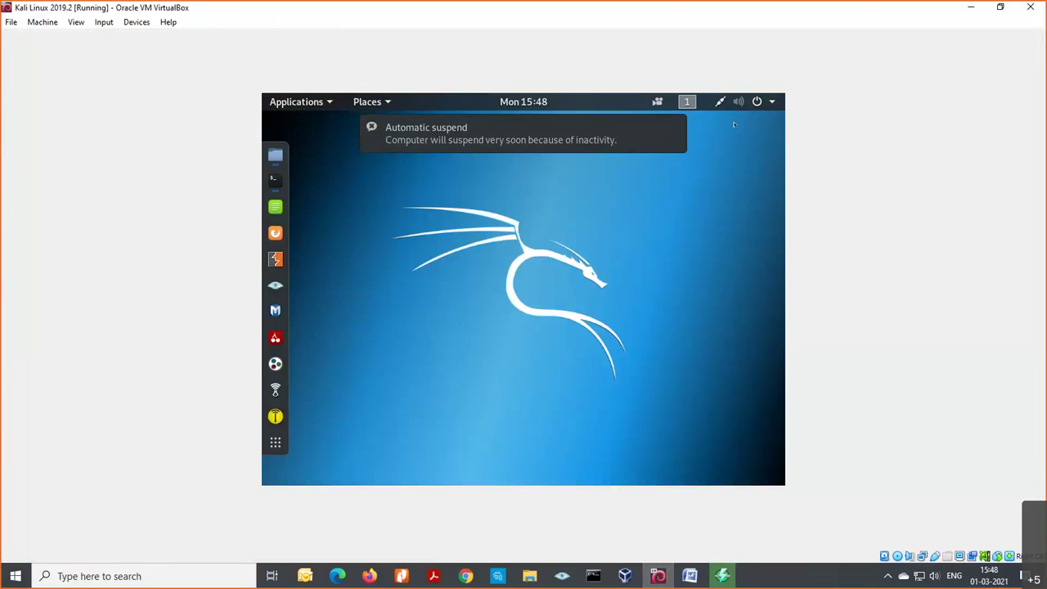
Bring up the Kali terminal, move up from Nix-Auditor-master to the Downloads directory and list its contents.
click(276, 155)
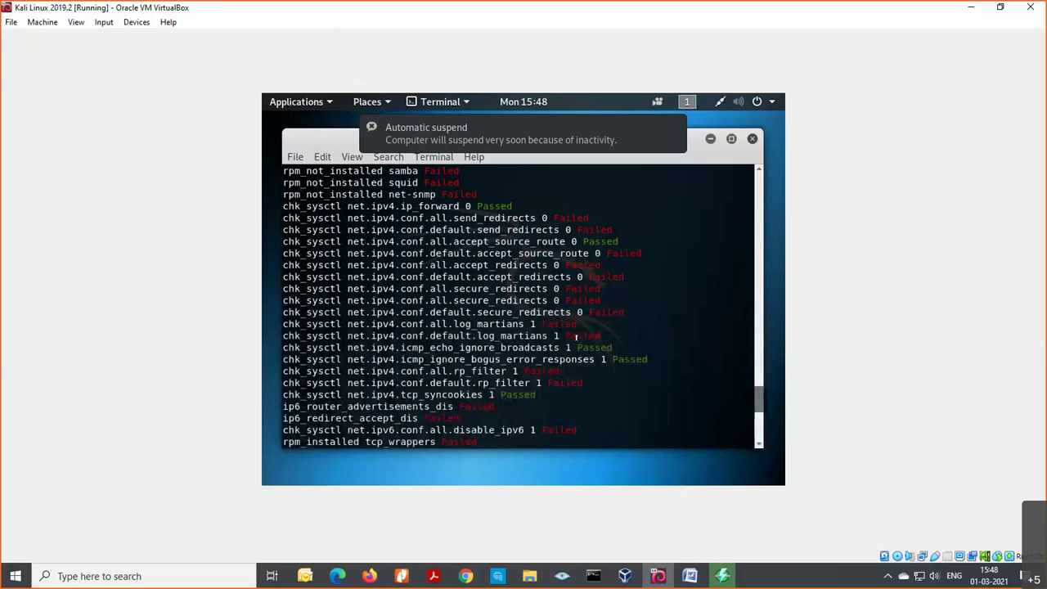
key(Return)
key(Return)
key(Return)
key(Return)
key(Return)
key(Return)
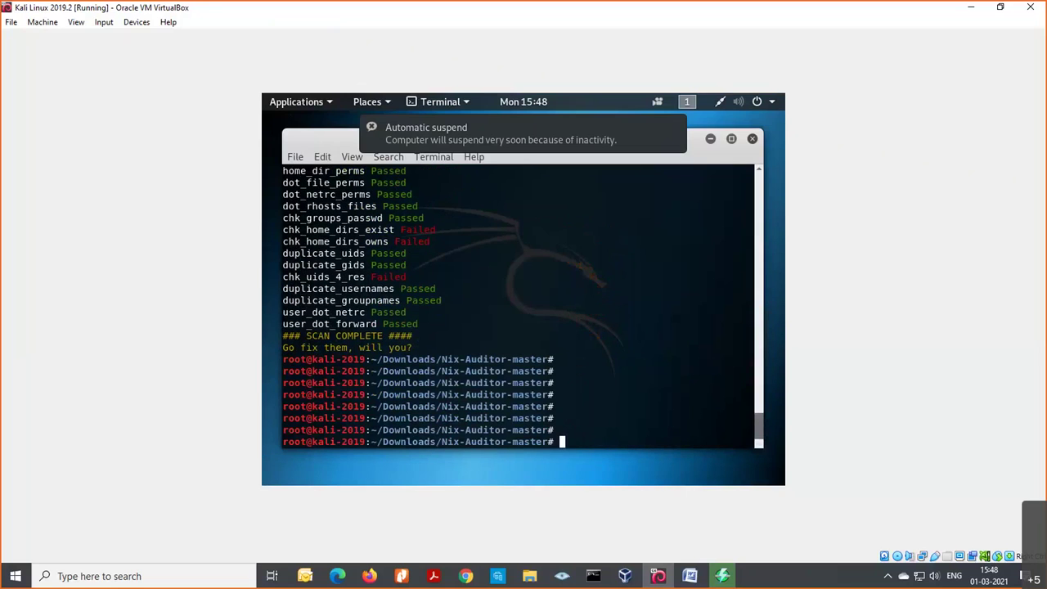
text(cd ..)
key(Return)
key(Return)
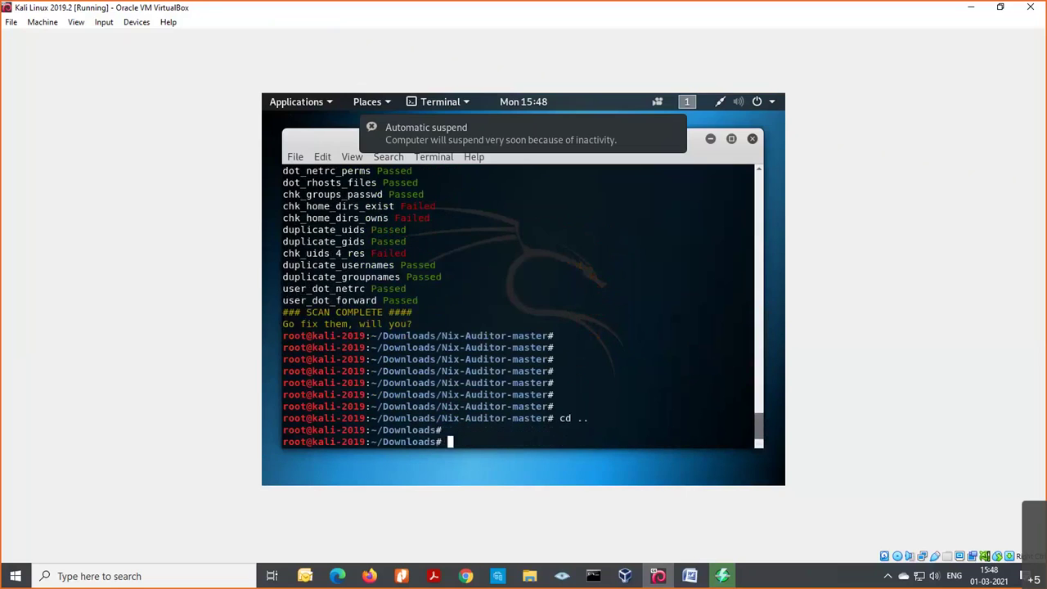
text(ls)
key(Return)
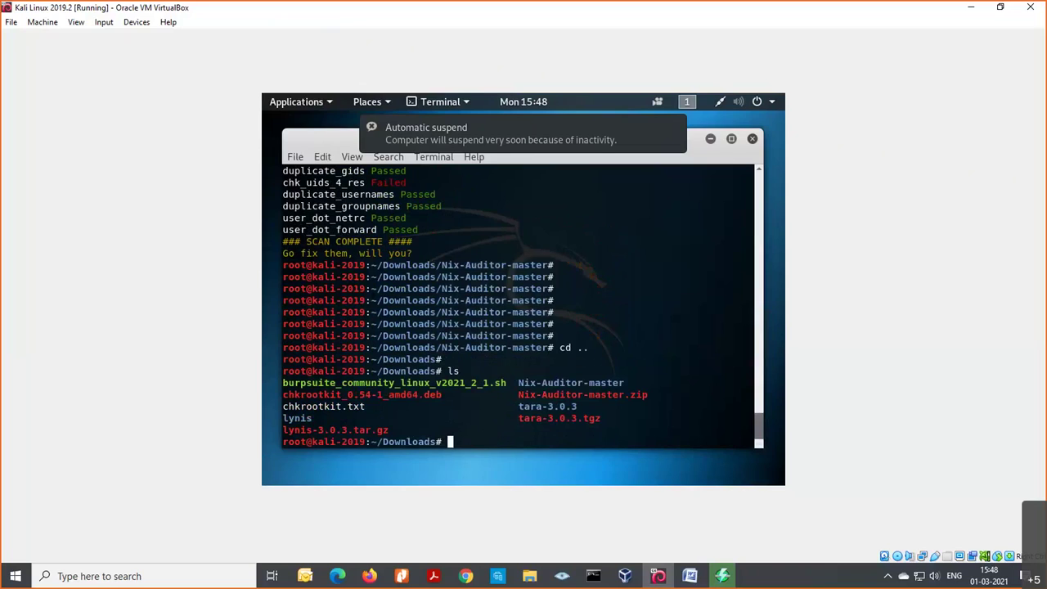
Change into the lynis directory in the terminal and list its files.
text(cd lynix)
key(Return)
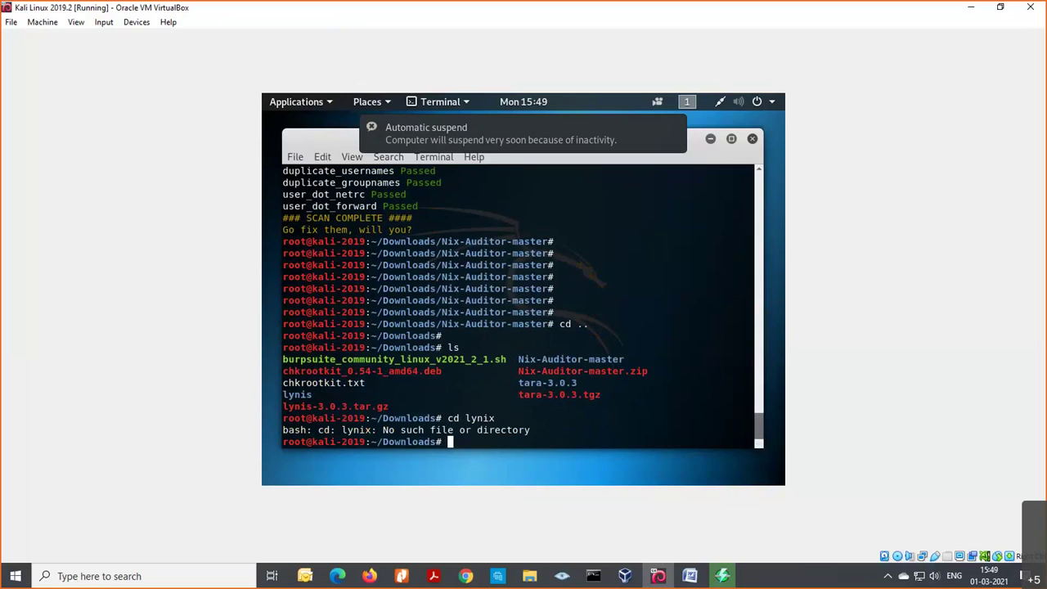
key(Up)
key(Return)
text(ls)
key(Return)
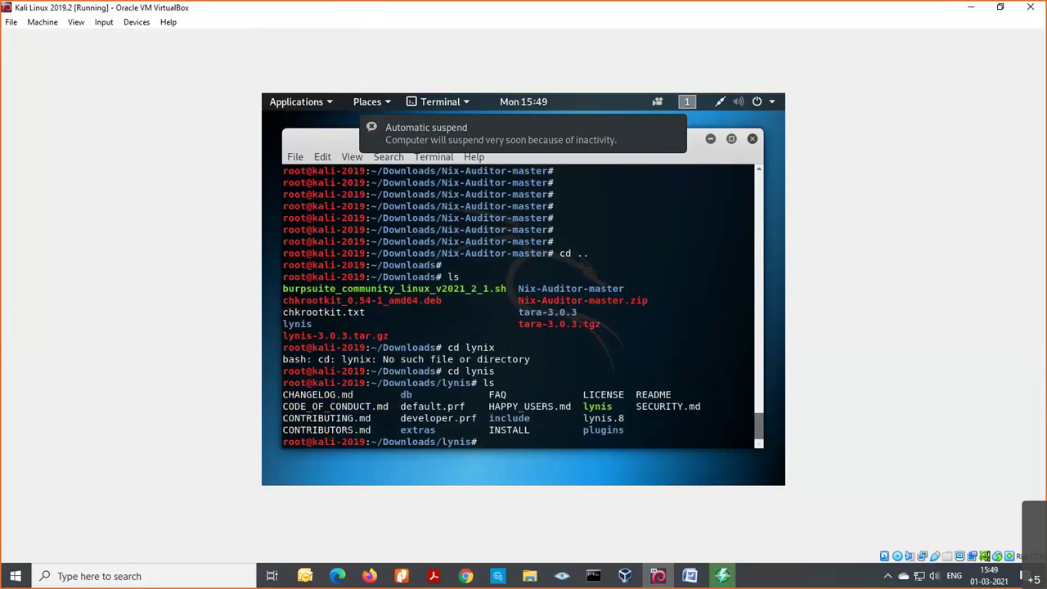
Start a Lynis system audit with ./lynis audit system, then interrupt it.
text(./lynu)
key(BackSpace)
text(is audit system)
key(Return)
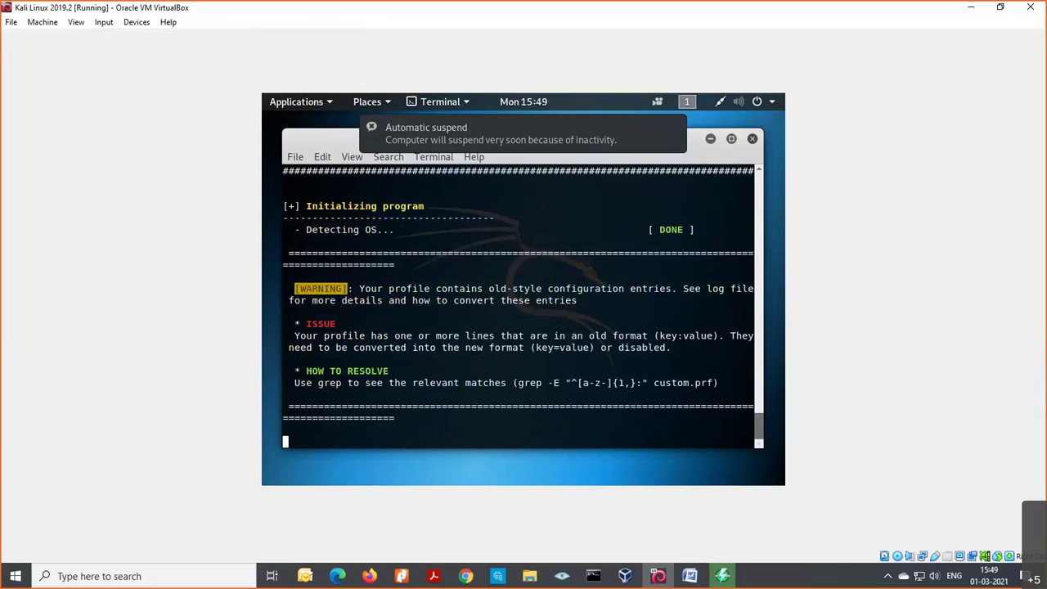
key(ctrl+c)
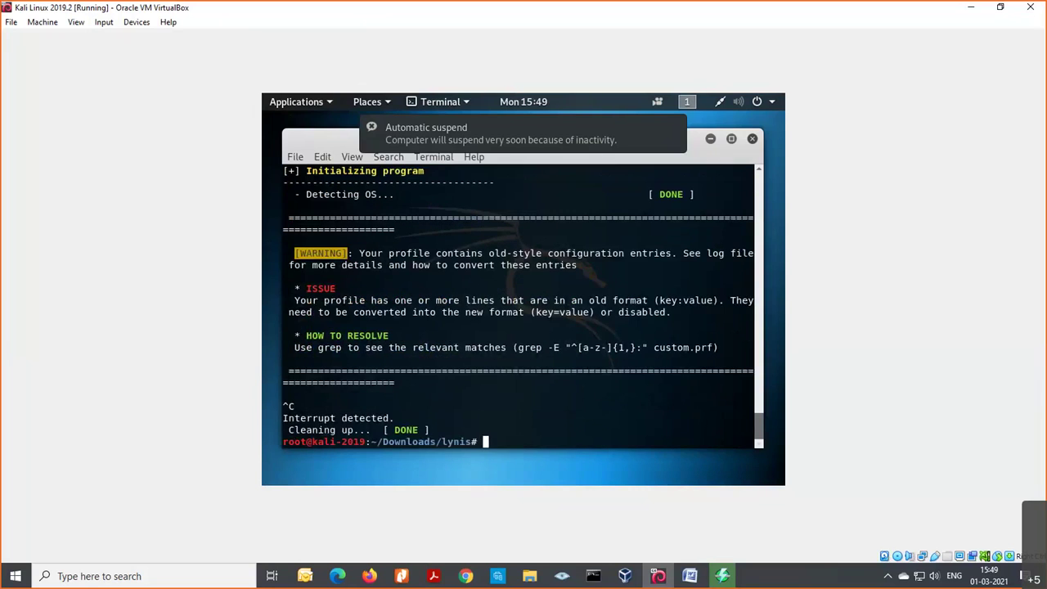
Try to rerun the recalled Lynis audit command with the option -quick.
key(Up)
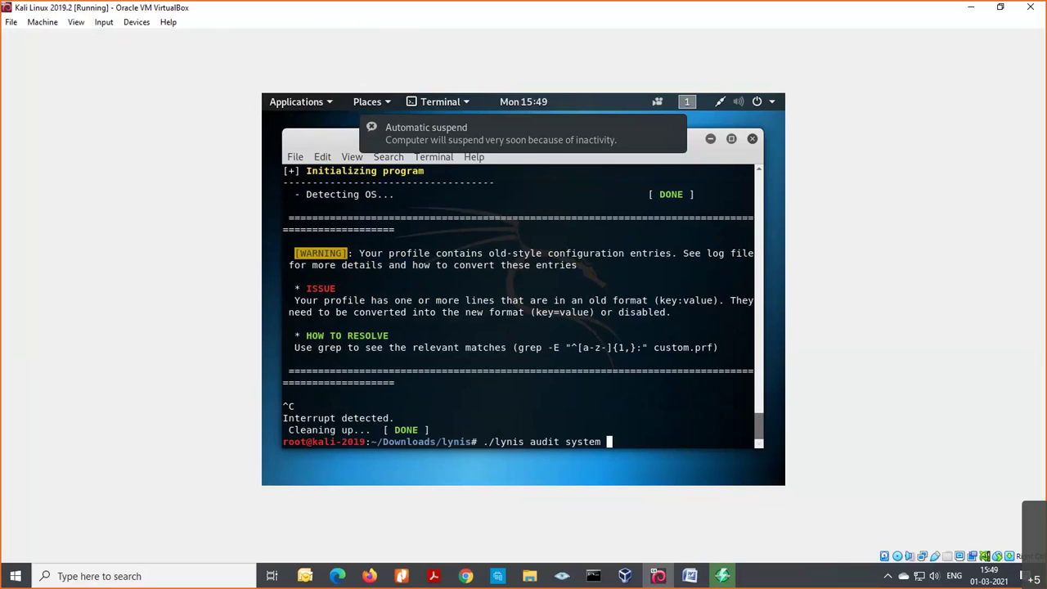
text(-quick)
key(Return)
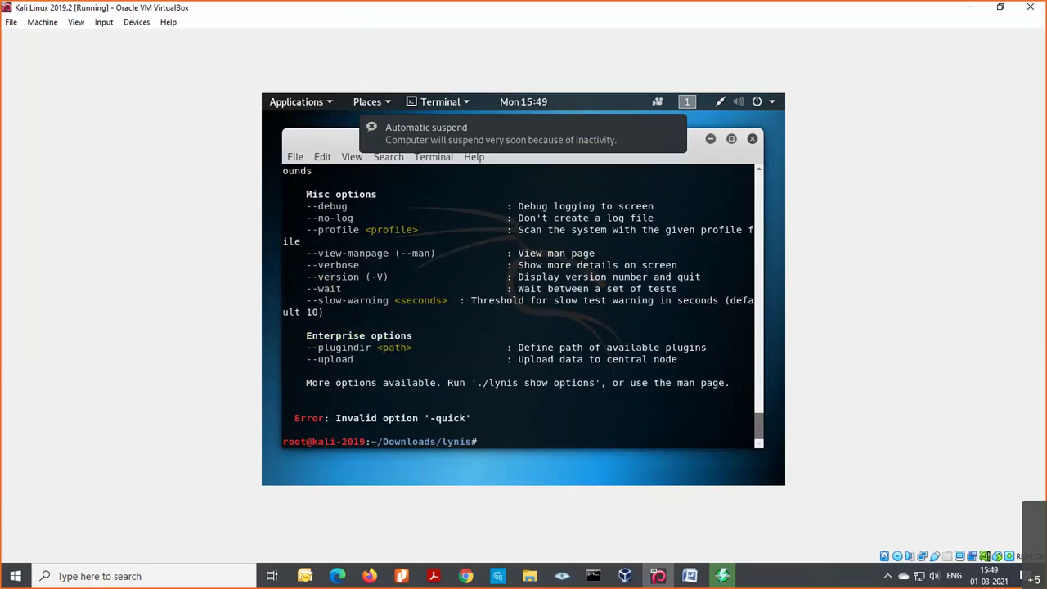
Correct the option in the recalled command and run ./lynis audit system --quick.
key(Up)
key(BackSpace)
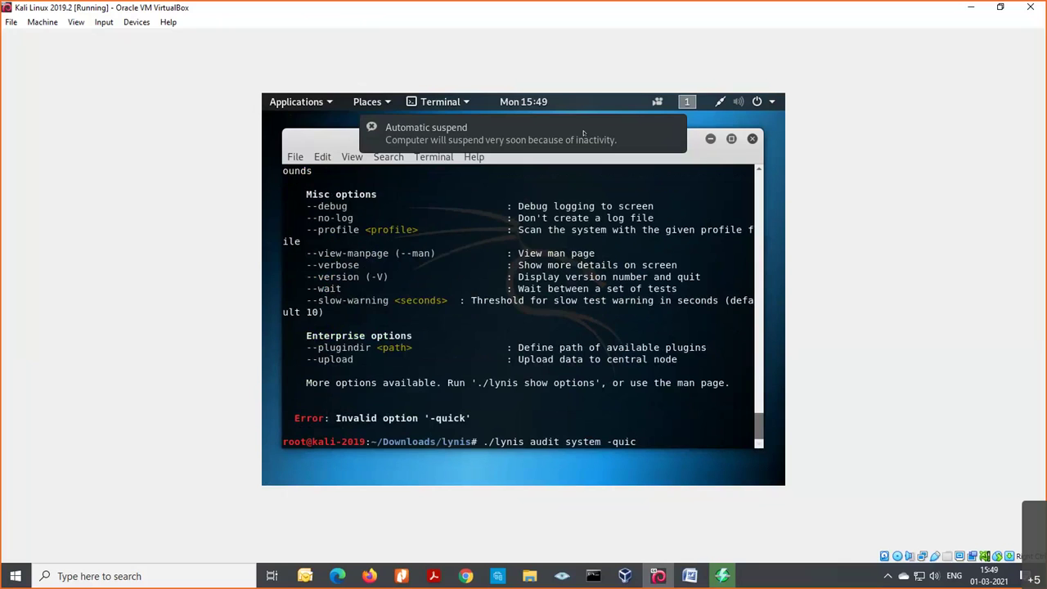
drag(758, 415, 756, 426)
key(BackSpace)
key(BackSpace)
key(BackSpace)
key(BackSpace)
key(BackSpace)
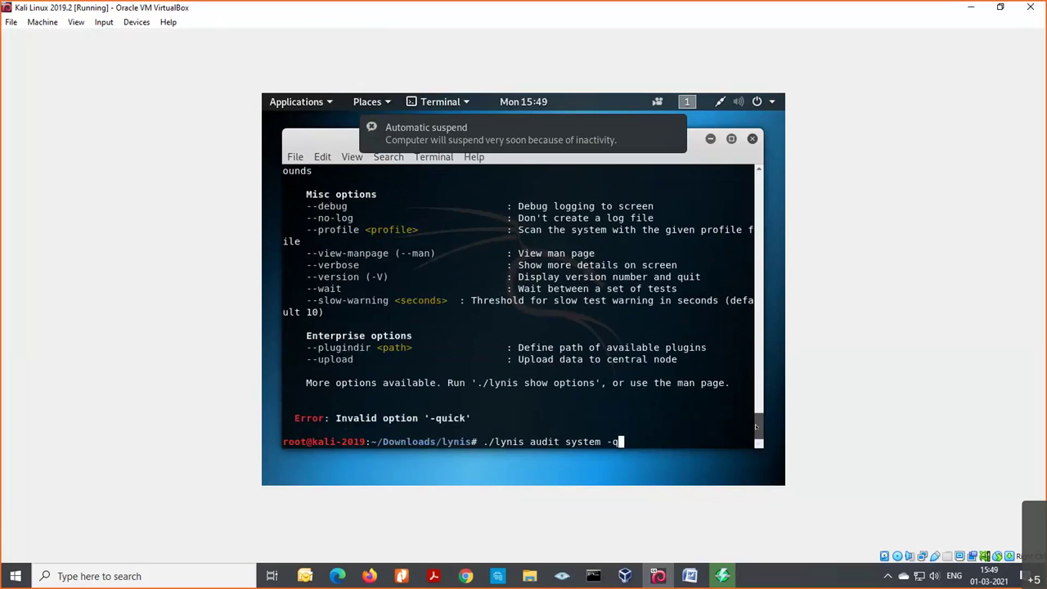
text(--quick)
key(Return)
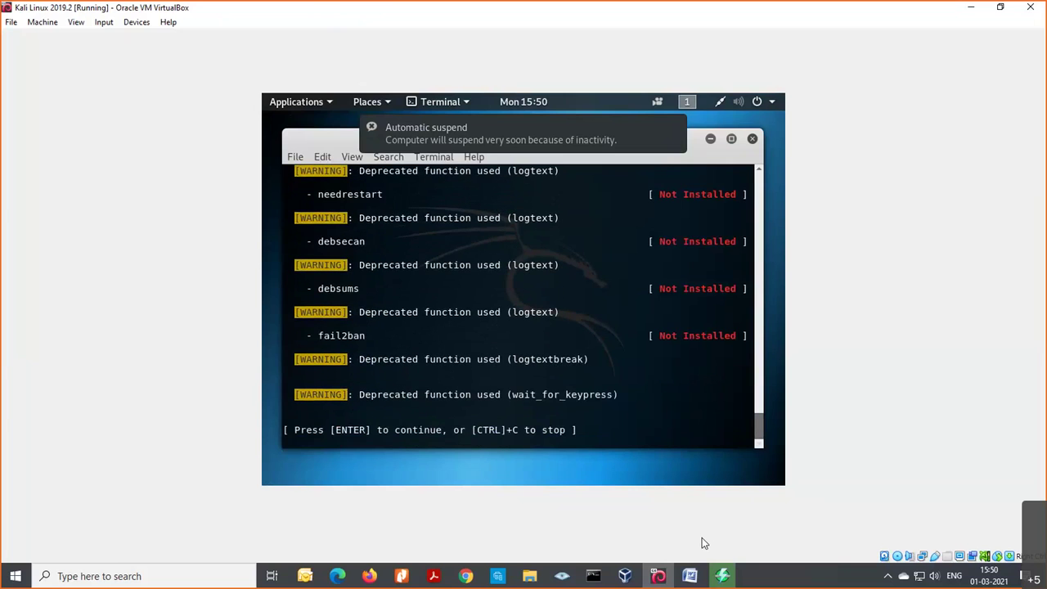
Continue the paused Lynis audit section by section from the systemd service checks through Kernel, Shells and Name services to Ports and packages.
key(Return)
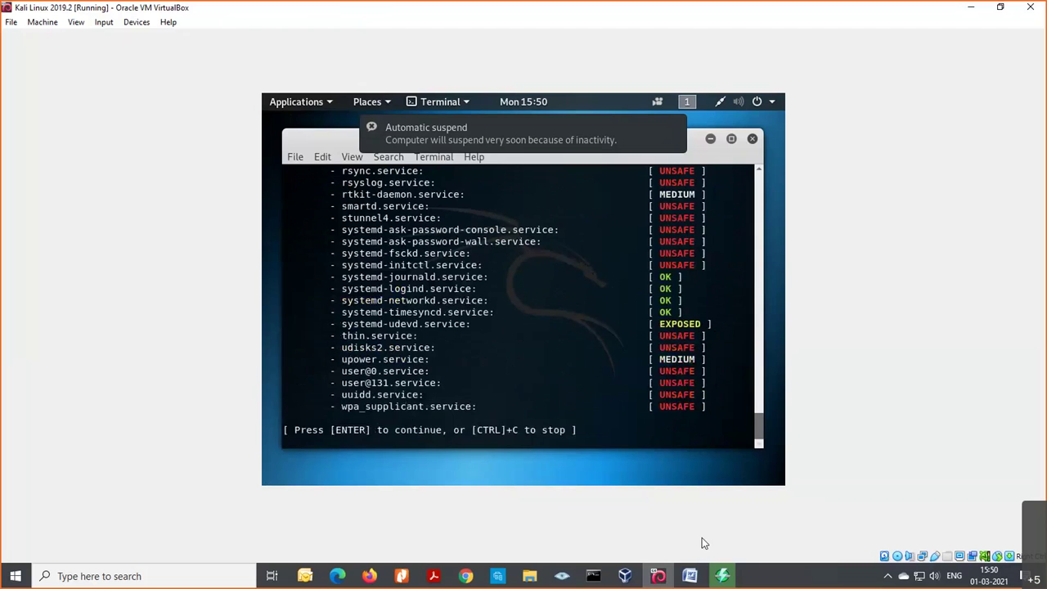
key(Return)
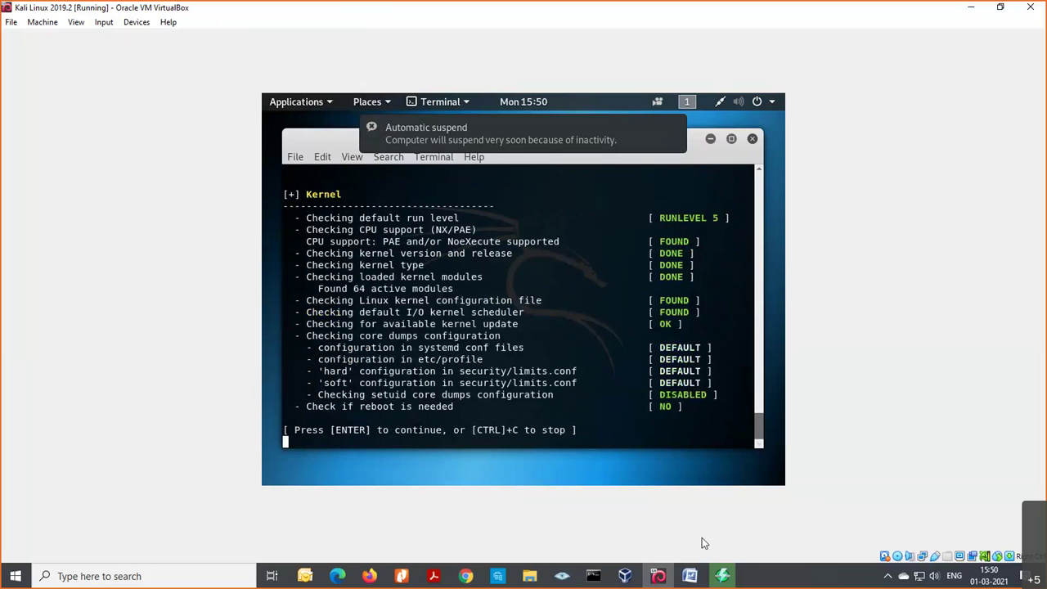
key(Return)
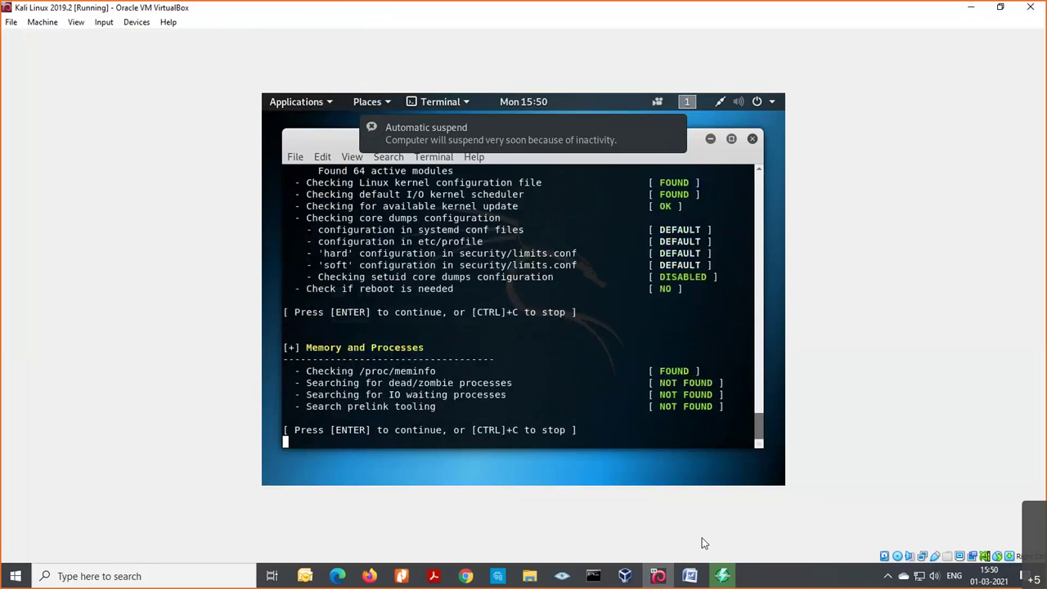
key(Return)
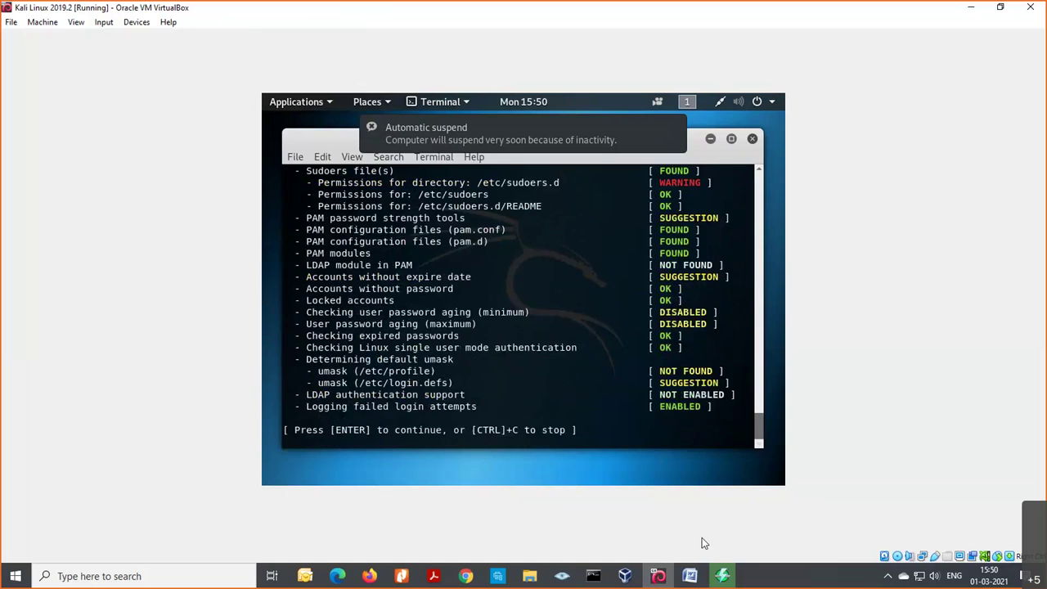
key(Return)
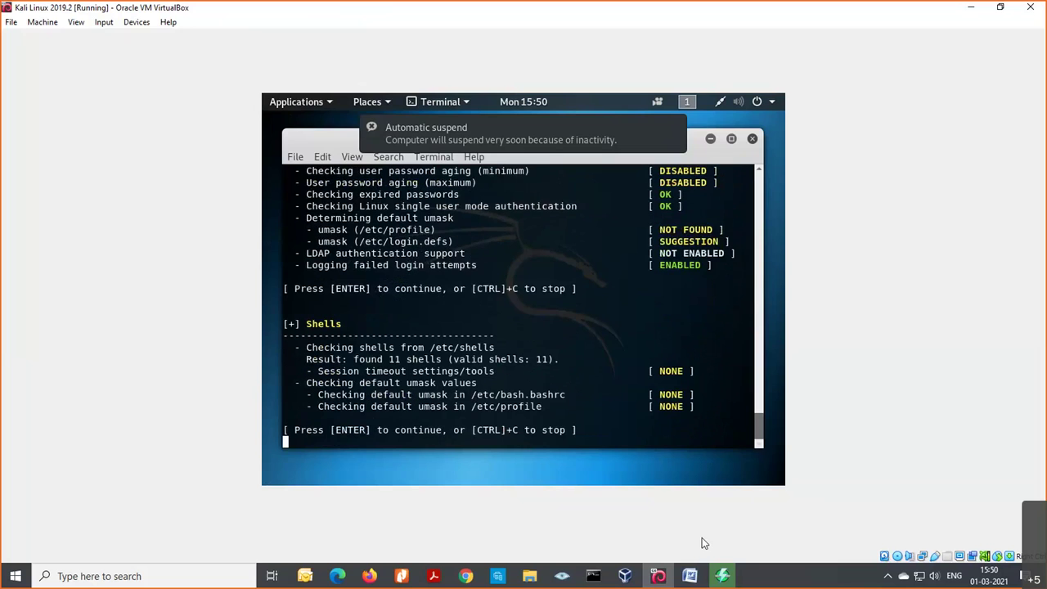
key(Return)
key(Return)
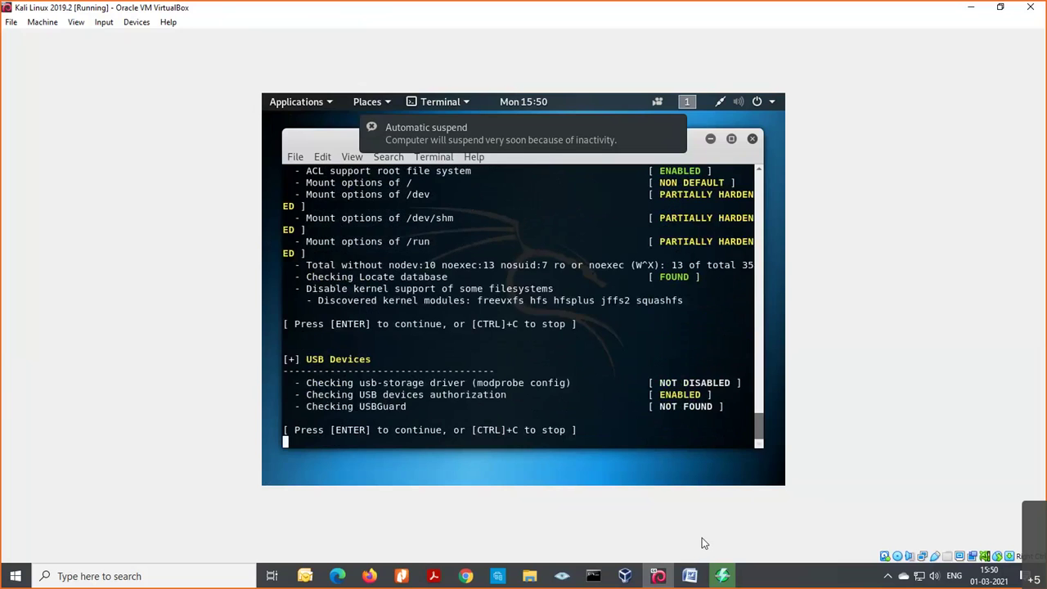
key(Return)
key(Return)
key(Return)
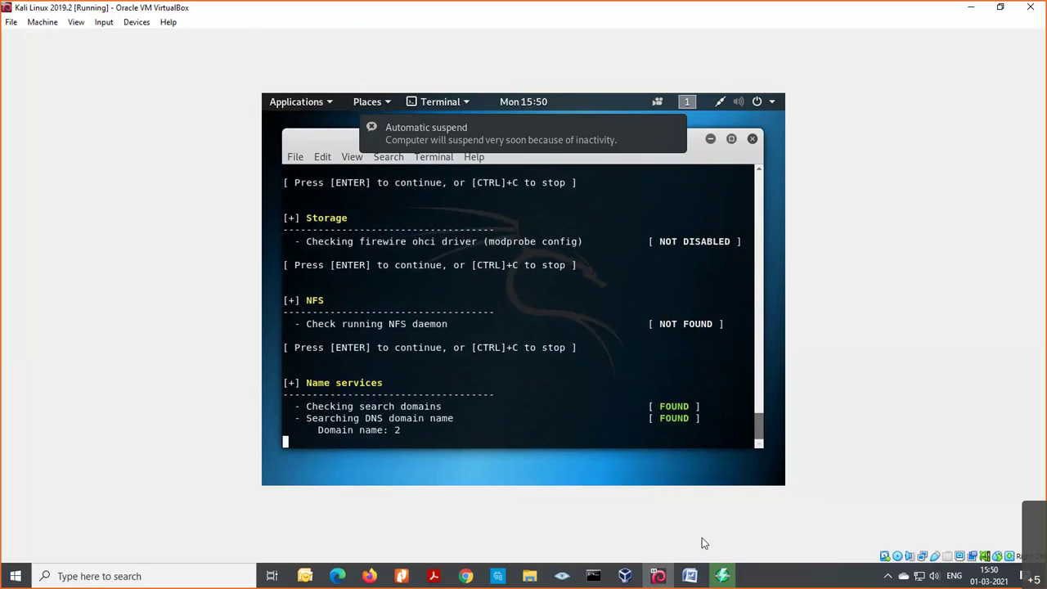
key(Return)
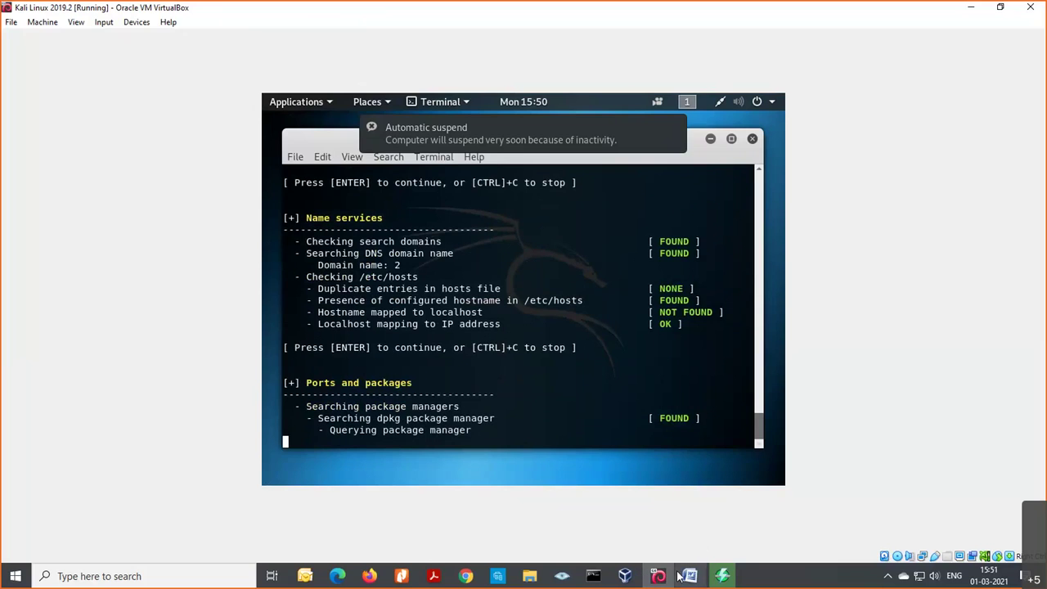
Advance the Lynis audit from Networking through the printer, e-mail, firewall and webserver checks to SSH Support.
mouse_move(729, 578)
key(Return)
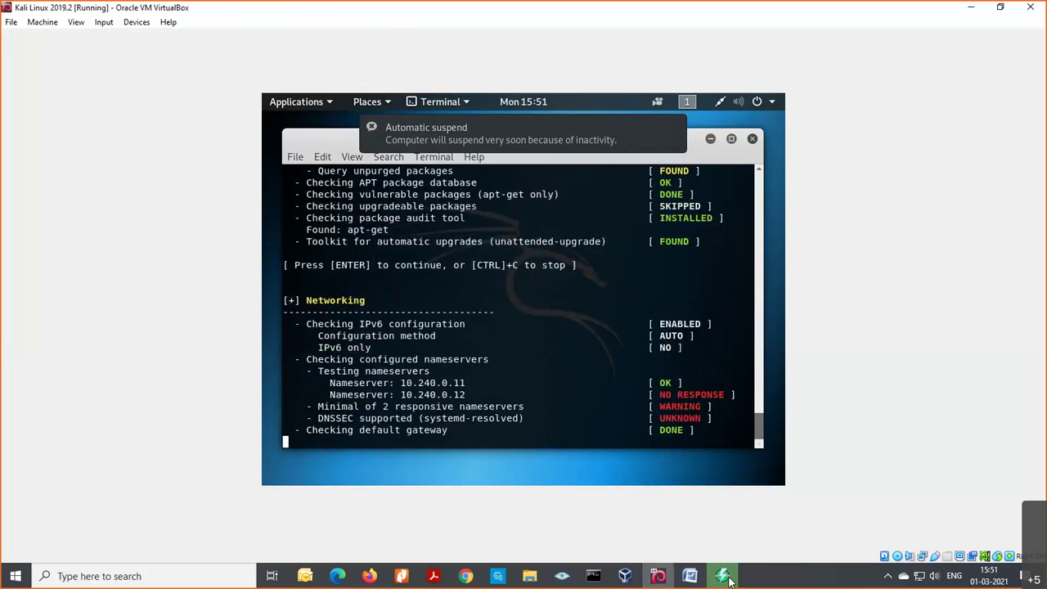
key(Return)
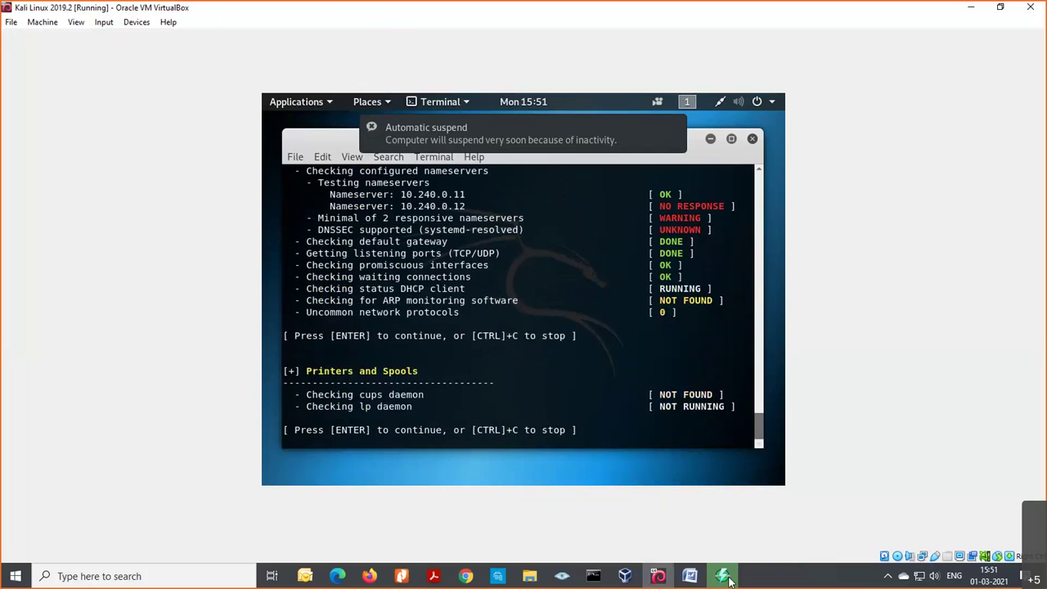
key(Return)
key(Return)
key(Return)
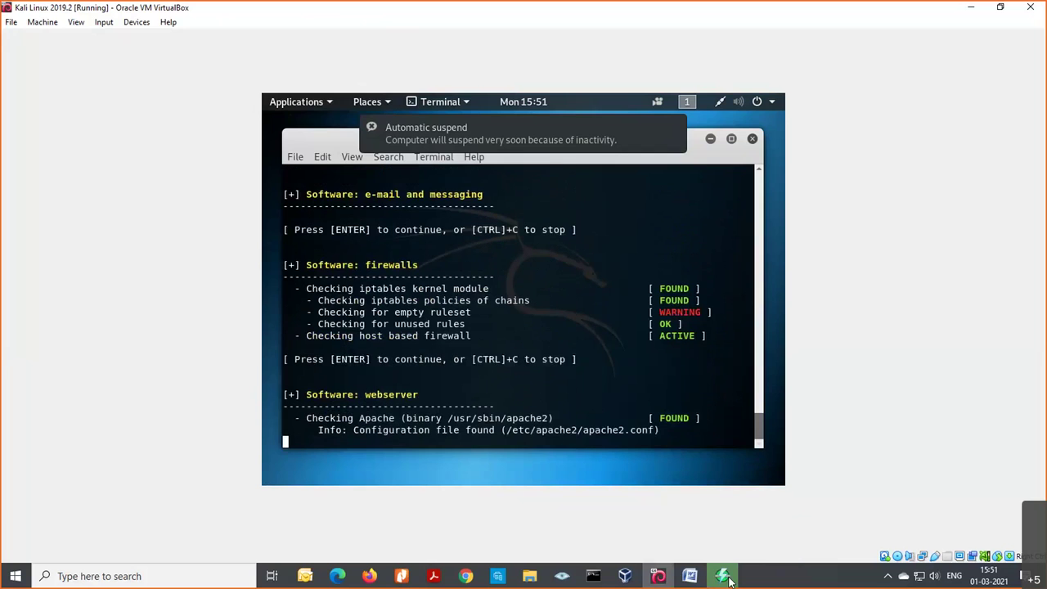
key(Return)
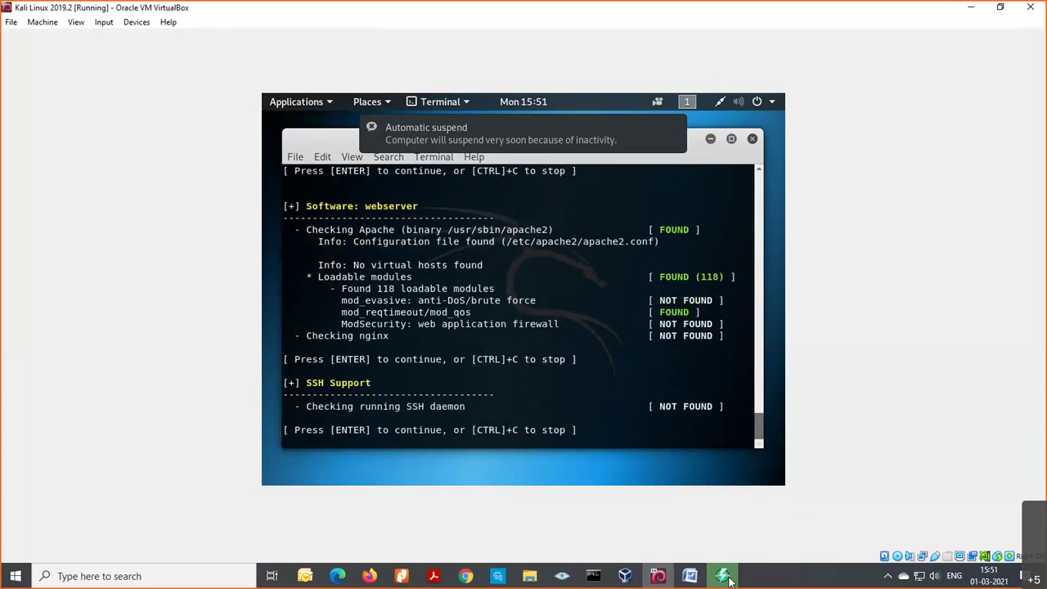
Advance the Lynis audit from SNMP Support through Databases, PHP and Insecure services to the Accounting section.
key(Return)
key(Return)
key(Return)
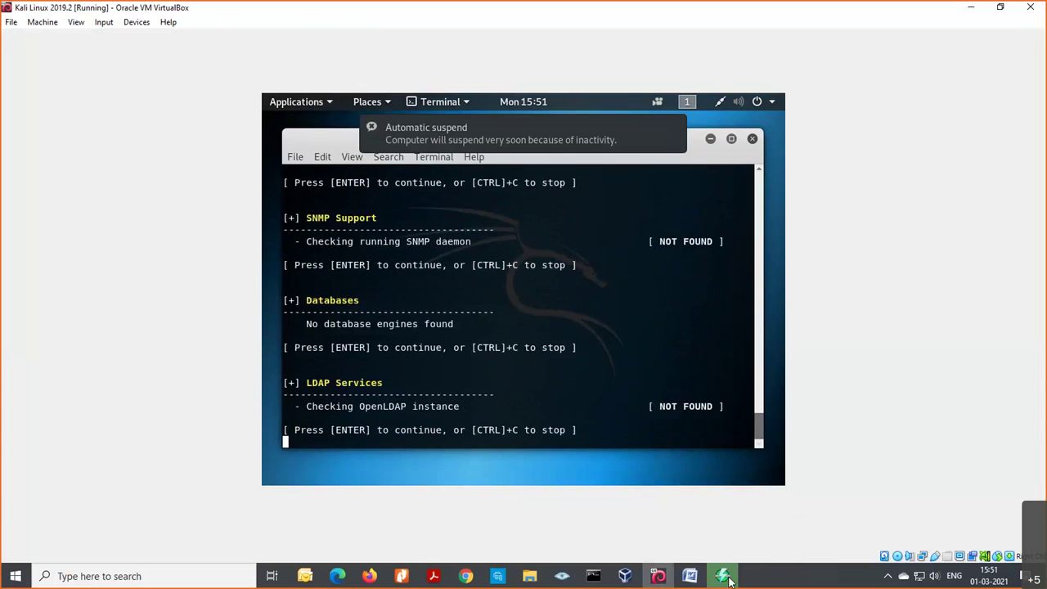
key(Return)
key(Return)
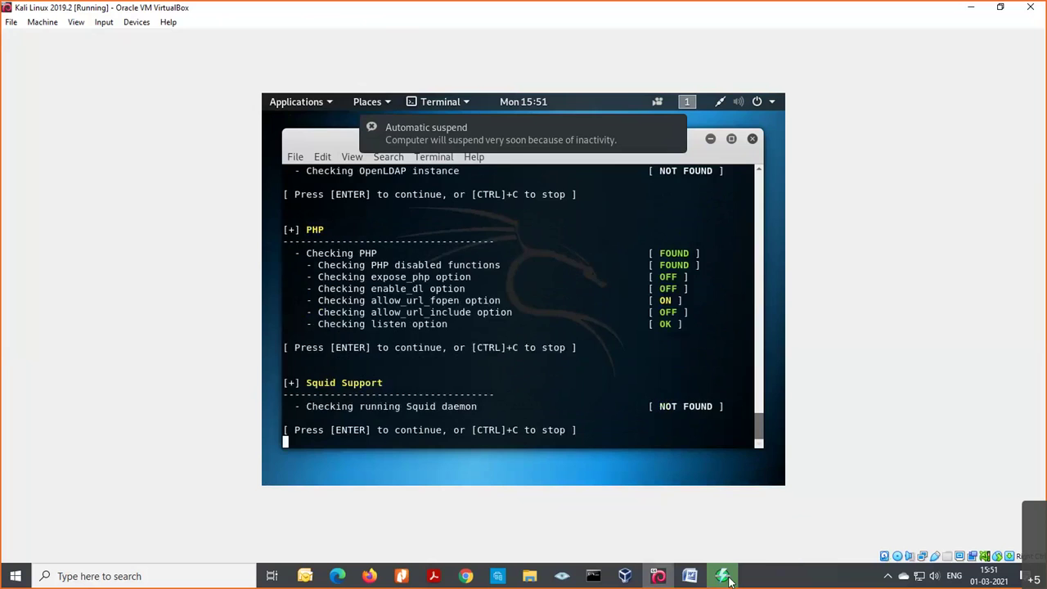
key(Return)
key(Return)
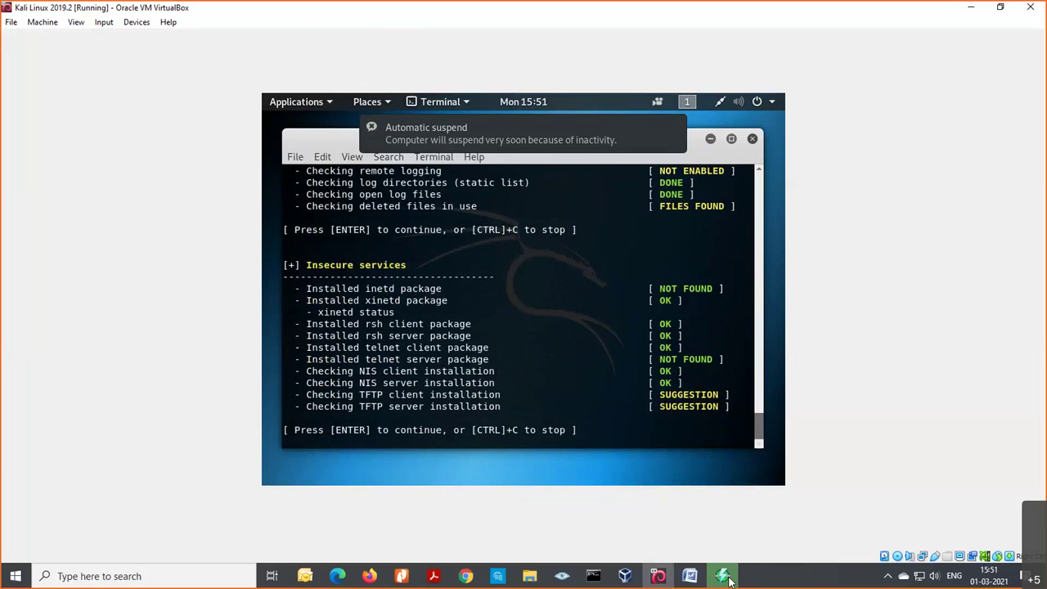
key(Return)
key(Return)
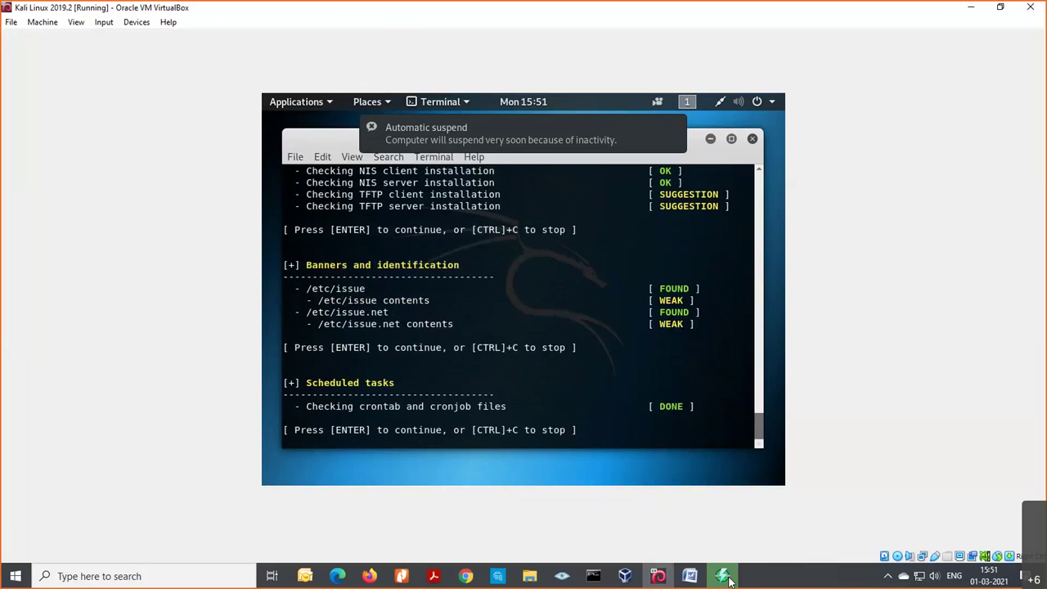
key(Return)
Check the scan in Angry IP Scanner, then return to Kali and continue the audit from Time and Synchronization to Software: file integrity.
click(724, 576)
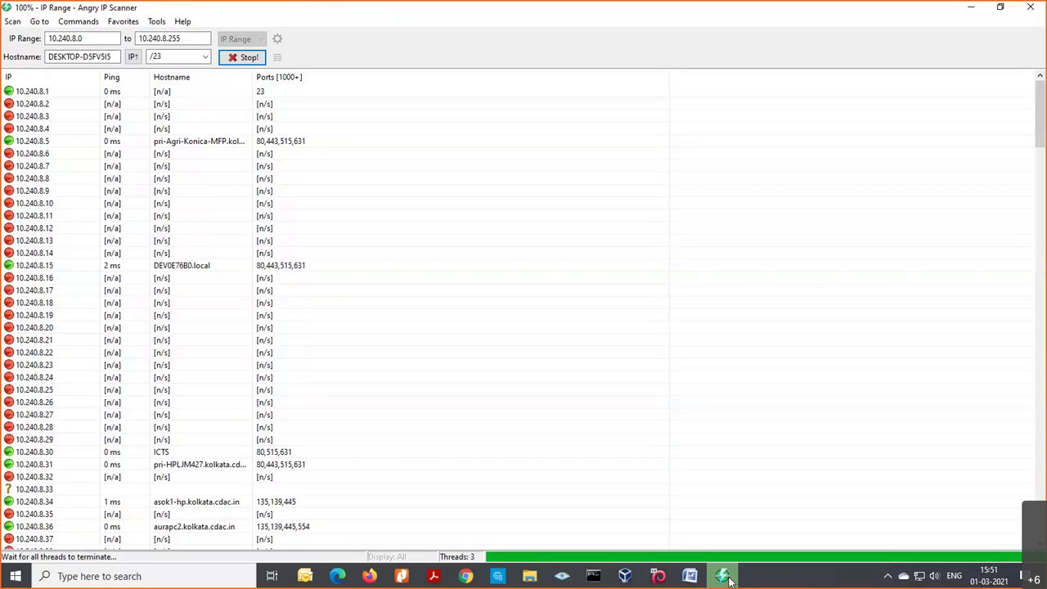
click(724, 576)
key(Return)
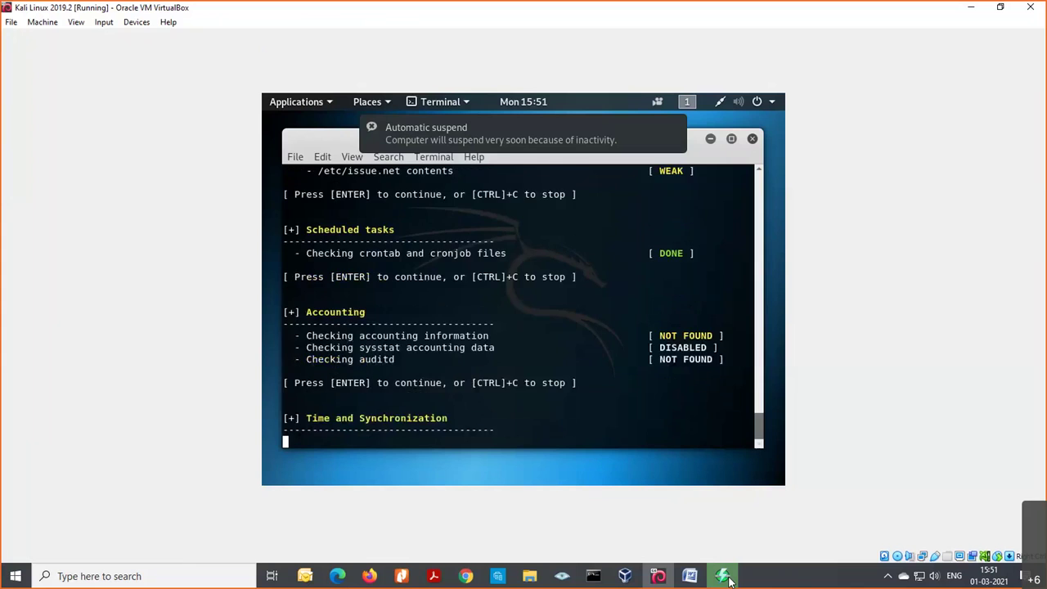
key(Return)
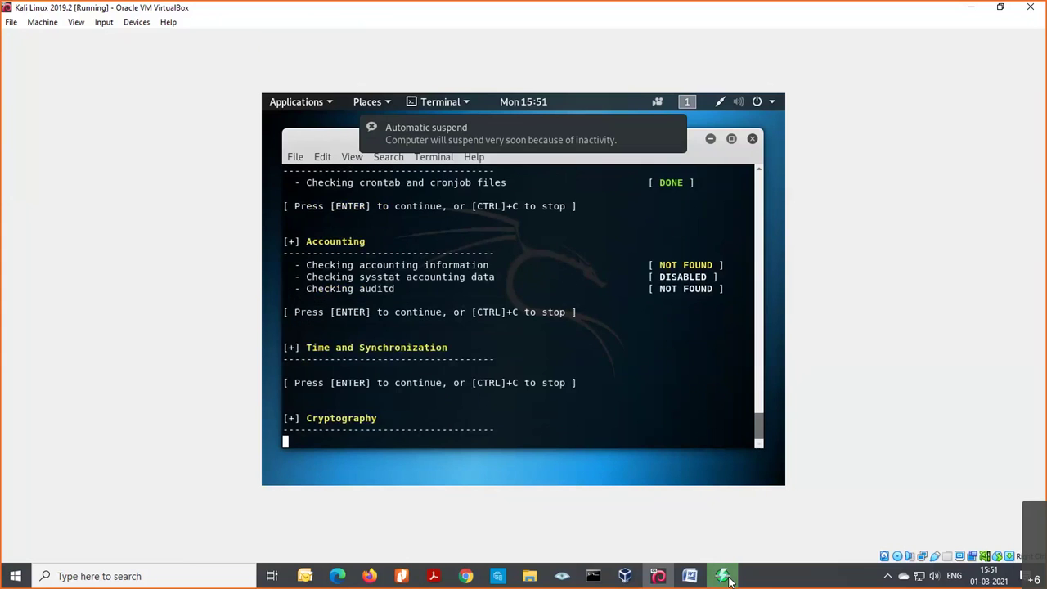
key(Return)
key(Return)
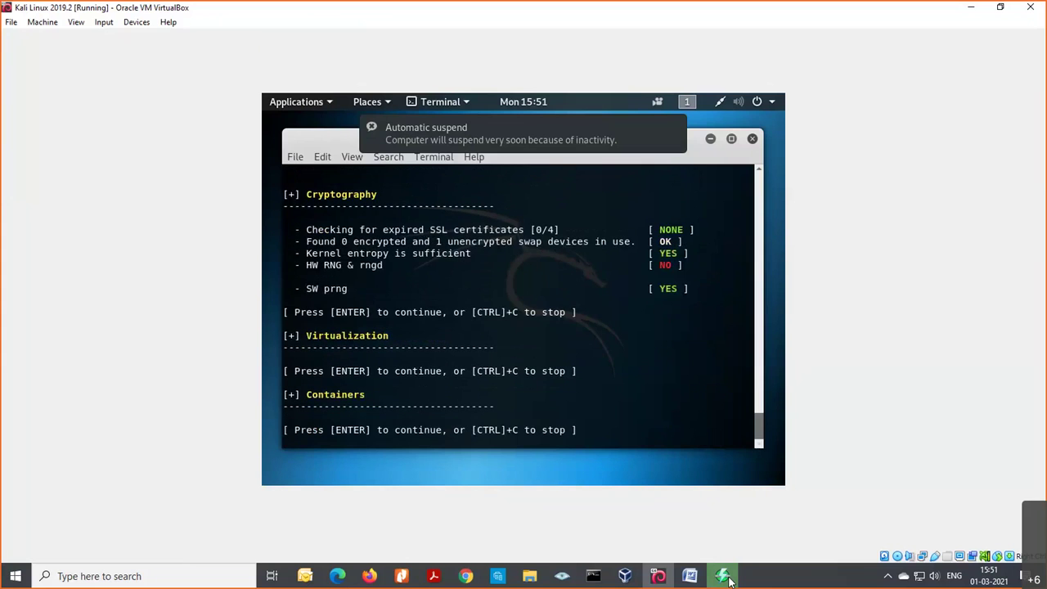
key(Return)
key(Return)
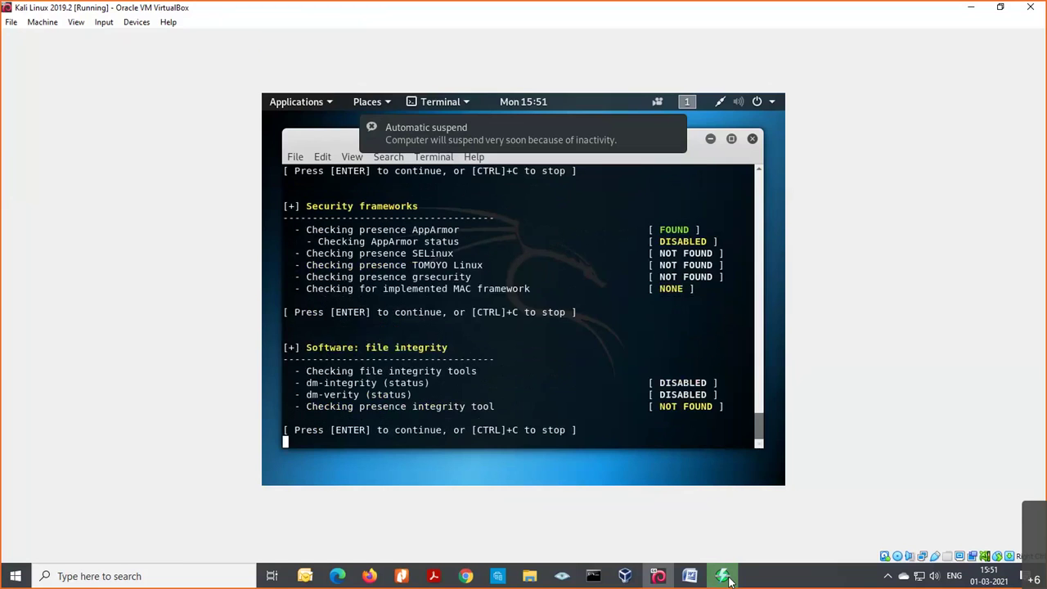
Complete the Lynis audit by continuing from System tooling through Malware, File Permissions, Kernel Hardening and Hardening to the final summary.
key(Return)
key(Return)
key(Return)
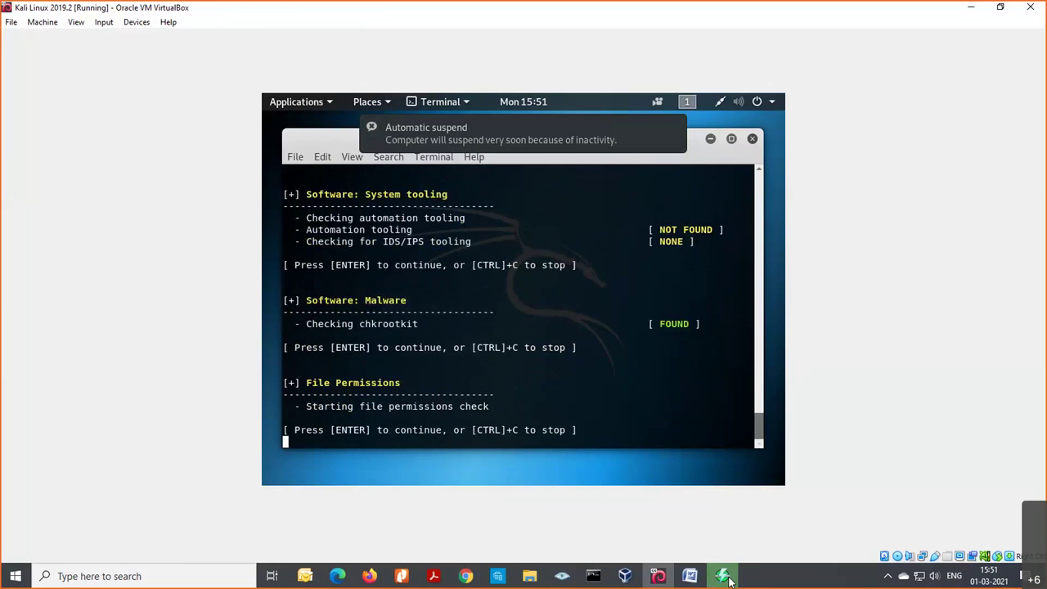
key(Return)
key(Return)
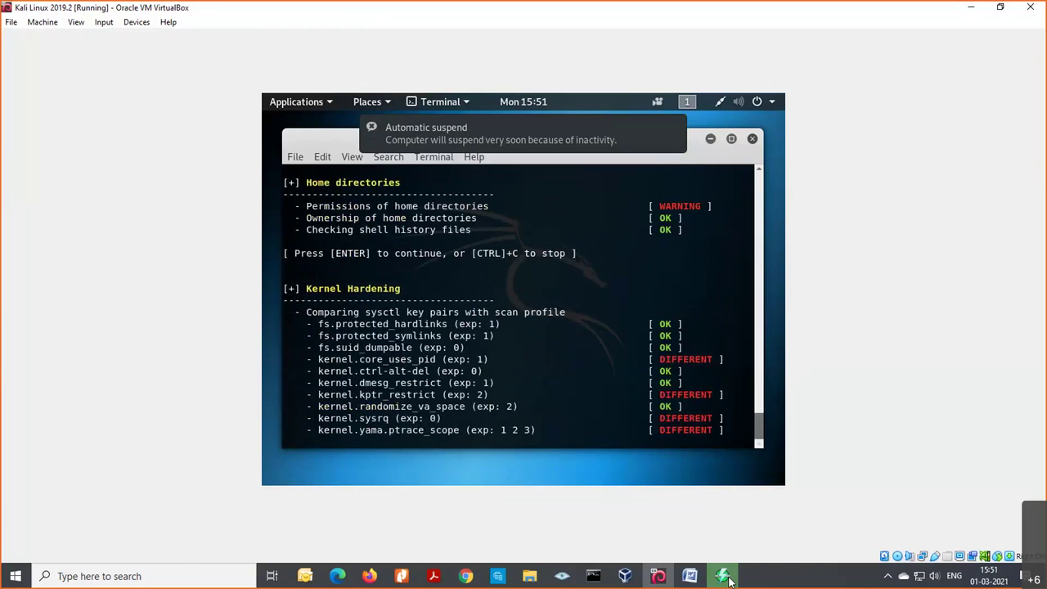
key(Return)
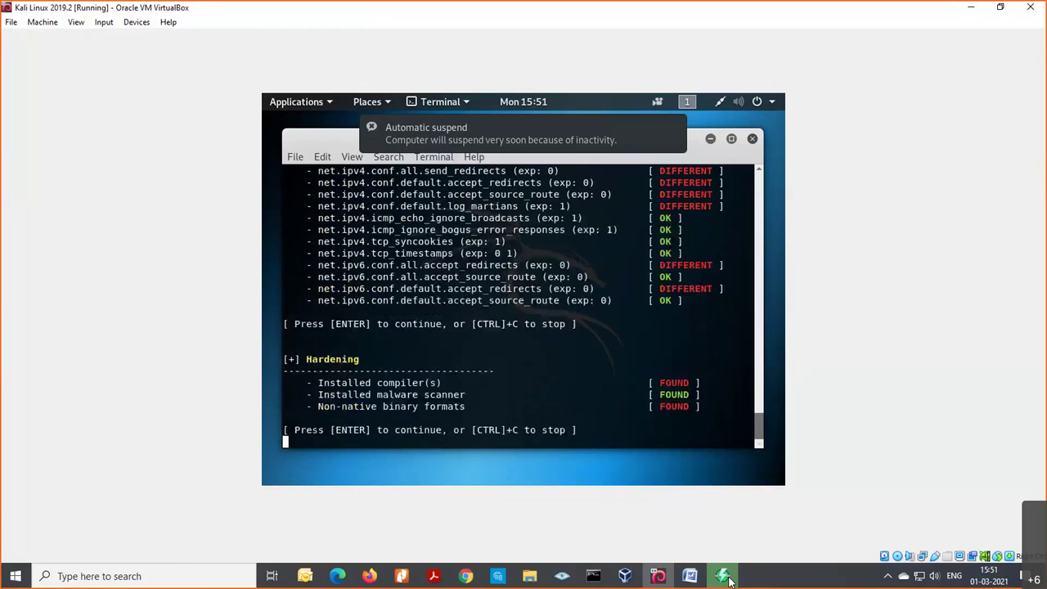
key(Return)
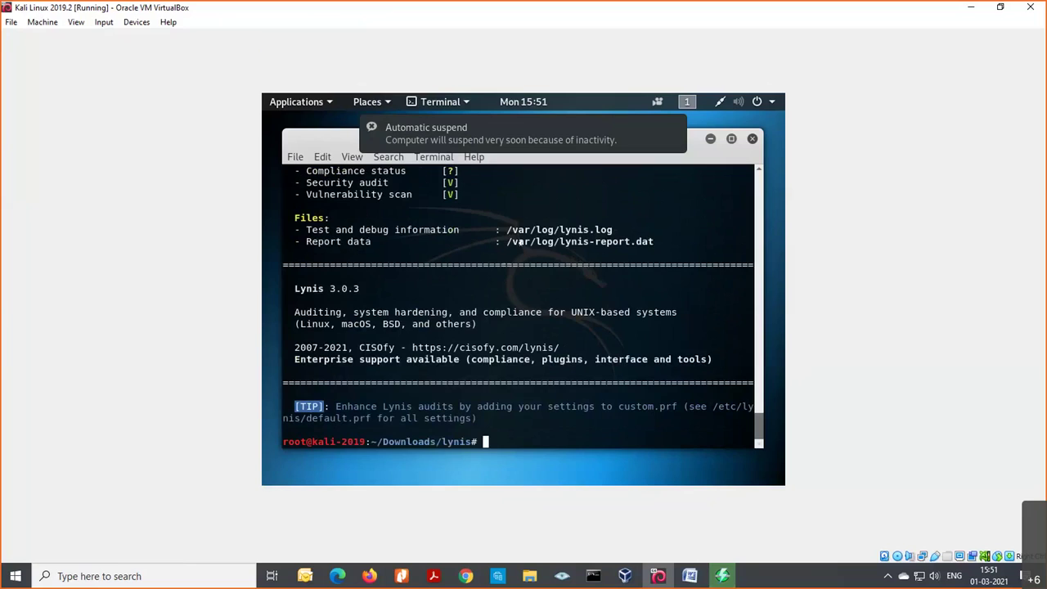
Highlight the report file name lynis-report.dat in the Files section of the Lynis audit summary.
triple_click(619, 241)
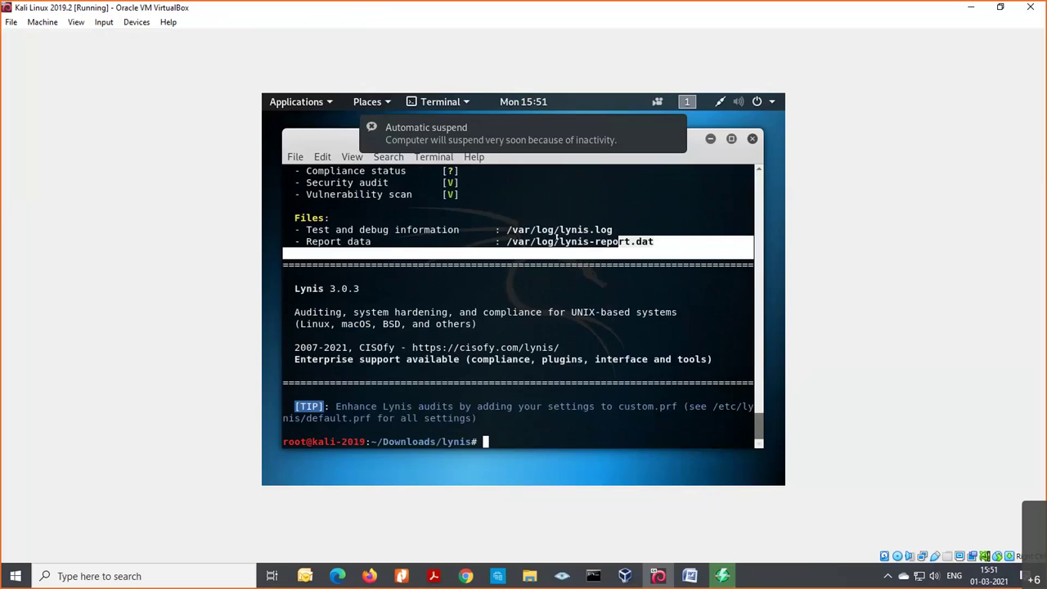
click(590, 242)
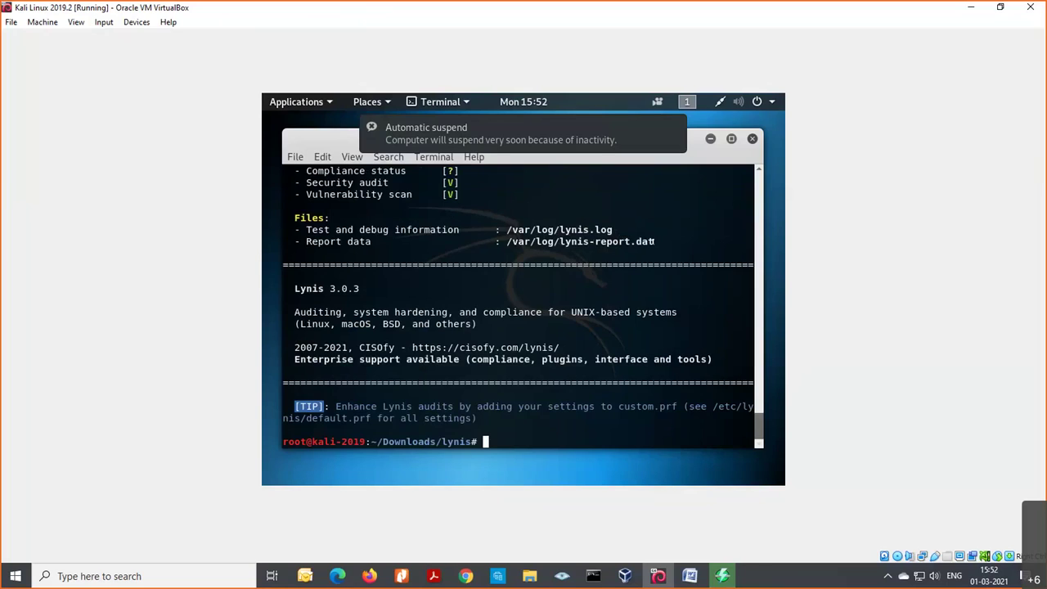
drag(652, 242, 559, 242)
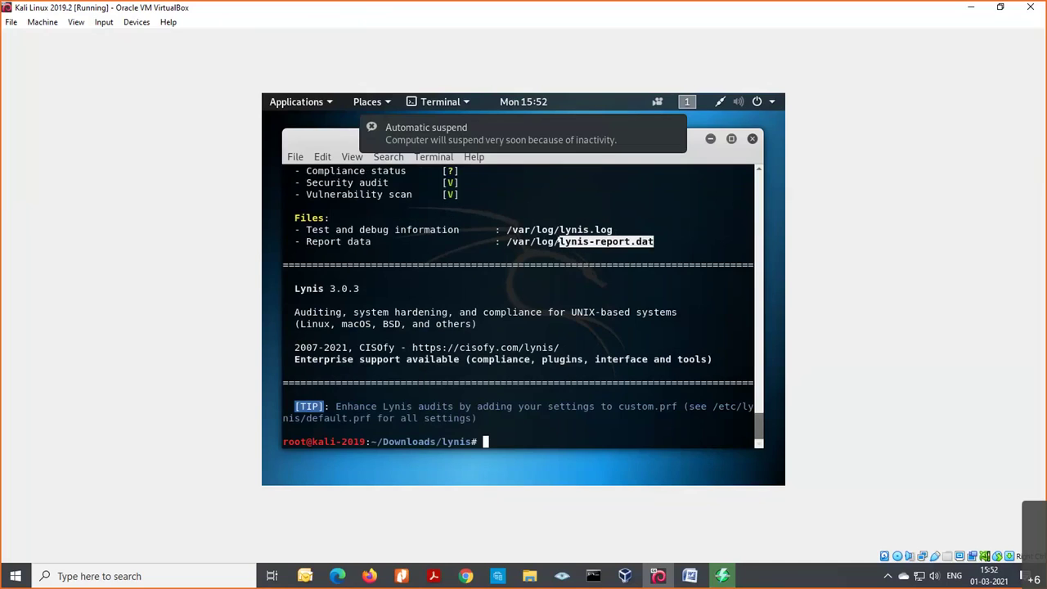
Highlight the log file name lynis.log in the Files section of the Lynis audit summary and minimize the terminal.
click(572, 271)
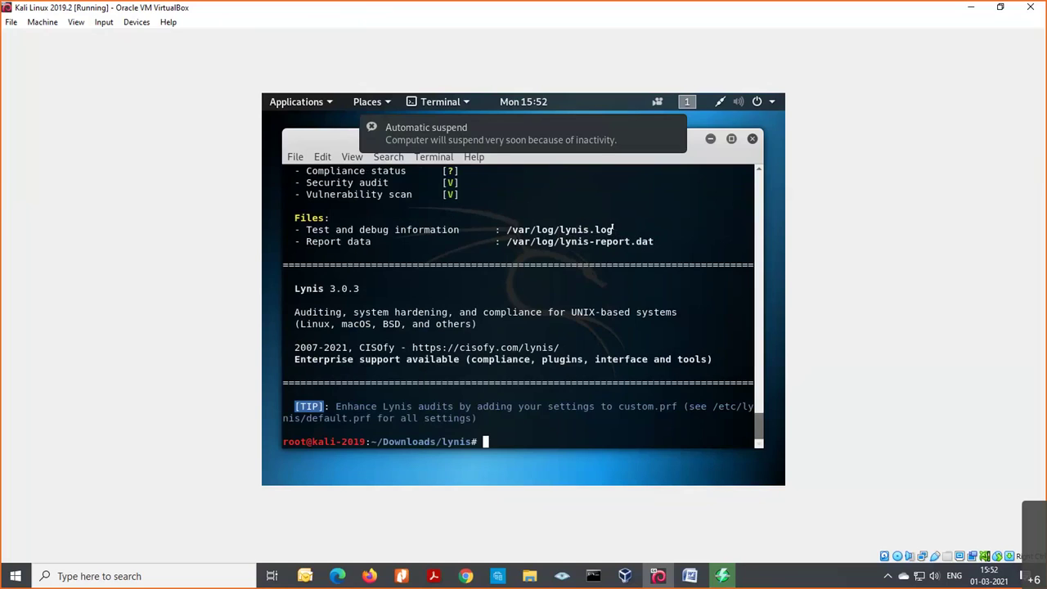
drag(614, 230, 558, 229)
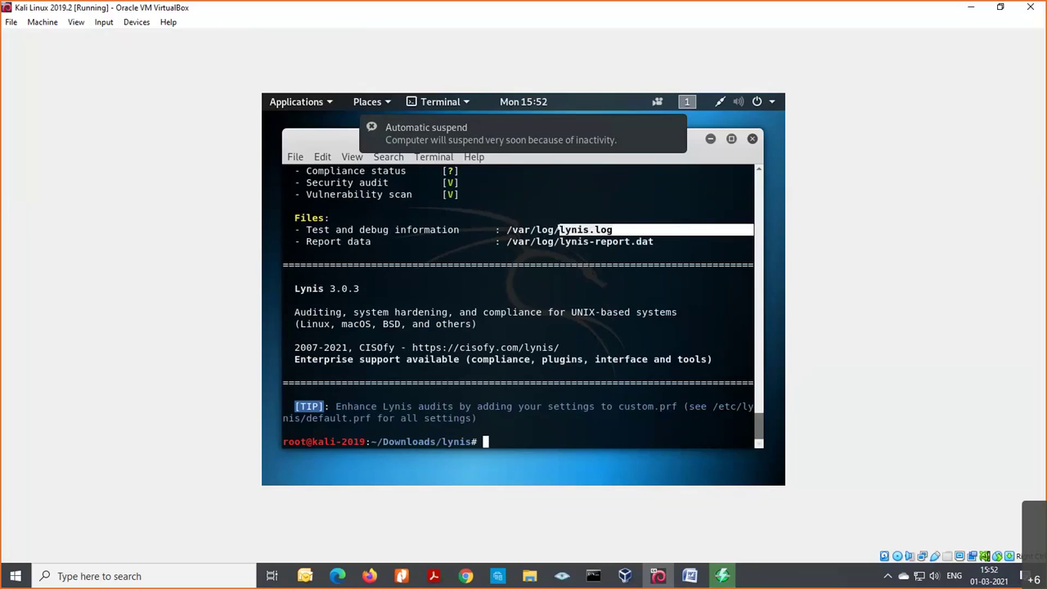
click(710, 138)
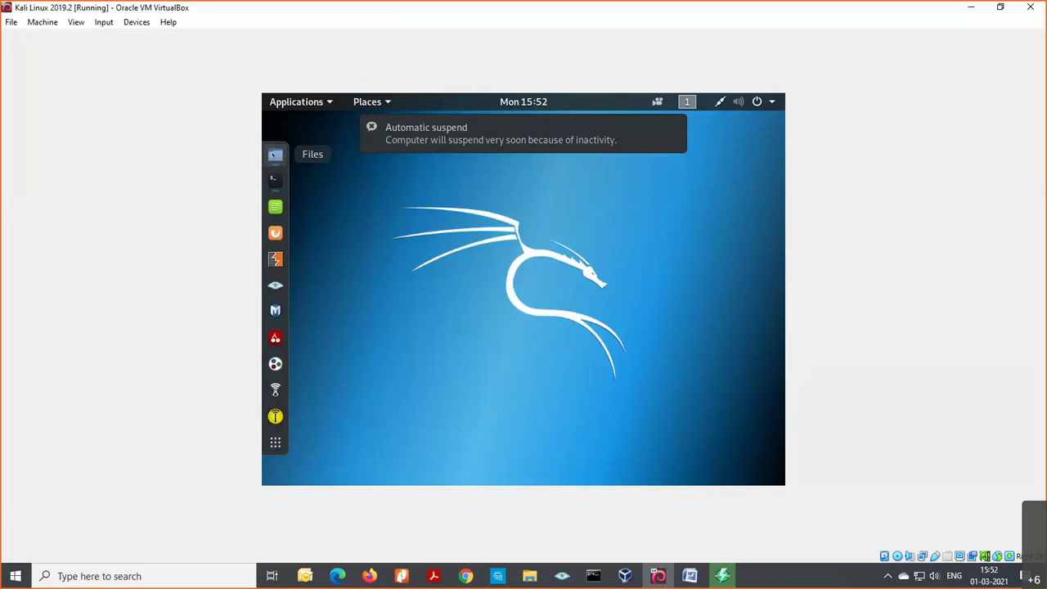
Open the file manager and browse from Computer under Other Locations to the /var/log folder.
click(275, 155)
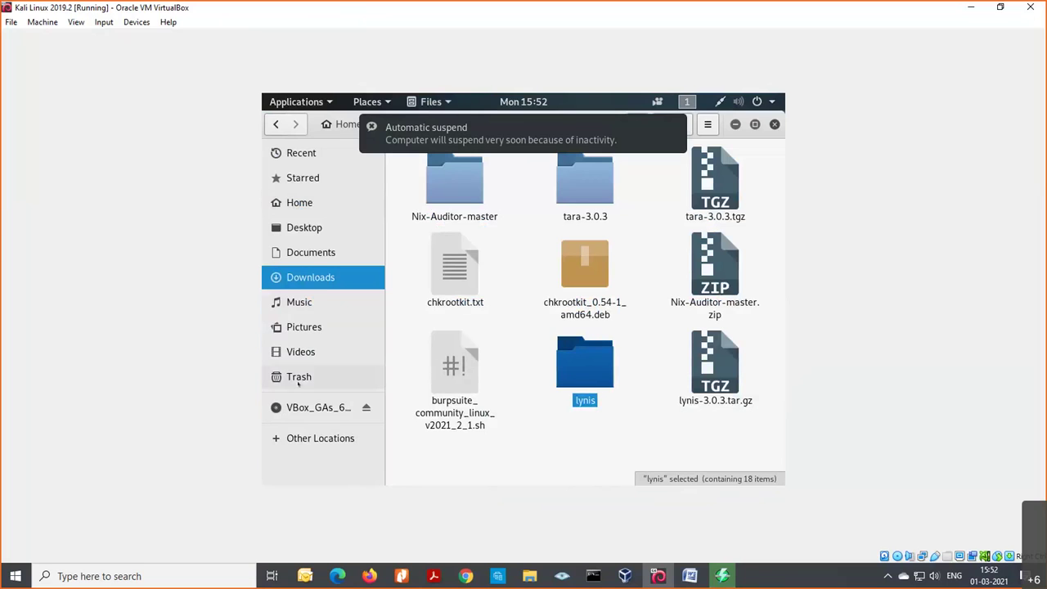
click(306, 439)
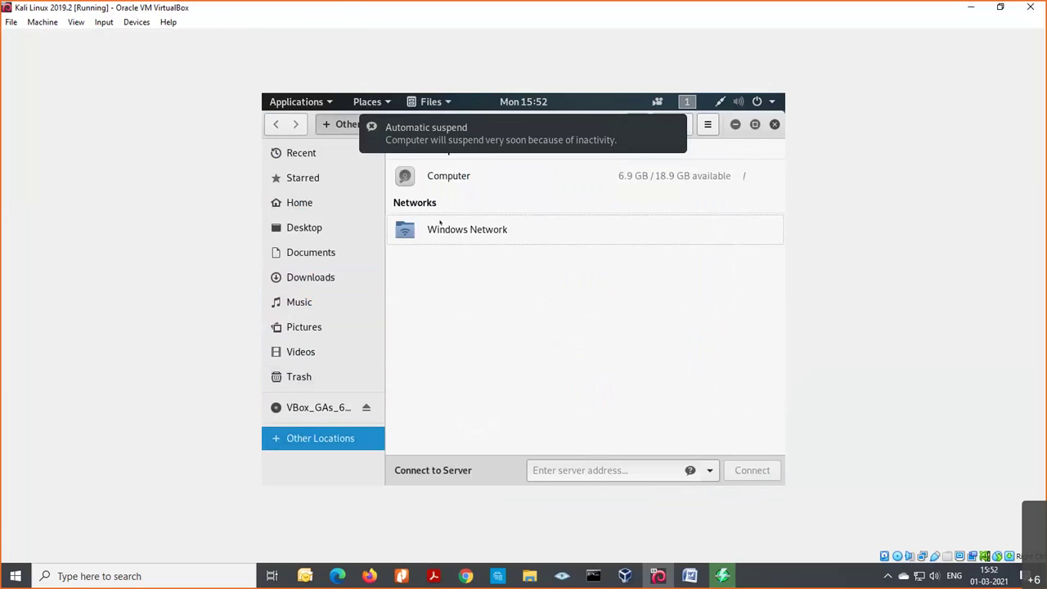
click(448, 175)
click(578, 288)
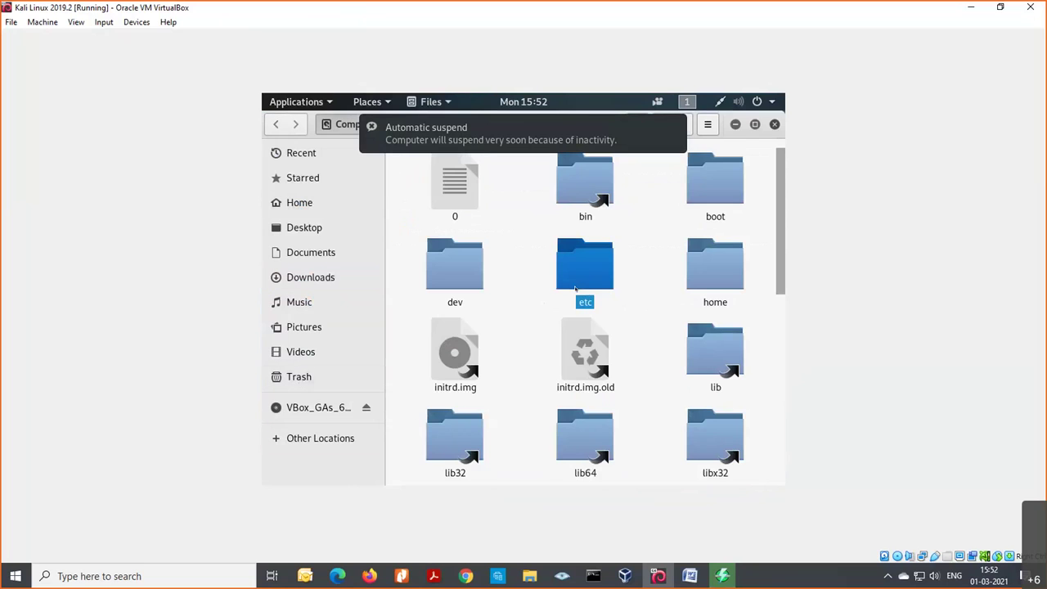
key(Return)
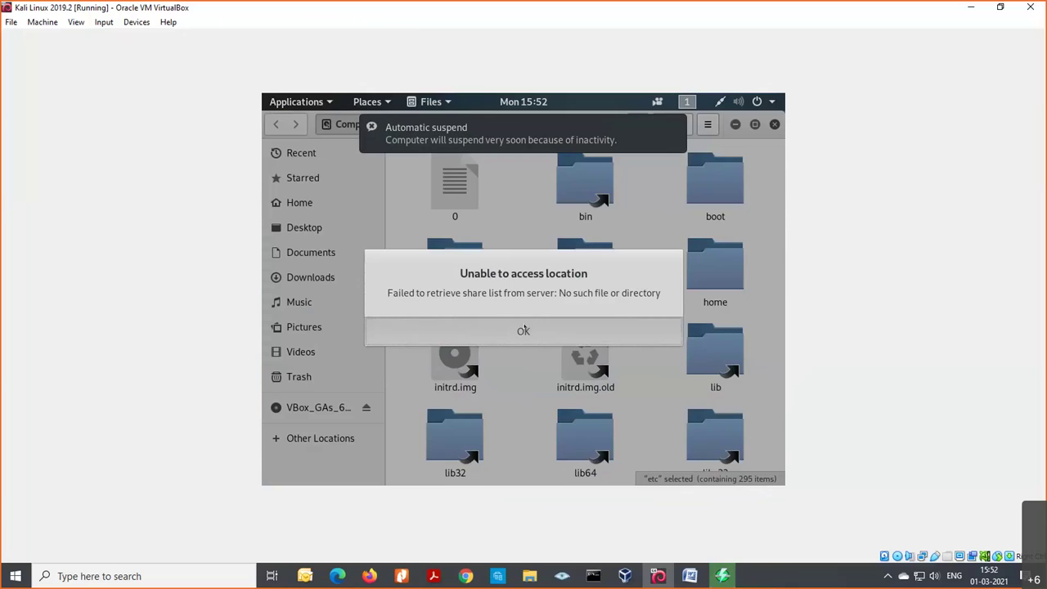
text(v)
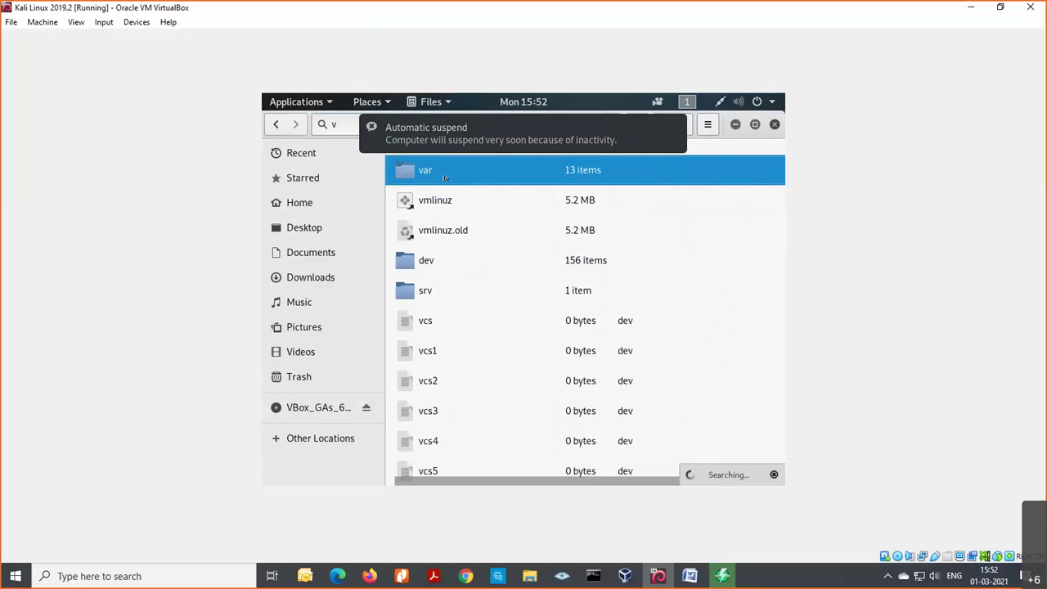
key(Return)
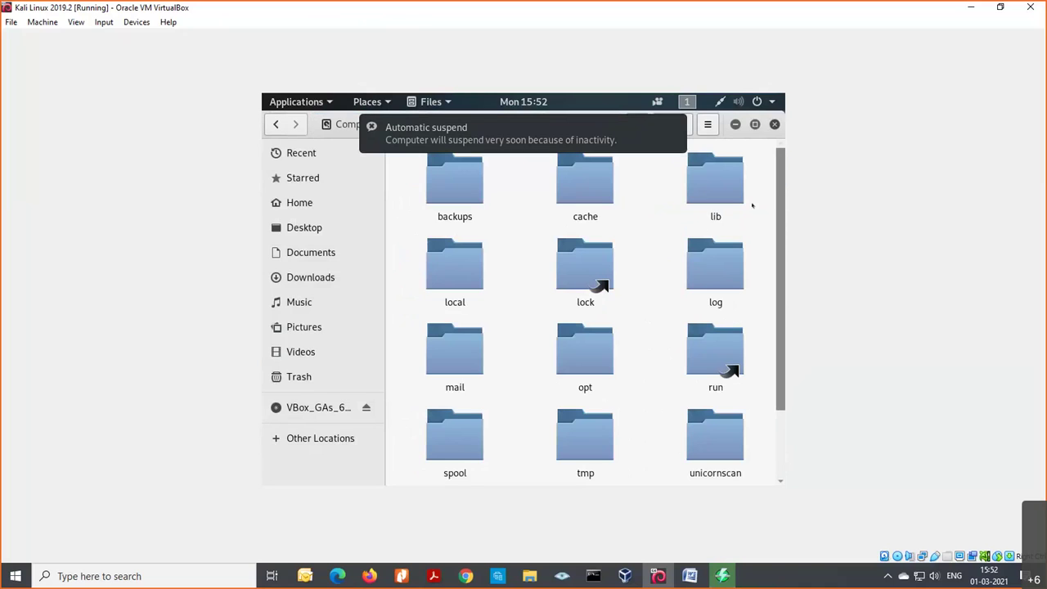
click(719, 262)
double_click(719, 262)
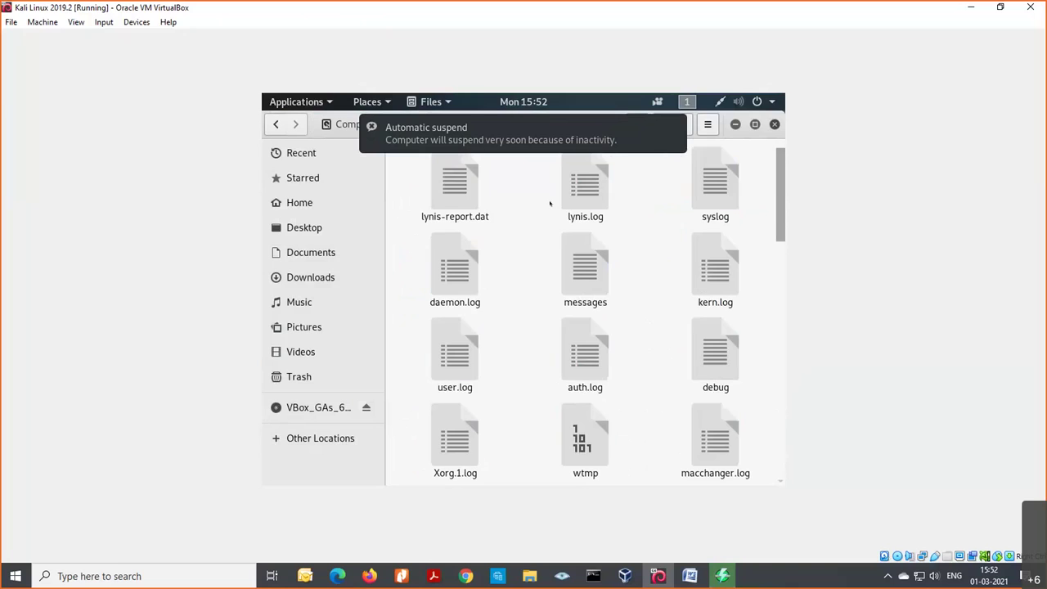
Open lynis-report.dat, review its suggestions, home directories and network and firewall entries, and close the report and the file manager.
double_click(451, 186)
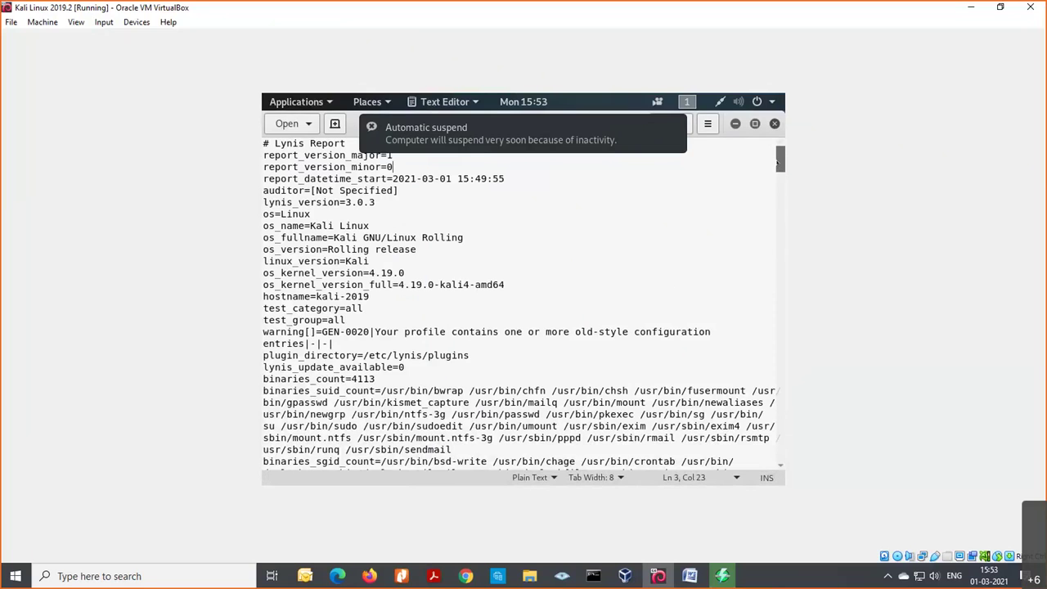
scroll(780, 188, down, 2)
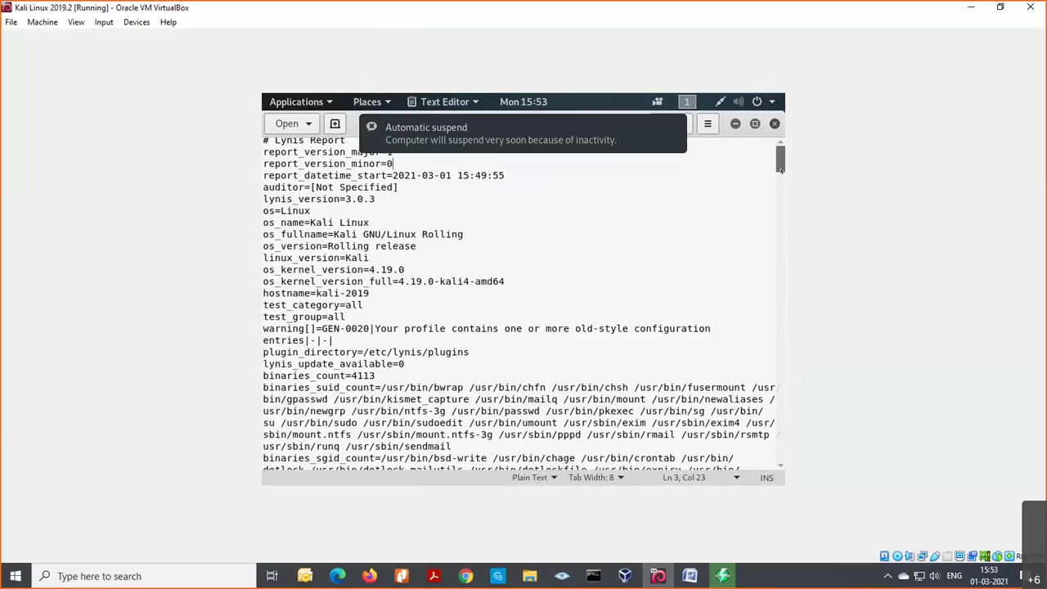
scroll(782, 210, down, 6)
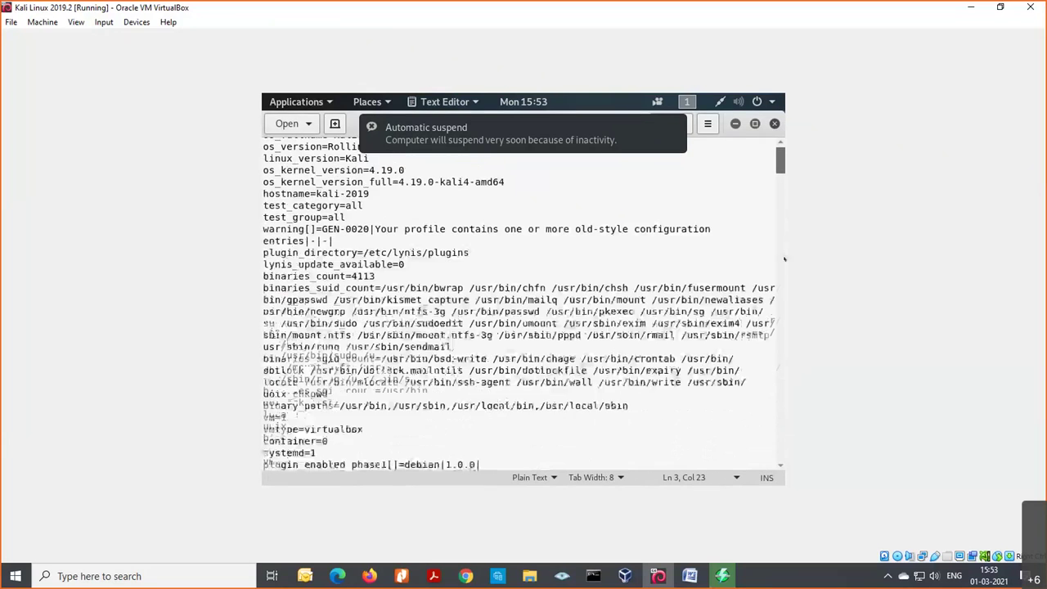
scroll(786, 323, down, 5)
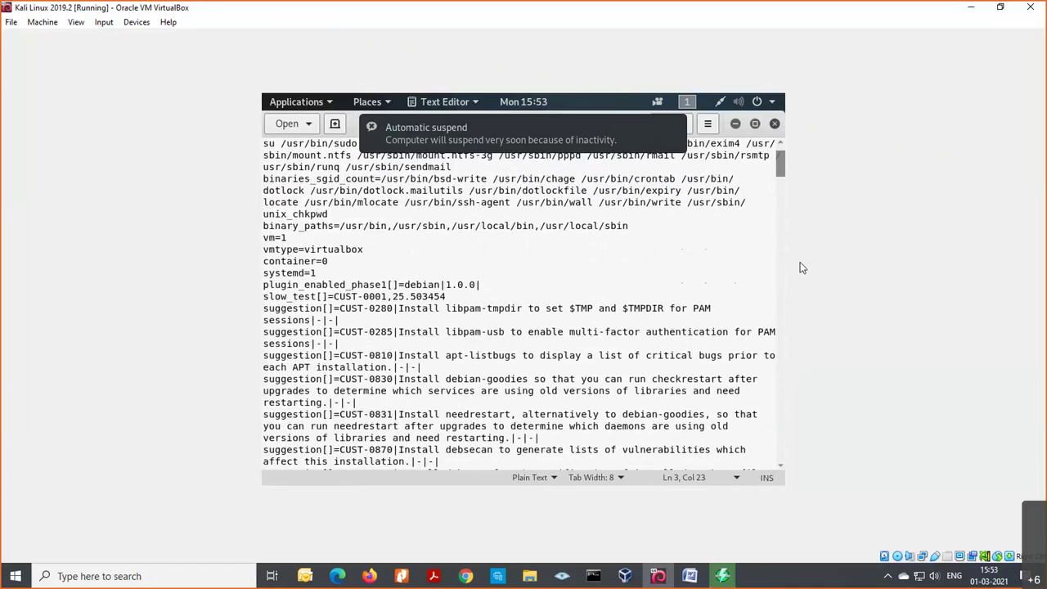
drag(780, 164, 781, 269)
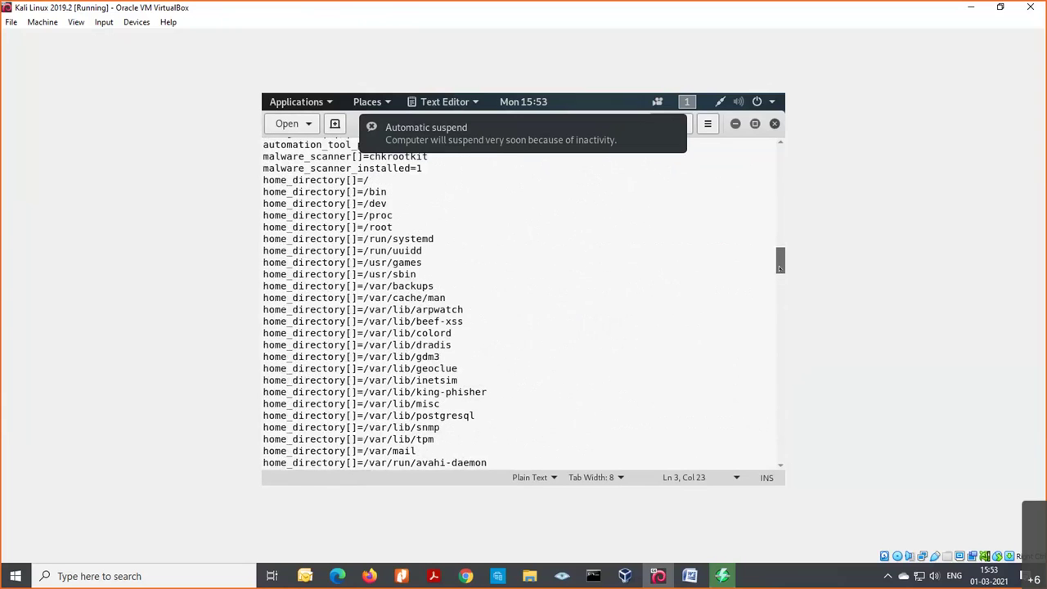
drag(780, 267, 781, 222)
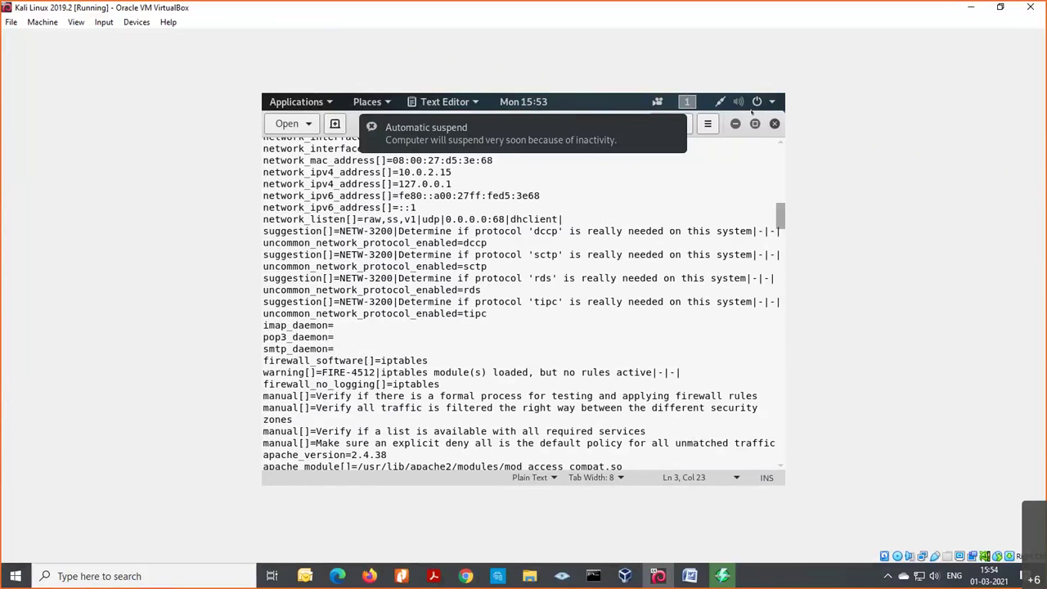
click(774, 124)
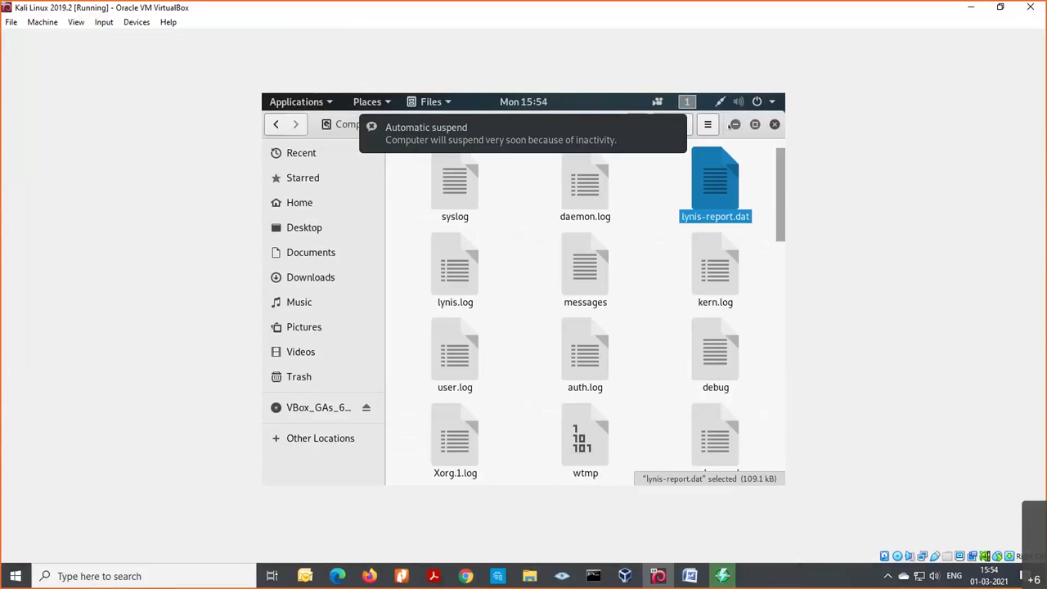
click(774, 124)
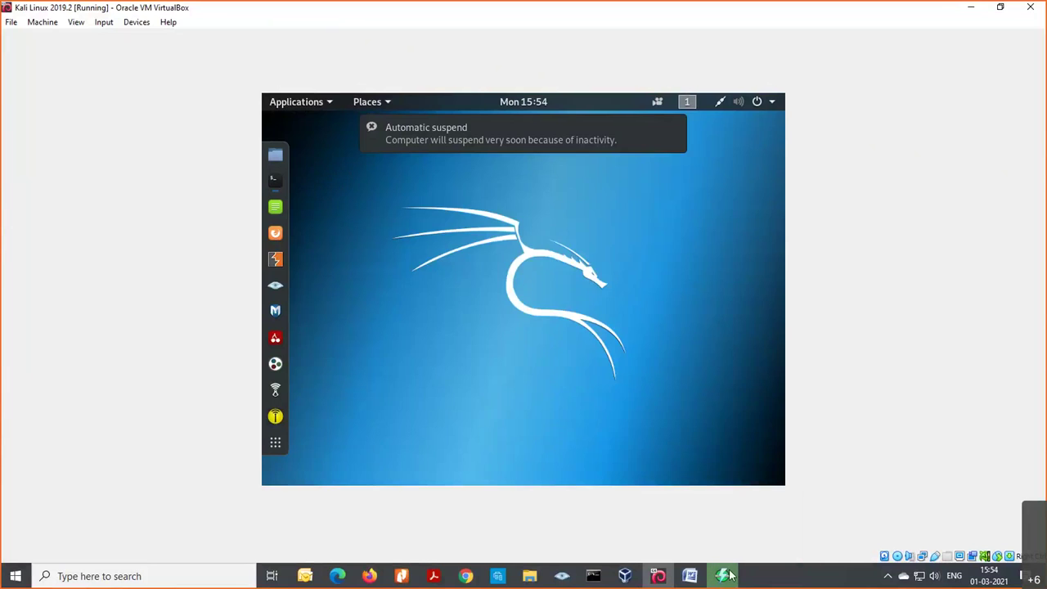
Switch to Angry IP Scanner and stop the scan of the 10.240.8.0 to 10.240.8.255 range.
mouse_move(730, 579)
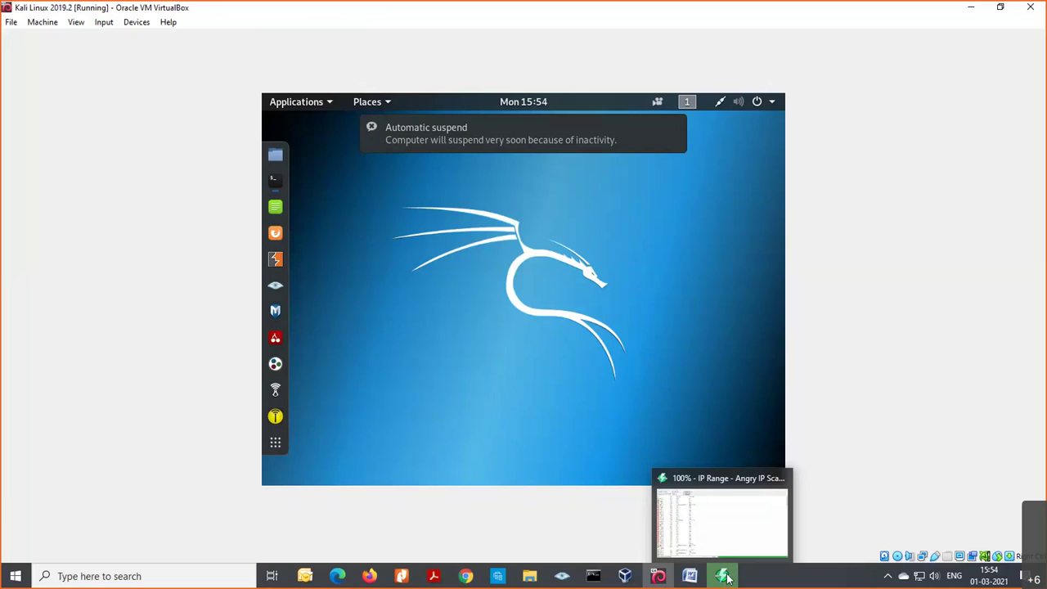
click(723, 576)
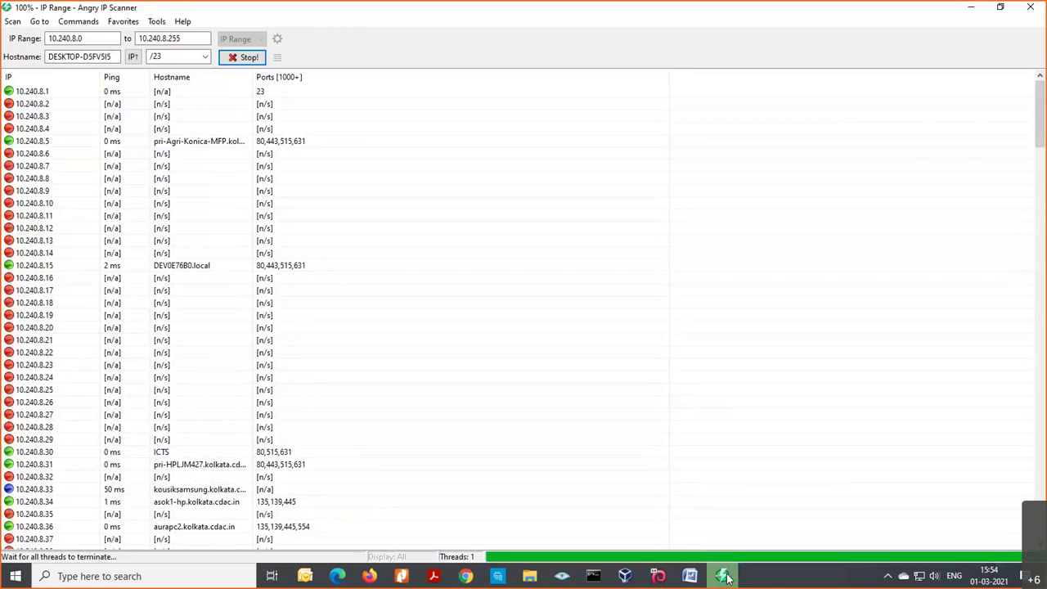
click(249, 57)
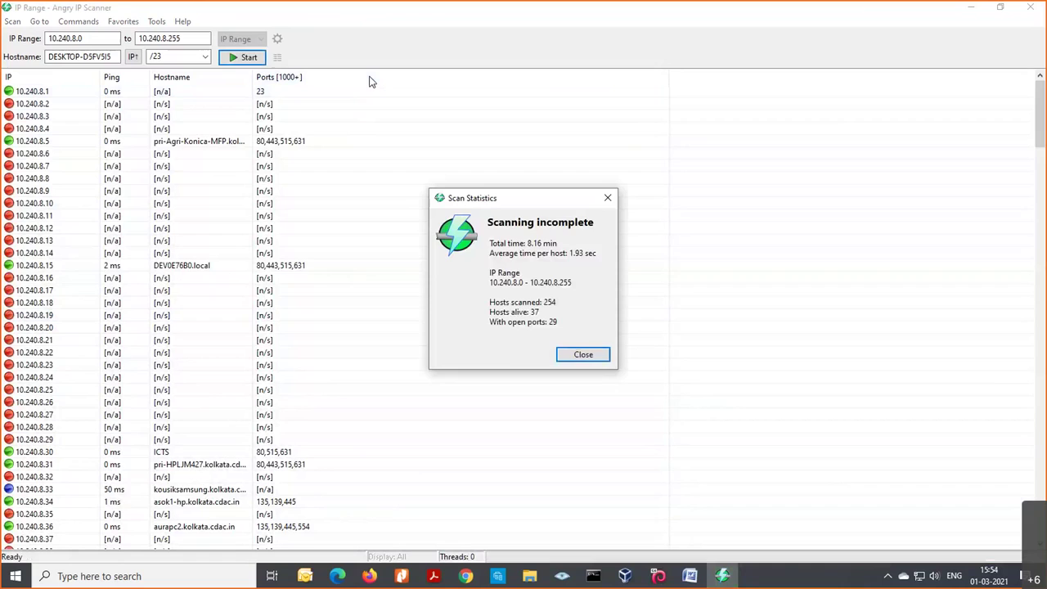
Highlight the hosts scanned, hosts alive and open ports figures in the scan statistics and close them.
drag(494, 302, 566, 304)
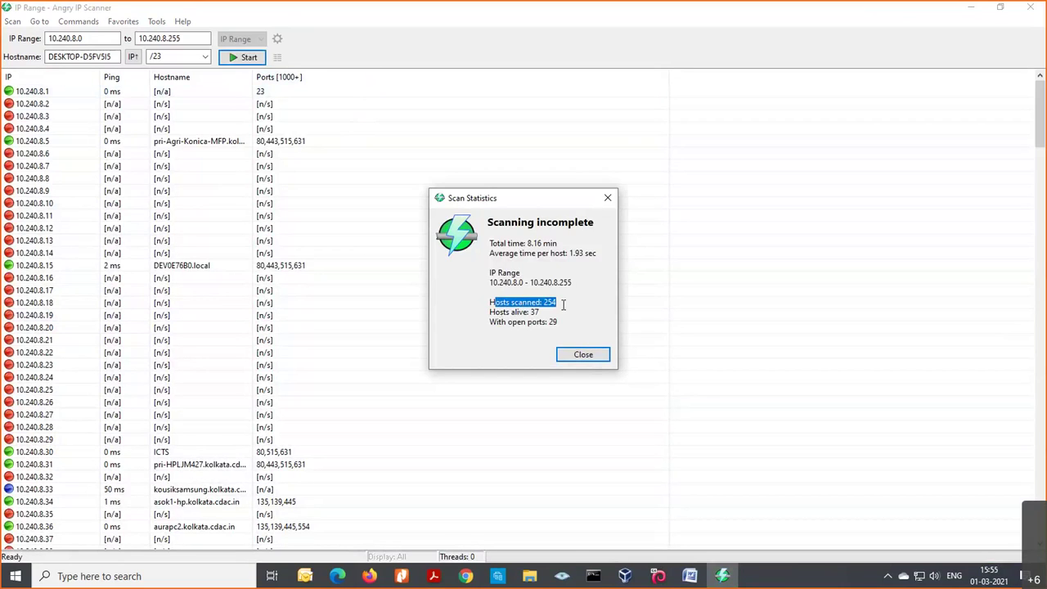
double_click(535, 312)
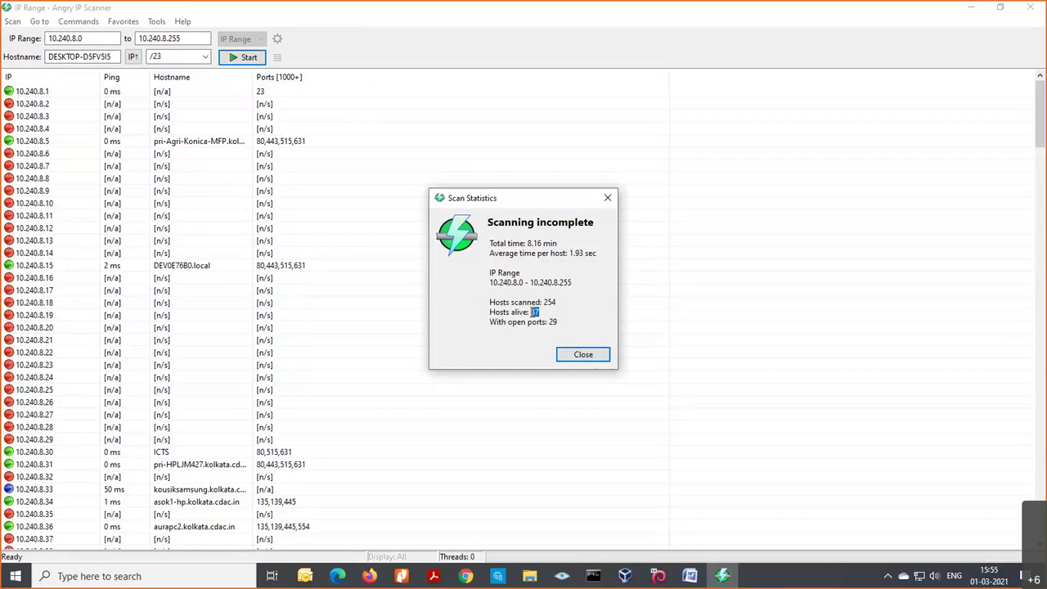
double_click(553, 322)
click(582, 354)
Sort the scan results by Ports and select the aee-printer host at 10.240.8.54.
right_click(321, 87)
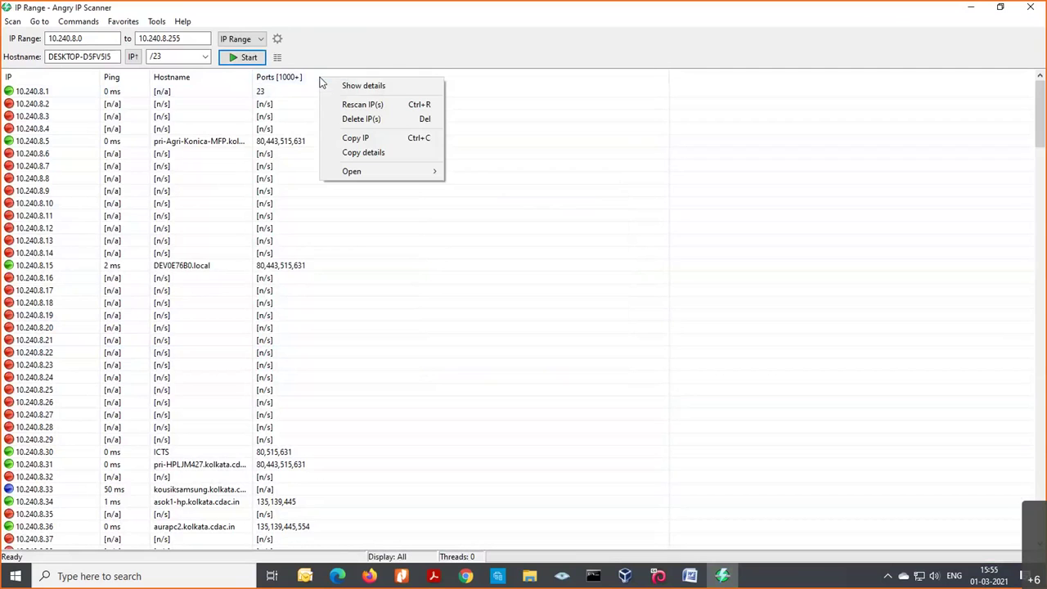
right_click(305, 79)
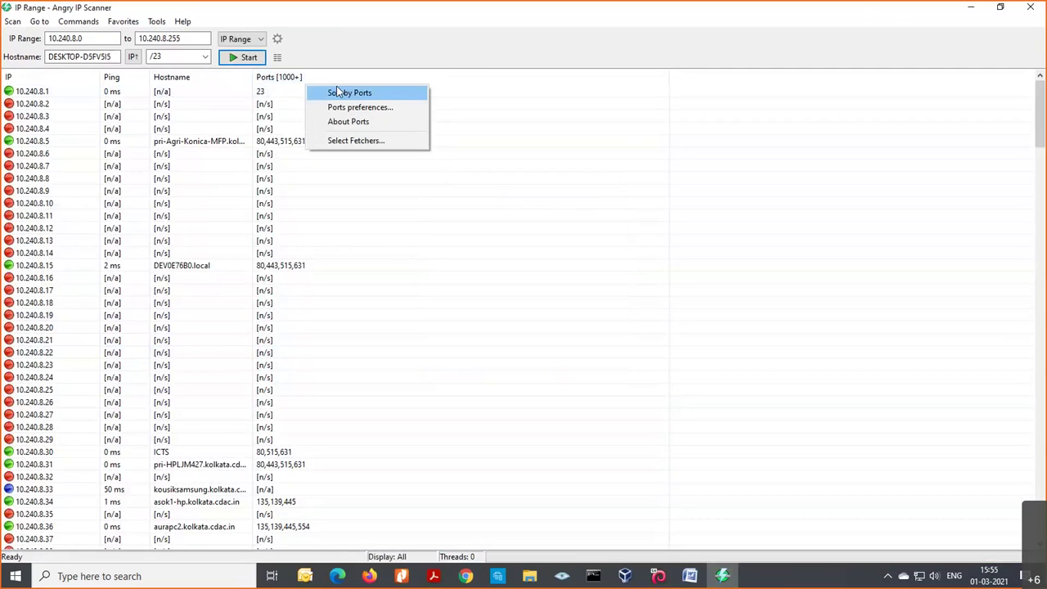
click(340, 92)
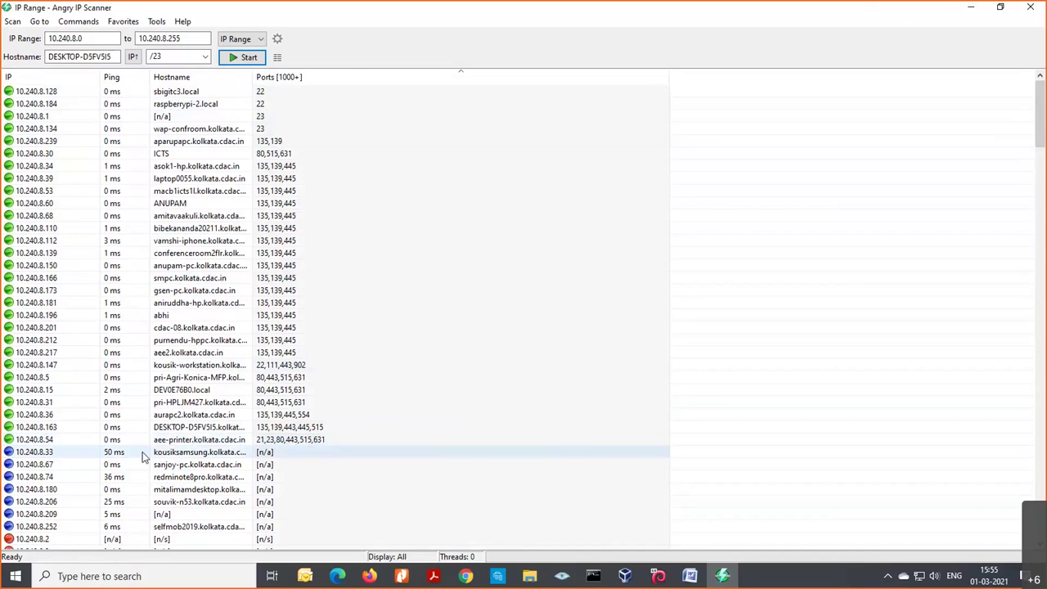
click(300, 442)
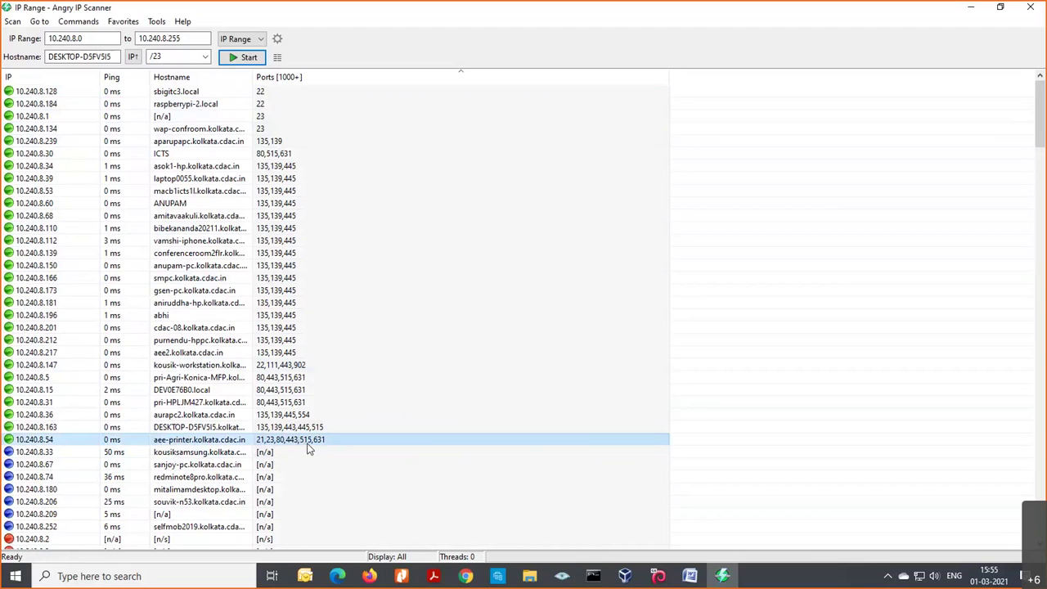
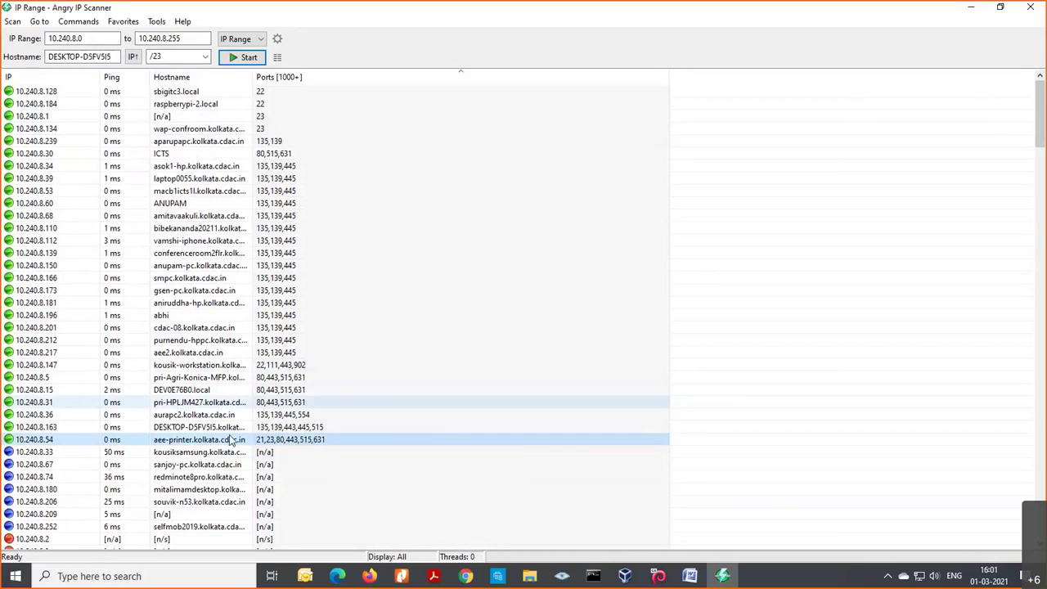
Switch to Firefox and search the web for registry mechanic in a new tab.
click(119, 576)
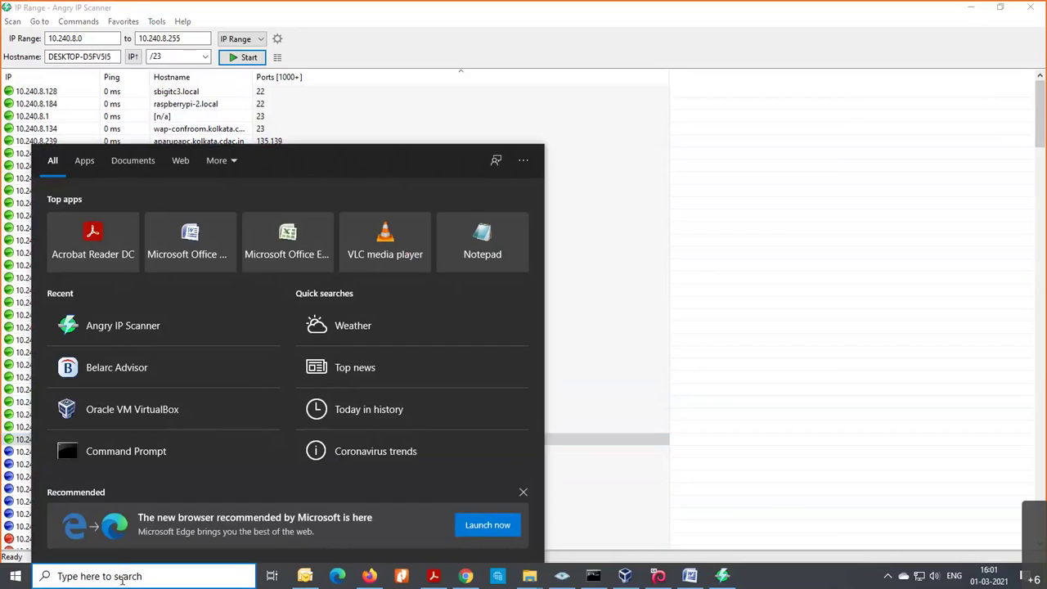
click(370, 576)
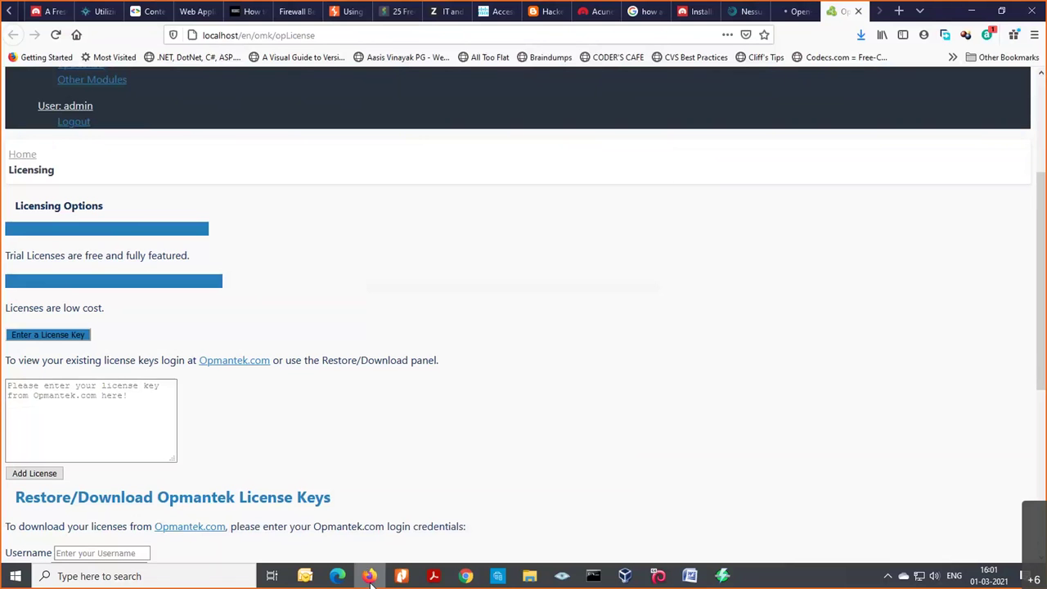
click(899, 12)
click(345, 124)
text(r)
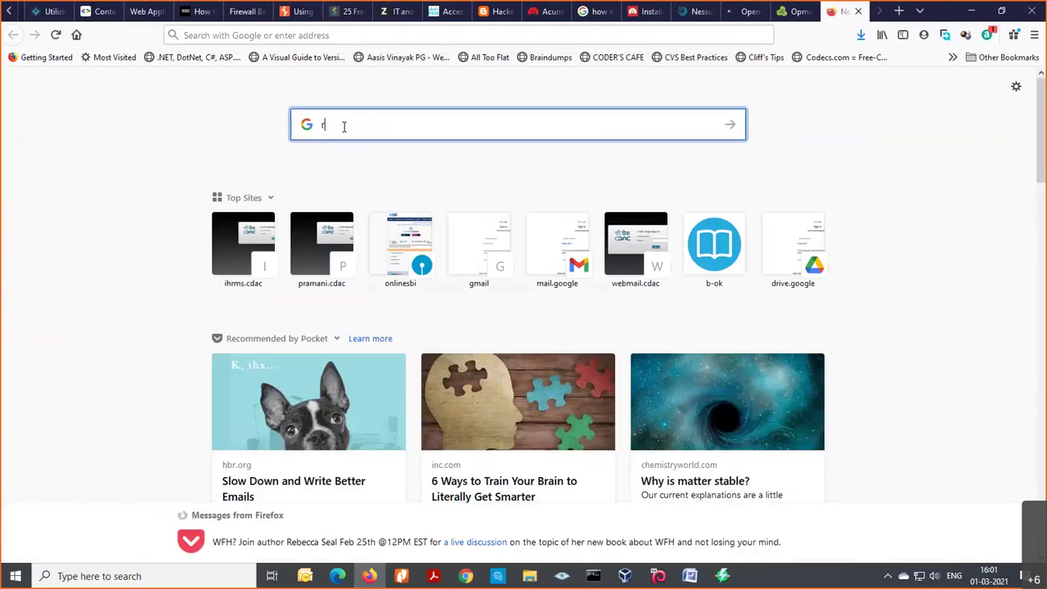
text(igrt)
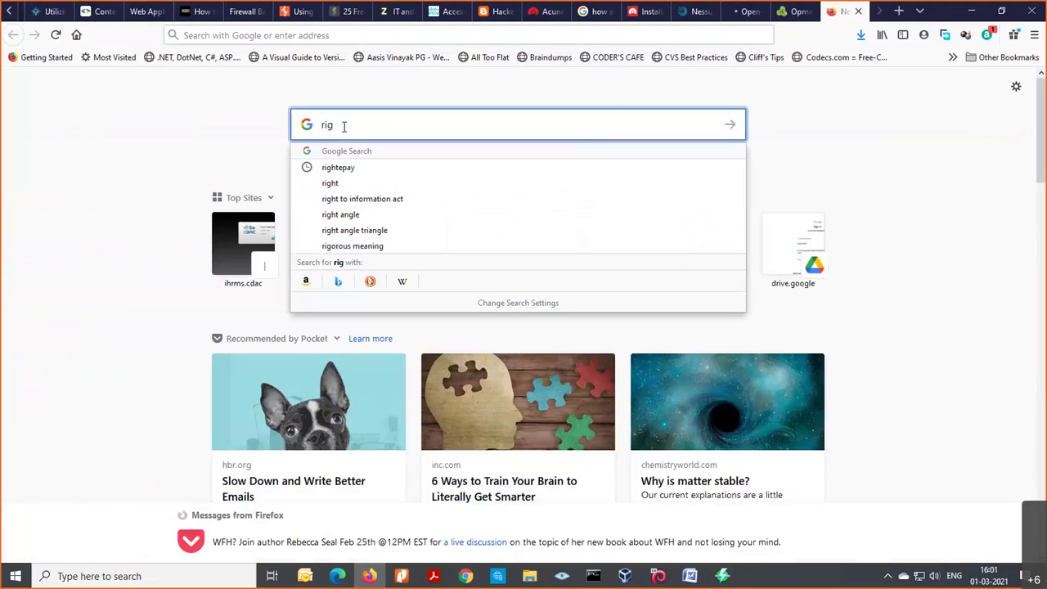
key(BackSpace)
key(BackSpace)
key(BackSpace)
key(BackSpace)
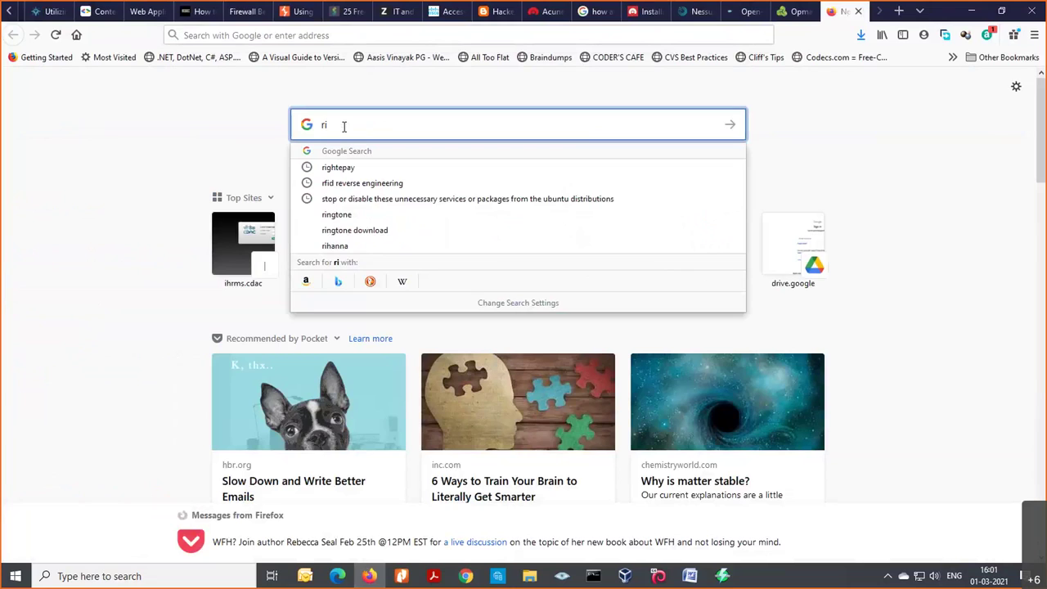
text(egistr)
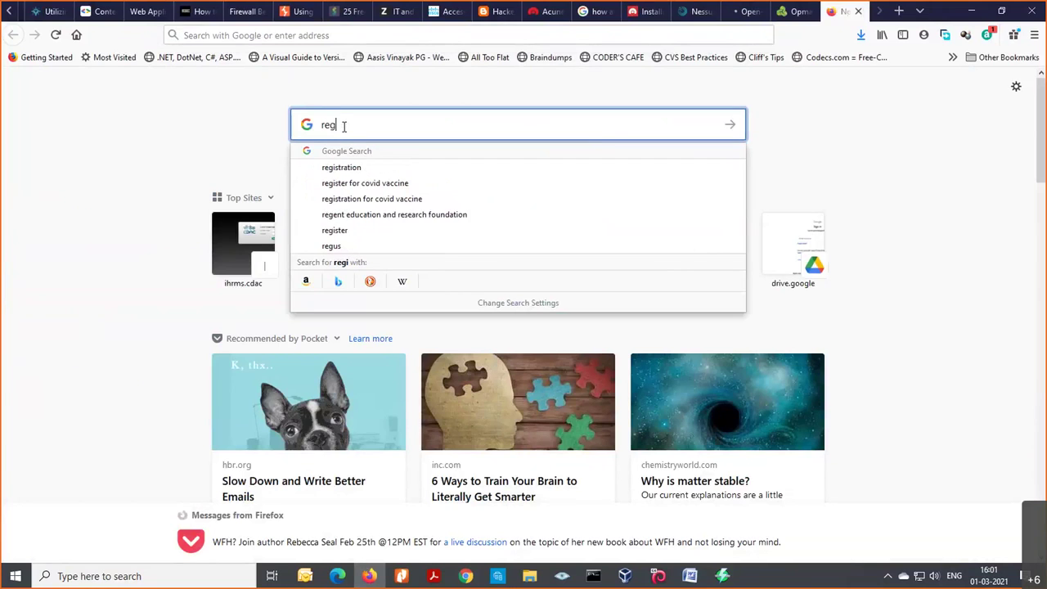
text(y)
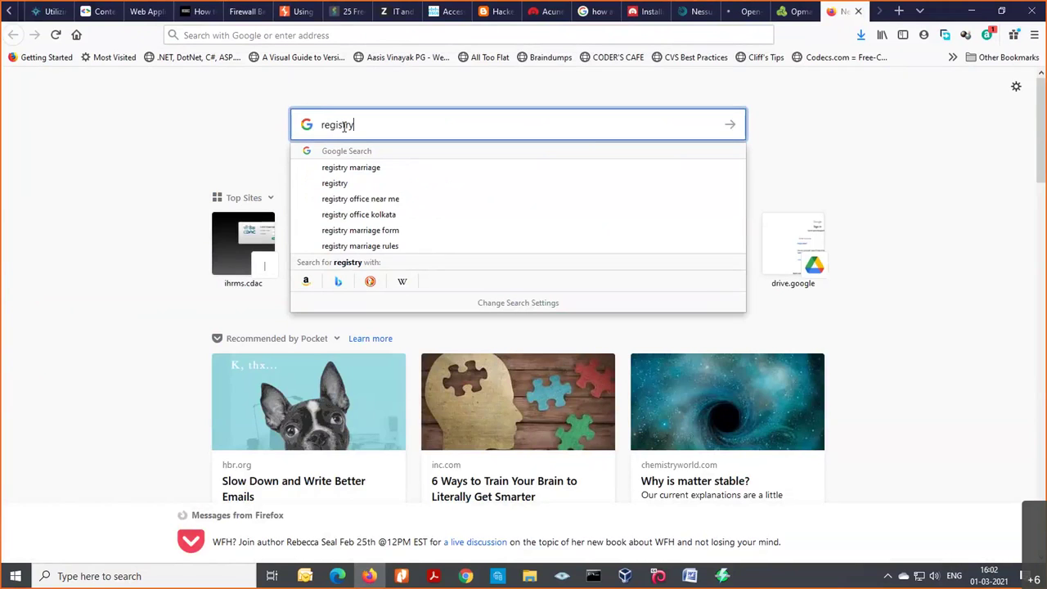
text(mechanic)
key(Return)
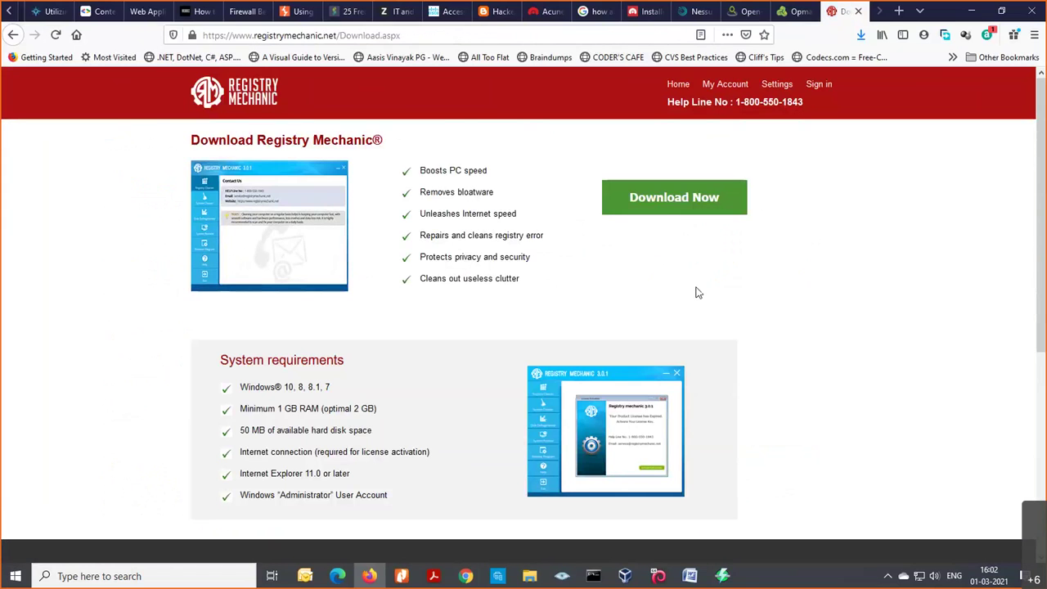
Review the features and system requirements on the Registry Mechanic download page, and return to the search results.
scroll(698, 292, down, 5)
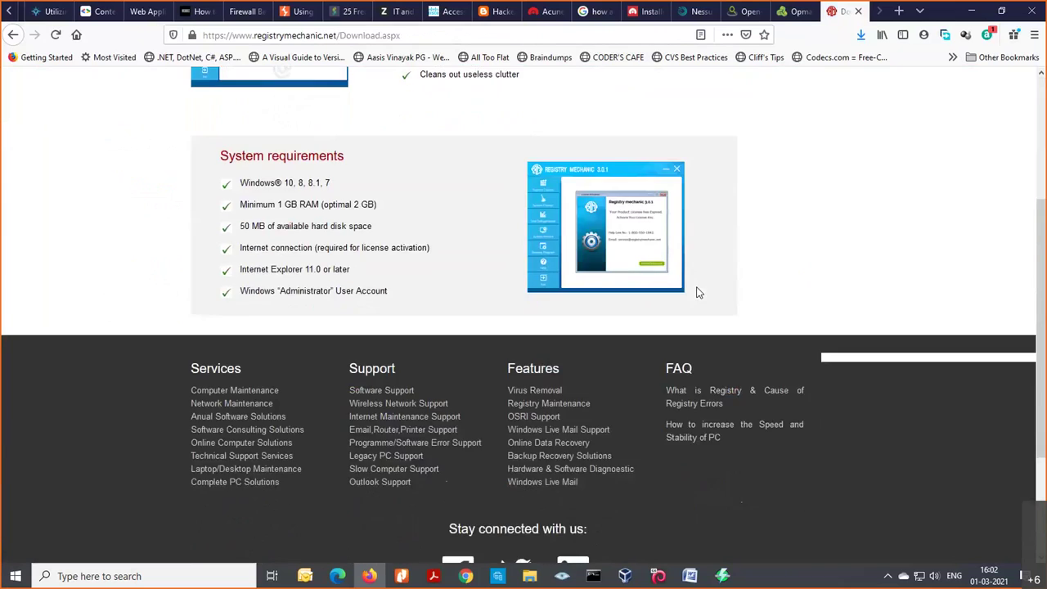
scroll(698, 292, up, 3)
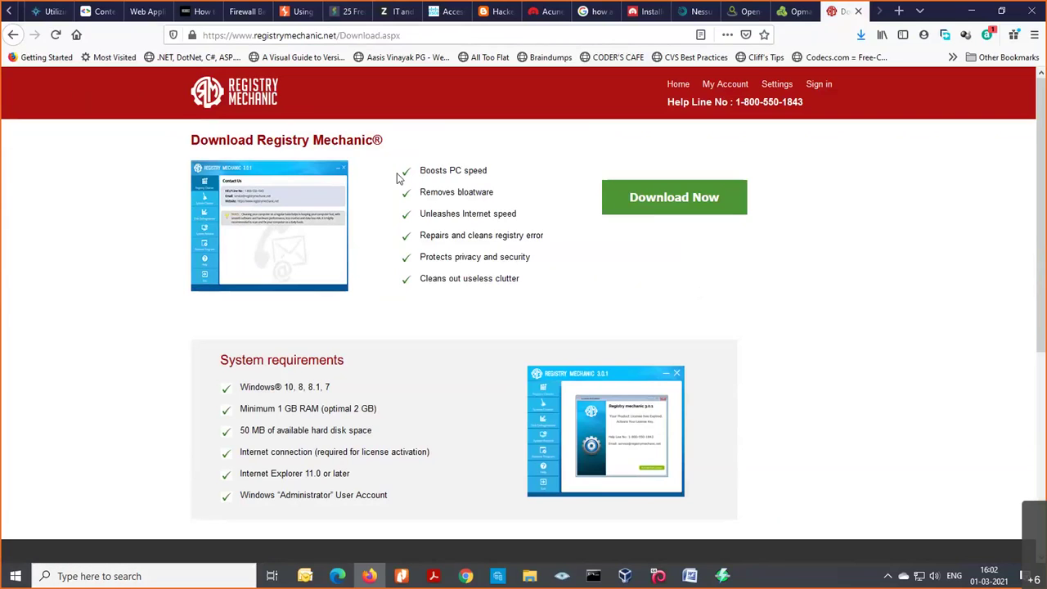
click(12, 39)
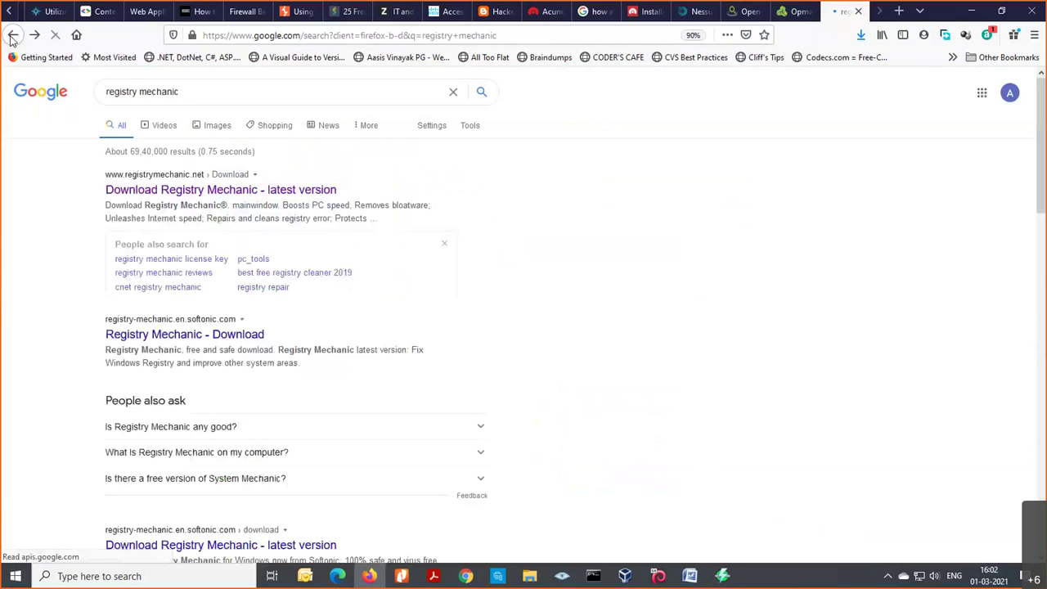
Search the web for combofix.
click(229, 92)
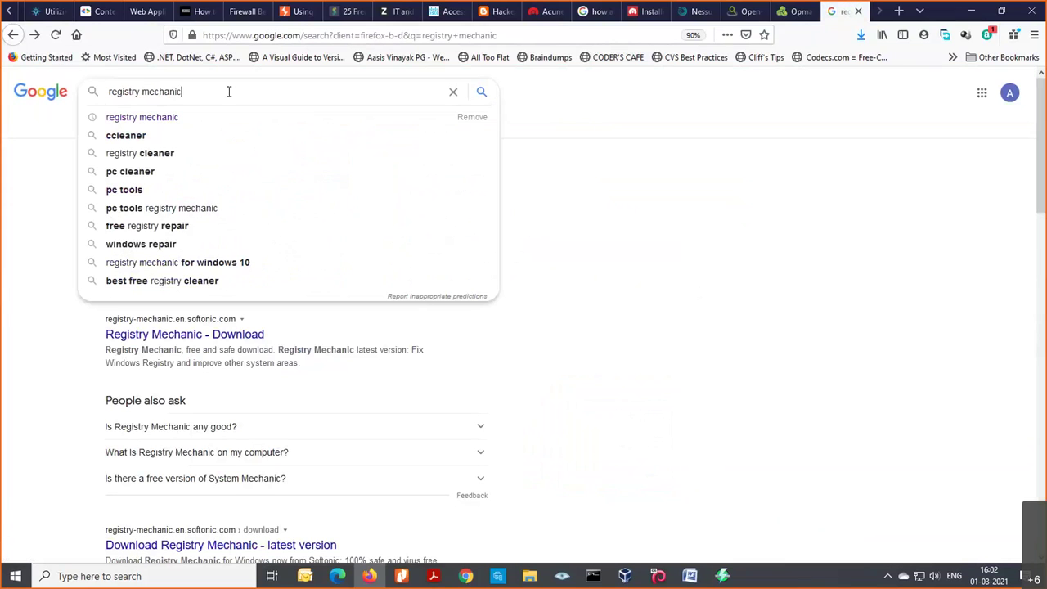
click(315, 36)
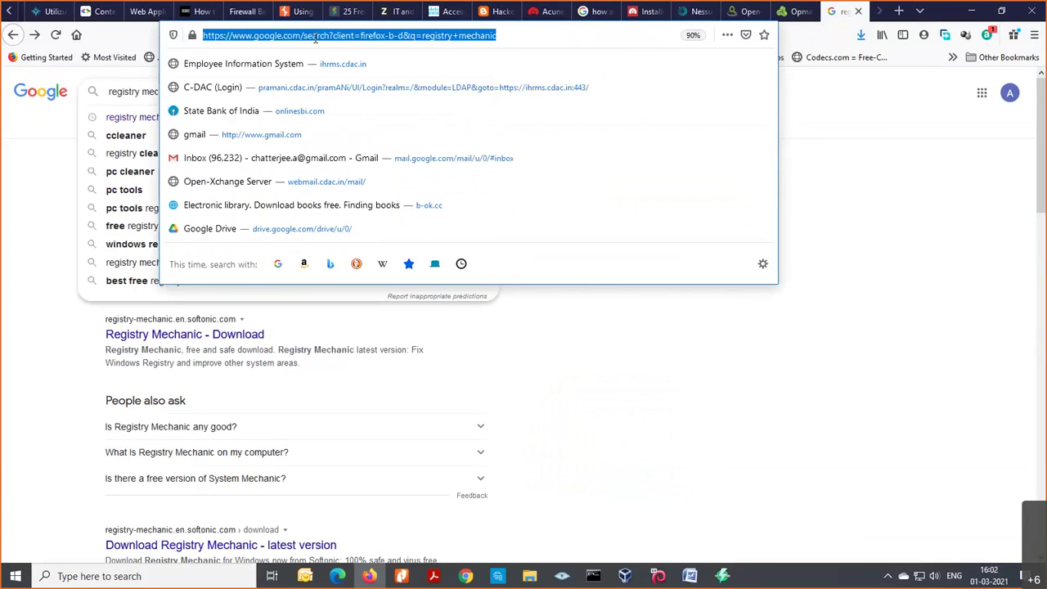
text(combofix)
key(Return)
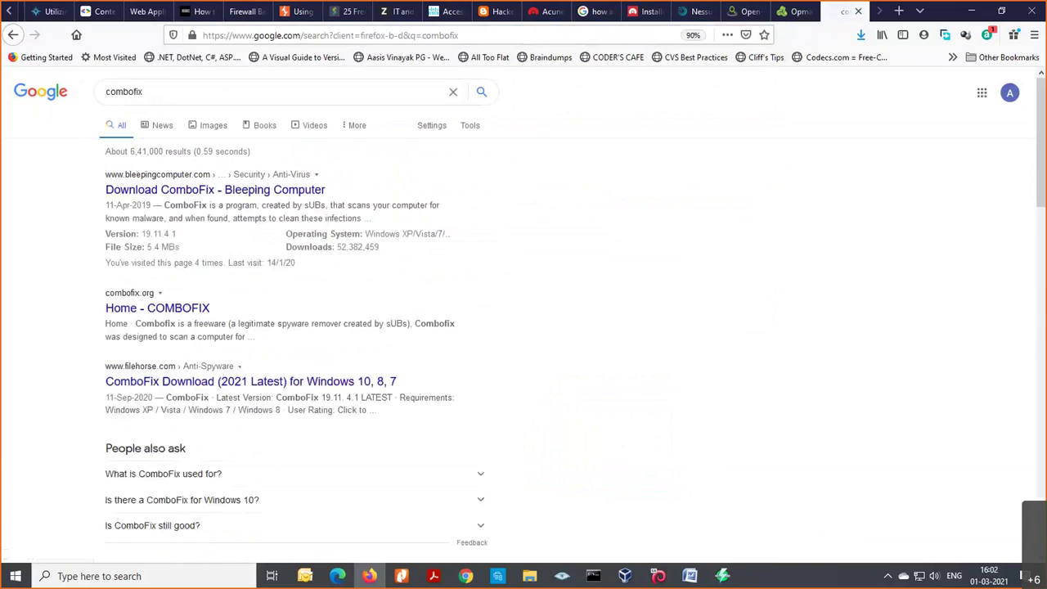
Look over the ComboFix search results and open the Bleeping Computer download page.
drag(98, 180, 270, 174)
scroll(389, 399, down, 3)
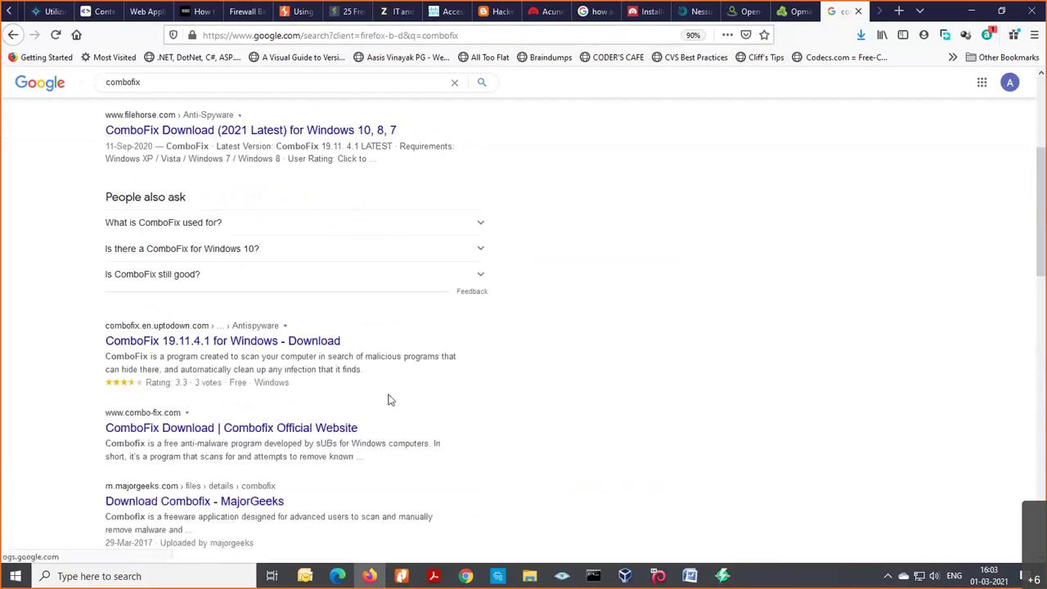
scroll(486, 418, up, 3)
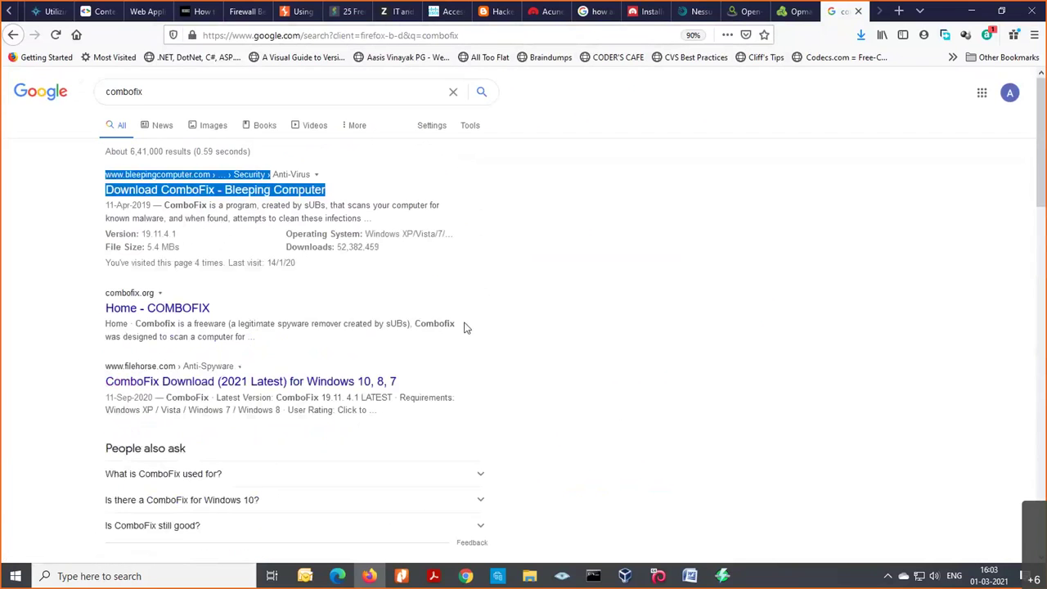
click(559, 188)
click(176, 190)
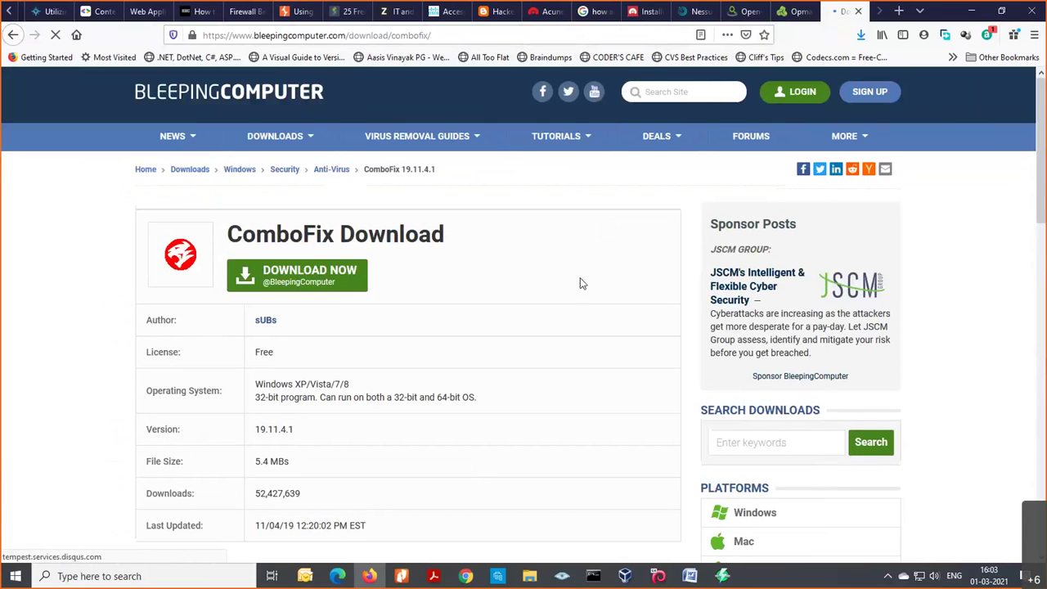
Examine the ComboFix download details, highlighting the file size and the page's web address.
scroll(580, 283, down, 1)
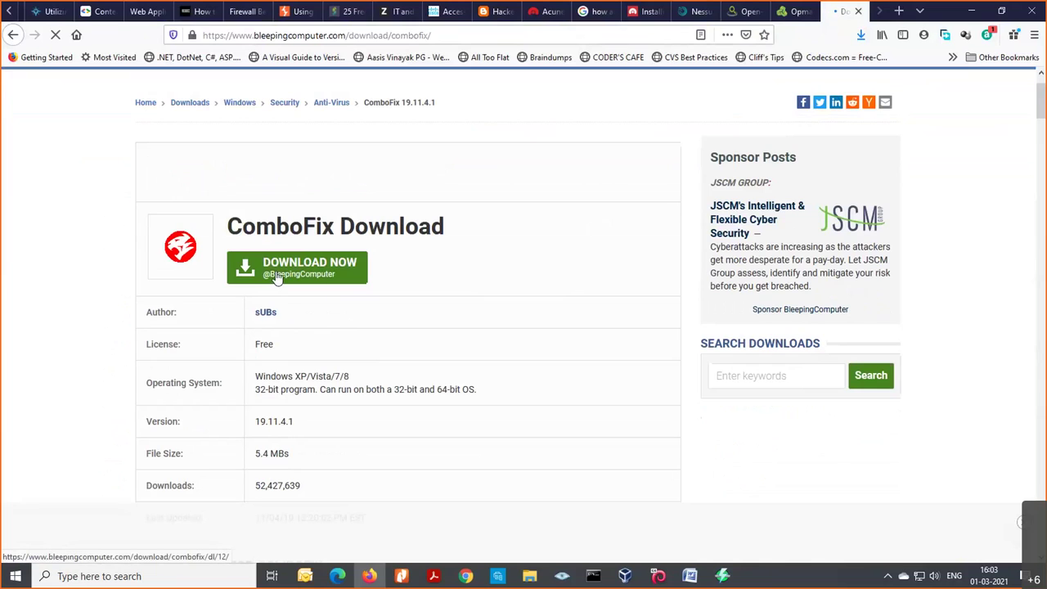
triple_click(310, 463)
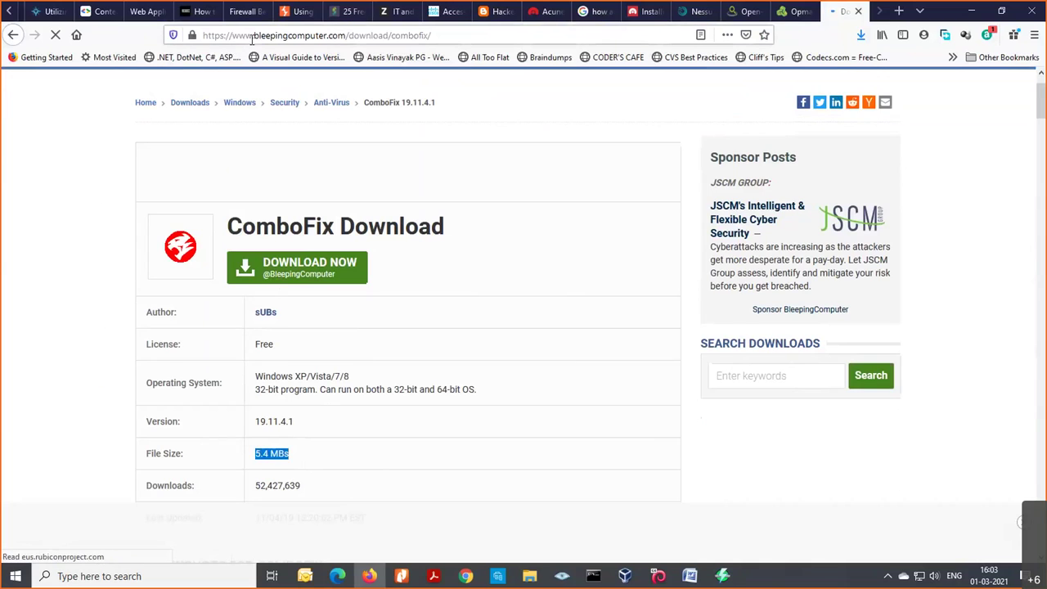
drag(252, 35, 413, 35)
click(460, 320)
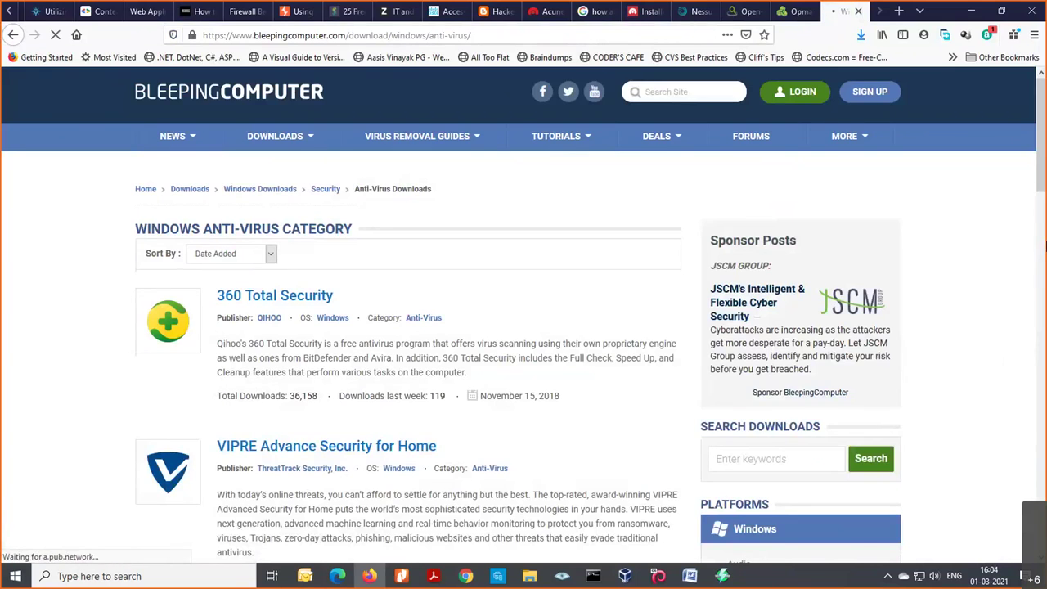
Browse the tools in Bleeping Computer's Windows Anti-Virus category, open the parent Security category and return to the Anti-Virus list.
drag(1040, 168, 1043, 401)
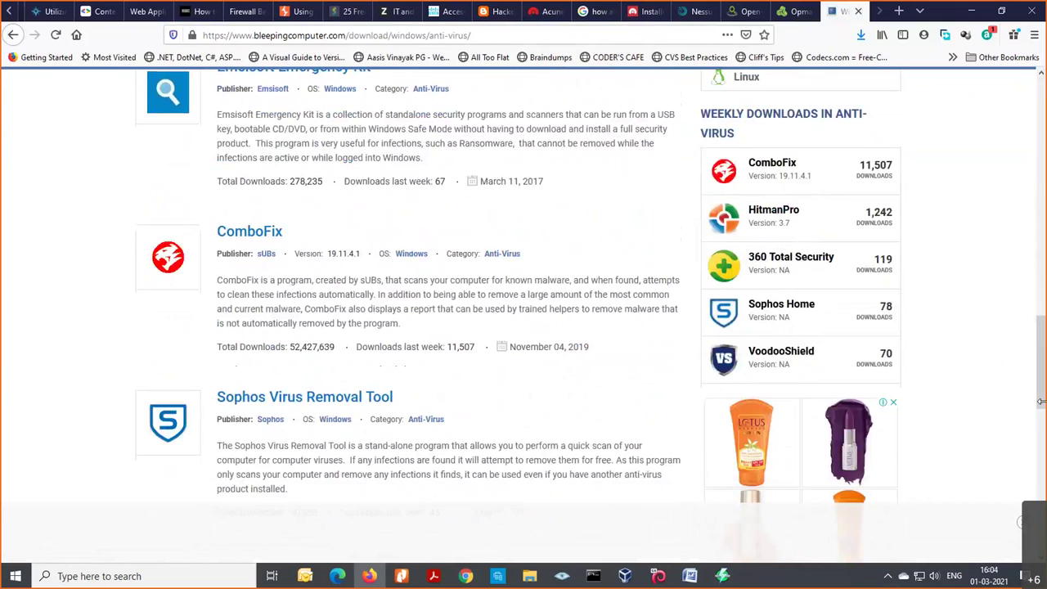
scroll(1043, 377, down, 1)
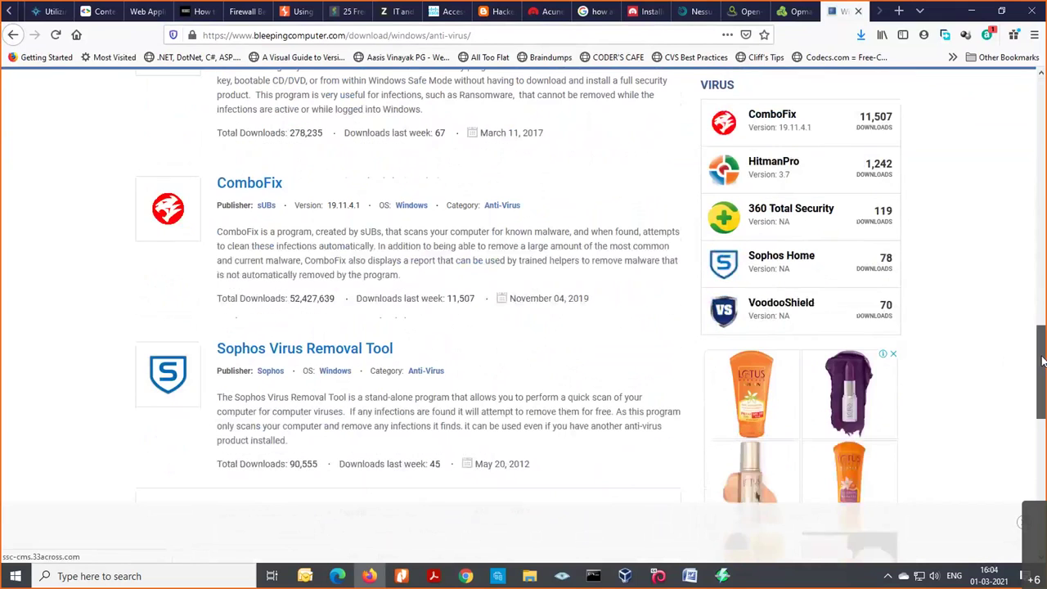
drag(1042, 360, 1043, 78)
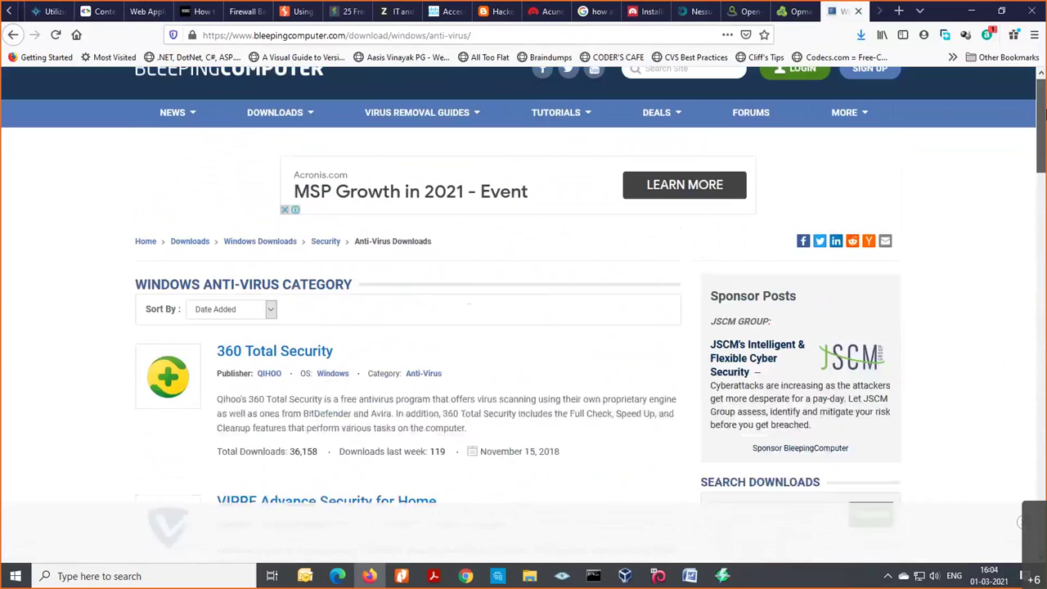
click(322, 246)
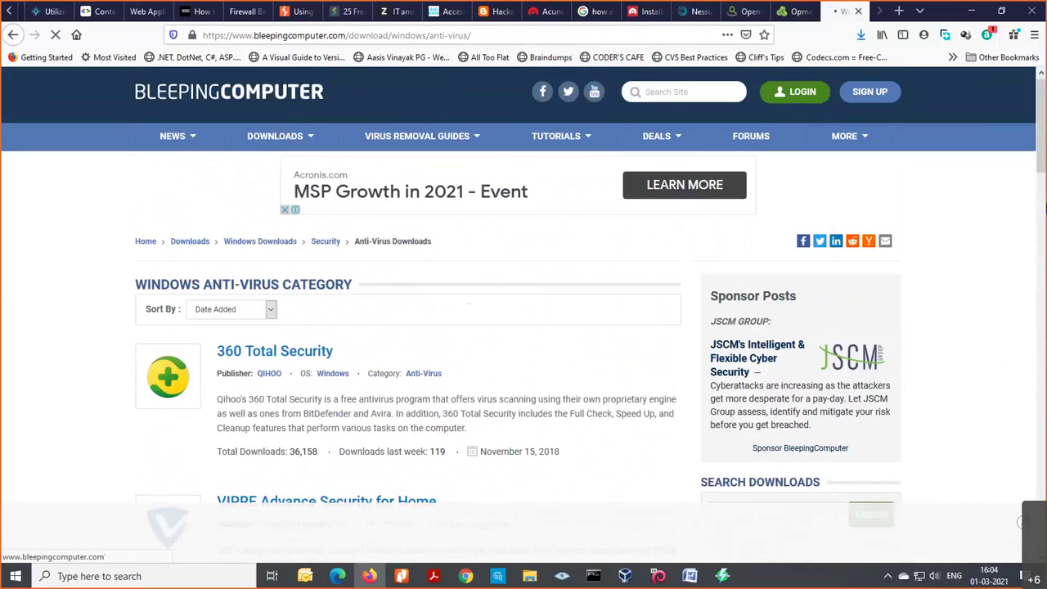
drag(1041, 152, 1043, 112)
key(alt+Left)
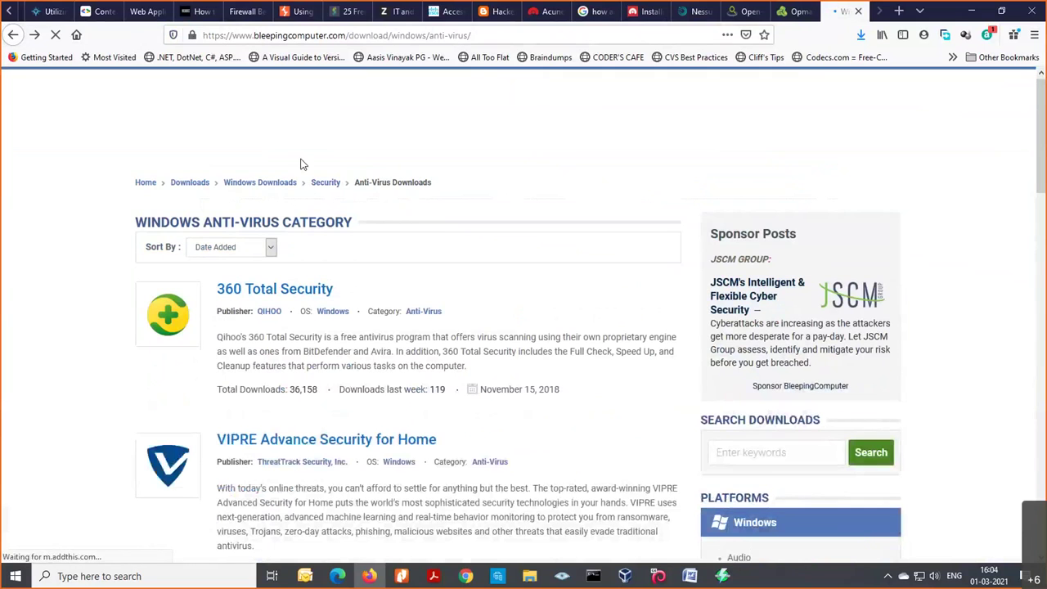
Return to the Google results and search for anti malware toolkit.
click(12, 35)
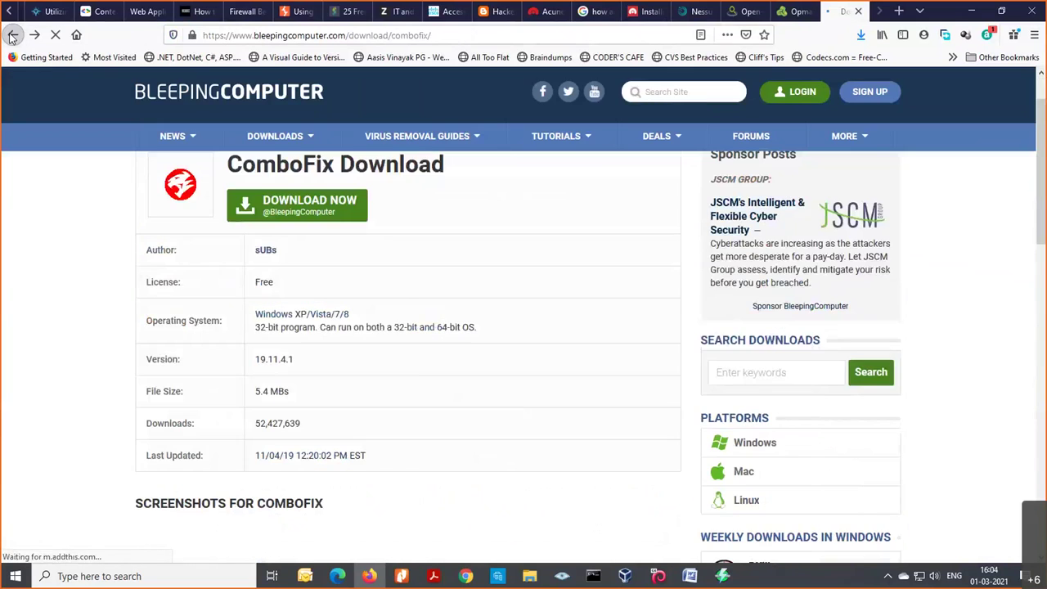
click(12, 35)
double_click(164, 96)
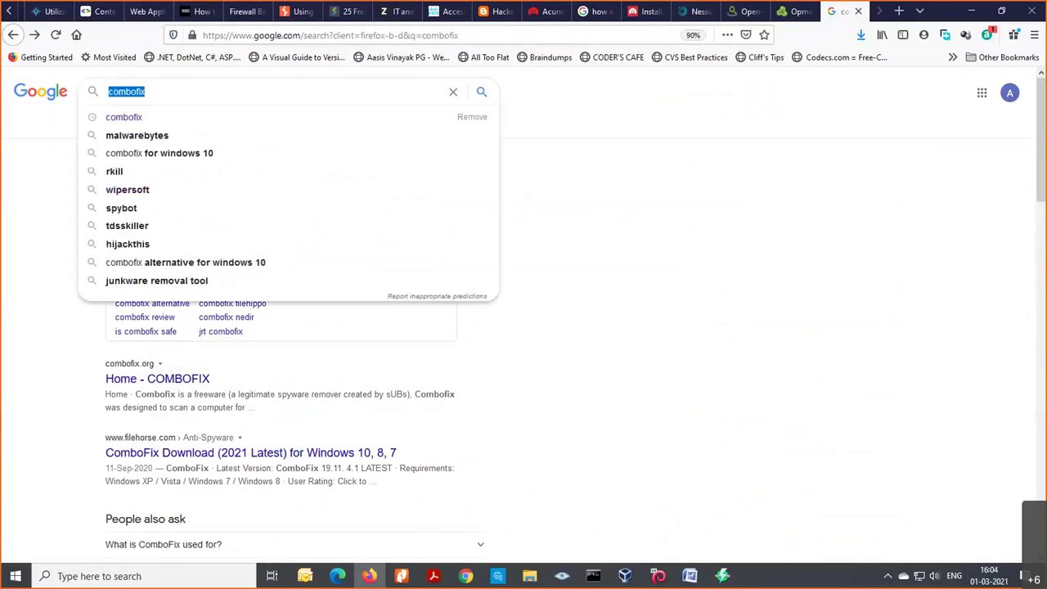
text(anti)
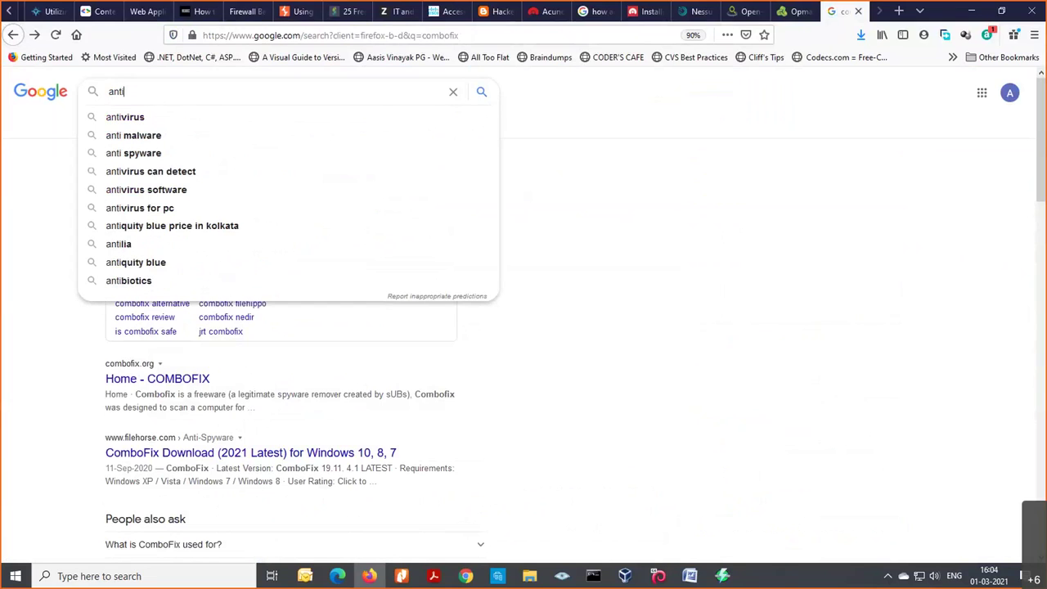
text( ma)
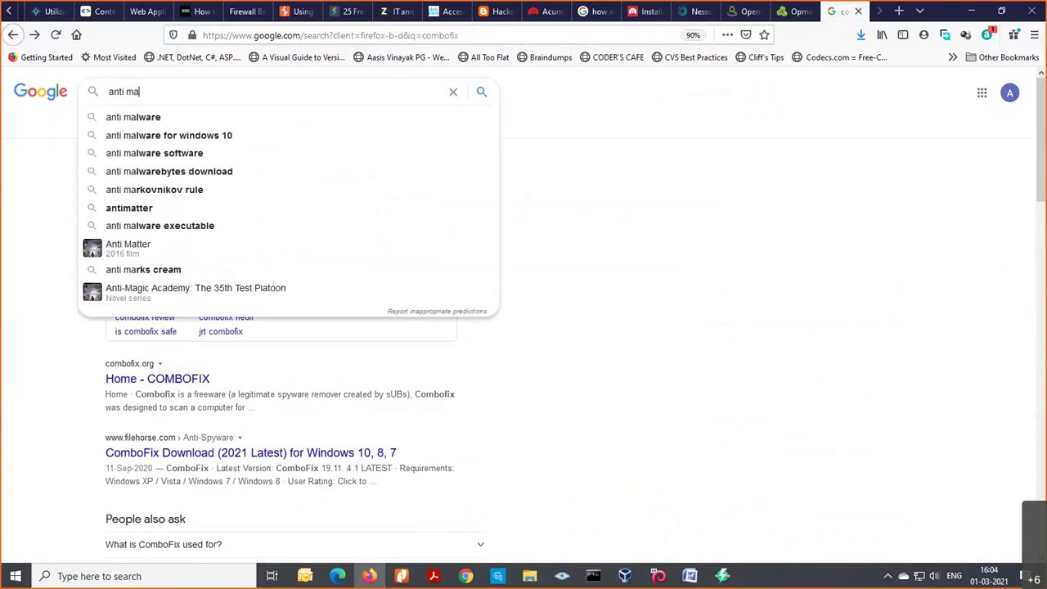
text(l)
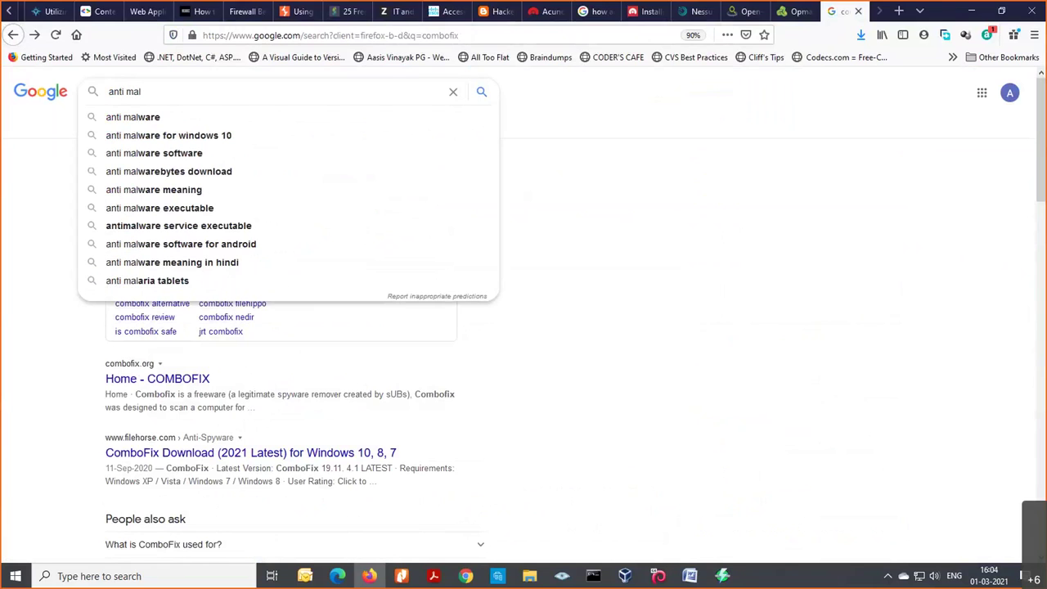
text(ware too)
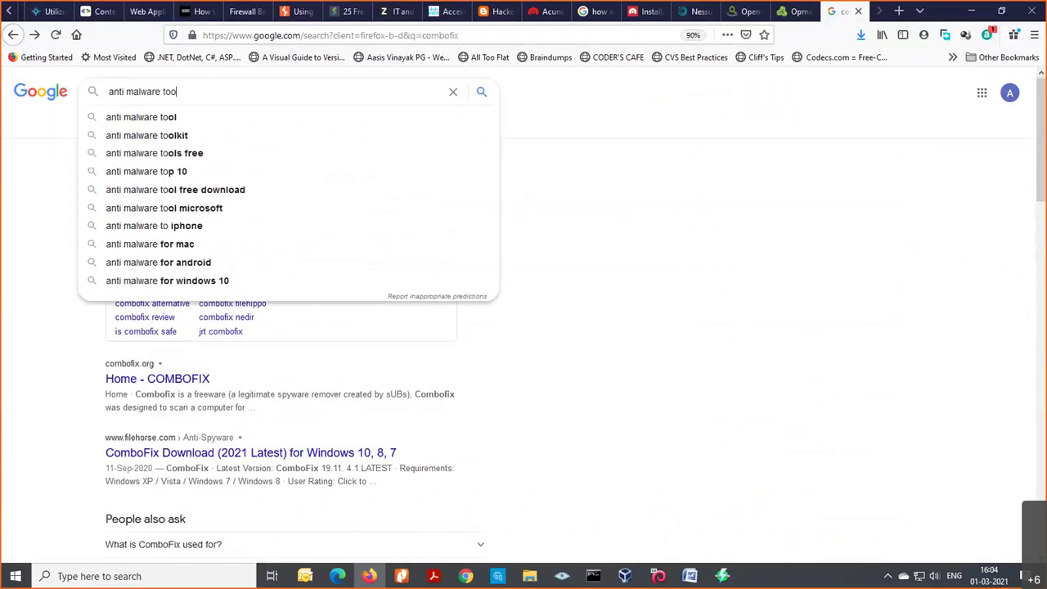
text(lkit)
key(Return)
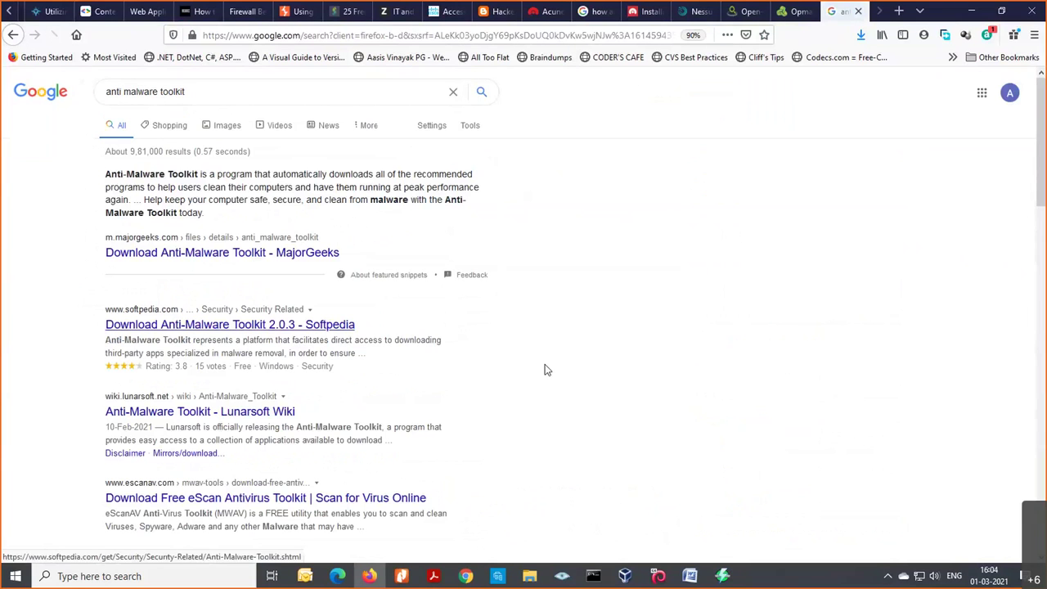
Look through the search results for anti malware toolkit.
scroll(572, 376, down, 1)
scroll(584, 382, down, 3)
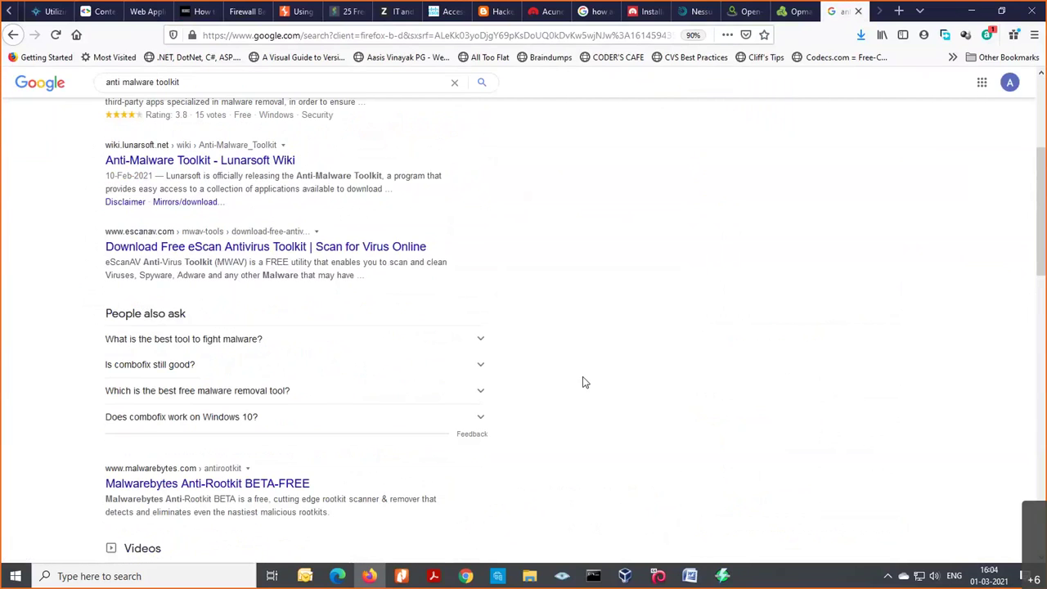
scroll(583, 382, down, 1)
scroll(483, 403, down, 1)
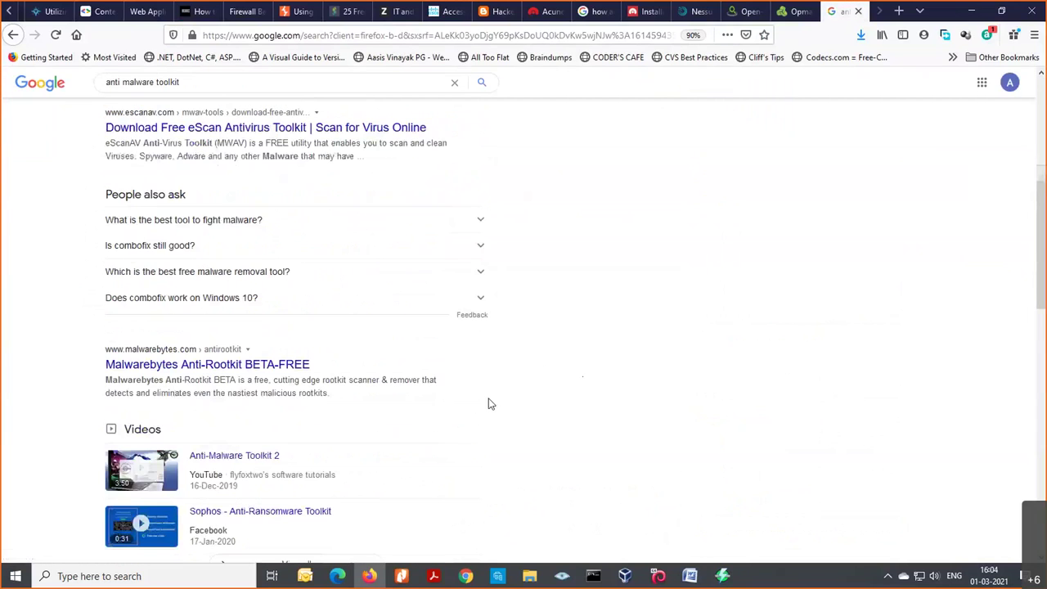
scroll(539, 401, up, 6)
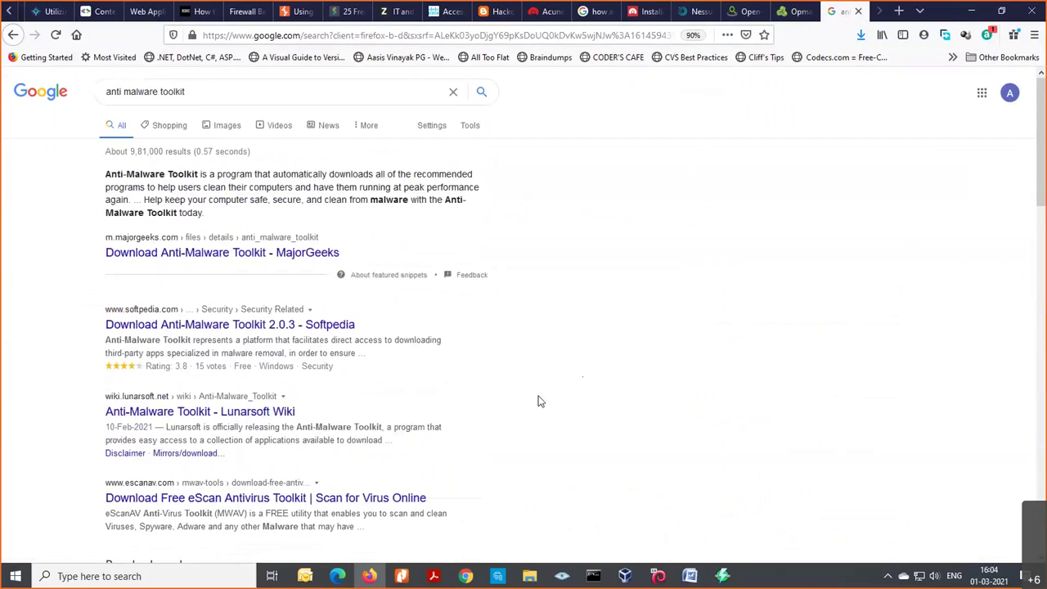
click(206, 90)
click(626, 203)
Open the Malwarebytes Anti-Rootkit BETA page from the search results.
scroll(626, 211, down, 6)
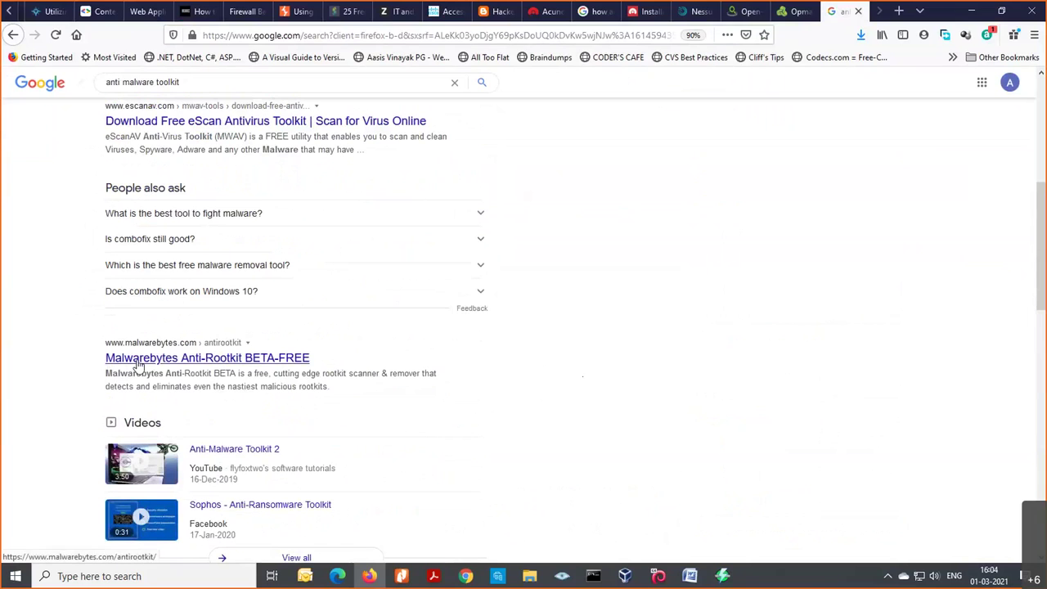
click(137, 366)
scroll(473, 364, down, 2)
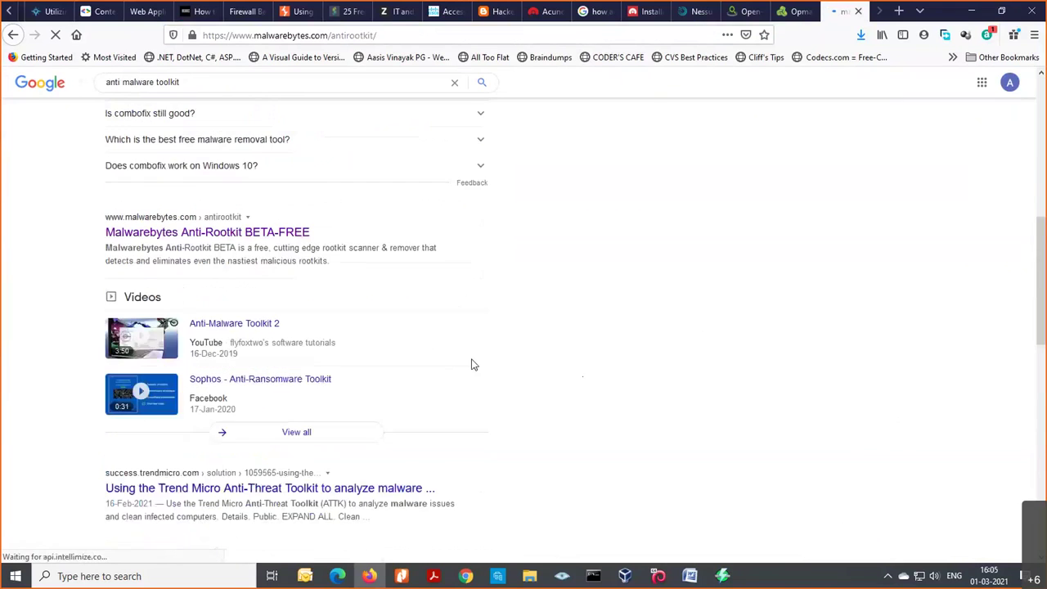
scroll(473, 365, down, 3)
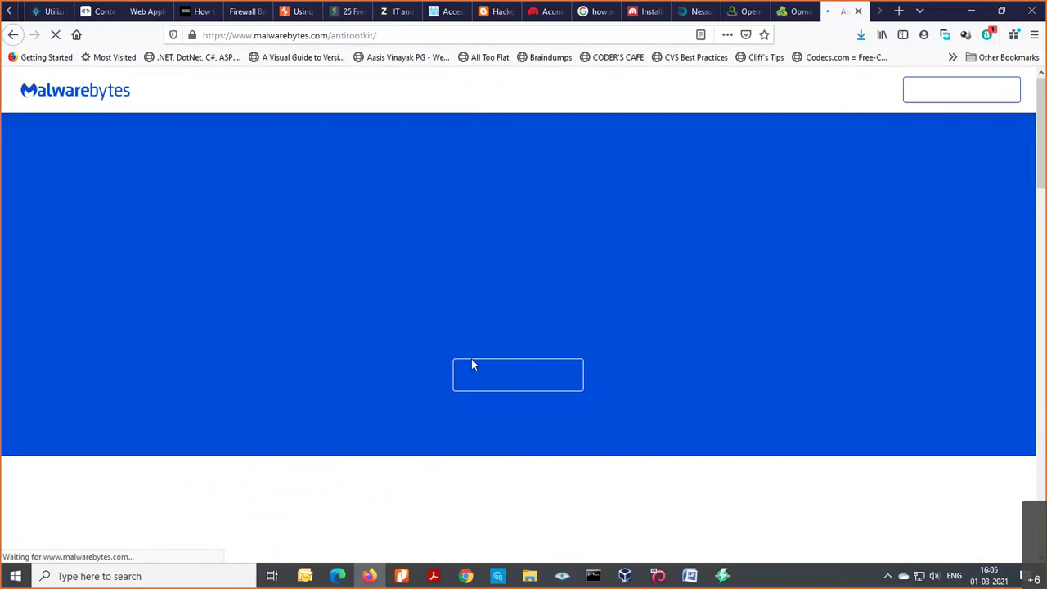